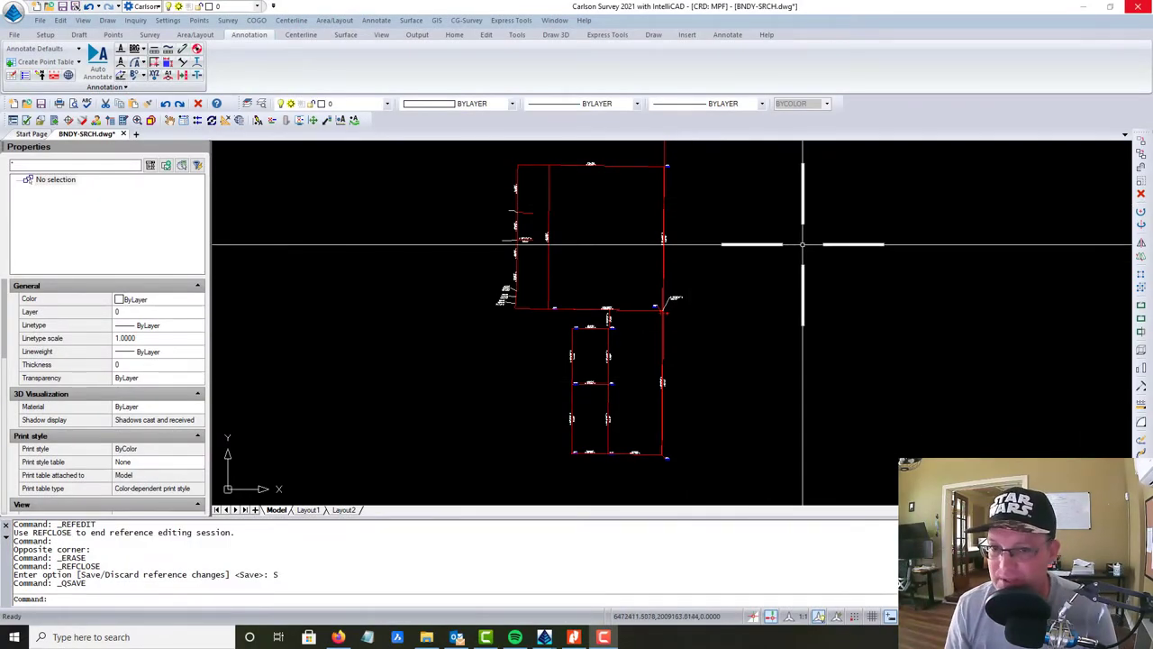
# Examine how the untagged iron pipe at point 510 sits against the boundary line intersection beside the 20.0 dimension.
pyautogui.moveTo(784, 290); pyautogui.dragTo(697, 291, button='middle')
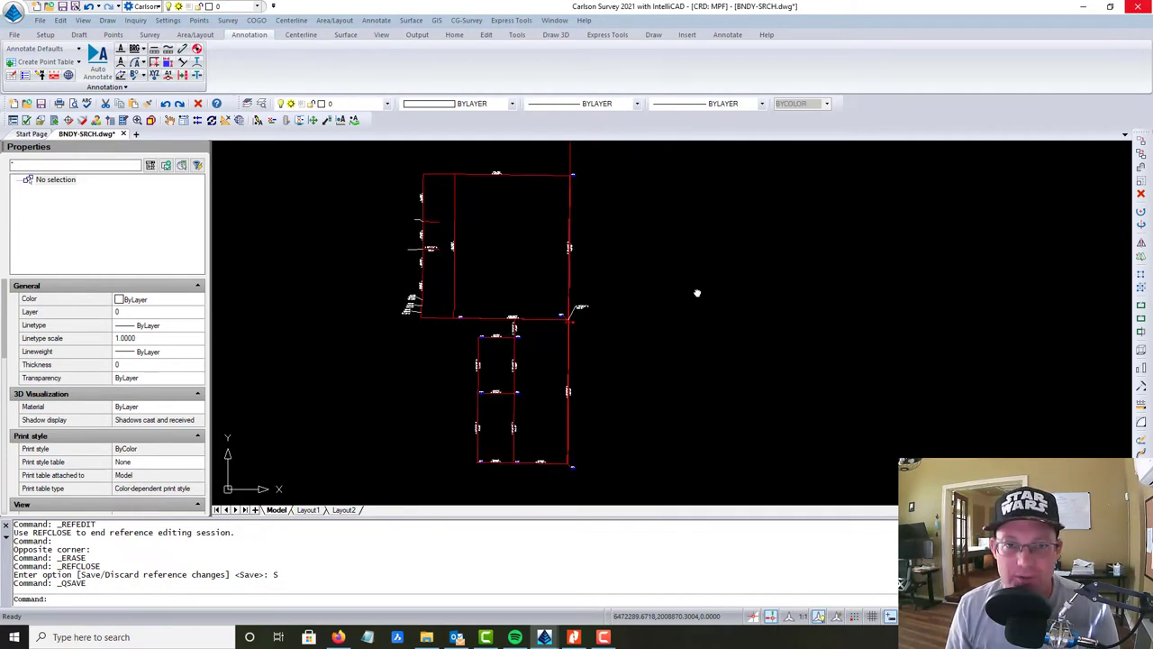
pyautogui.moveTo(913, 289)
pyautogui.mouseDown(button='middle')
pyautogui.moveTo(908, 314)
pyautogui.moveTo(947, 314)
pyautogui.mouseUp(button='middle')
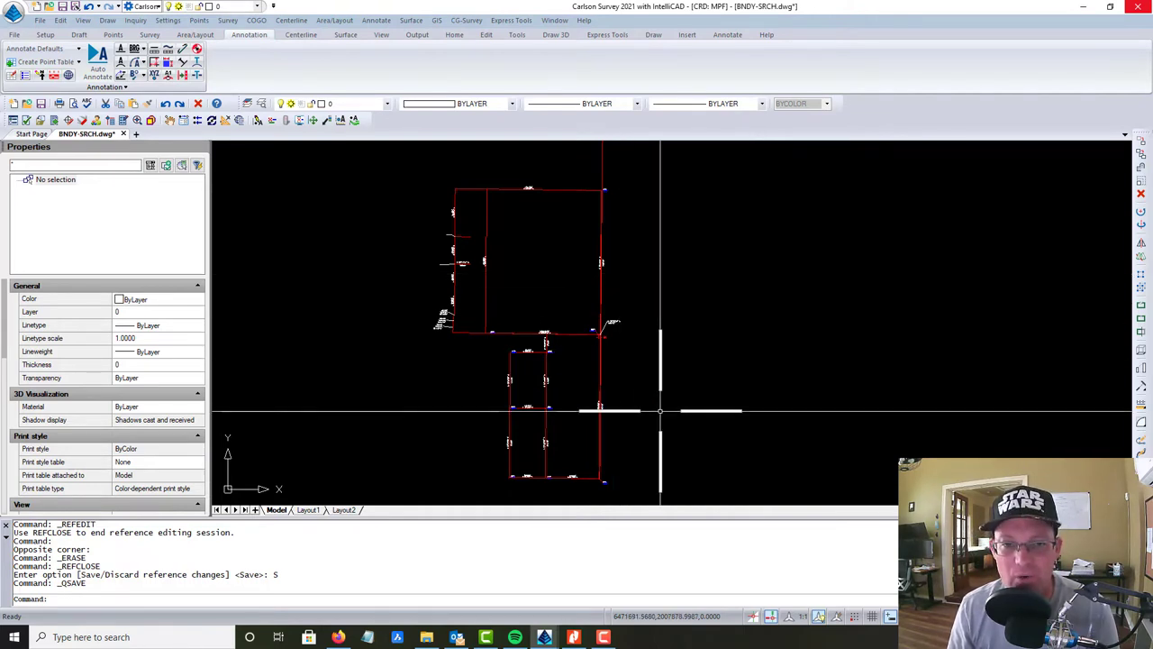
pyautogui.click(644, 375)
pyautogui.click(596, 358)
pyautogui.scroll(6, 604, 324)
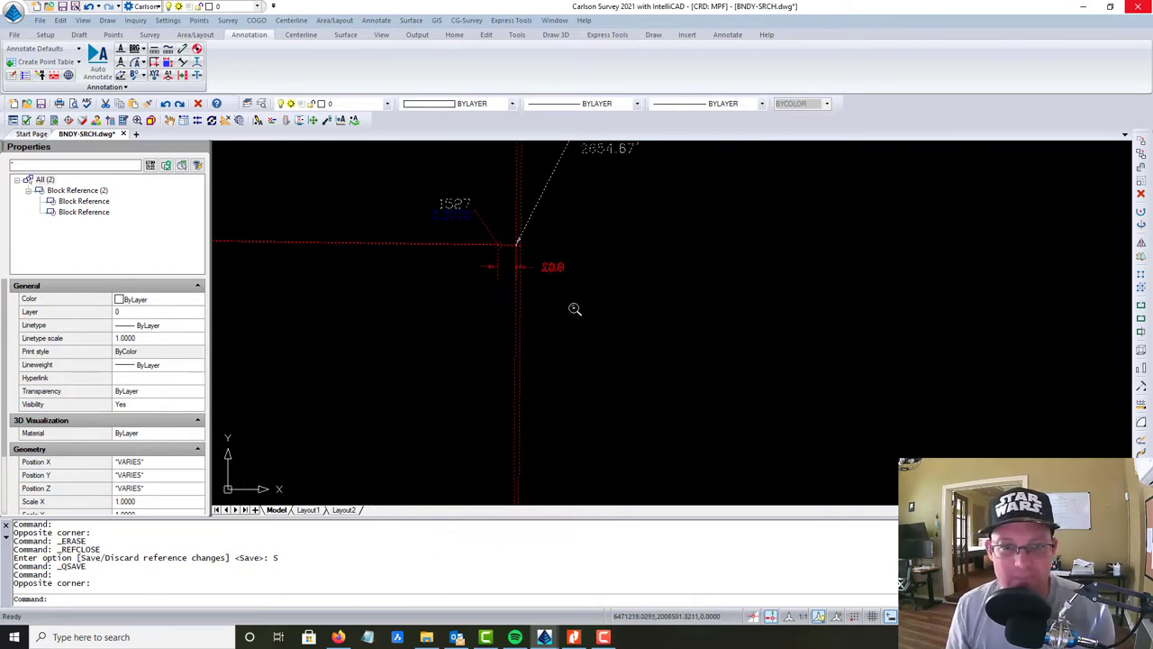
pyautogui.press('Escape')
pyautogui.scroll(5, 495, 238)
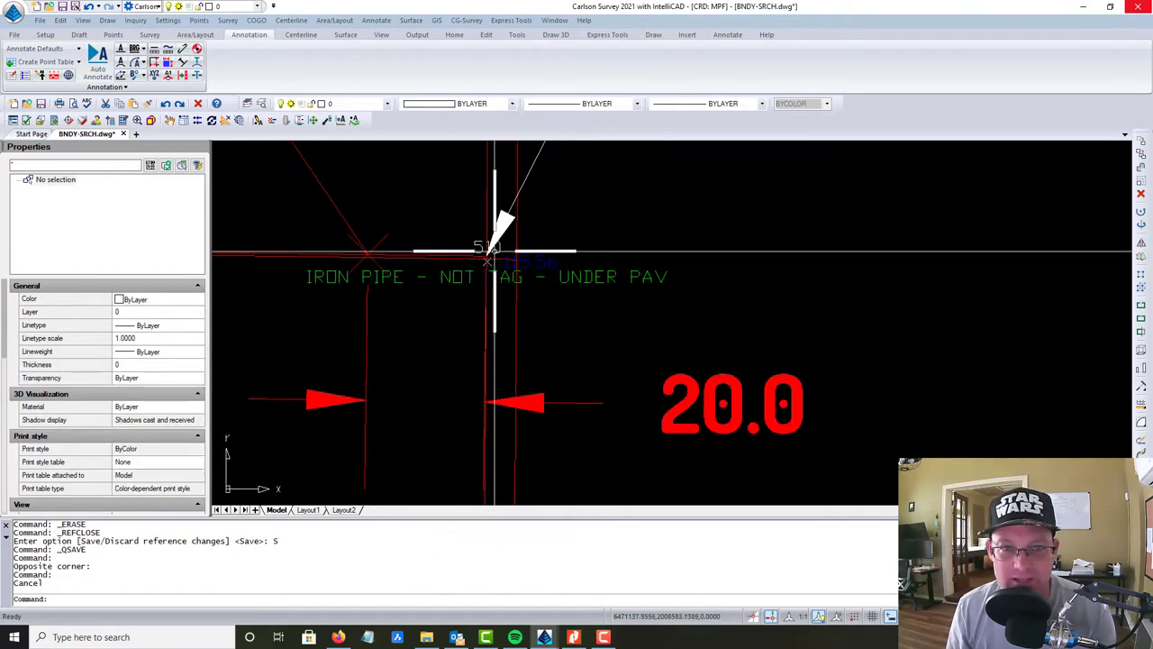
pyautogui.scroll(-3, 485, 261)
pyautogui.scroll(6, 471, 260)
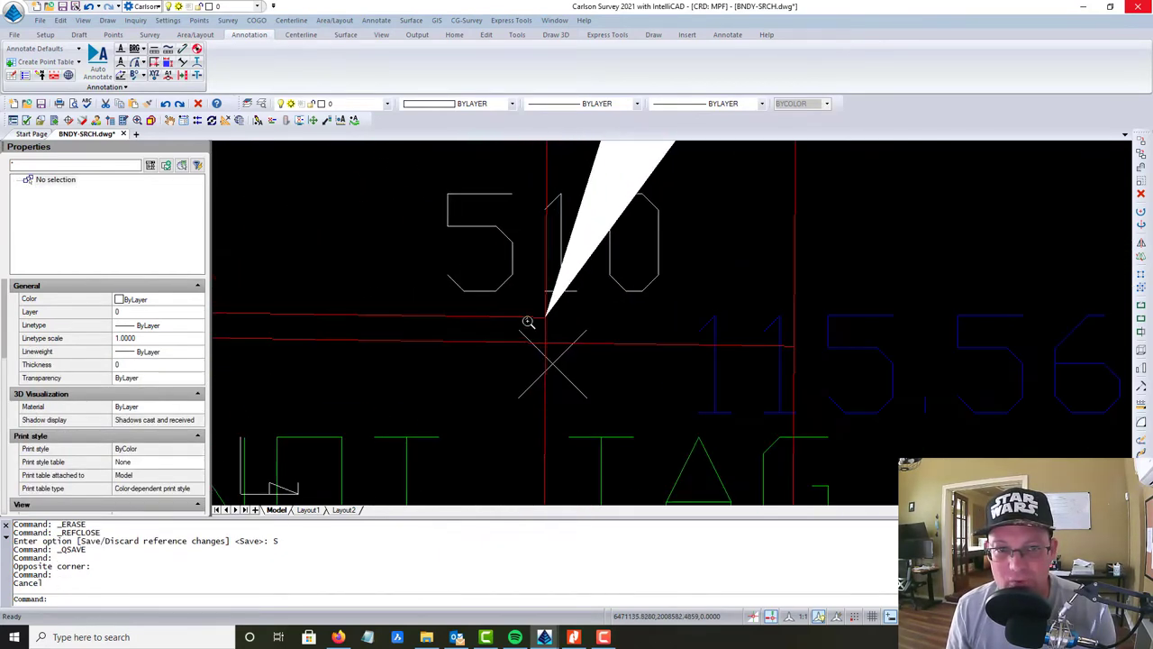
pyautogui.scroll(-5, 541, 357)
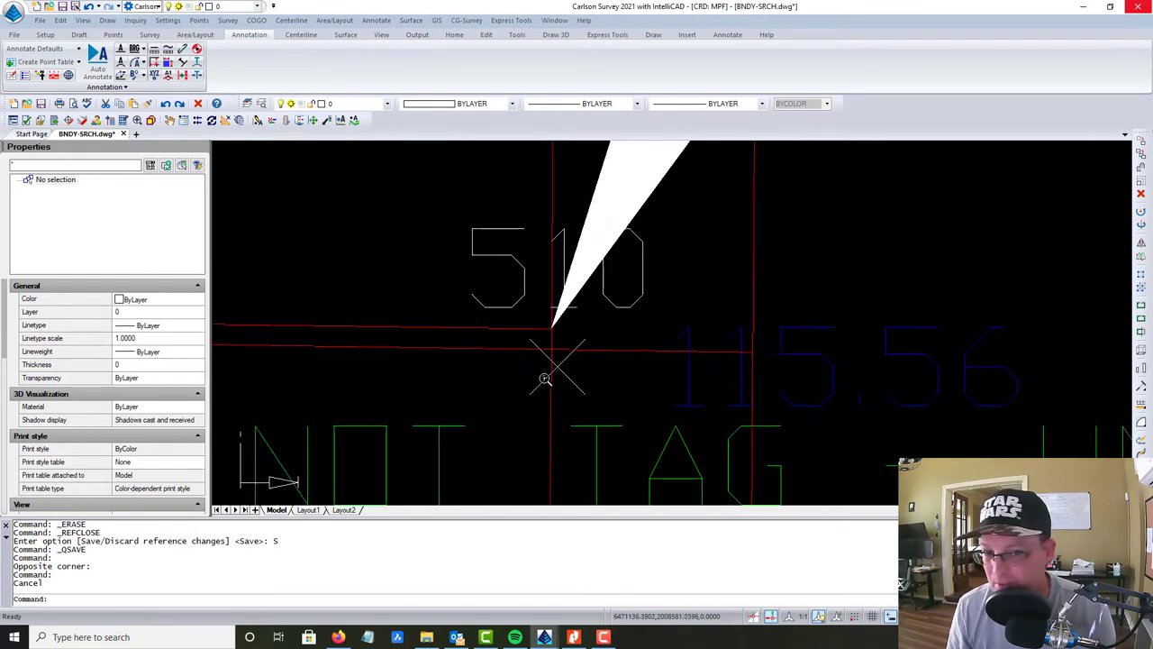
pyautogui.scroll(-8, 546, 364)
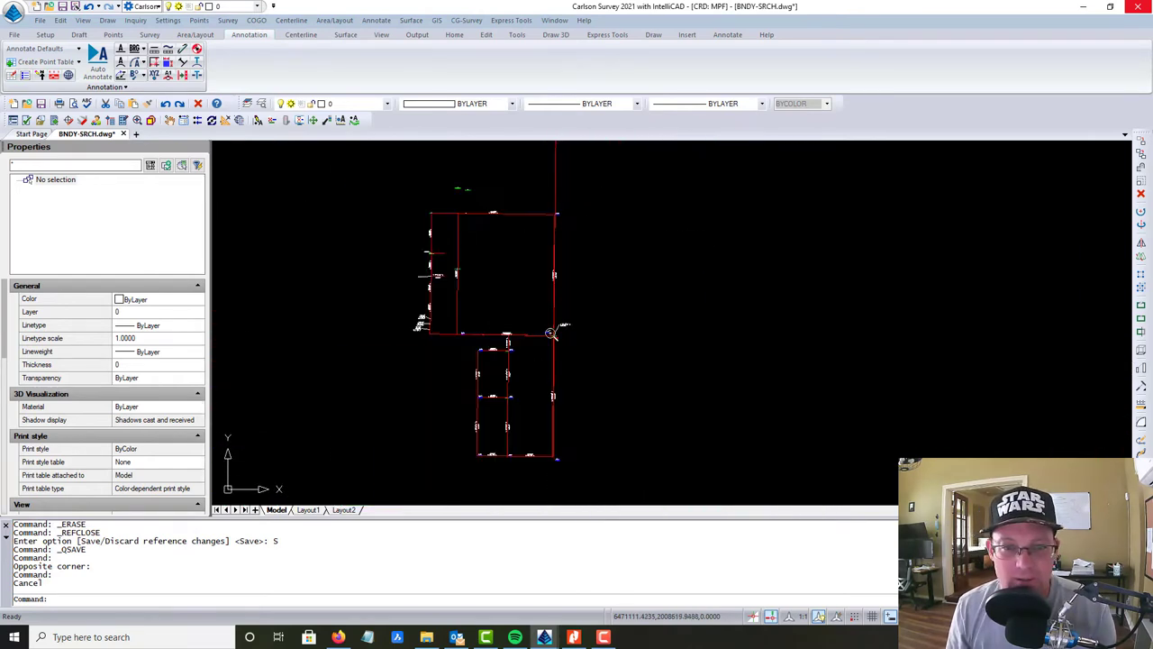
# Copy the M504 rotation-point leader note from the west boundary to just below the line between points 1535 and 1534.
pyautogui.scroll(6, 552, 261)
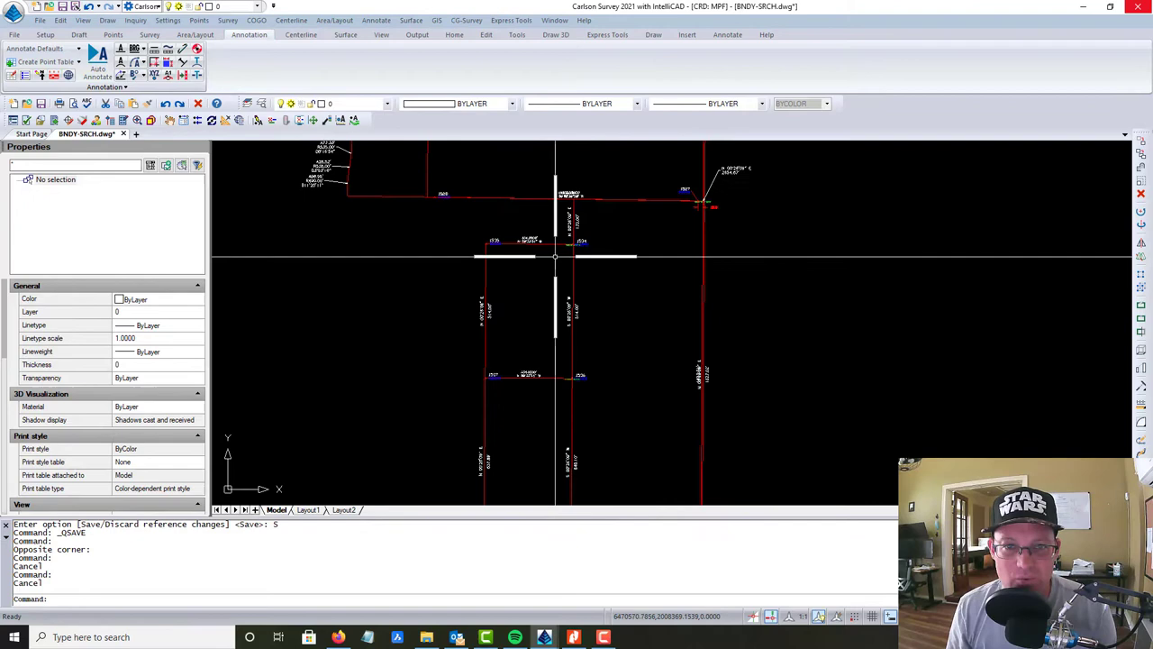
pyautogui.scroll(5, 428, 184)
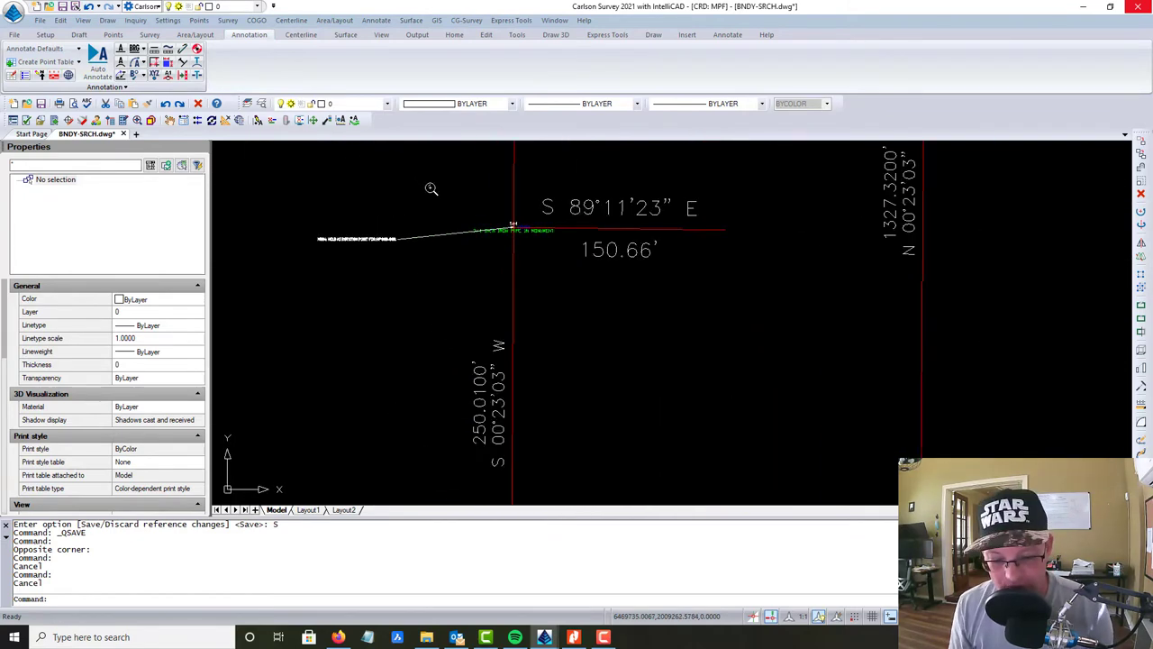
pyautogui.write('copy')
pyautogui.press('Return')
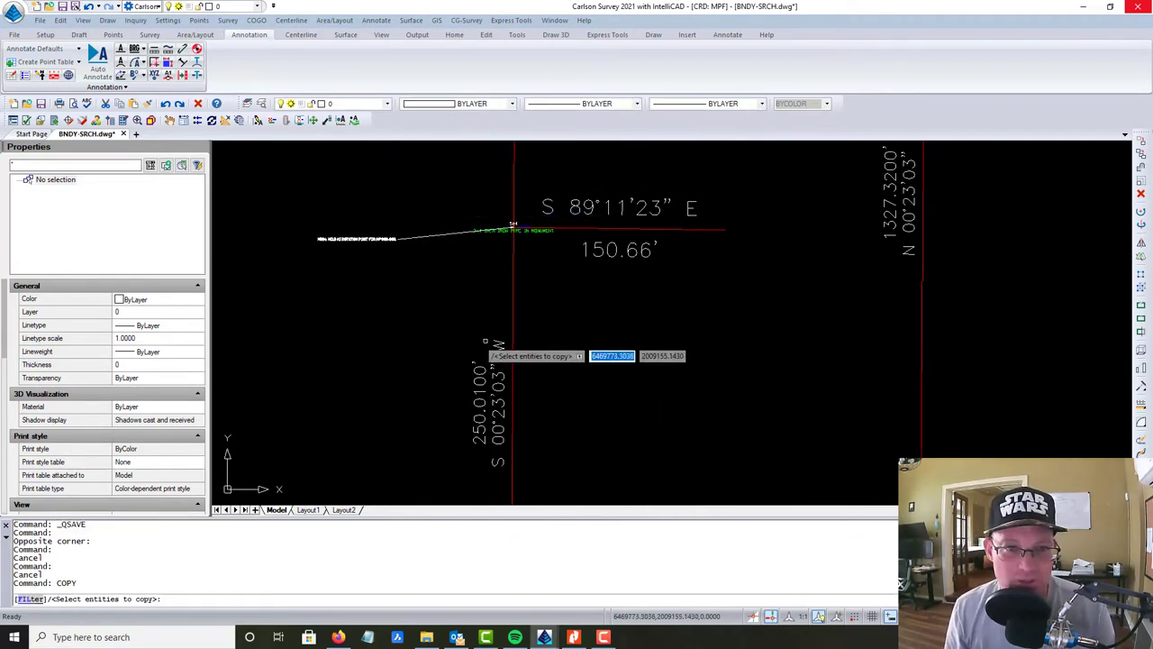
pyautogui.click(433, 268)
pyautogui.click(373, 207)
pyautogui.press('Return')
pyautogui.click(409, 230)
pyautogui.scroll(-8, 516, 281)
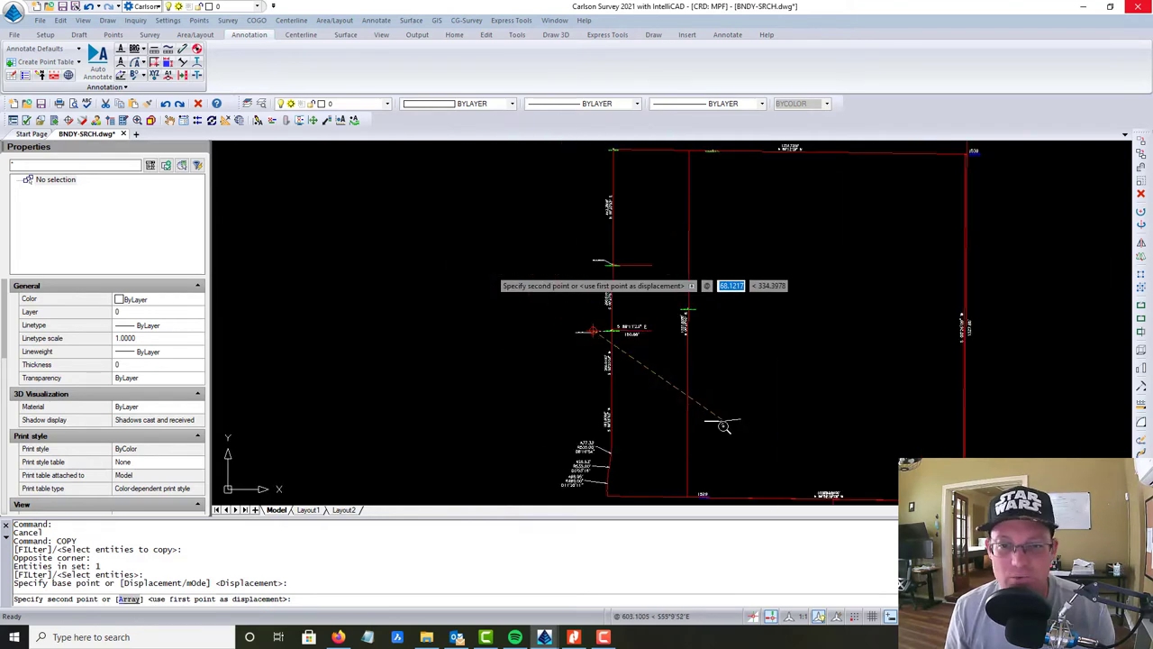
pyautogui.scroll(6, 630, 396)
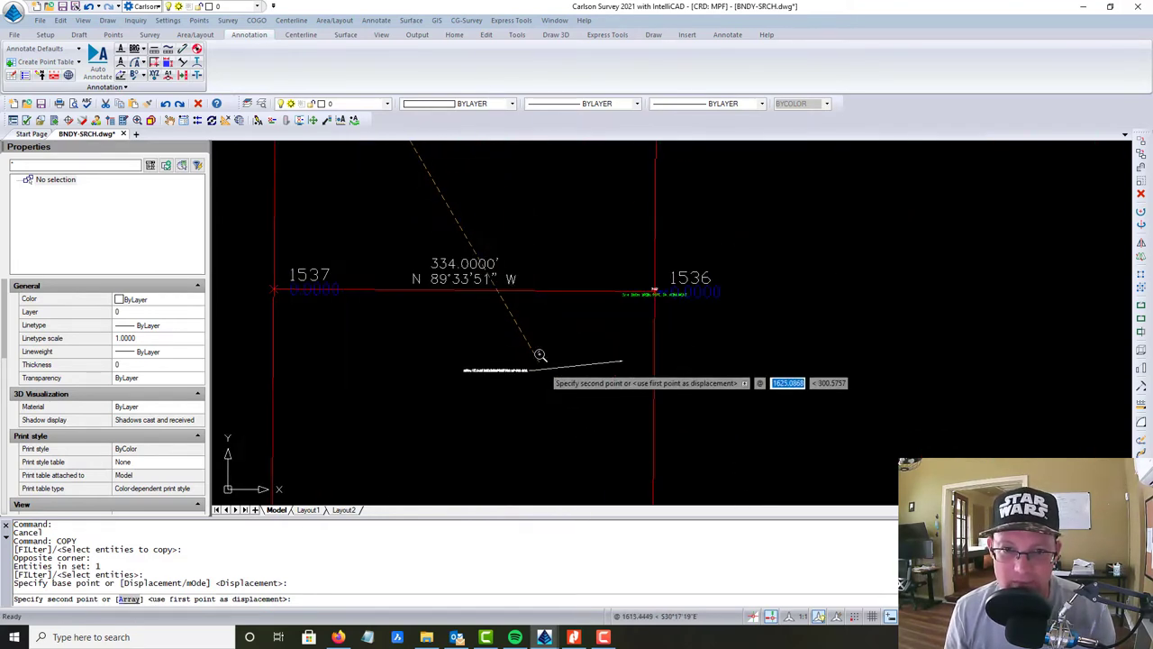
pyautogui.moveTo(547, 244); pyautogui.dragTo(548, 644, button='middle')
pyautogui.scroll(-5, 563, 326)
pyautogui.scroll(5, 553, 274)
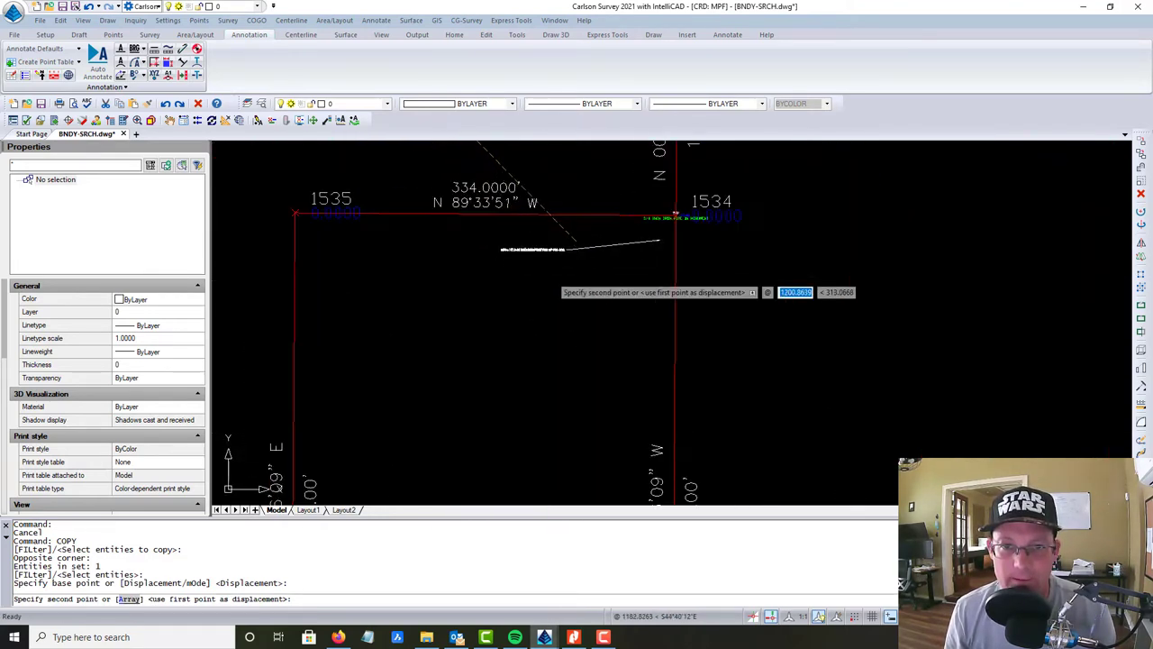
pyautogui.scroll(3, 573, 240)
pyautogui.click(587, 235)
pyautogui.press('Escape')
# Stretch the copied leader's arrowhead onto the node of point 501 at corner 1534.
pyautogui.click(766, 245)
pyautogui.click(732, 225)
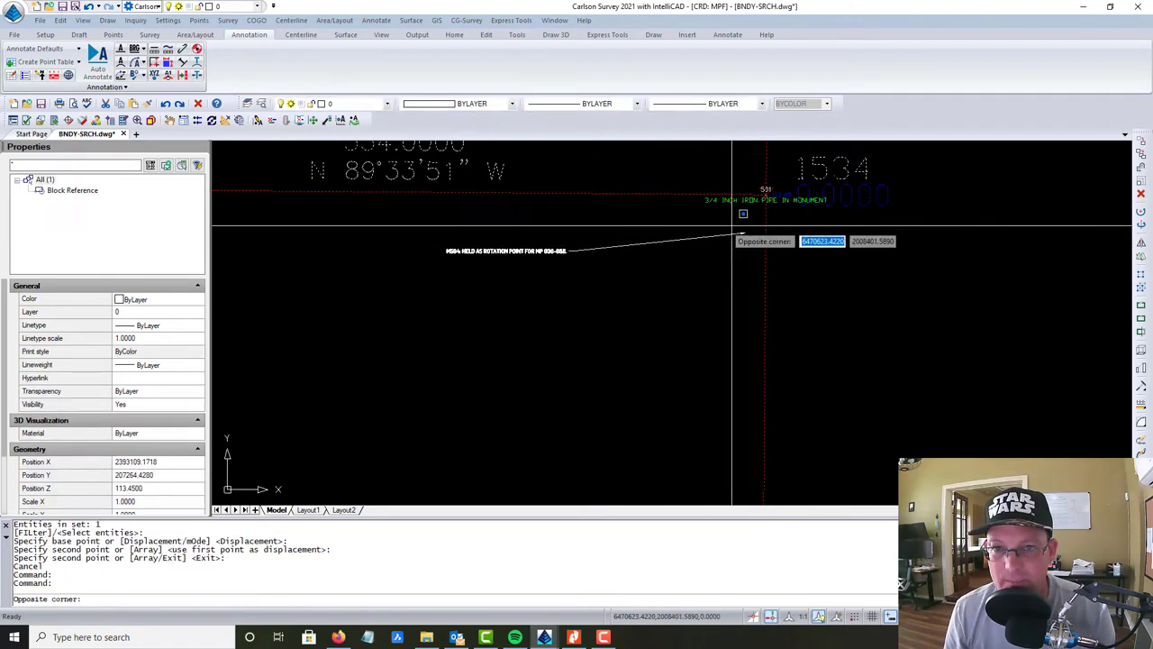
pyautogui.press('Escape')
pyautogui.press('Escape')
pyautogui.click(742, 231)
pyautogui.click(744, 233)
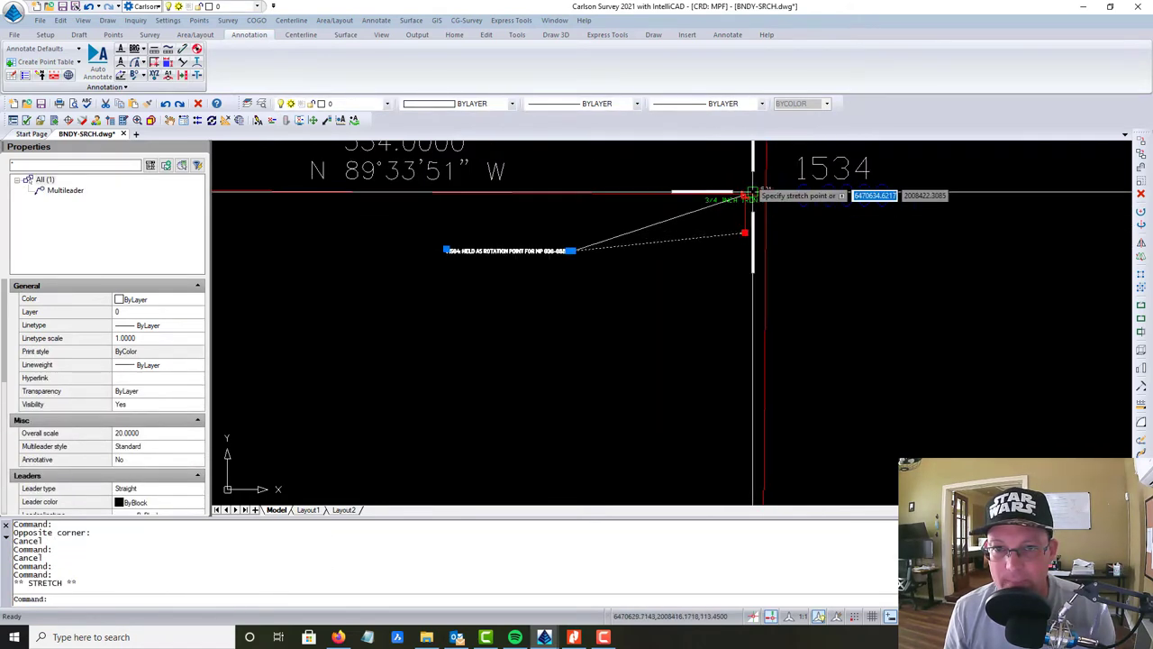
pyautogui.scroll(8, 752, 194)
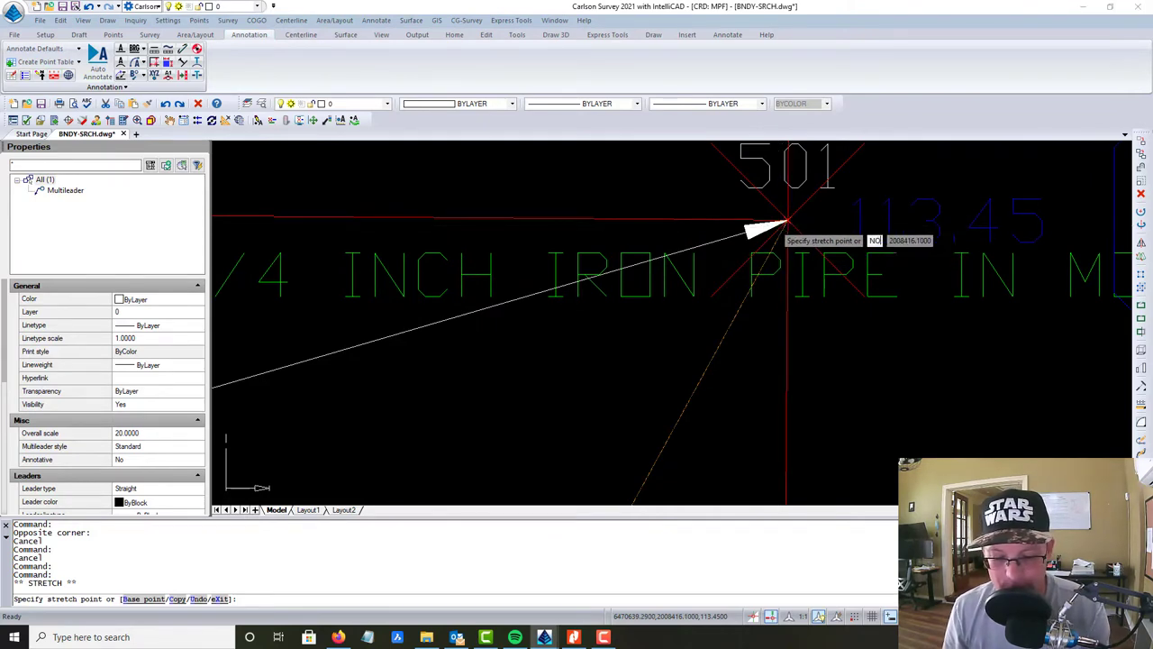
pyautogui.click(783, 228)
pyautogui.scroll(-6, 680, 284)
pyautogui.press('Escape')
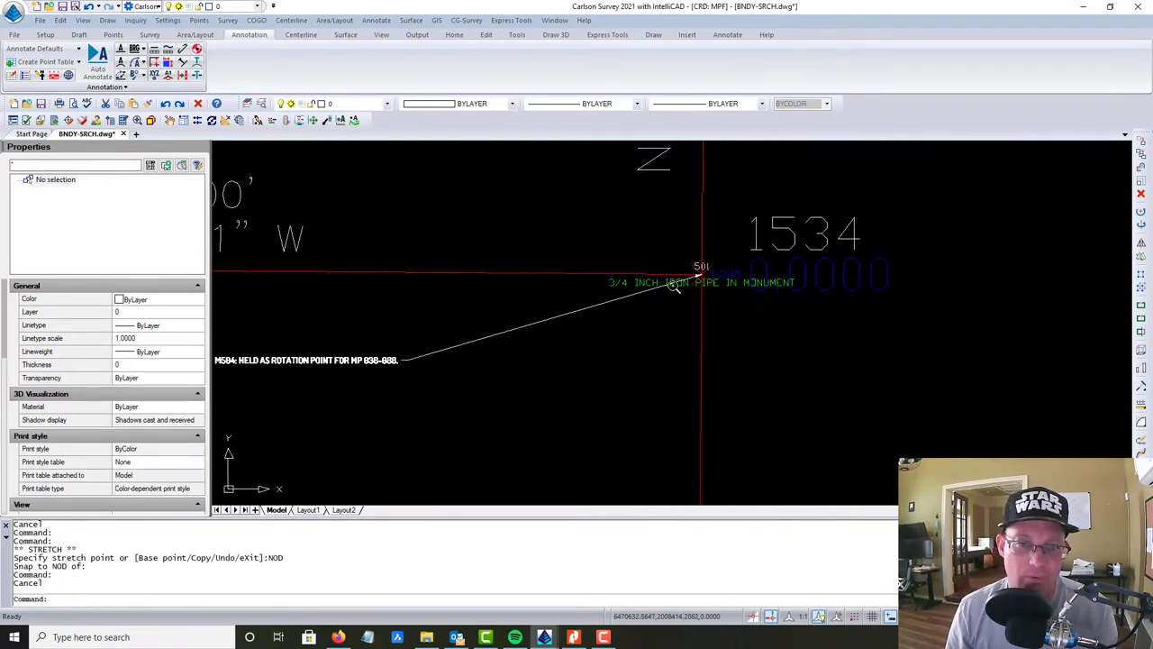
# Change the map reference in the copied leader note to MP 039-008.
pyautogui.scroll(4, 566, 272)
pyautogui.doubleClick(564, 275)
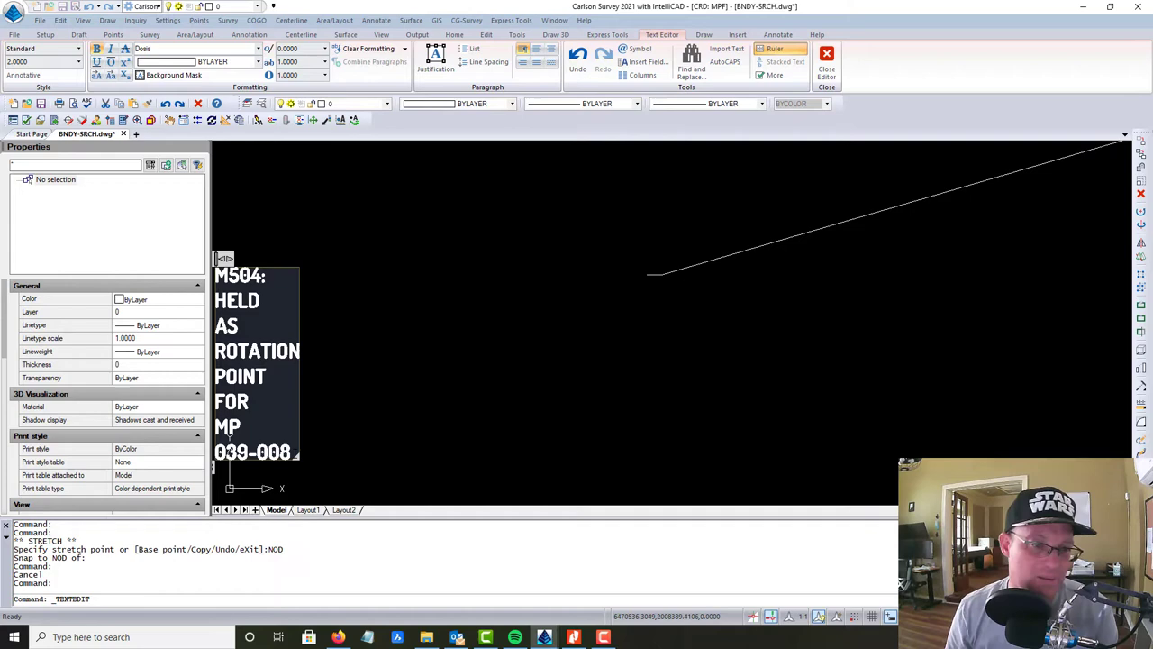
pyautogui.click(455, 401)
# Check the point number at the leader's arrowhead and change the note's monument number to M501.
pyautogui.click(244, 274)
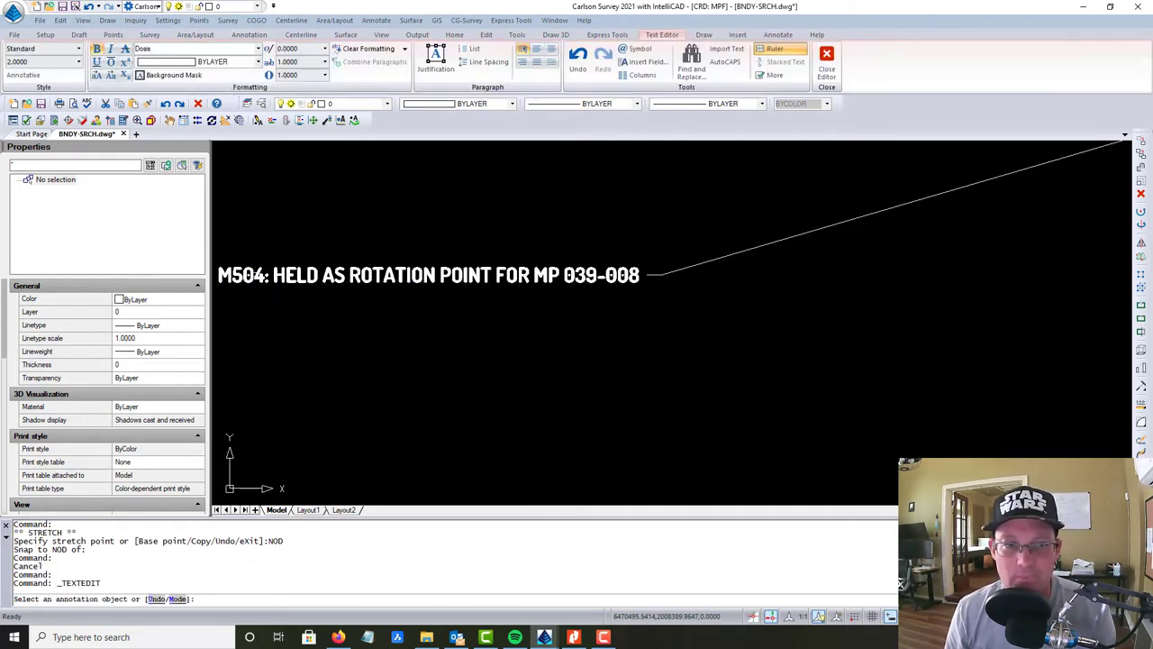
pyautogui.scroll(-7, 838, 279)
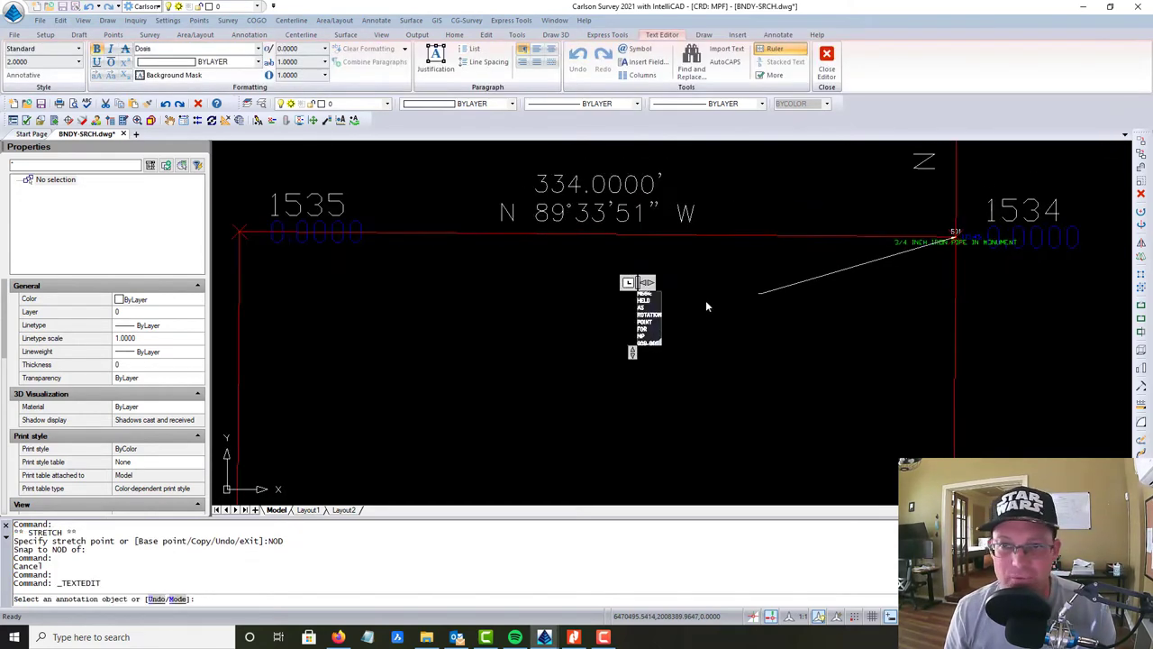
pyautogui.scroll(3, 705, 300)
pyautogui.moveTo(1117, 212); pyautogui.dragTo(654, 317, button='middle')
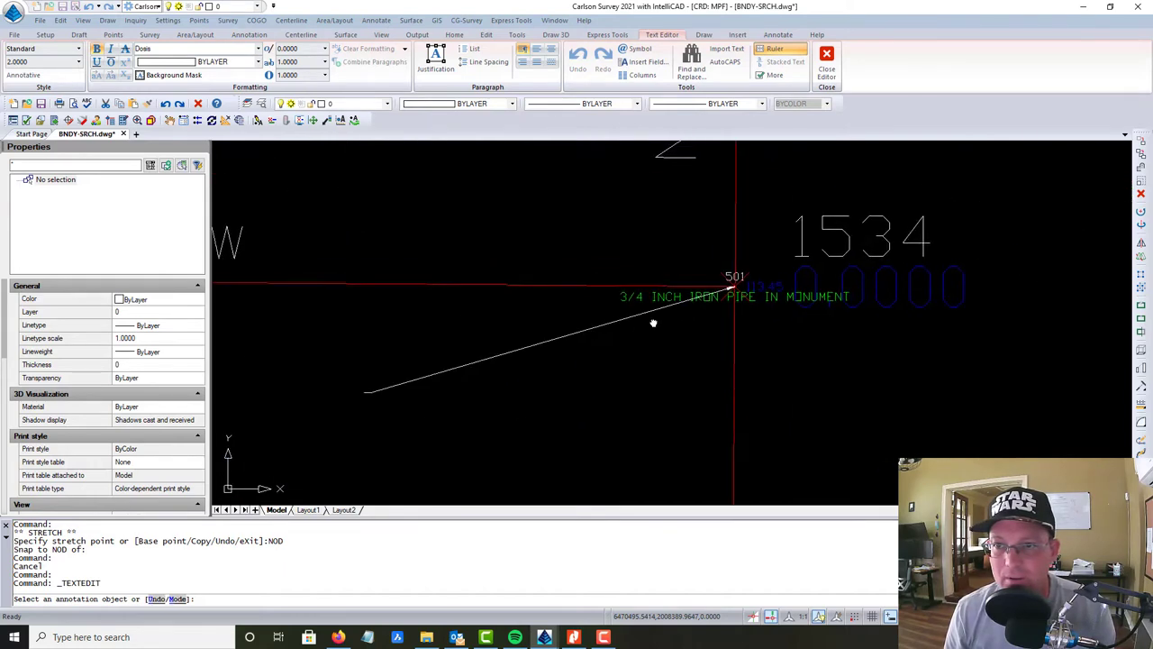
pyautogui.scroll(2, 679, 290)
pyautogui.scroll(-3, 671, 293)
pyautogui.moveTo(291, 386); pyautogui.dragTo(635, 288, button='middle')
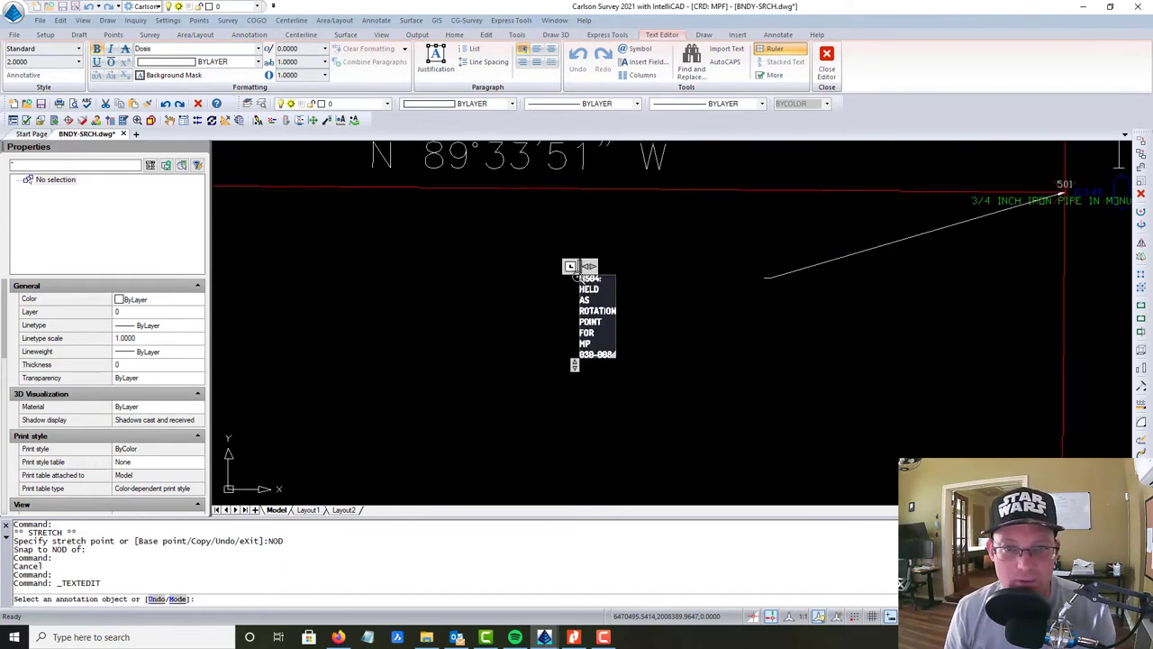
pyautogui.scroll(3, 577, 274)
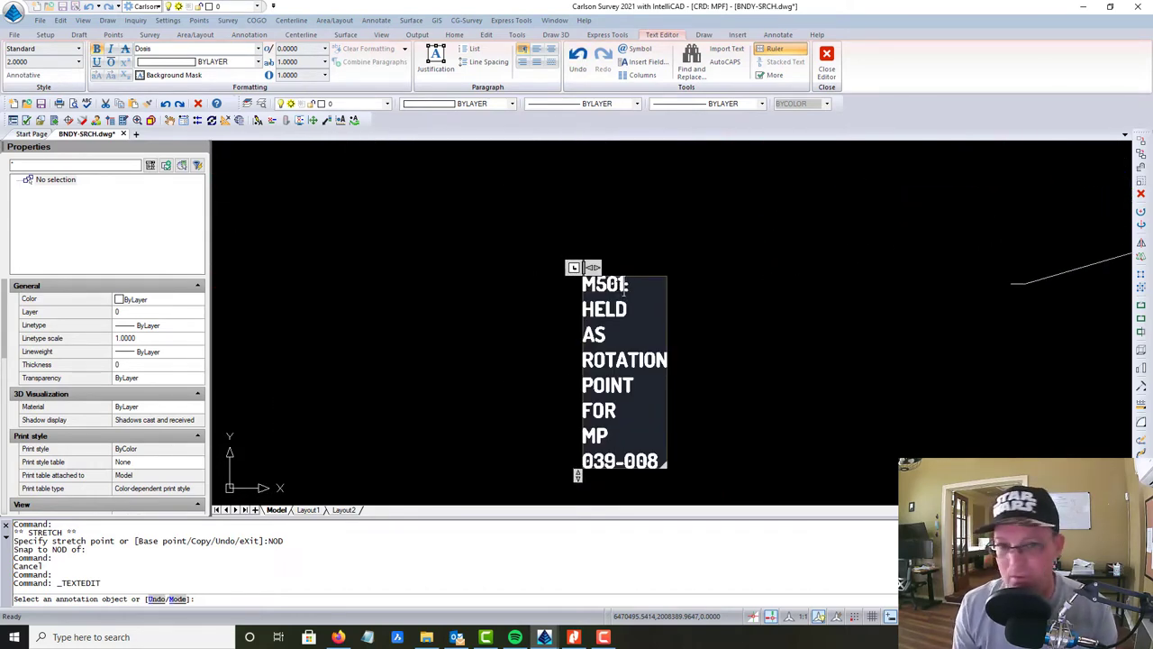
pyautogui.click(709, 323)
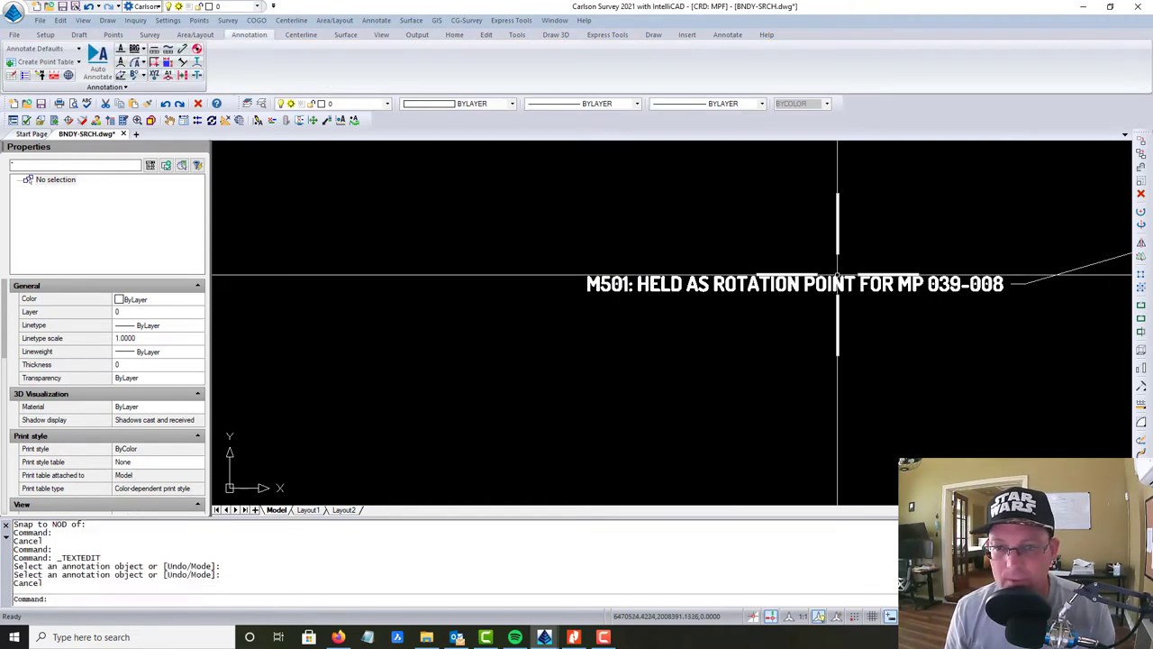
pyautogui.press('Escape')
# Copy the M501 leader note down to just below point 502 at corner 1536.
pyautogui.scroll(-5, 817, 267)
pyautogui.scroll(-4, 818, 266)
pyautogui.moveTo(849, 330); pyautogui.dragTo(652, 121, button='middle')
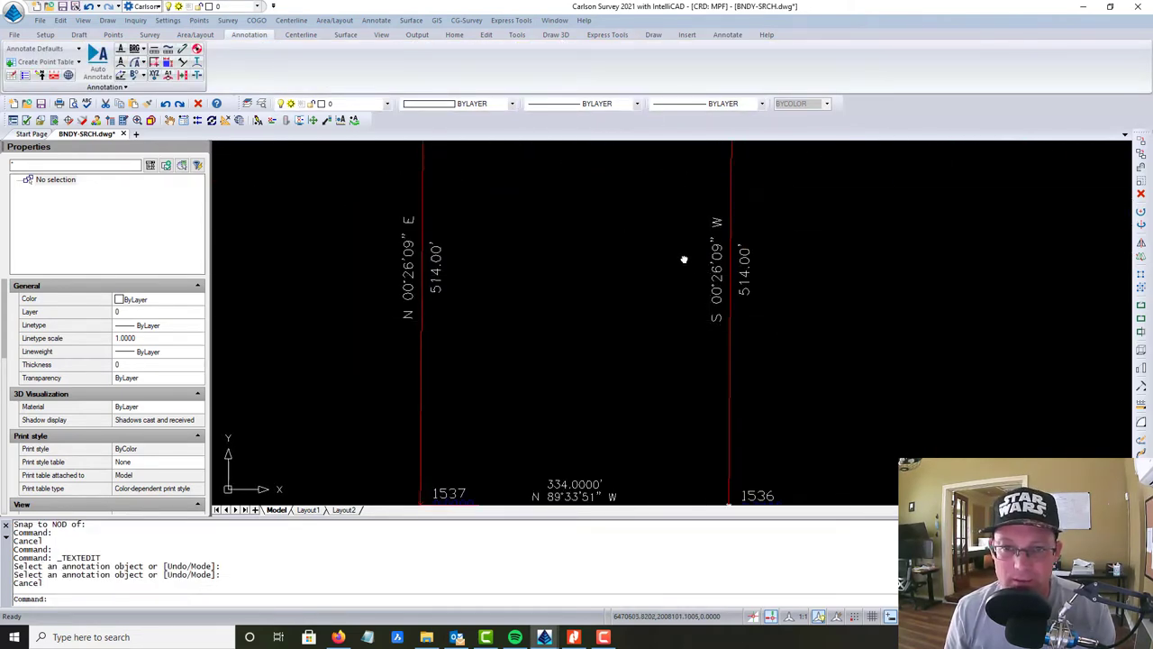
pyautogui.moveTo(684, 259); pyautogui.dragTo(618, 9, button='middle')
pyautogui.scroll(-1, 621, 41)
pyautogui.scroll(7, 668, 190)
pyautogui.scroll(-8, 610, 335)
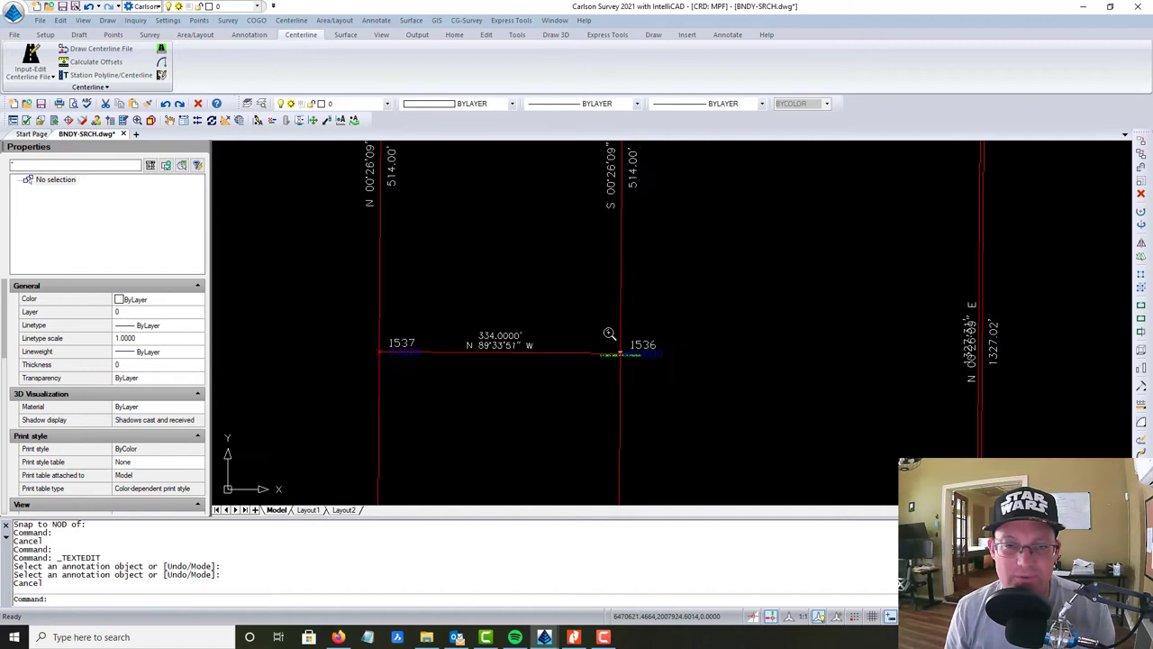
pyautogui.scroll(-3, 609, 333)
pyautogui.moveTo(591, 218); pyautogui.dragTo(582, 301, button='middle')
pyautogui.write('coppy')
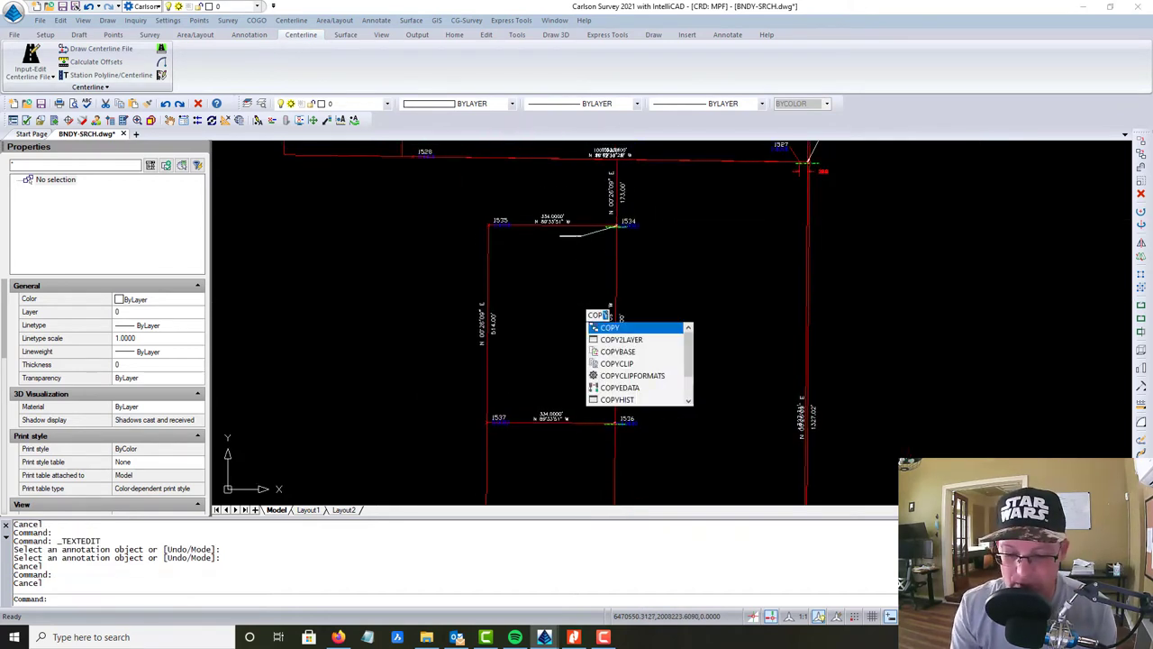
pyautogui.press('Return')
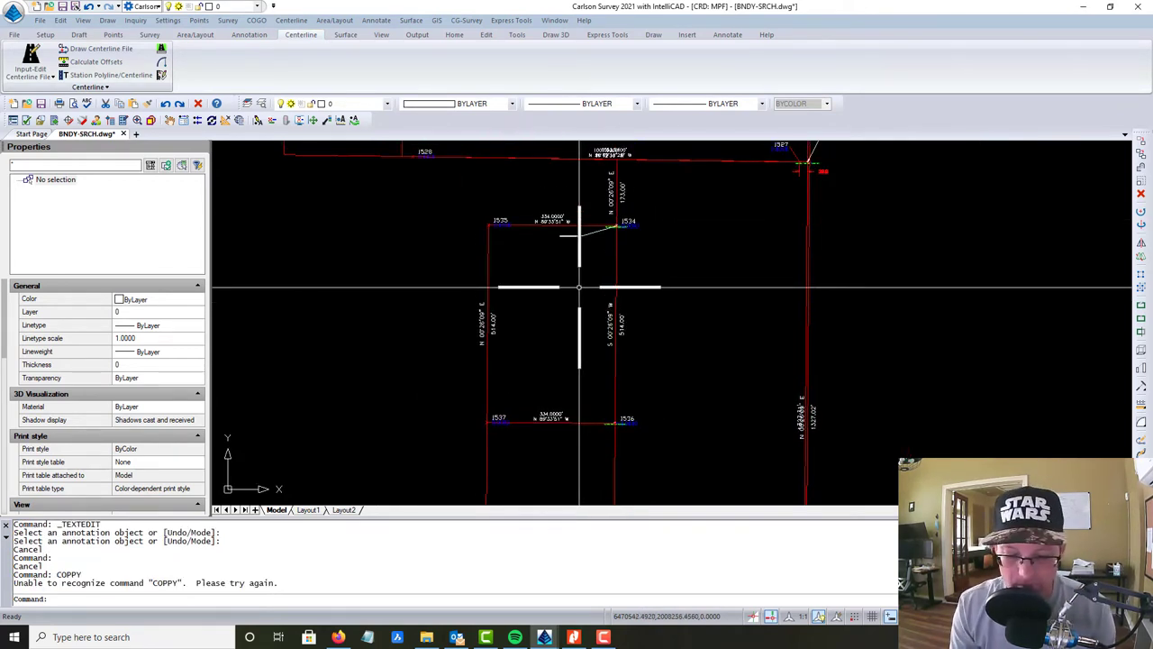
pyautogui.write('copy')
pyautogui.press('Return')
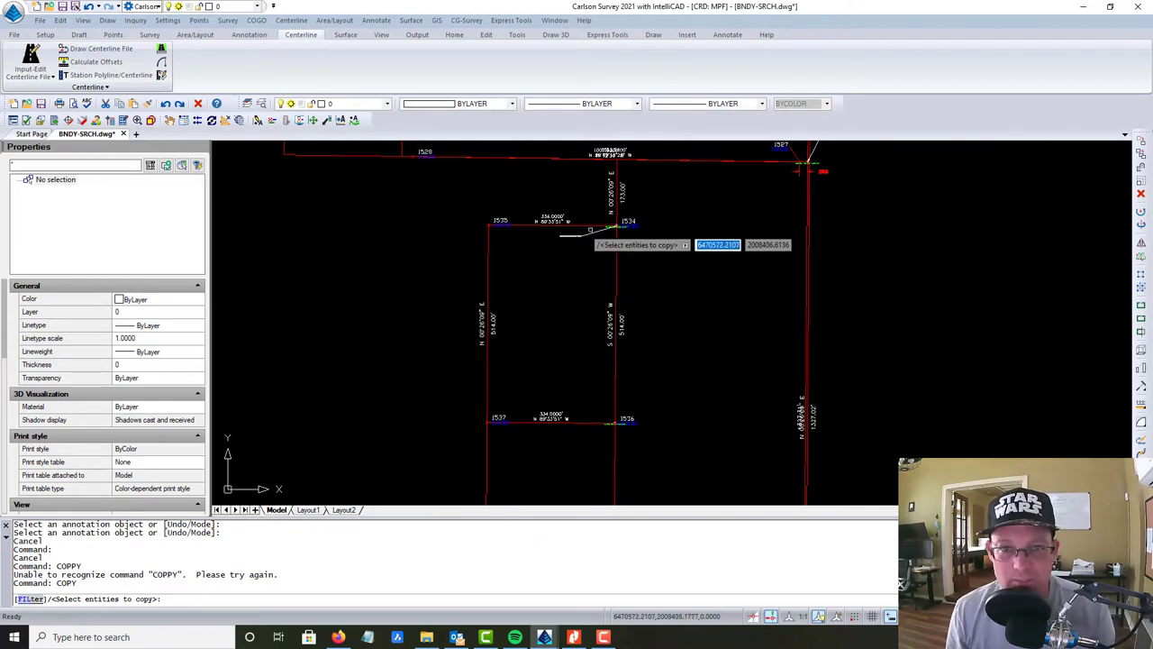
pyautogui.click(590, 232)
pyautogui.press('Return')
pyautogui.click(590, 233)
pyautogui.scroll(6, 628, 446)
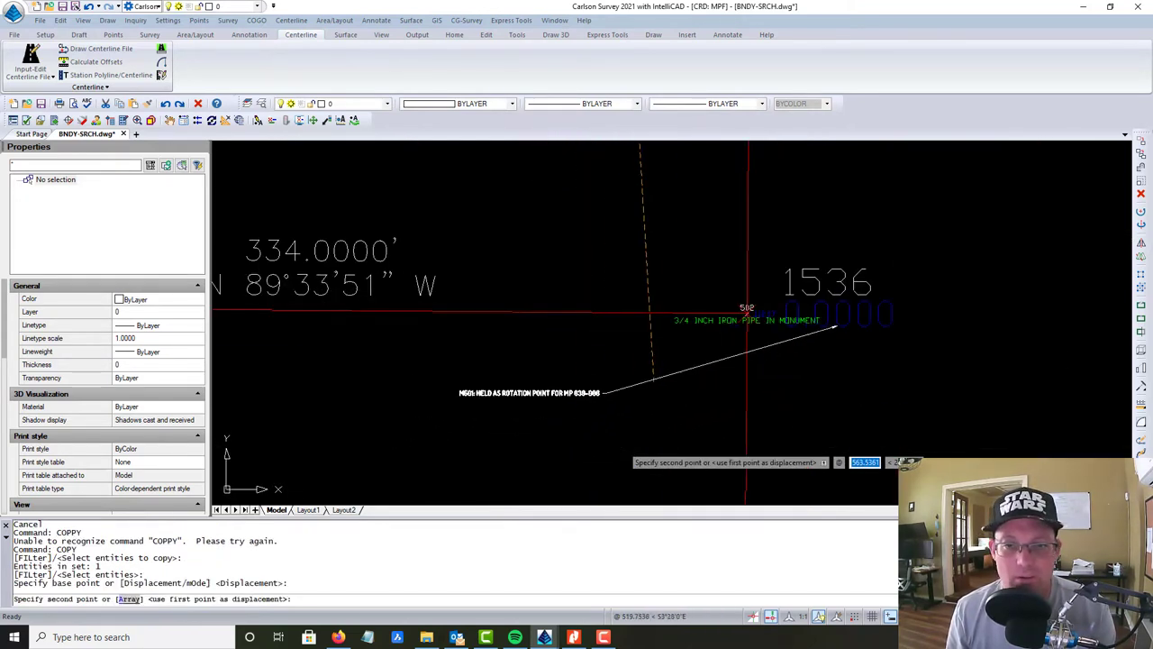
pyautogui.click(697, 388)
pyautogui.press('Escape')
# Stretch the new leader's arrowhead onto point 502 at corner 1536.
pyautogui.click(850, 358)
pyautogui.click(799, 331)
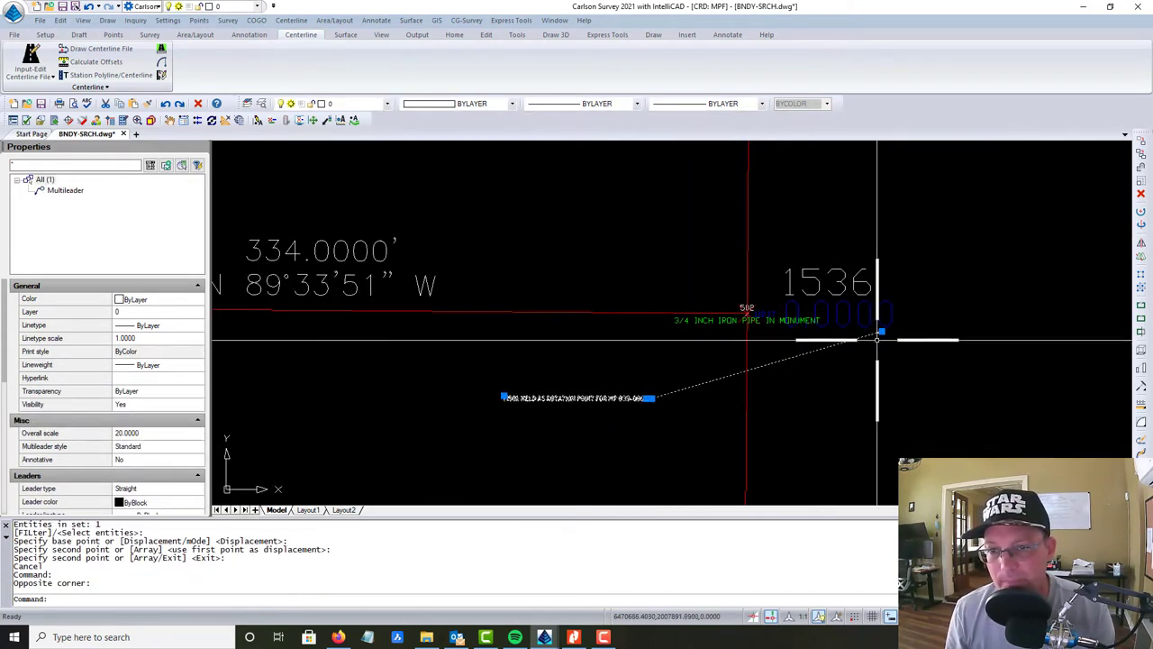
pyautogui.click(879, 333)
pyautogui.scroll(6, 703, 387)
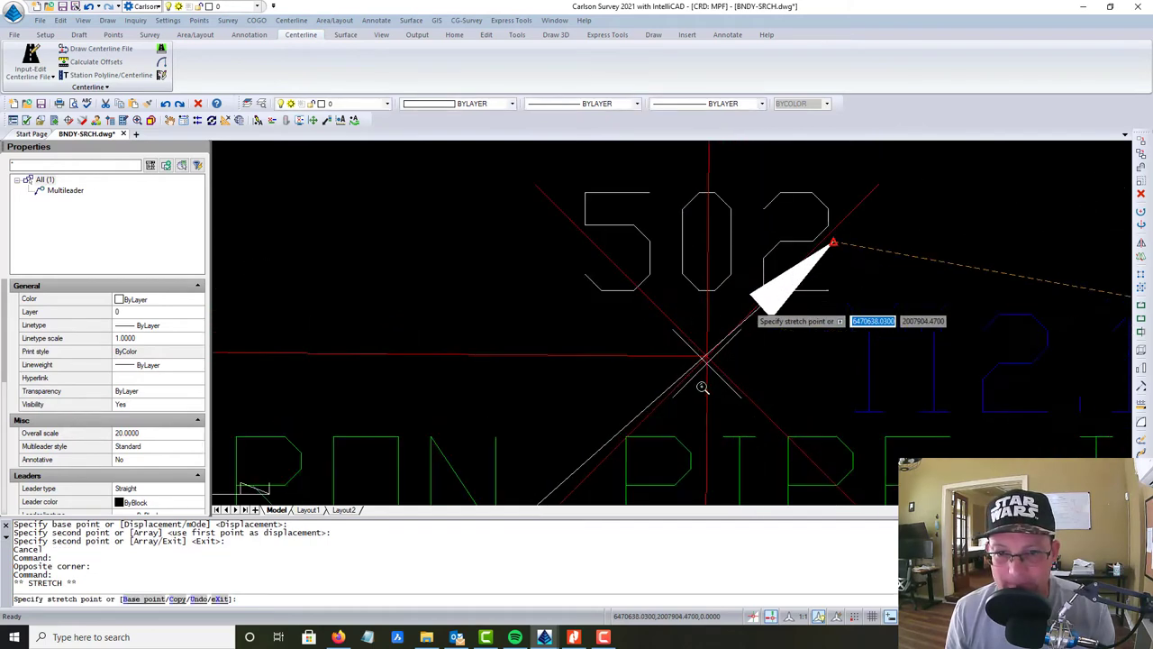
pyautogui.click(707, 364)
pyautogui.scroll(-8, 567, 288)
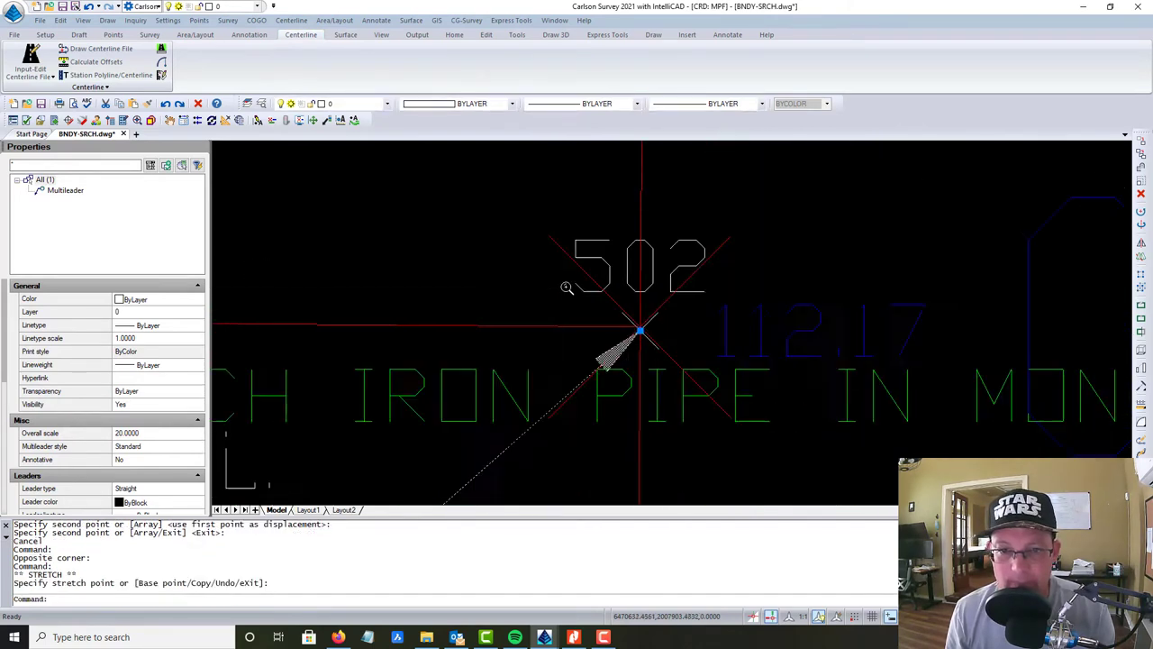
pyautogui.press('Escape')
# Change the monument number in the copied leader note at point 502 to M502.
pyautogui.moveTo(670, 298); pyautogui.dragTo(1019, 153, button='middle')
pyautogui.scroll(3, 609, 292)
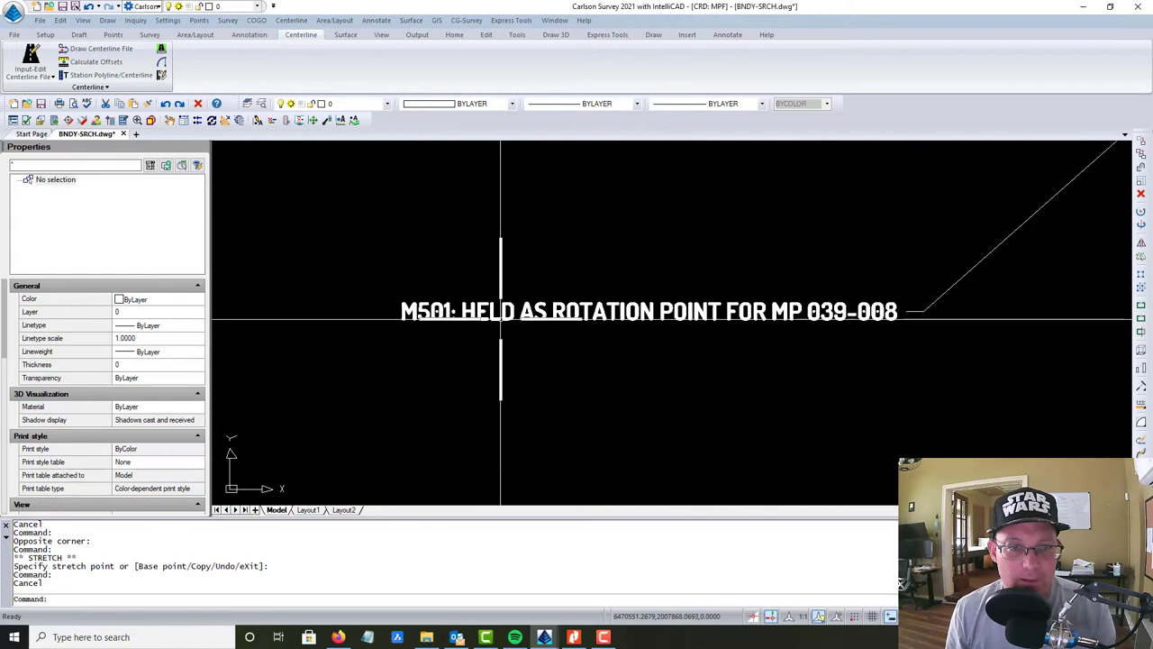
pyautogui.doubleClick(451, 313)
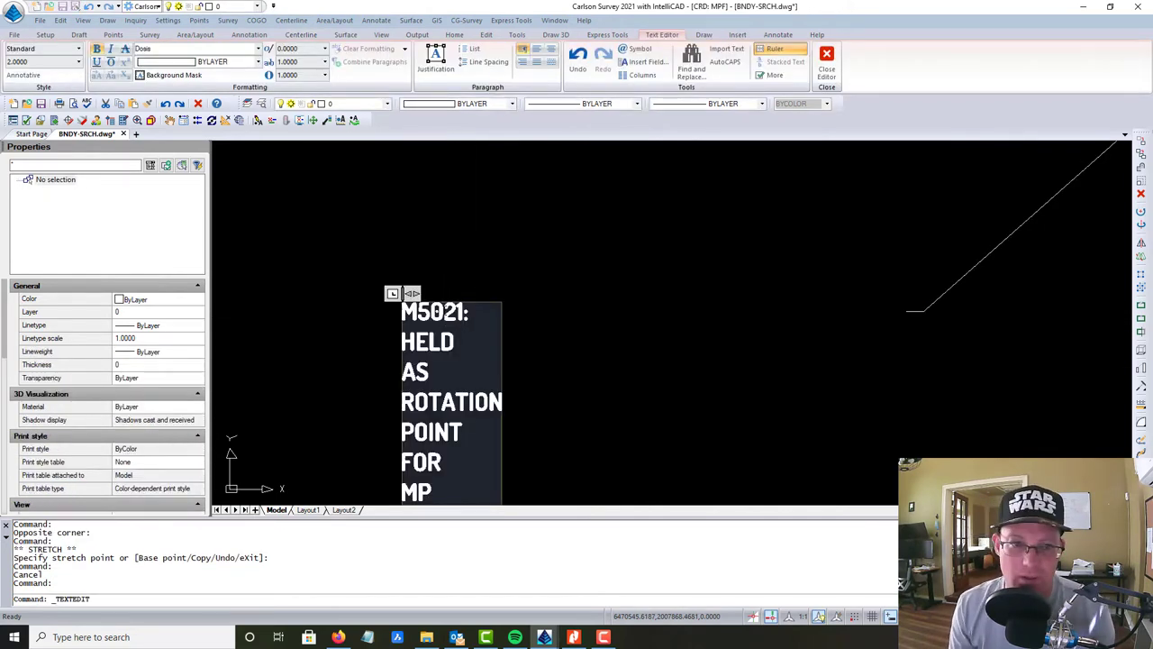
pyautogui.click(734, 397)
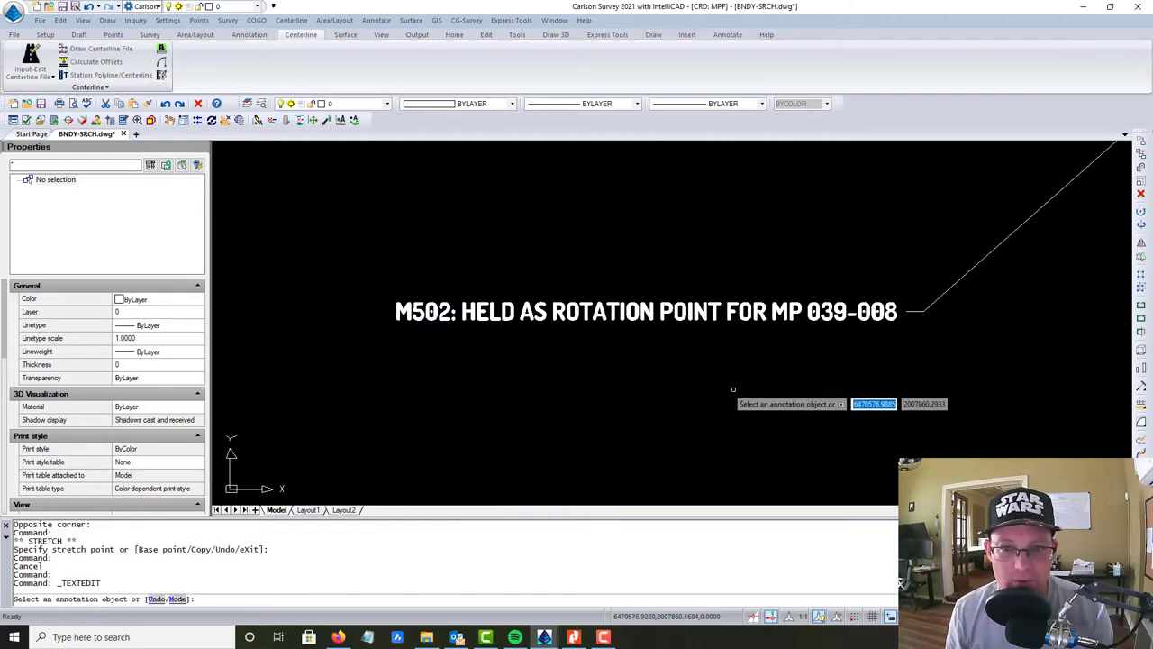
pyautogui.click(872, 323)
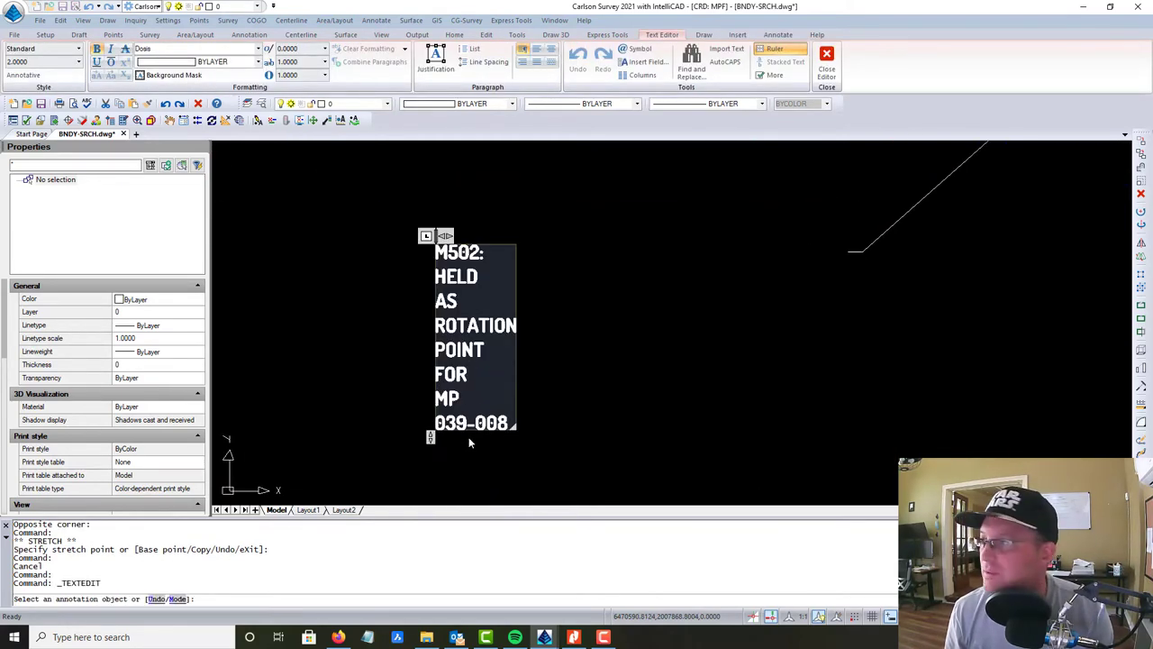
pyautogui.click(768, 423)
# Replace the word ROTATION with ANCHOR in the M501 leader note.
pyautogui.scroll(-6, 664, 394)
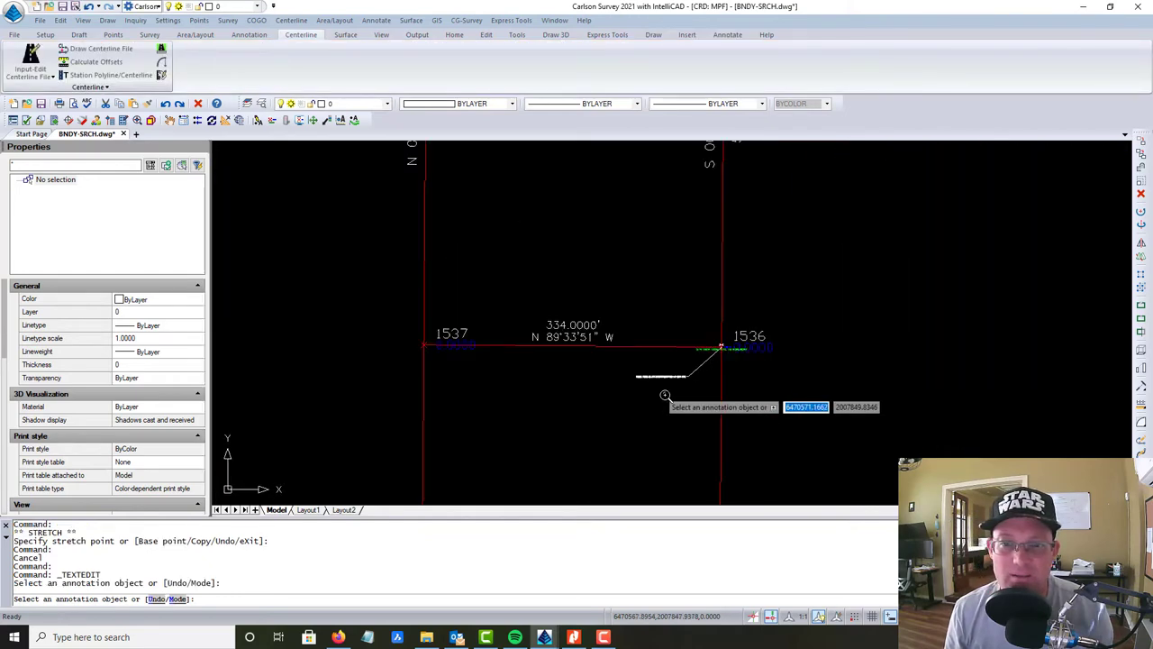
pyautogui.moveTo(659, 372); pyautogui.dragTo(658, 415, button='middle')
pyautogui.moveTo(676, 149); pyautogui.dragTo(653, 356, button='middle')
pyautogui.scroll(7, 629, 335)
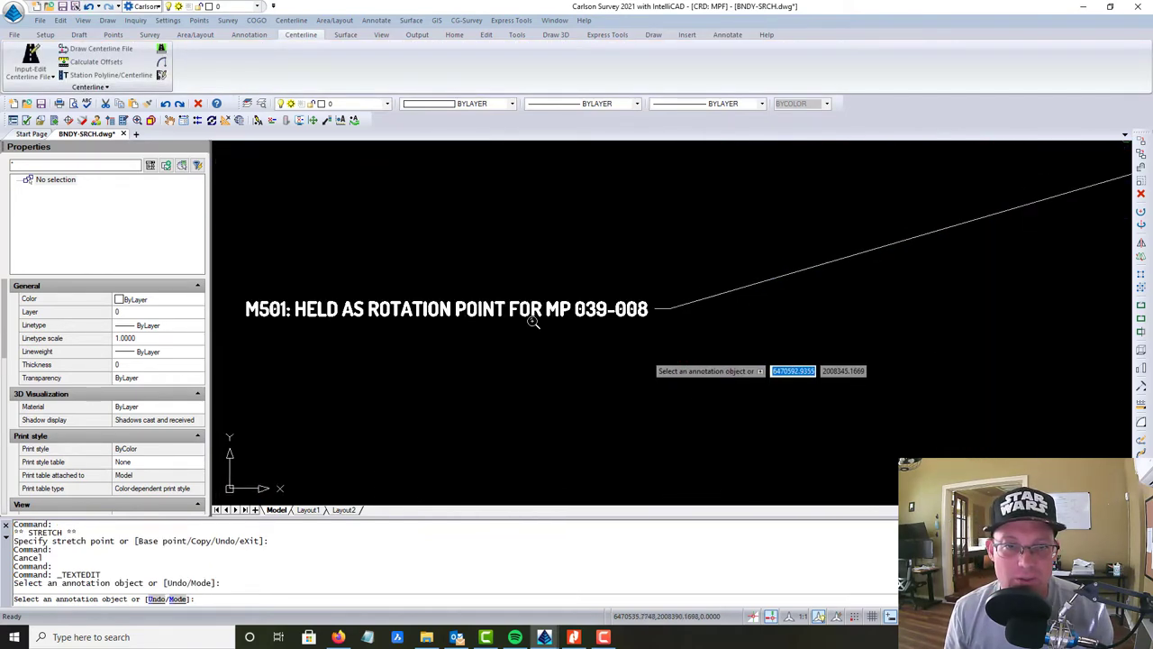
pyautogui.click(492, 322)
pyautogui.click(488, 312)
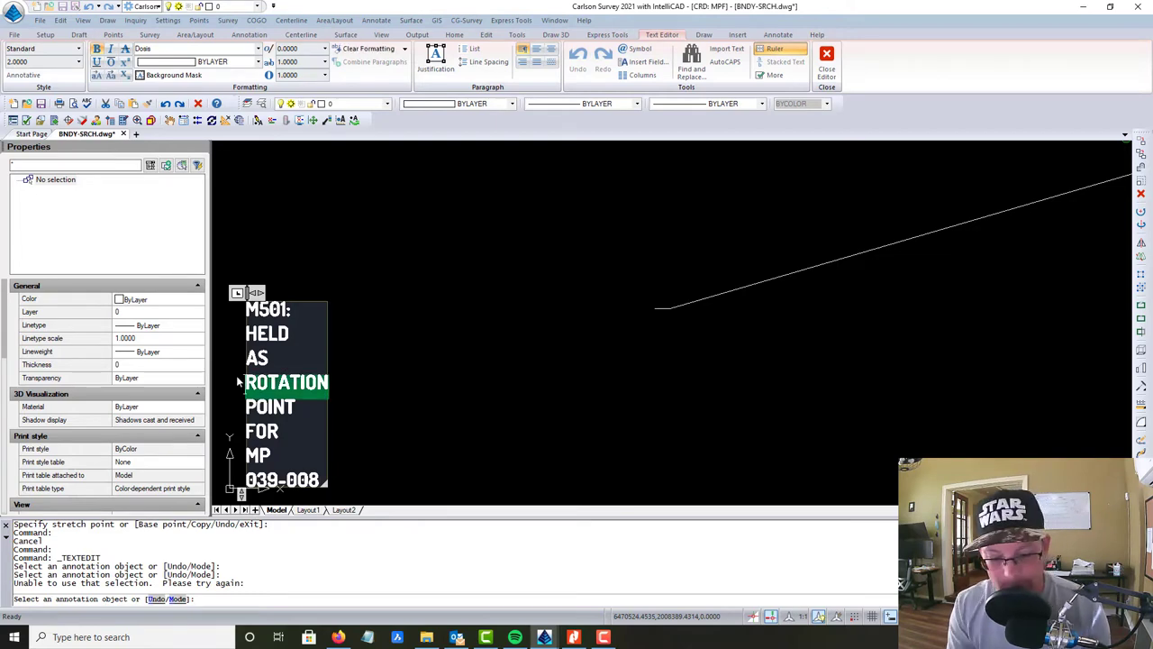
pyautogui.write('ANCHOR')
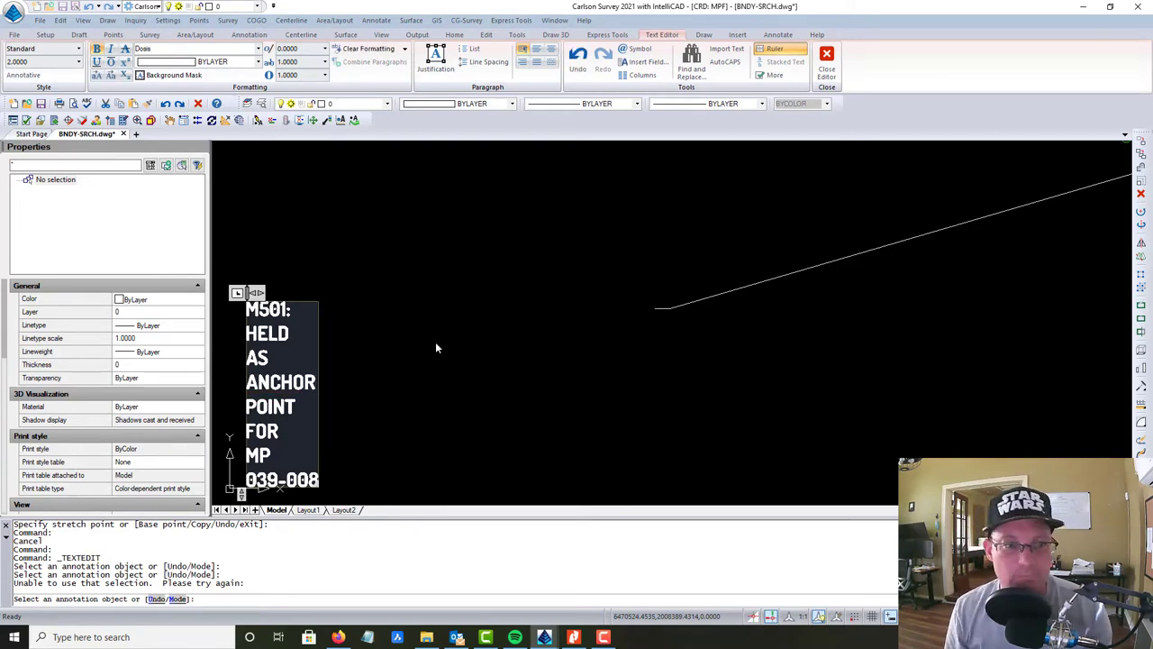
pyautogui.click(435, 341)
pyautogui.press('Escape')
# Return to an overview of the boundary linework and save the drawing.
pyautogui.scroll(-5, 630, 326)
pyautogui.scroll(-7, 629, 326)
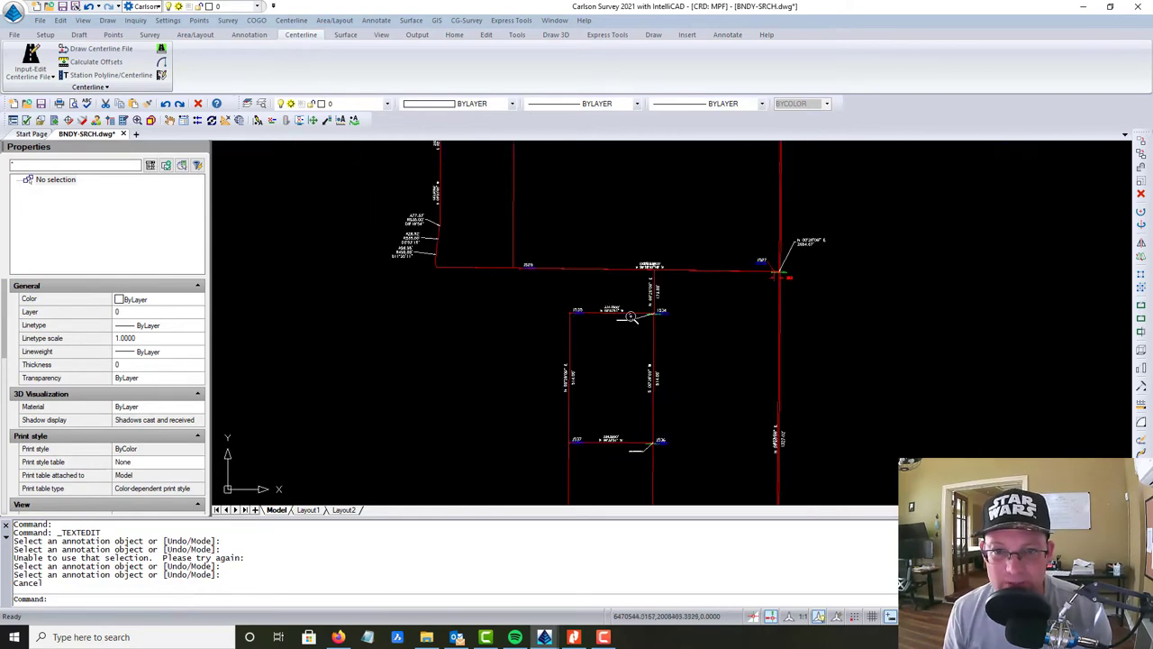
pyautogui.moveTo(601, 197); pyautogui.dragTo(572, 322, button='middle')
pyautogui.press('Escape')
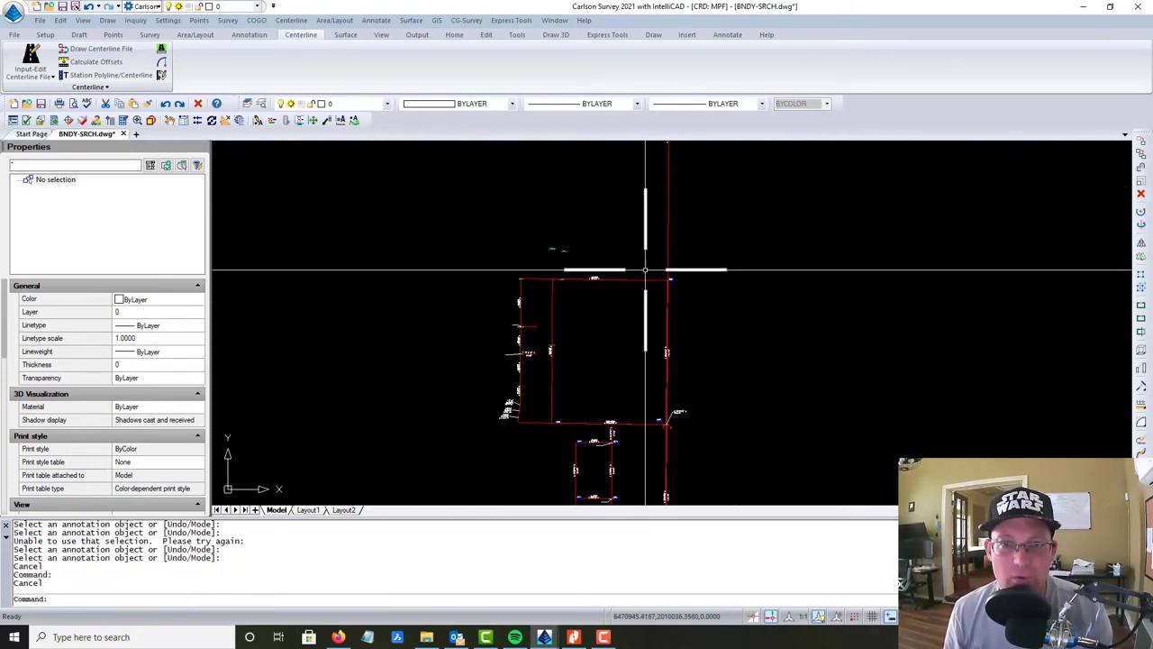
pyautogui.click(63, 7)
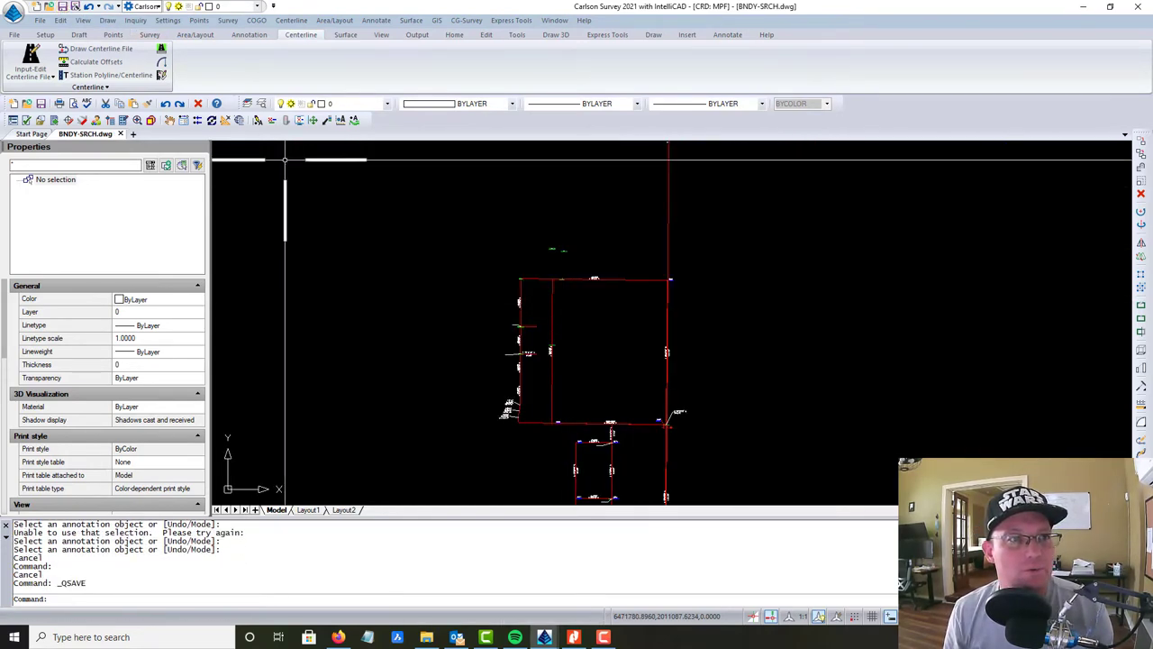
# Insert the drawing file MP 044-074.dwg from the COGO folder as a block at 0,0,0 with a scale of 1.
pyautogui.write('i')
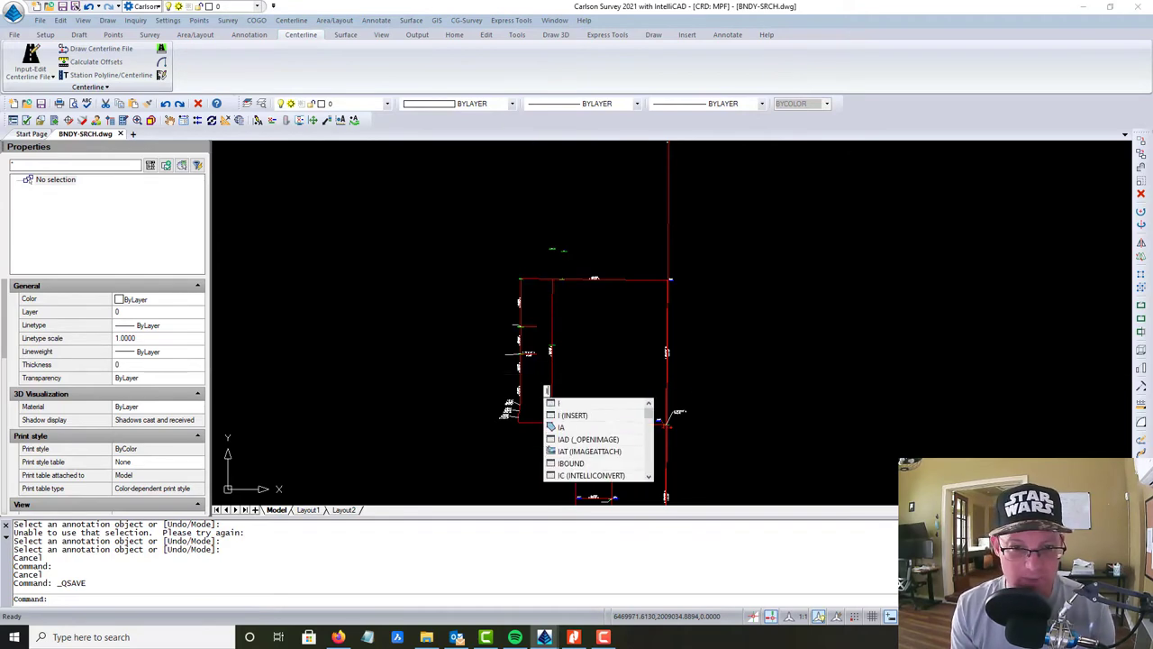
pyautogui.write('nsert')
pyautogui.press('Return')
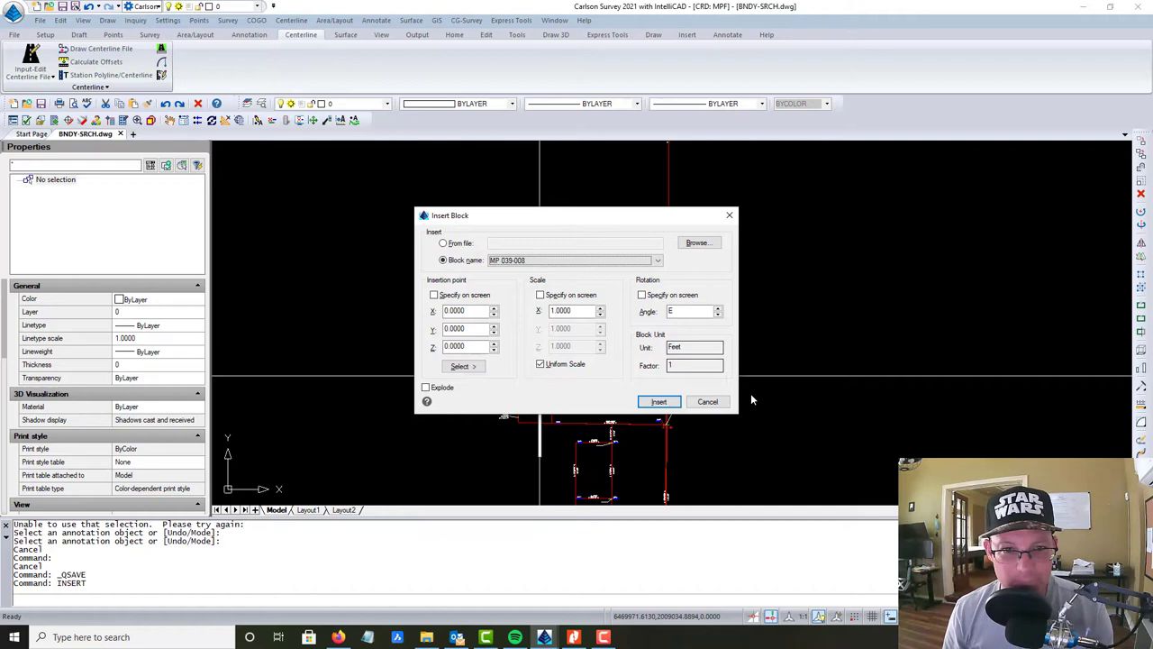
pyautogui.click(699, 243)
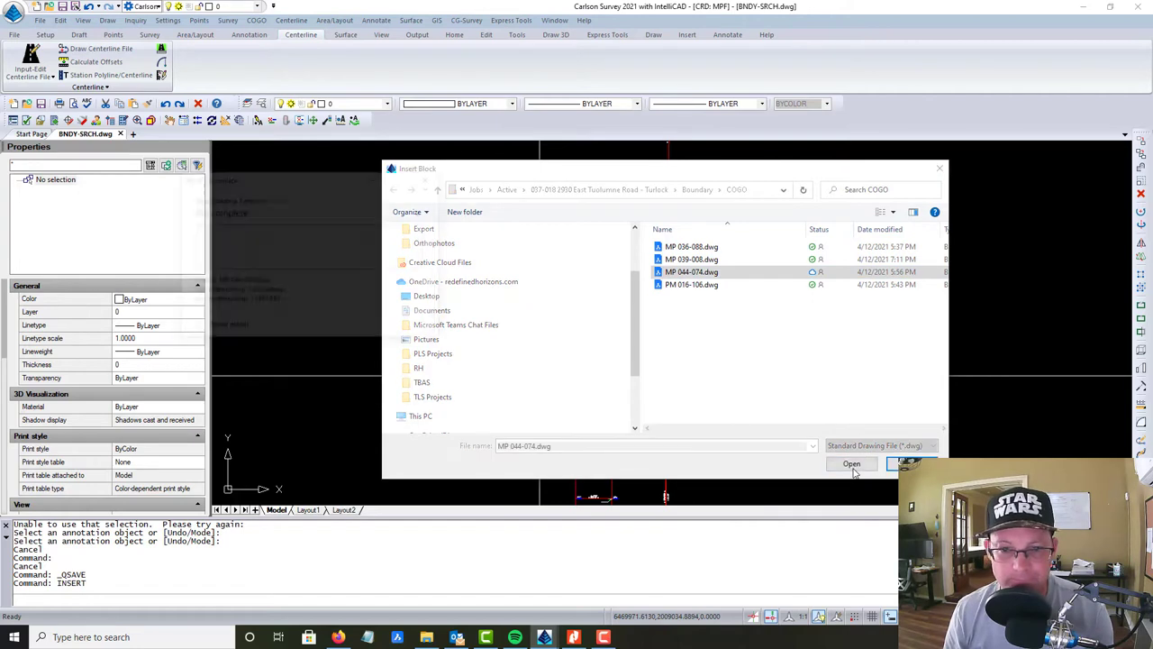
pyautogui.click(905, 463)
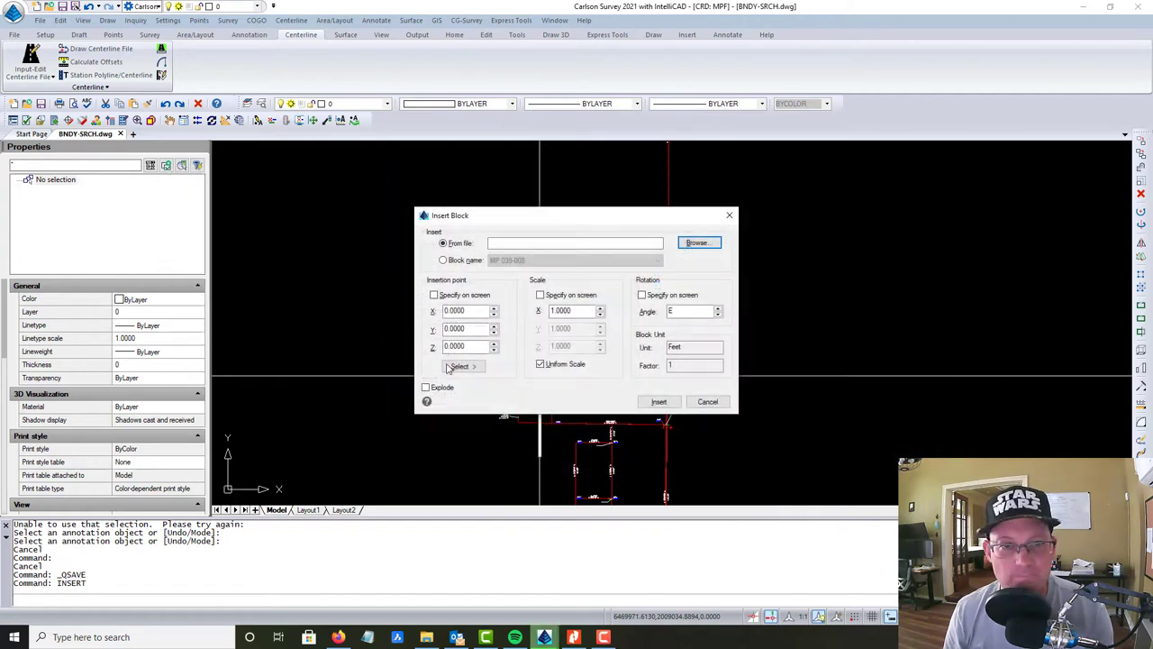
pyautogui.click(659, 404)
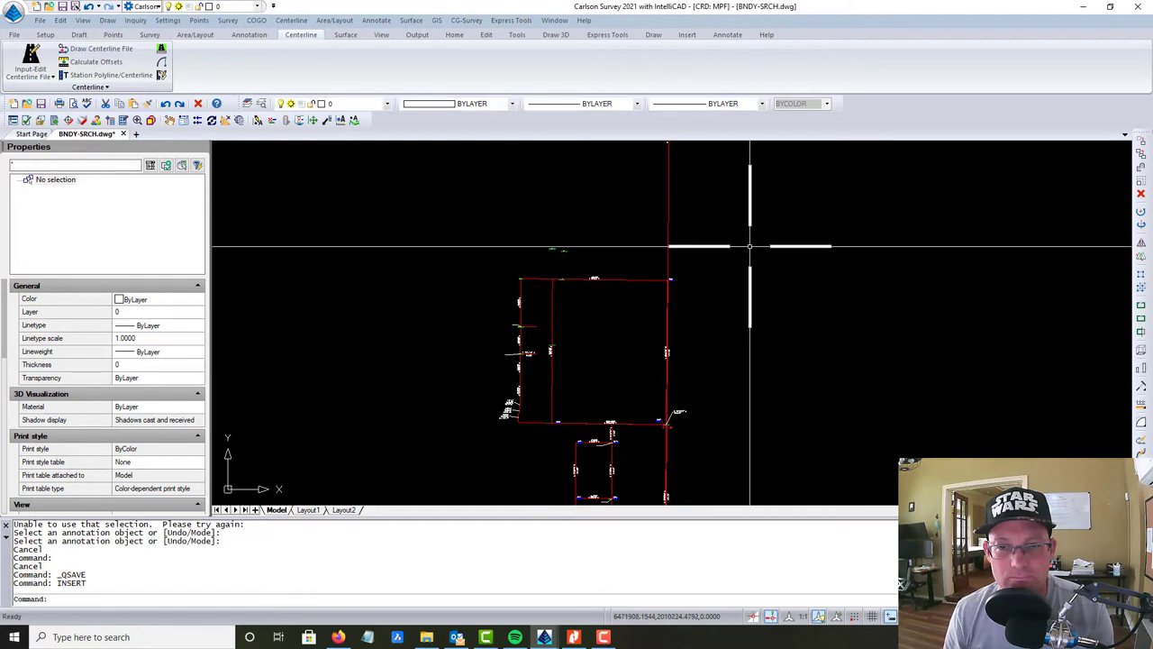
# Move the inserted MP 044-074 block from its distant location to just above the existing boundary linework.
pyautogui.scroll(-3, 525, 296)
pyautogui.middleClick(525, 295)
pyautogui.middleClick(524, 294)
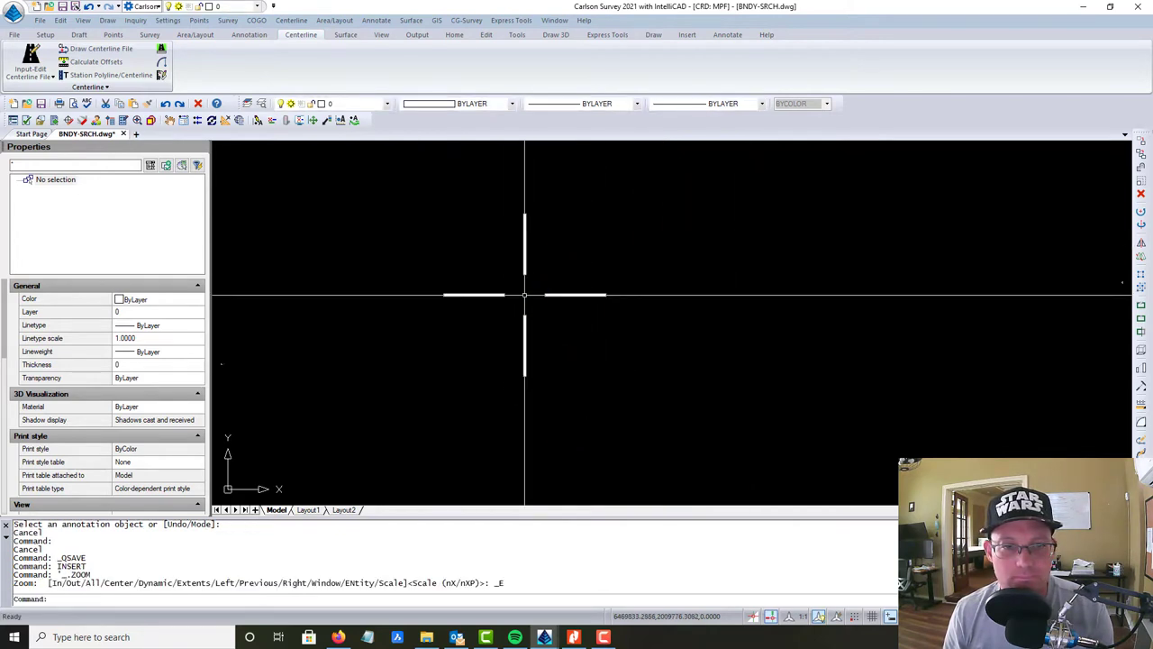
pyautogui.write('m')
pyautogui.press('Return')
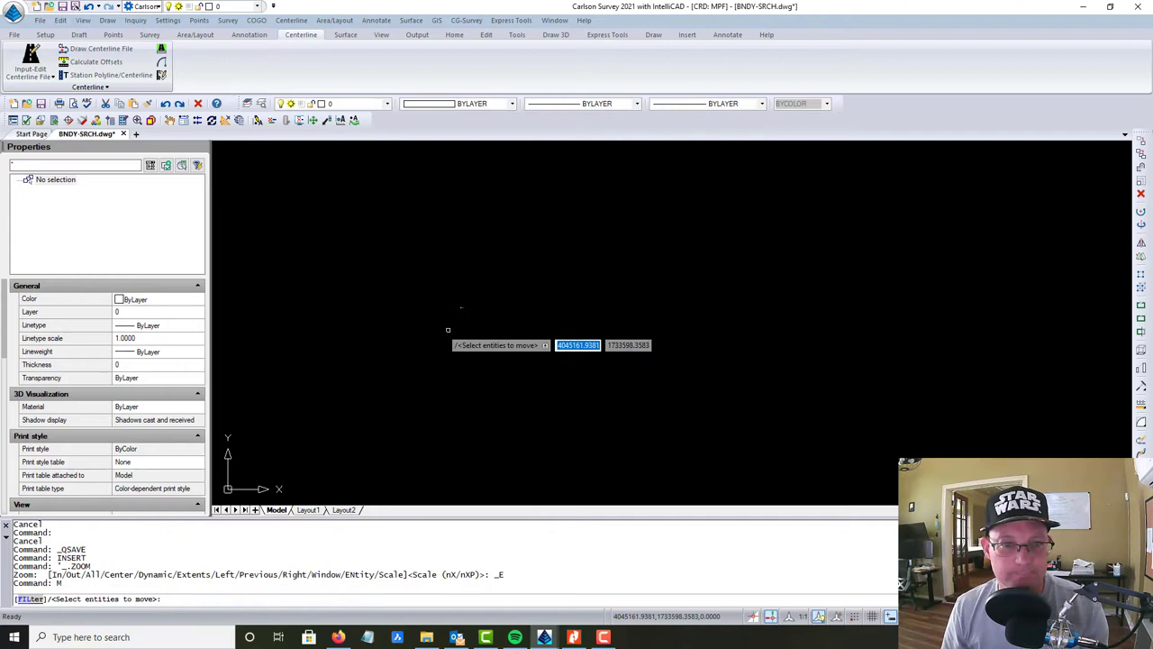
pyautogui.click(489, 339)
pyautogui.click(416, 281)
pyautogui.press('Return')
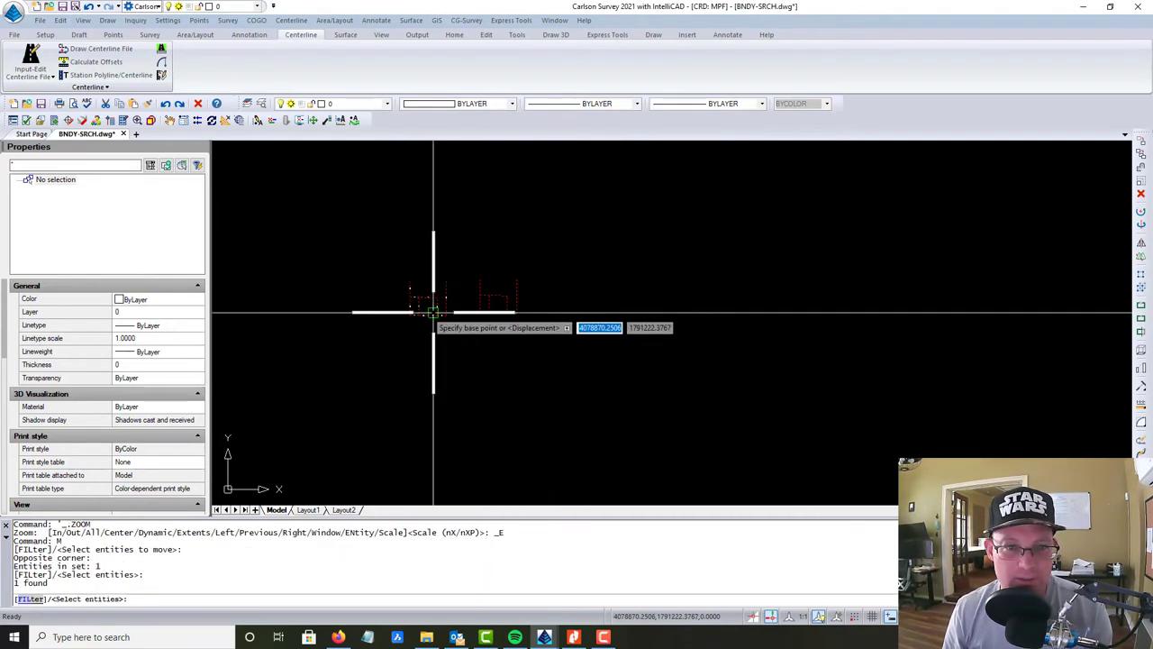
pyautogui.click(433, 311)
pyautogui.scroll(-2, 658, 260)
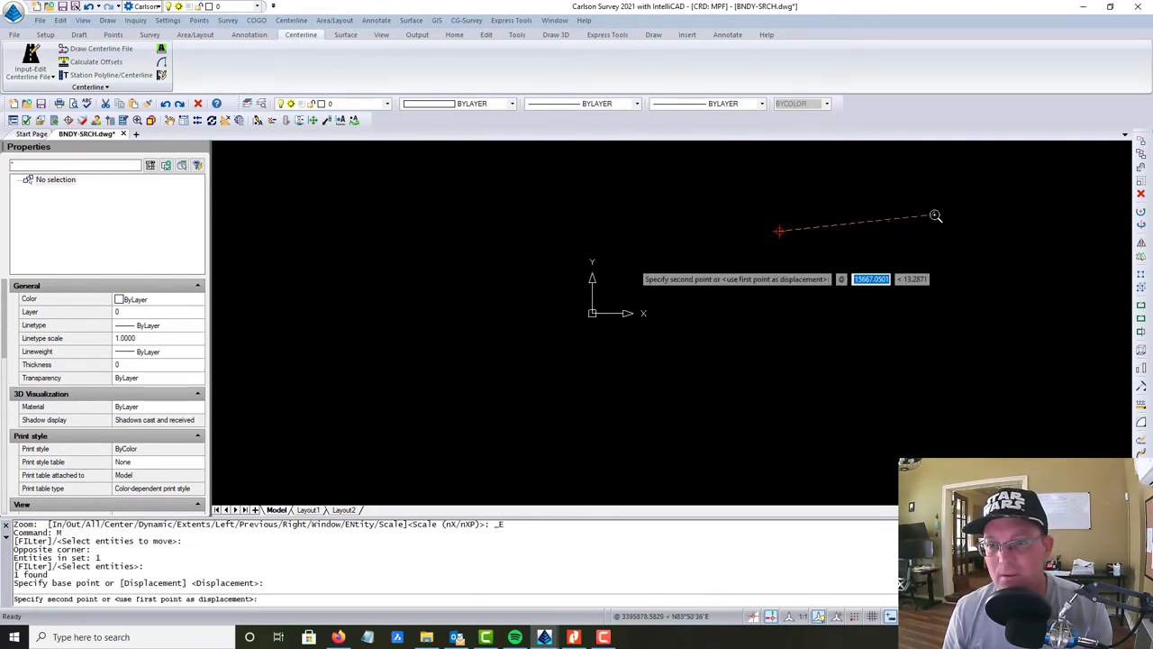
pyautogui.scroll(5, 728, 258)
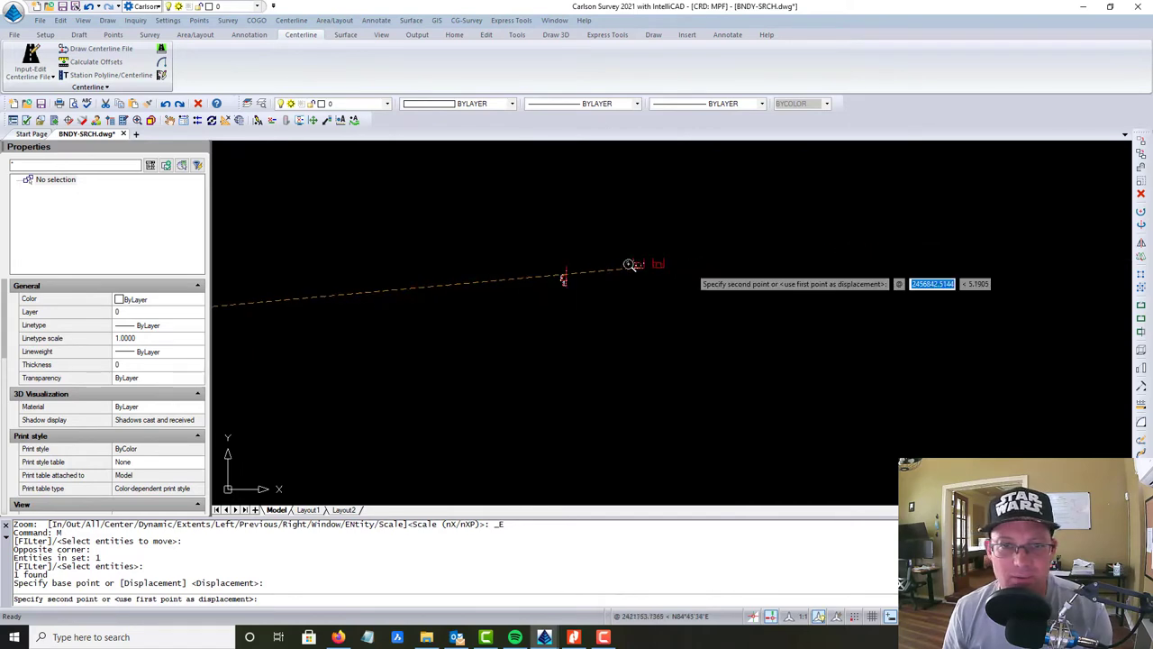
pyautogui.scroll(10, 543, 297)
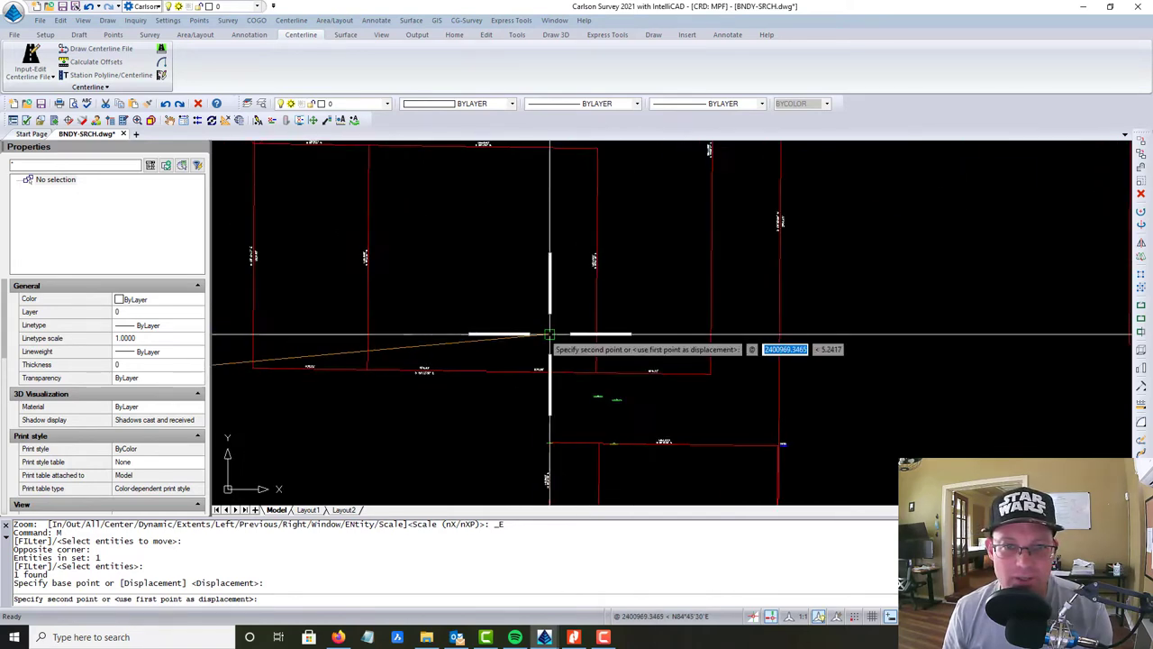
pyautogui.click(515, 326)
pyautogui.press('Escape')
pyautogui.scroll(-4, 529, 320)
pyautogui.click(563, 319)
pyautogui.click(513, 299)
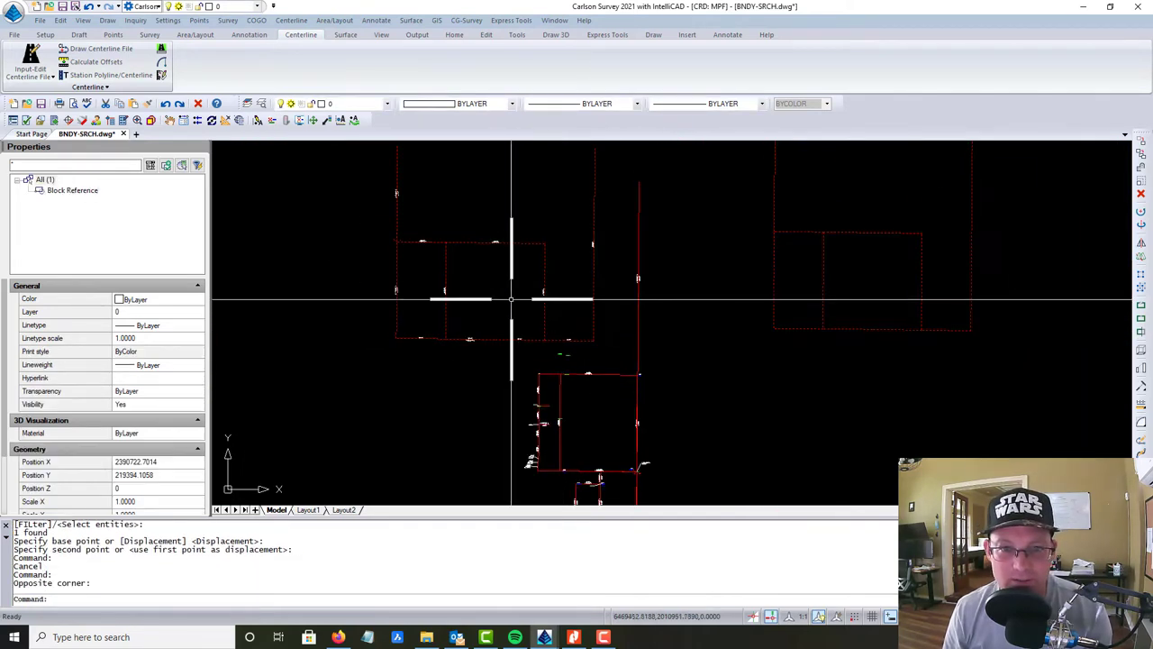
pyautogui.rightClick(548, 316)
pyautogui.click(601, 106)
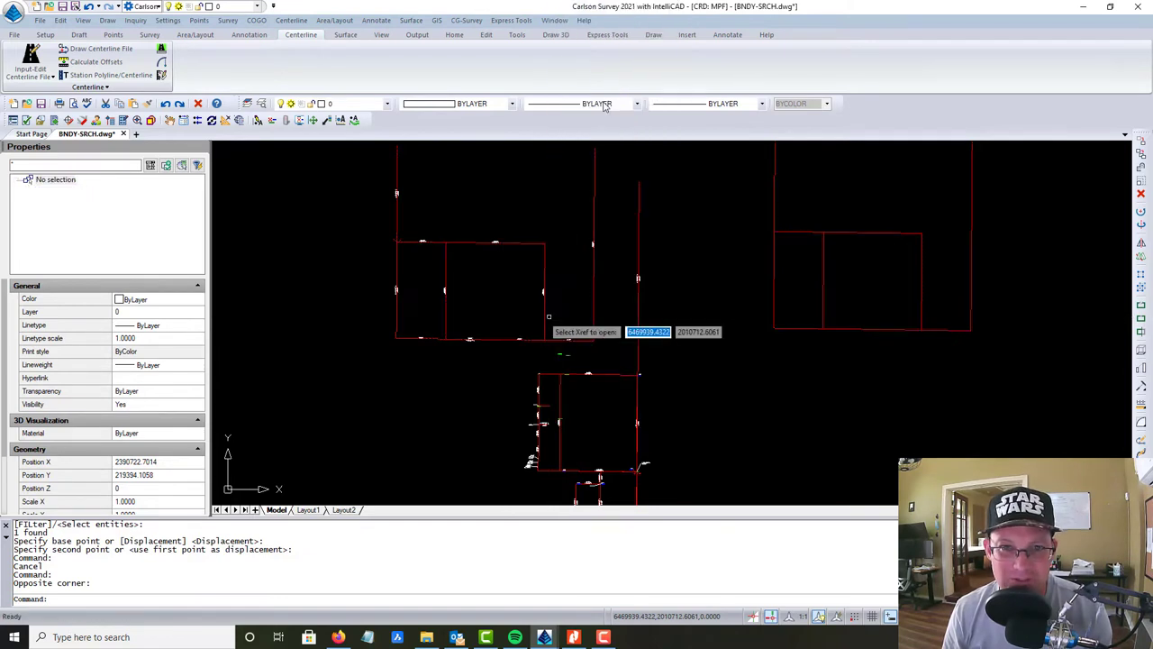
pyautogui.moveTo(976, 339); pyautogui.dragTo(786, 420, button='middle')
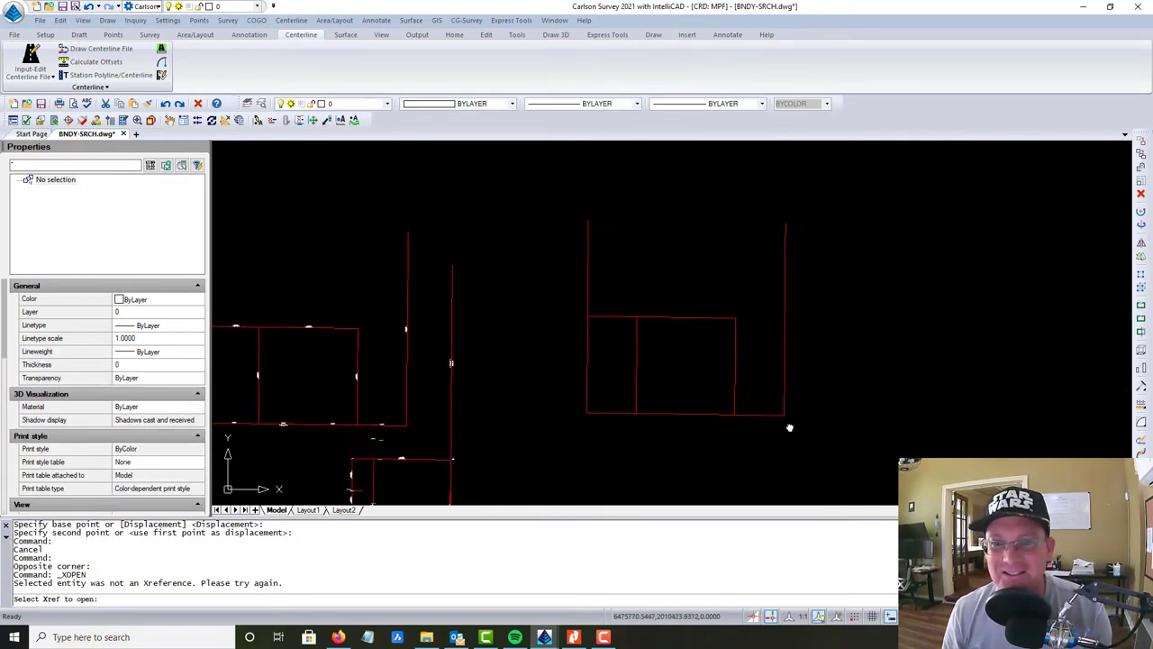
pyautogui.press('Escape')
# Open the MP 044-074 block reference for in-place editing.
pyautogui.click(770, 412)
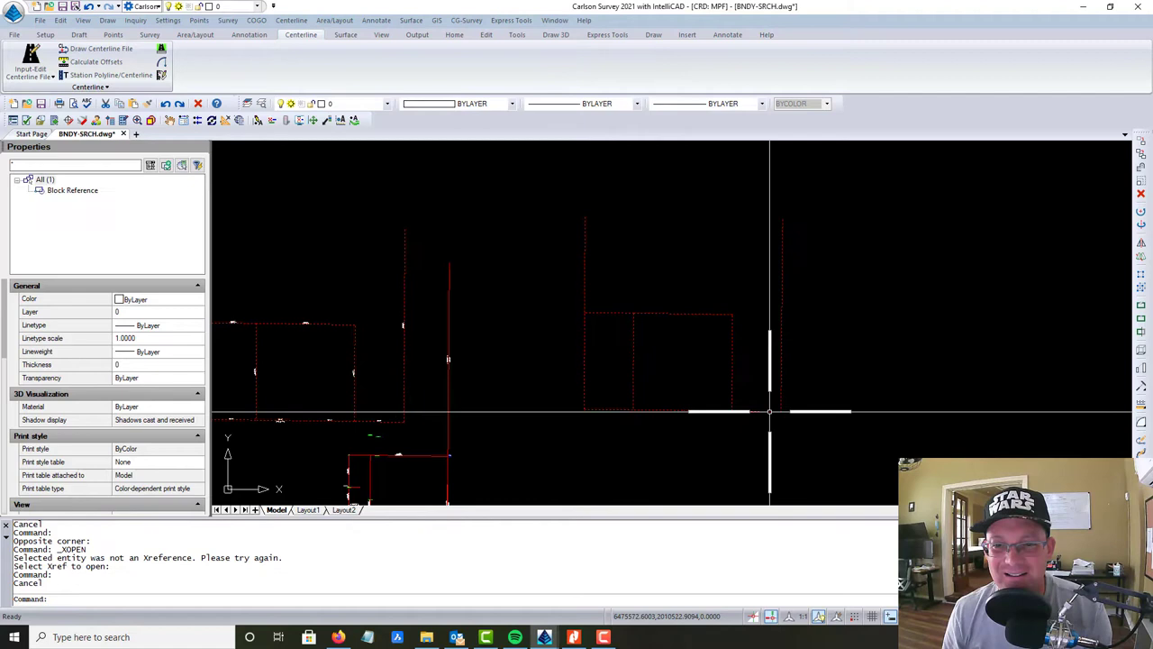
pyautogui.rightClick(767, 411)
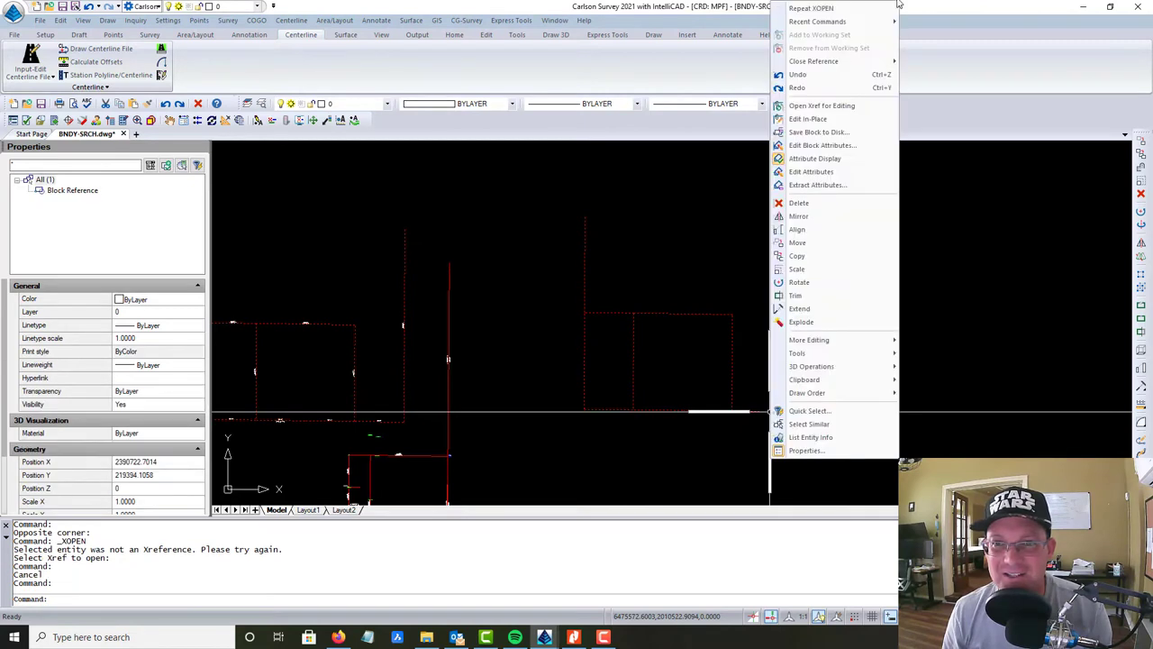
pyautogui.click(840, 119)
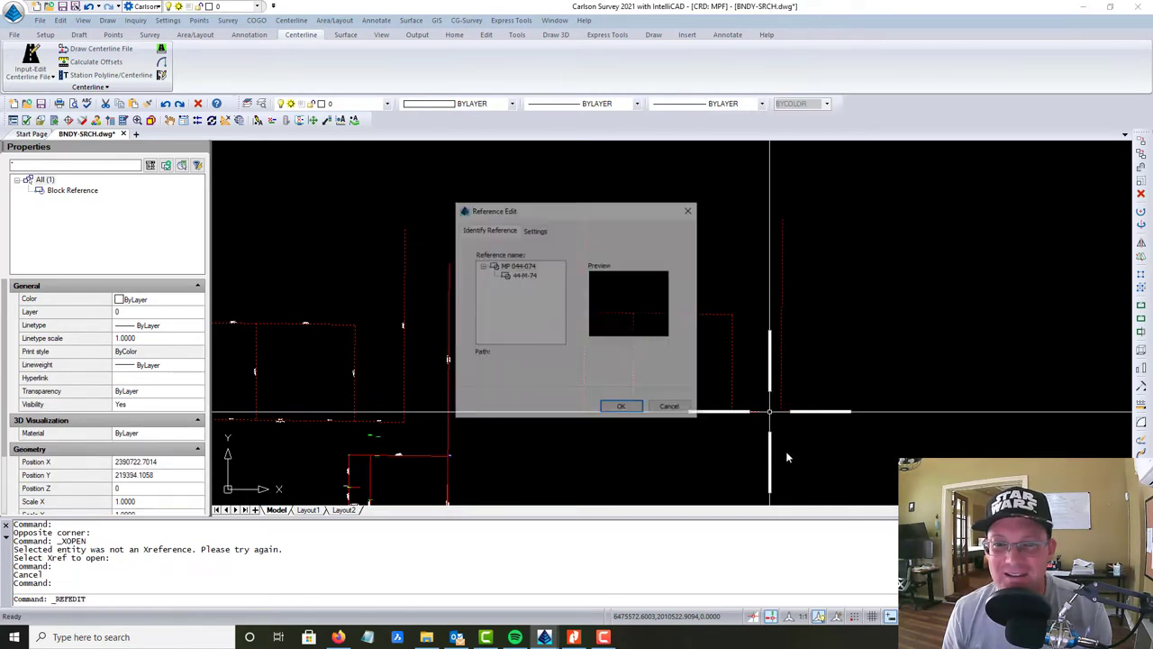
pyautogui.press('Return')
# Erase the unlabelled duplicate linework on the block's east side and save the changes back to the reference.
pyautogui.click(904, 459)
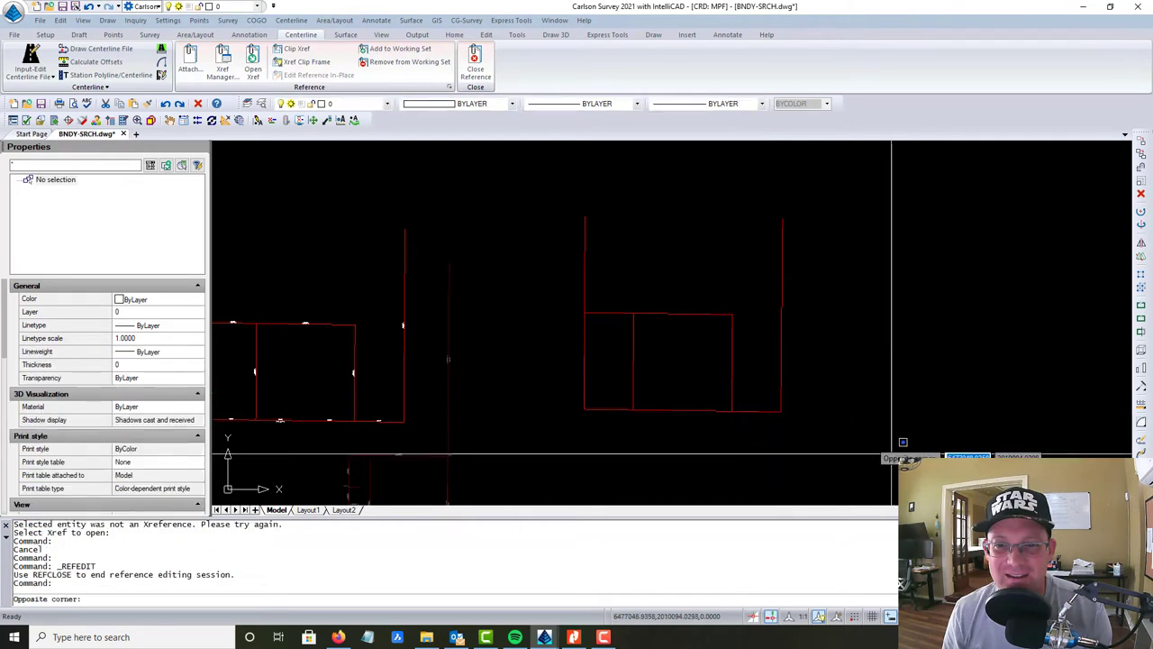
pyautogui.click(489, 172)
pyautogui.press('Delete')
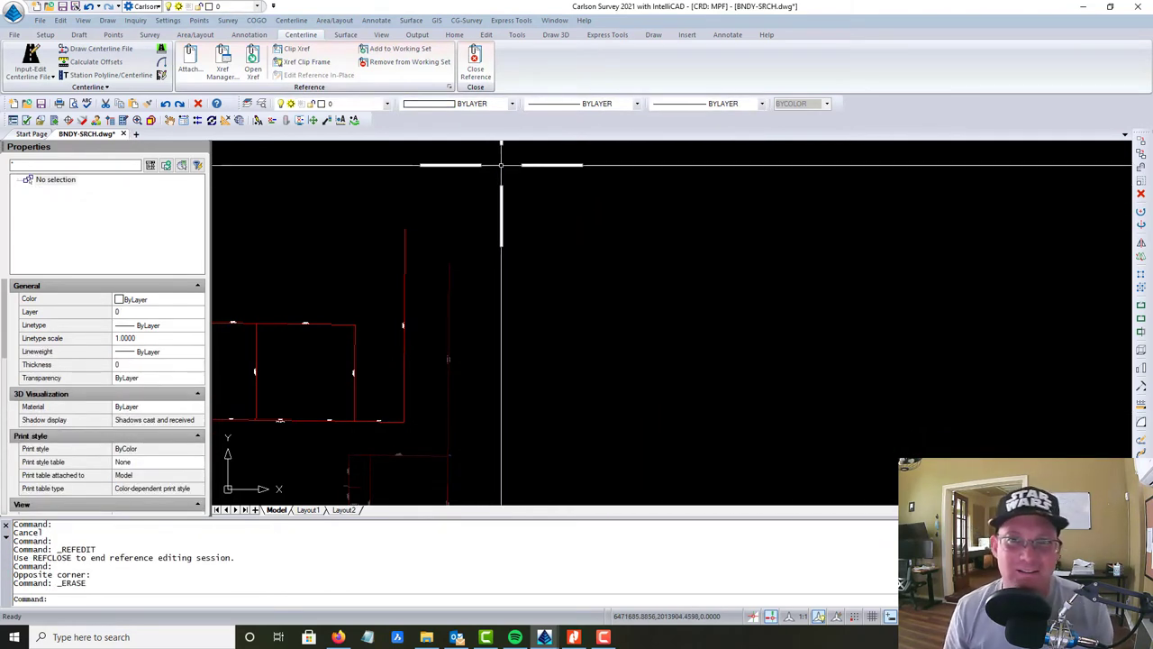
pyautogui.click(476, 66)
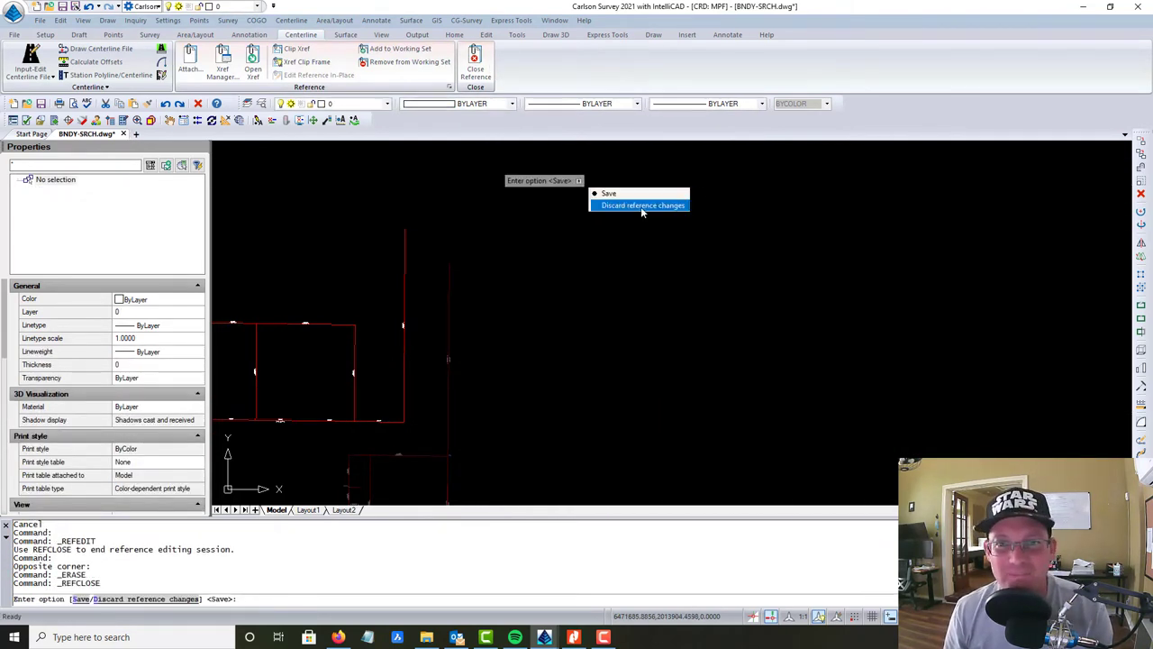
pyautogui.click(604, 197)
pyautogui.click(578, 349)
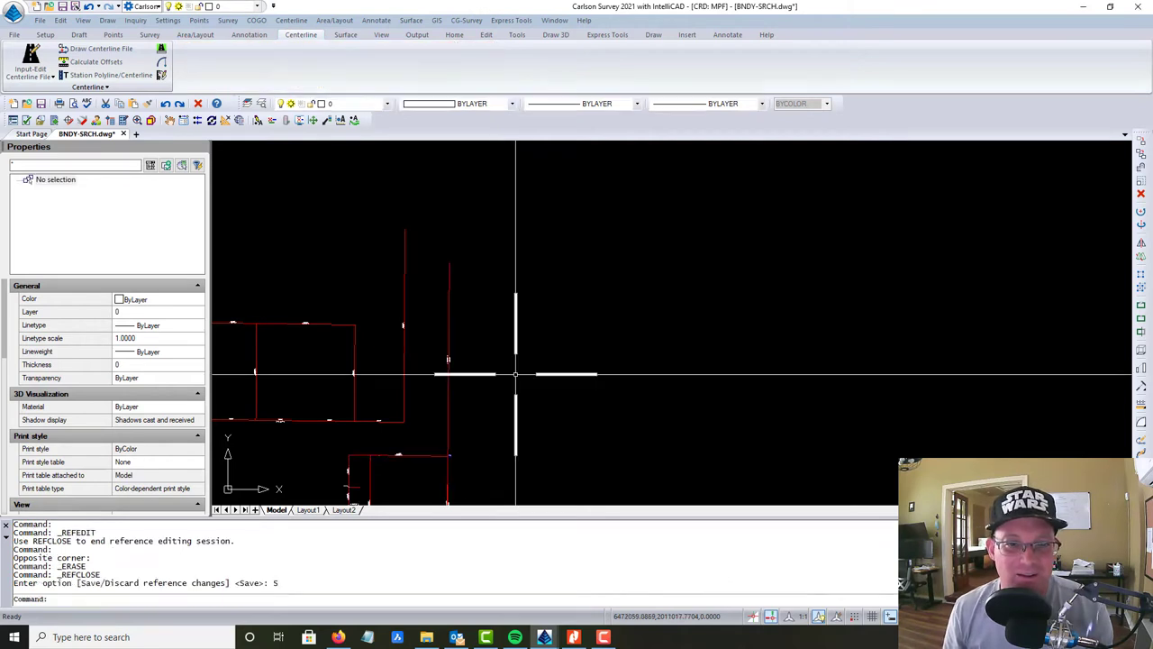
# Regenerate the whole drawing and bring the gap between the moved block and the boundary linework into view.
pyautogui.moveTo(514, 373); pyautogui.dragTo(762, 283, button='middle')
pyautogui.scroll(2, 558, 327)
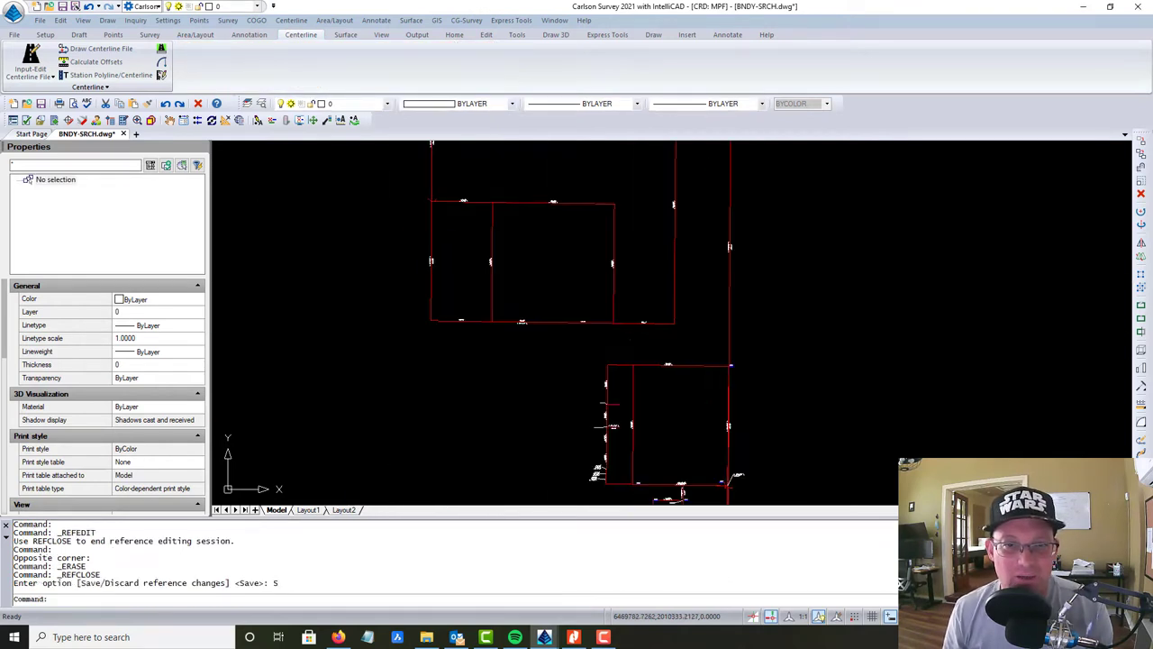
pyautogui.write('REA')
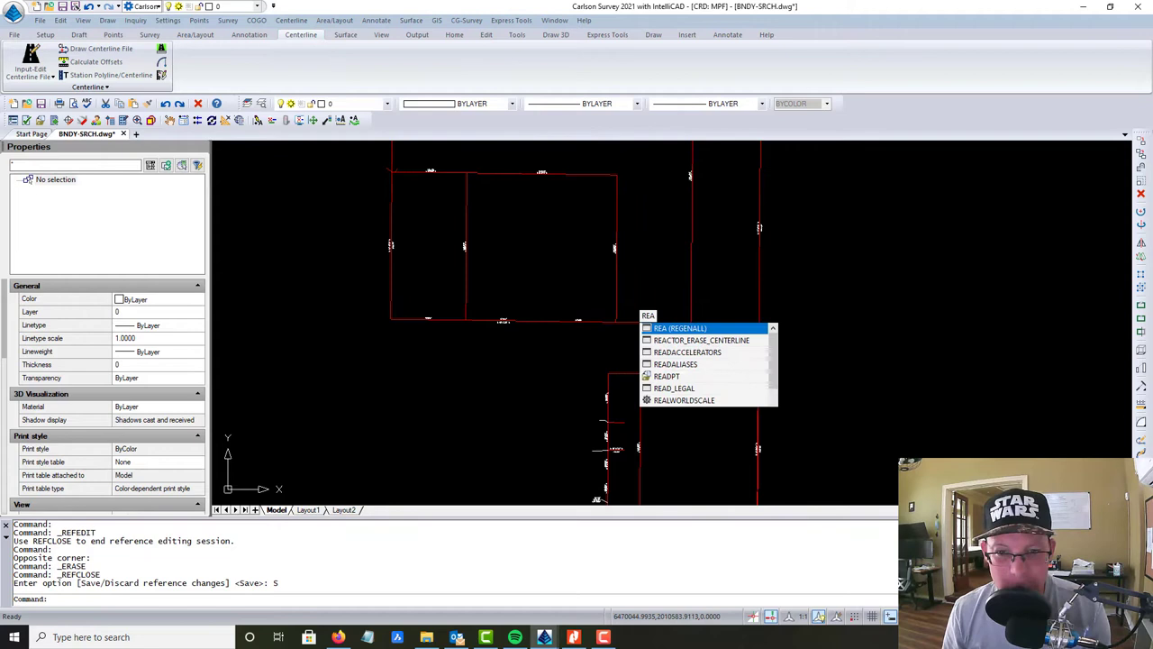
pyautogui.press('Return')
pyautogui.scroll(3, 659, 365)
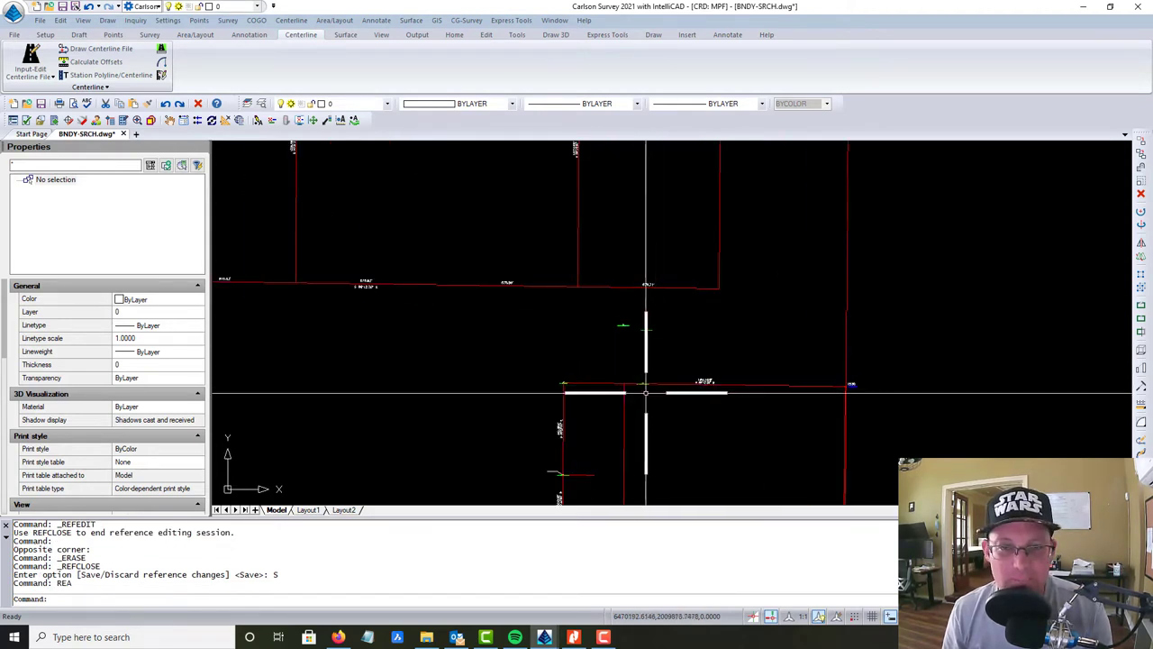
# Move the MP 044-074 block from the interior lot corner on its south line onto found iron pipe point 508.
pyautogui.moveTo(523, 290)
pyautogui.mouseDown(button='middle')
pyautogui.moveTo(566, 370)
pyautogui.moveTo(480, 271)
pyautogui.mouseUp(button='middle')
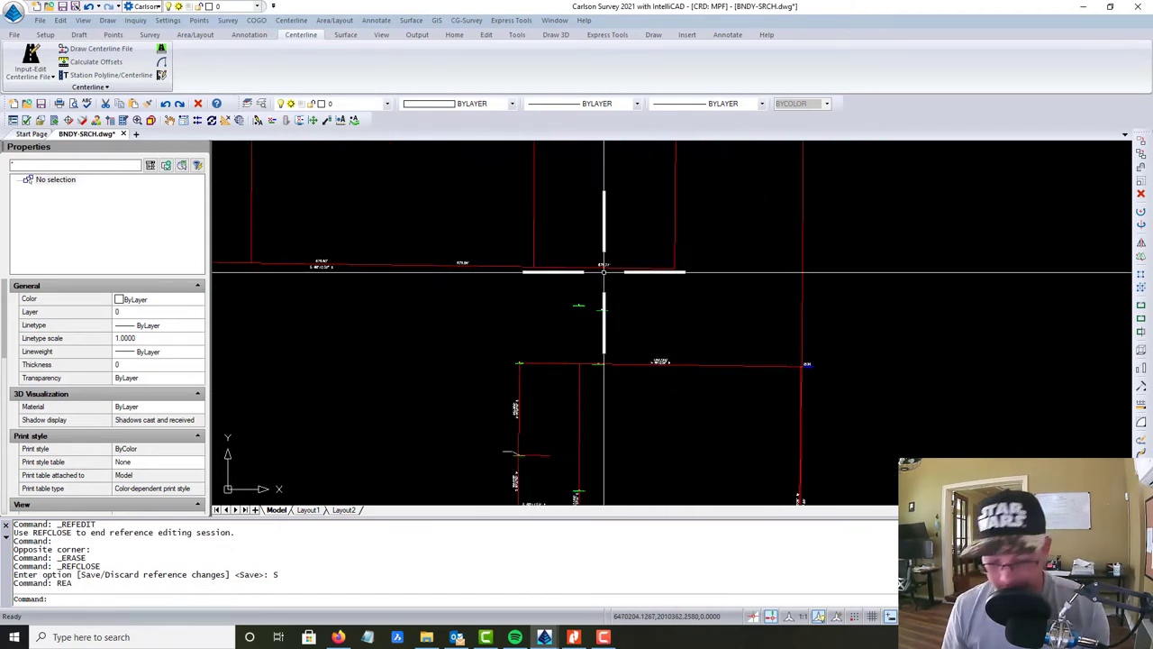
pyautogui.write('m')
pyautogui.press('Return')
pyautogui.click(568, 267)
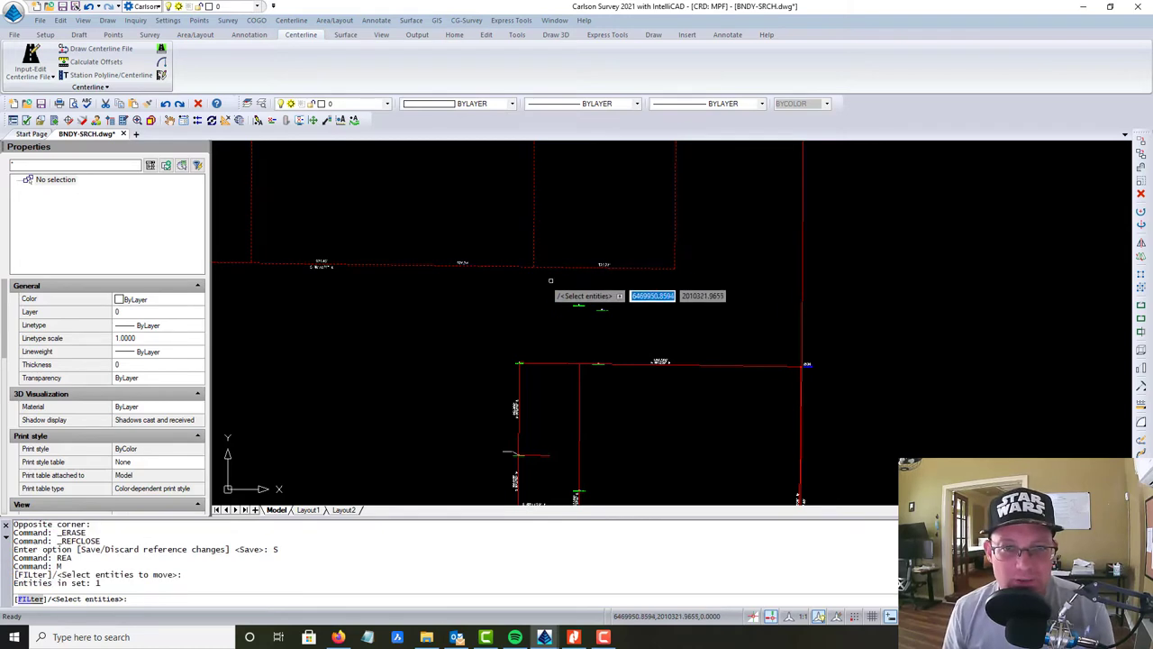
pyautogui.scroll(3, 541, 270)
pyautogui.press('Return')
pyautogui.click(514, 258)
pyautogui.scroll(-2, 622, 296)
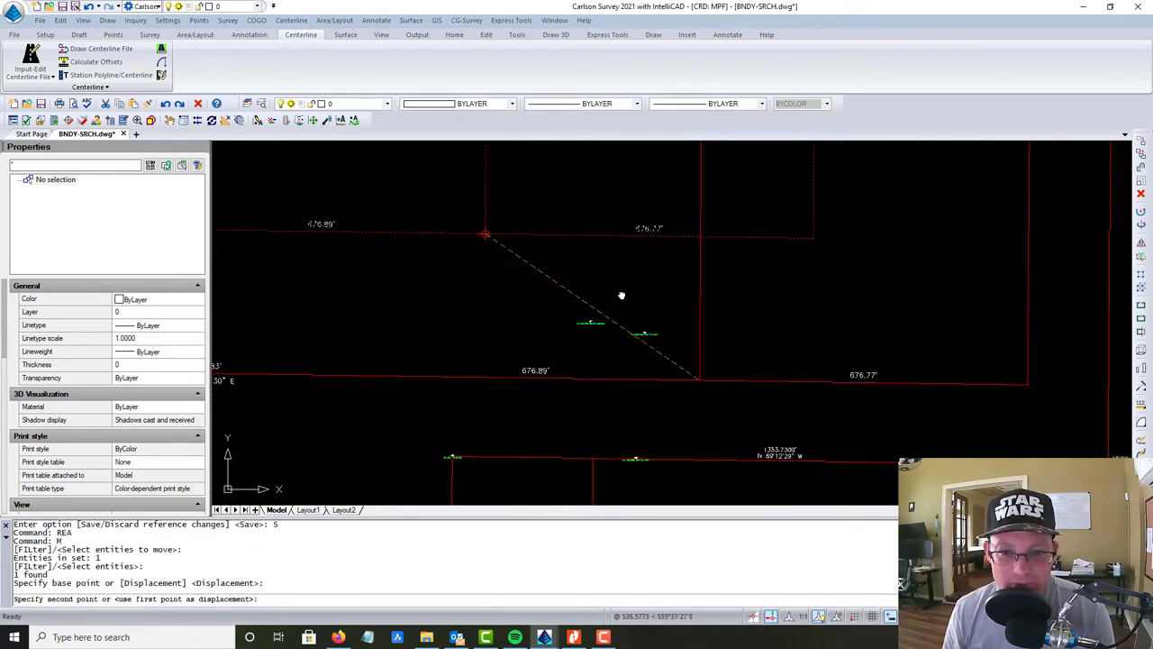
pyautogui.scroll(8, 507, 296)
pyautogui.scroll(5, 630, 334)
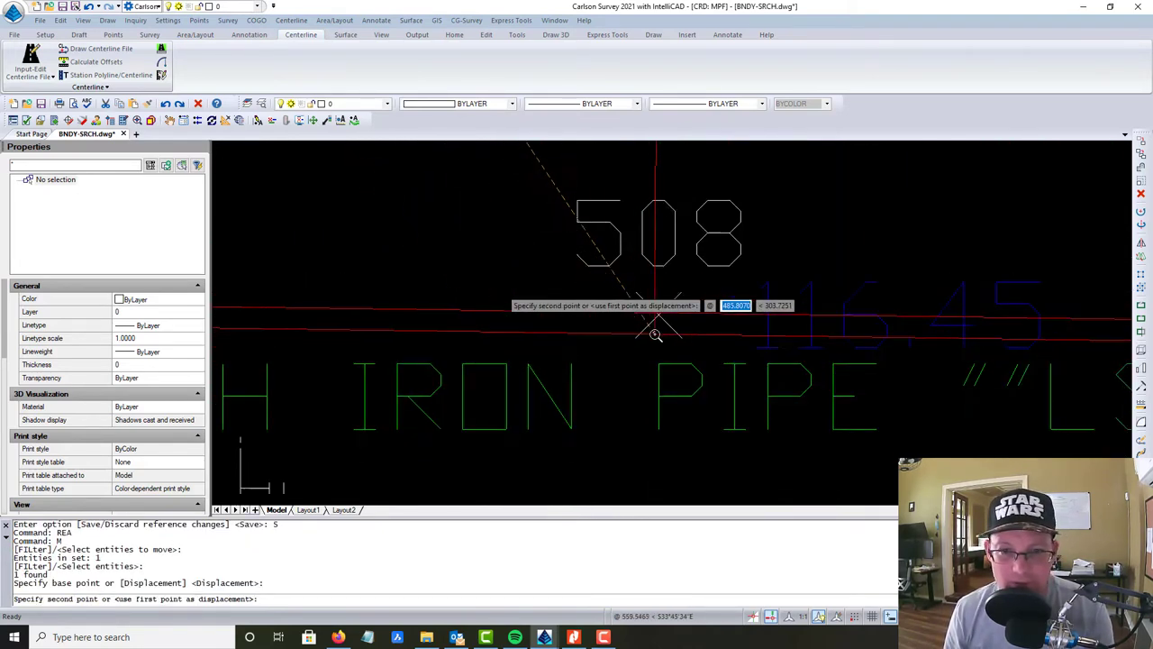
pyautogui.click(666, 289)
pyautogui.scroll(-10, 920, 270)
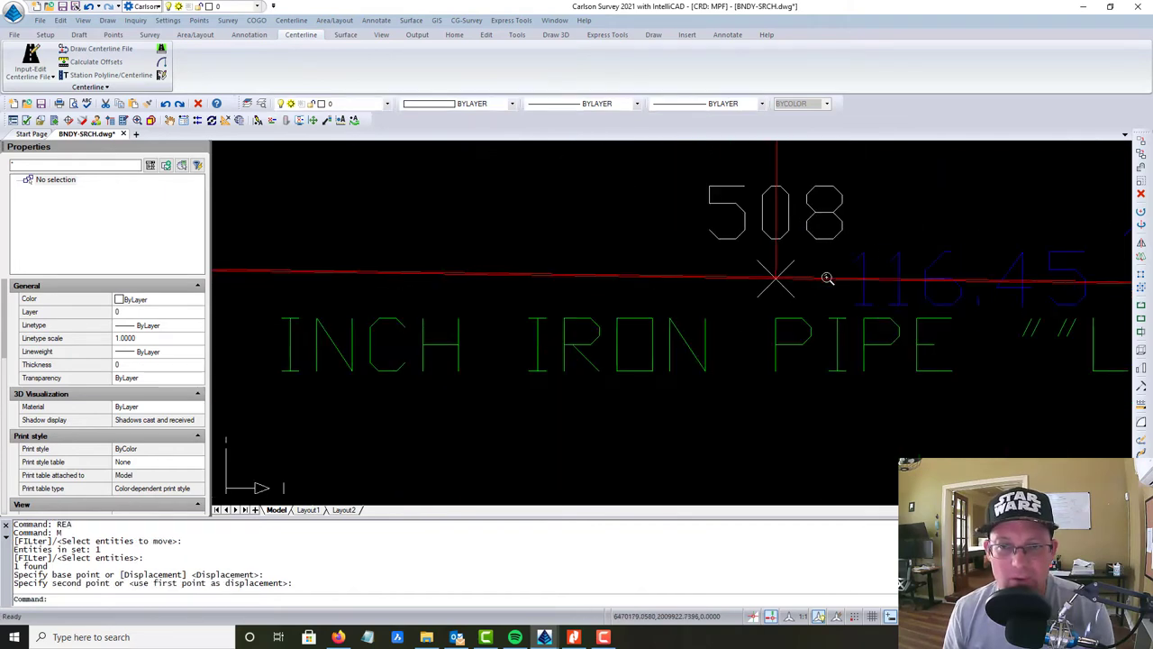
# Examine how the moved block's lines fit the found monuments near points 506, 507 and 508 and the boundary's east end.
pyautogui.scroll(8, 816, 271)
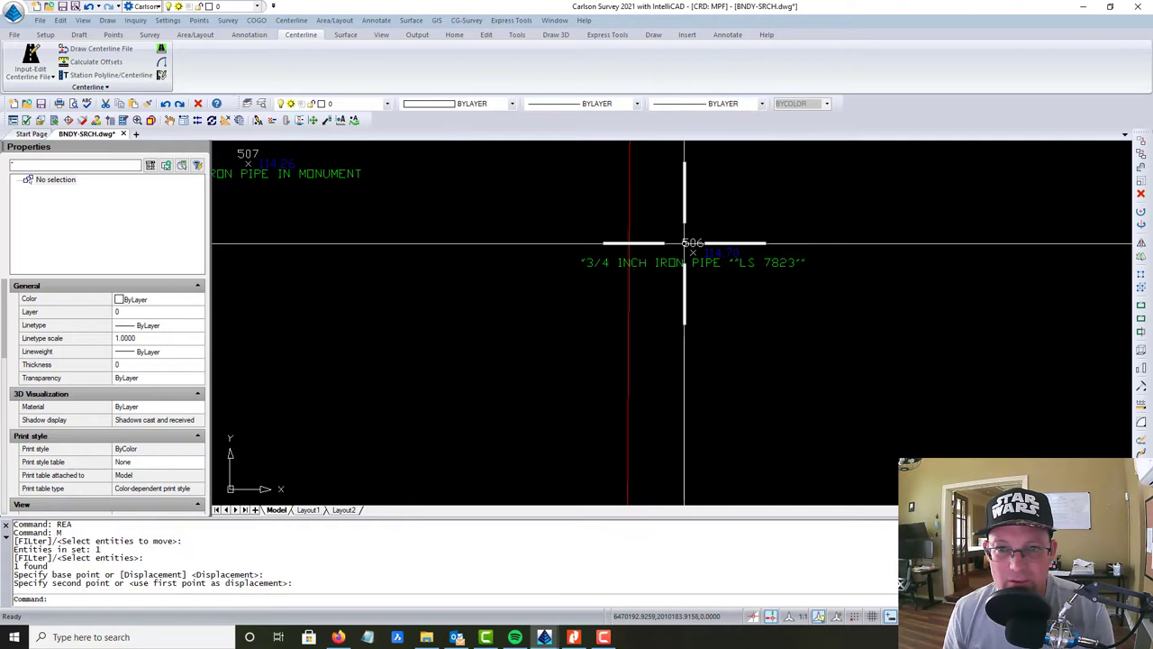
pyautogui.scroll(-5, 688, 245)
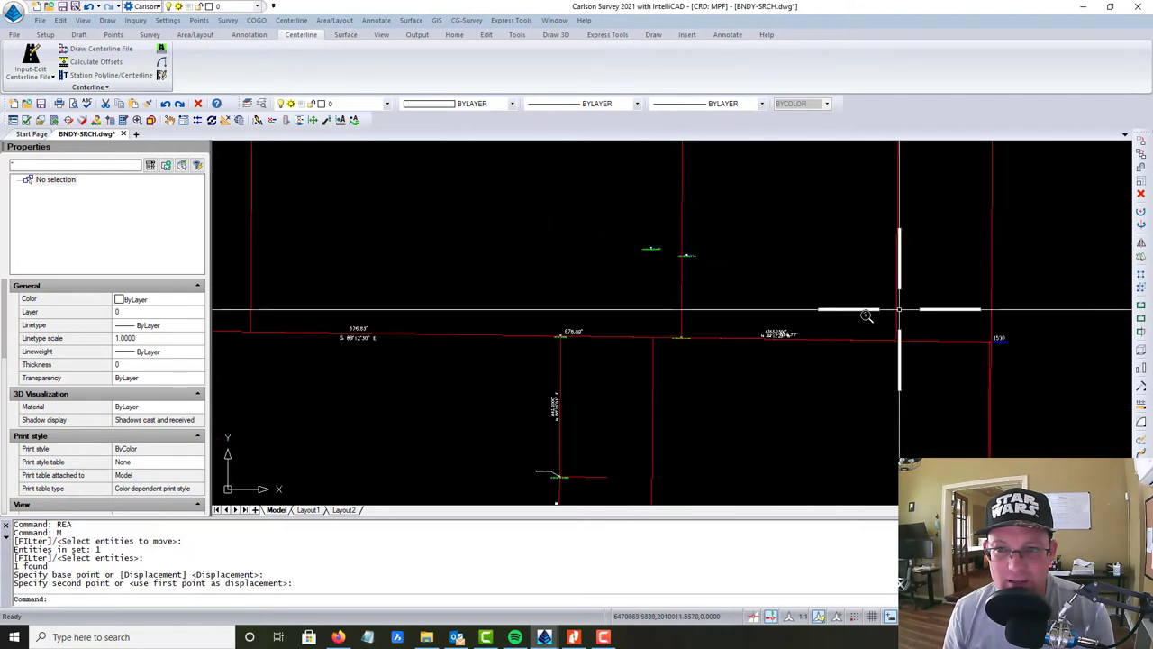
pyautogui.scroll(1, 898, 309)
pyautogui.moveTo(862, 275); pyautogui.dragTo(759, 297, button='middle')
pyautogui.scroll(-3, 776, 280)
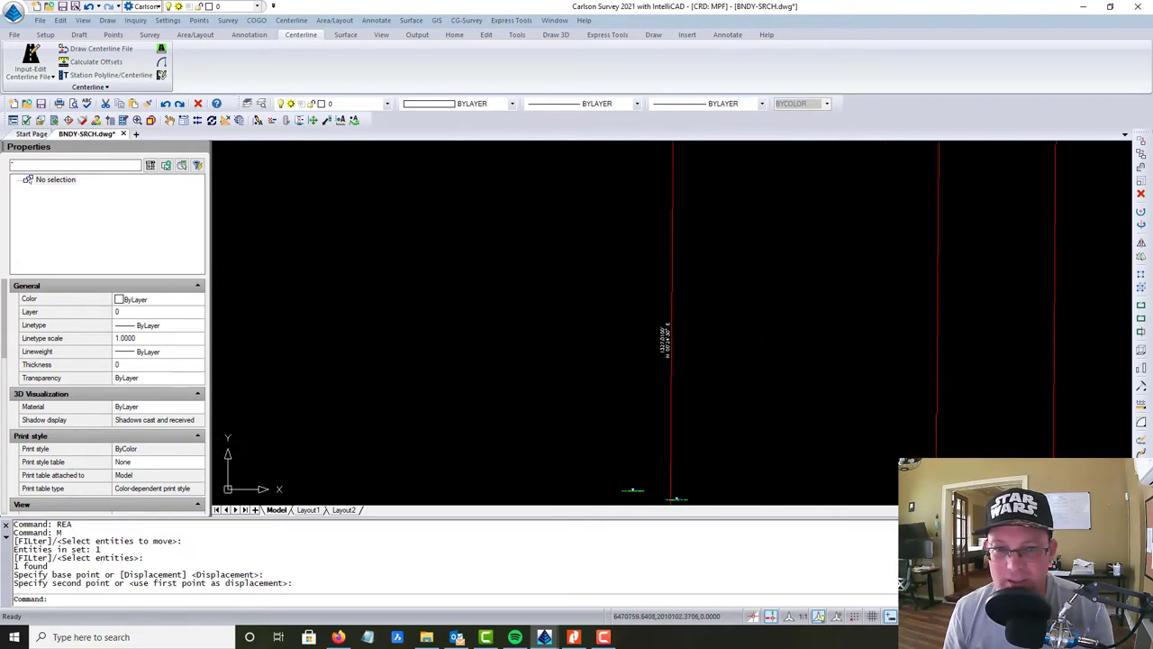
pyautogui.scroll(5, 738, 386)
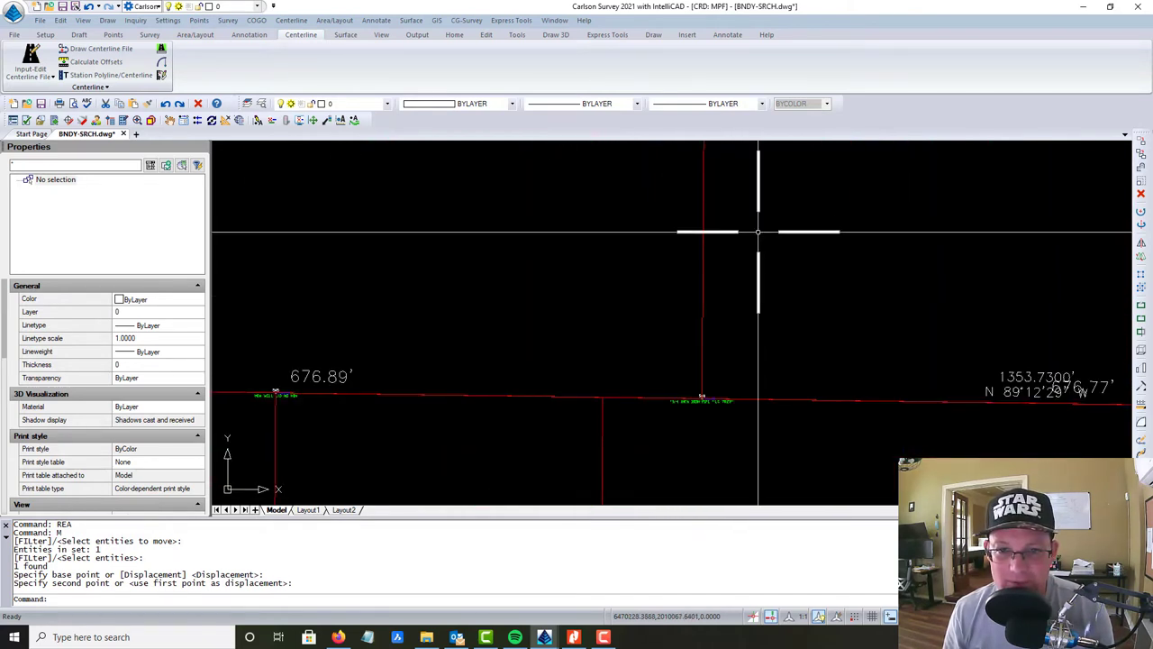
pyautogui.scroll(-5, 748, 284)
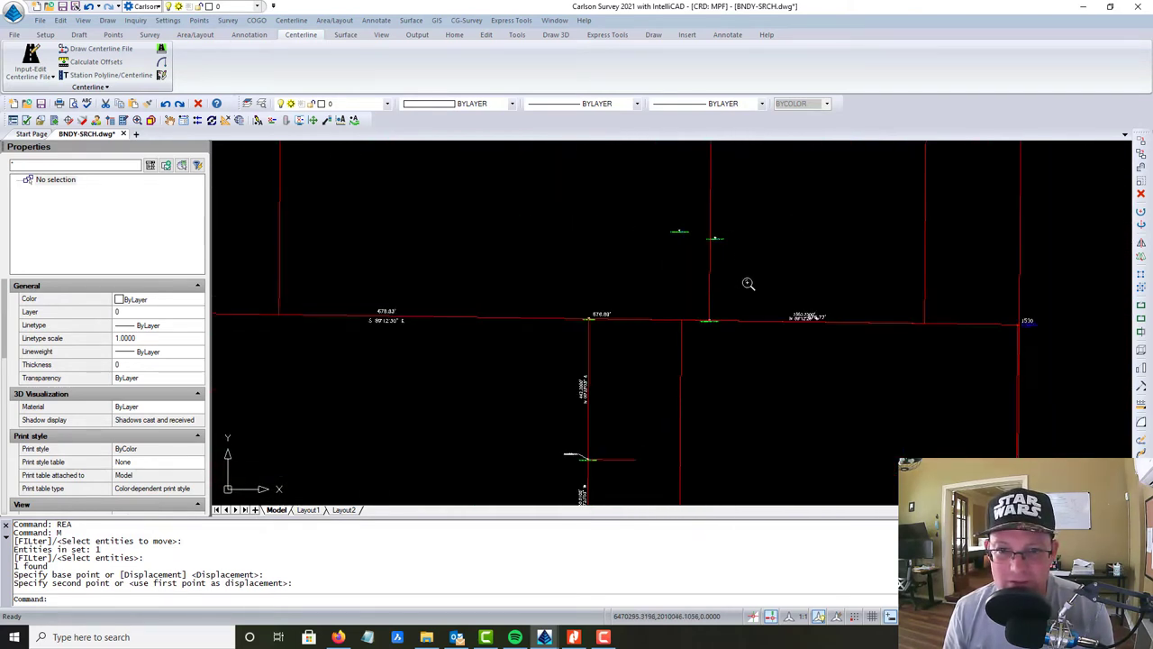
pyautogui.scroll(10, 607, 314)
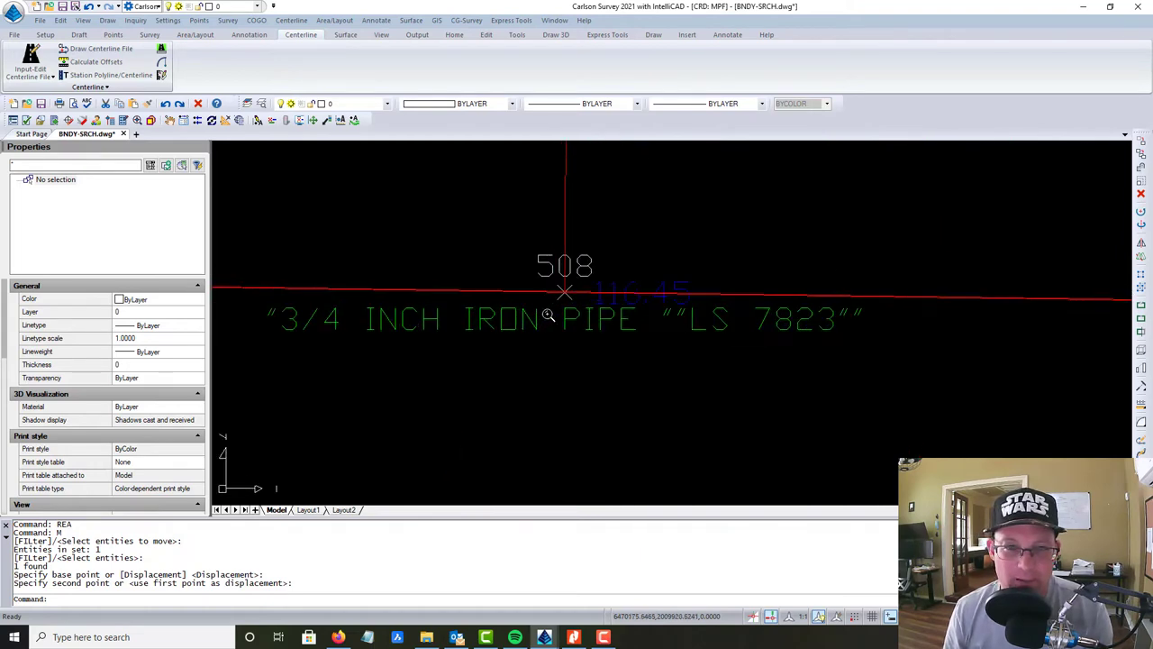
pyautogui.scroll(2, 577, 288)
pyautogui.press('Escape')
pyautogui.scroll(-5, 663, 245)
pyautogui.write('M')
pyautogui.press('Return')
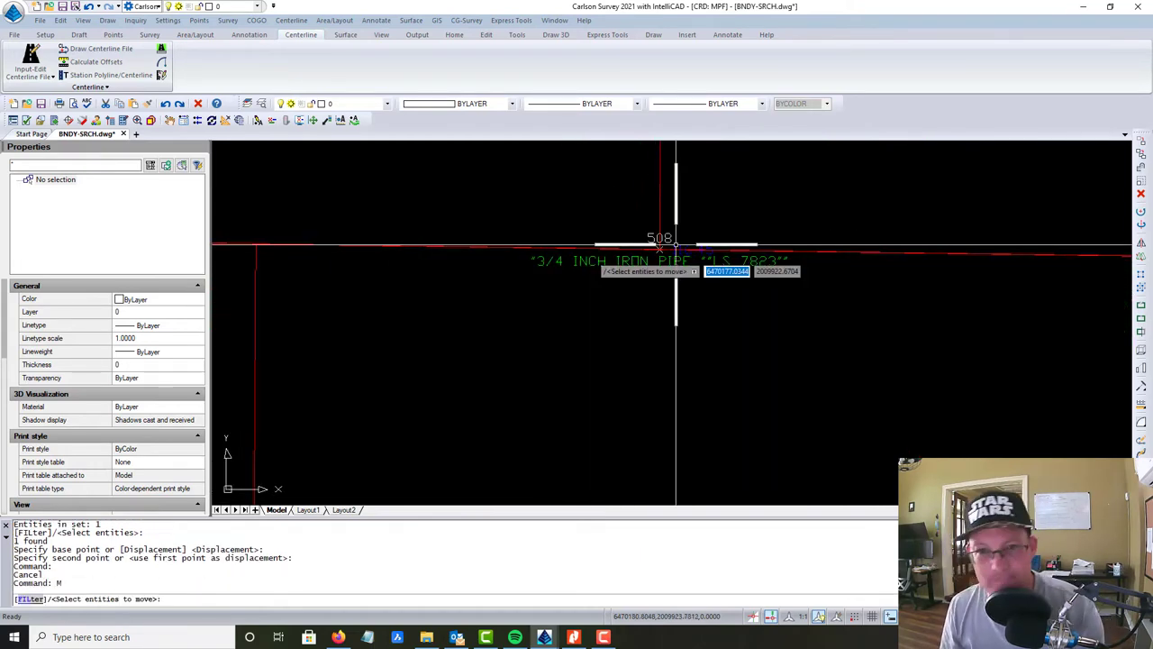
pyautogui.moveTo(723, 228); pyautogui.dragTo(718, 312, button='middle')
pyautogui.press('Escape')
pyautogui.press('Escape')
# Move the MP 044-074 block off point 508 to a temporary position northeast of it, clear of the boundary line.
pyautogui.write('M')
pyautogui.press('Return')
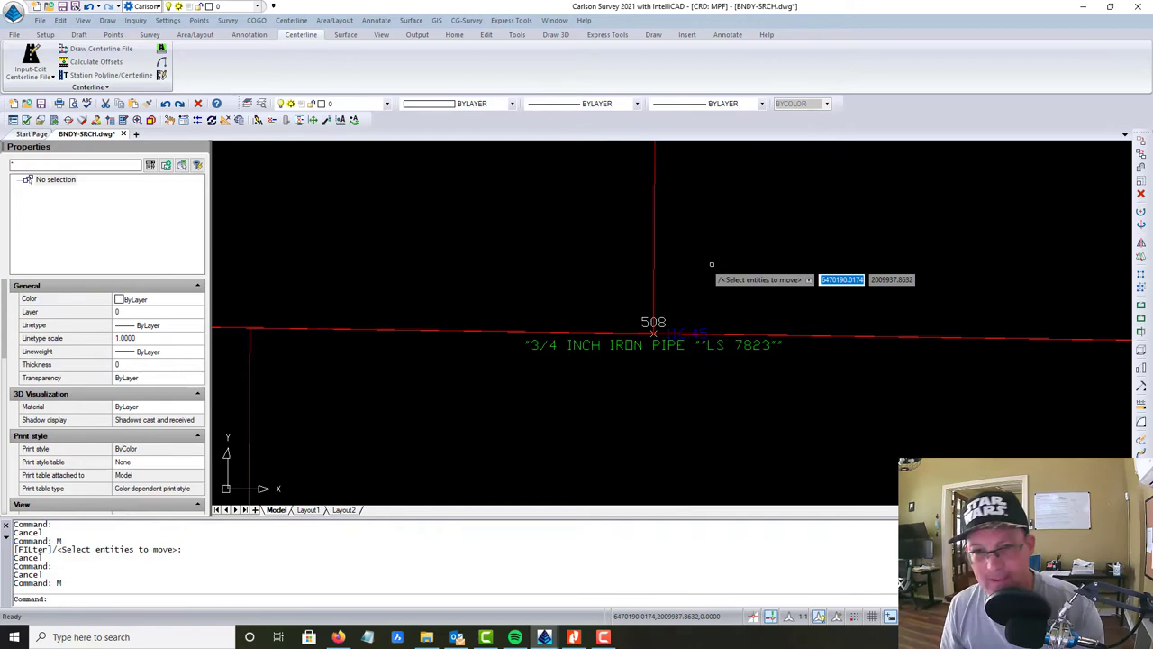
pyautogui.click(711, 264)
pyautogui.click(586, 213)
pyautogui.press('Return')
pyautogui.click(658, 255)
pyautogui.click(849, 186)
pyautogui.press('Escape')
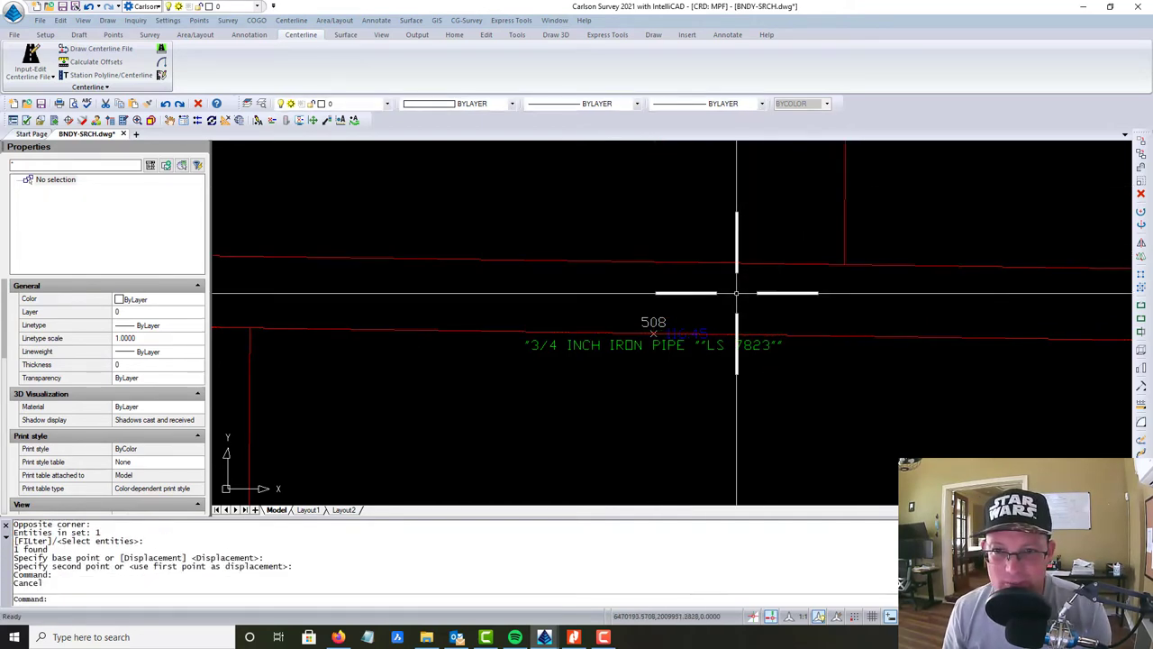
# Draw a short line from the centre of point 508 perpendicular to the existing boundary line just north of it.
pyautogui.scroll(10, 721, 312)
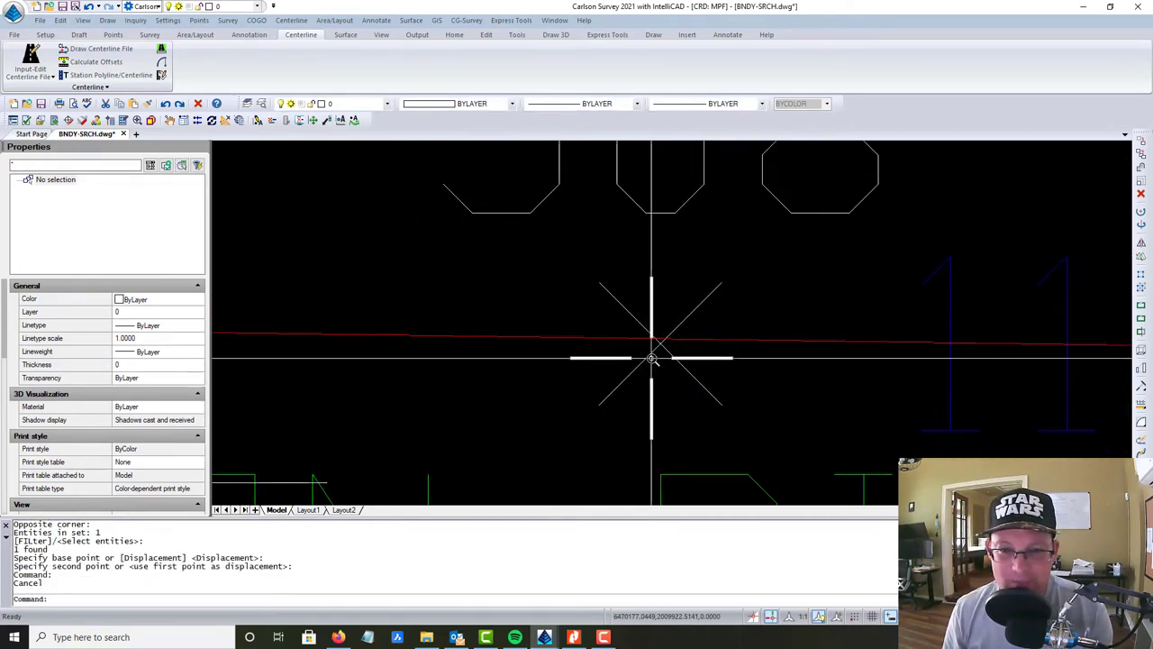
pyautogui.scroll(4, 652, 358)
pyautogui.write('L')
pyautogui.press('Return')
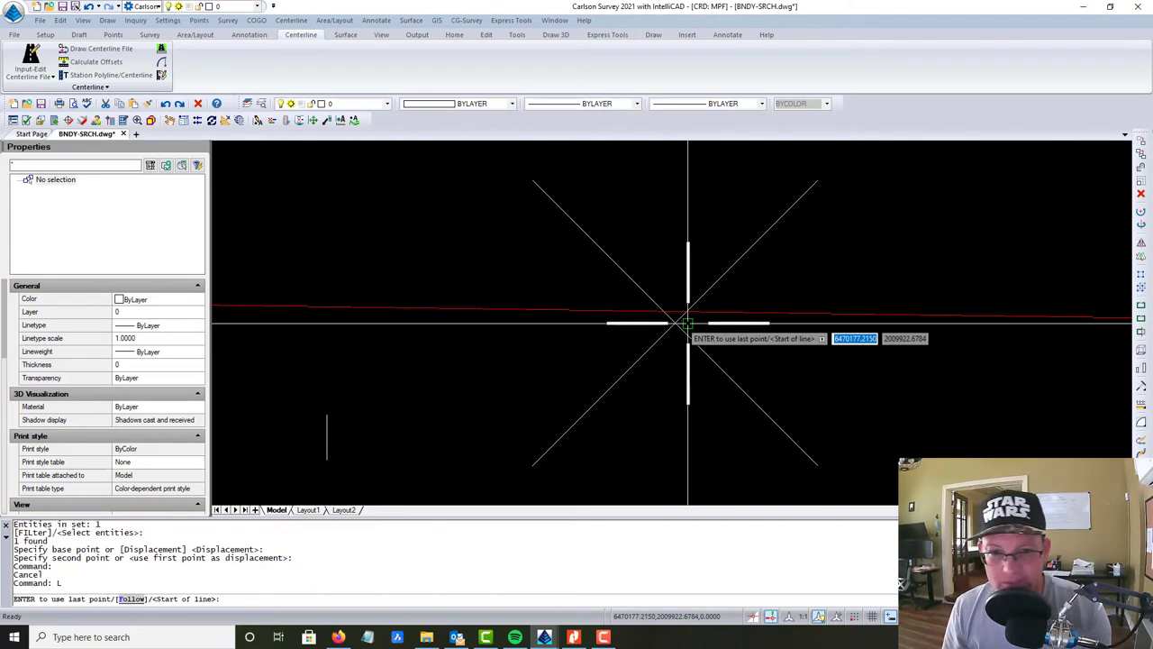
pyautogui.click(677, 317)
pyautogui.scroll(2, 676, 309)
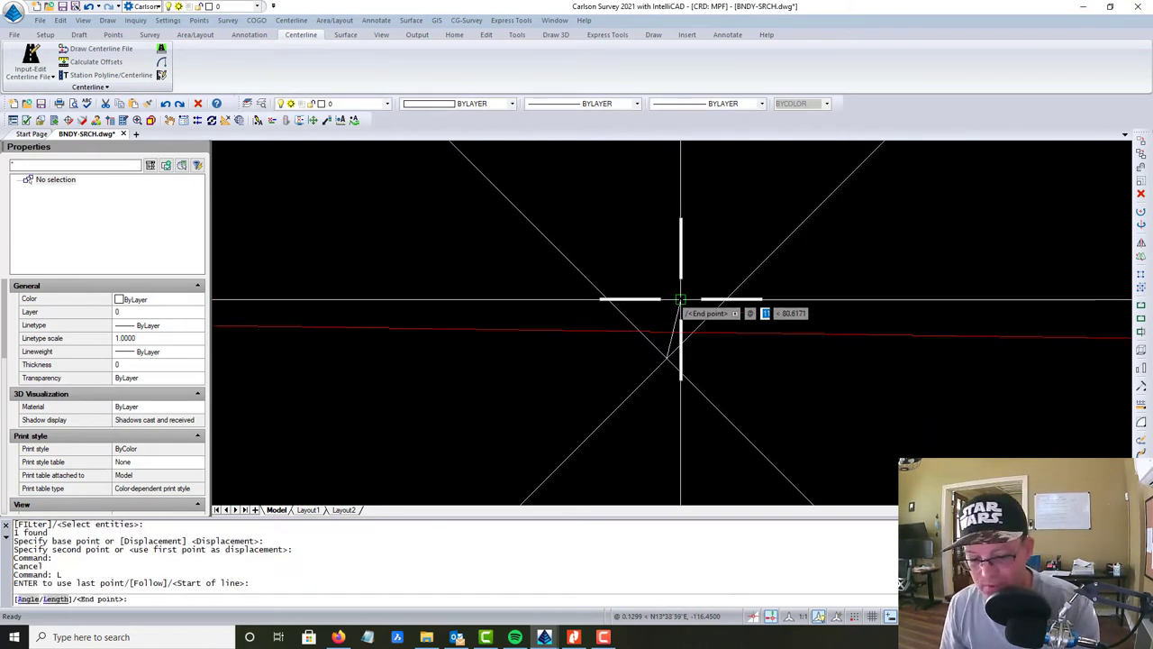
pyautogui.write('PER')
pyautogui.press('Return')
pyautogui.click(675, 333)
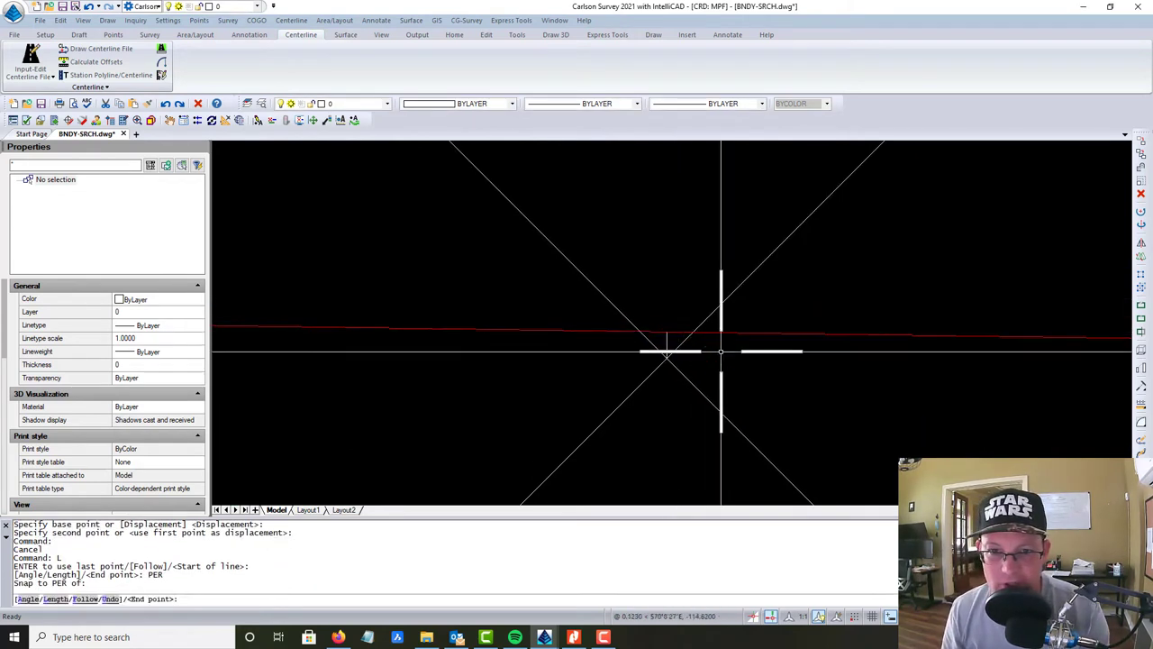
pyautogui.press('Escape')
# Move the MP 044-074 block by its interior lot corner onto the end of the perpendicular line on the boundary at point 508.
pyautogui.scroll(-10, 759, 309)
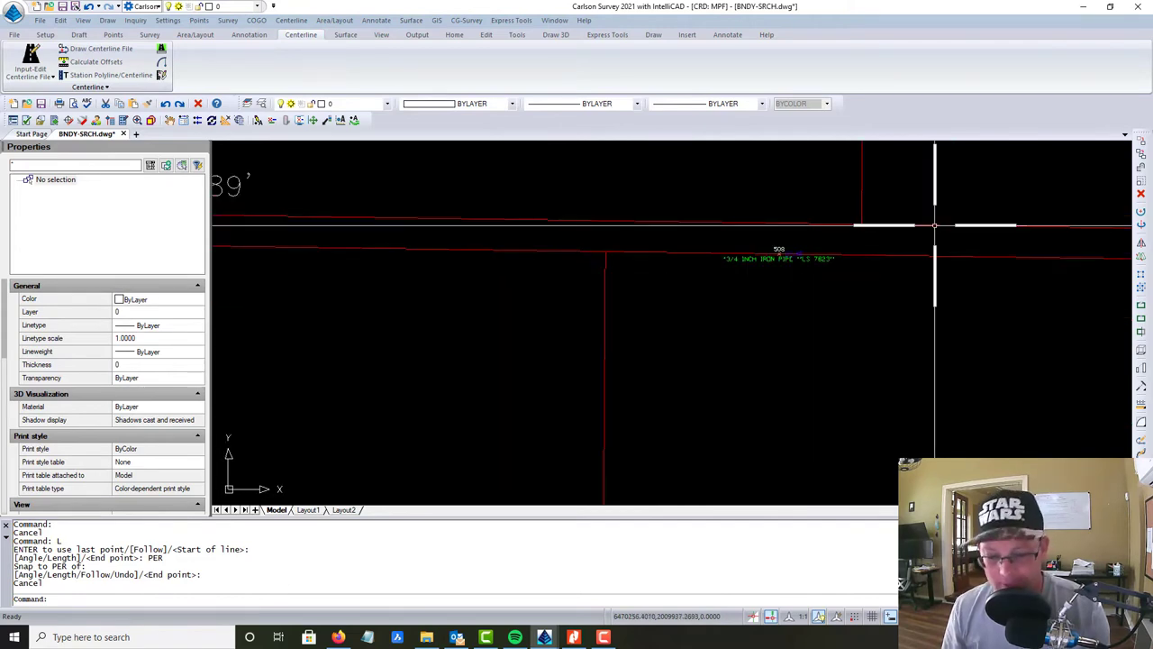
pyautogui.scroll(3, 921, 226)
pyautogui.write('M')
pyautogui.press('Return')
pyautogui.click(919, 231)
pyautogui.click(850, 219)
pyautogui.press('Return')
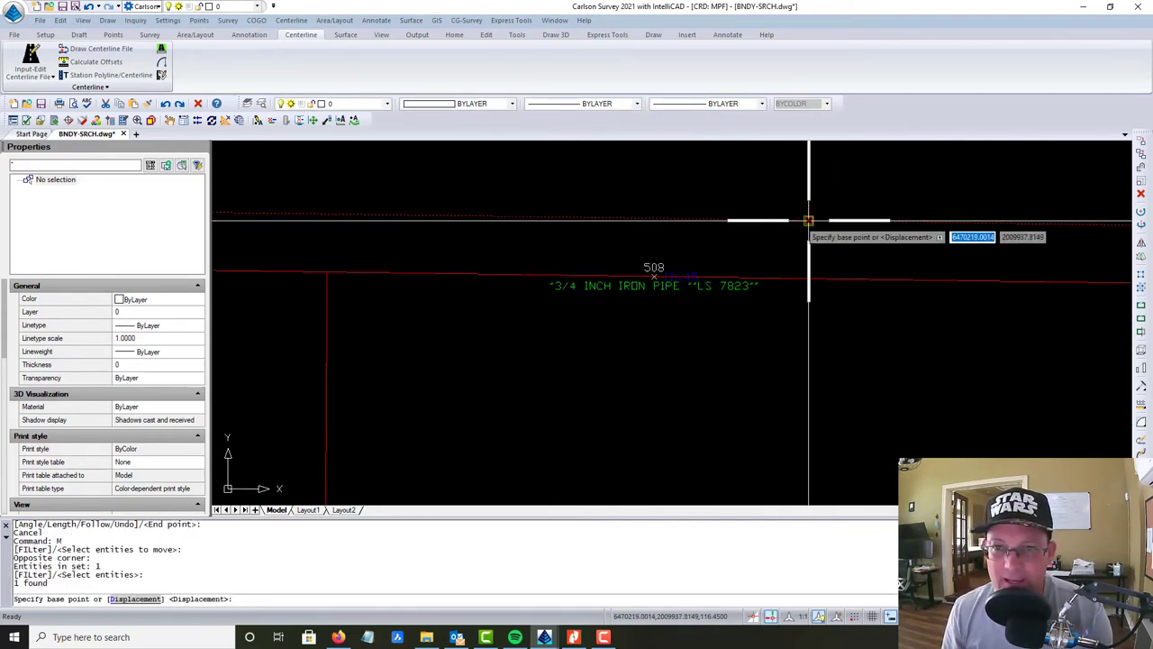
pyautogui.click(808, 220)
pyautogui.scroll(8, 671, 273)
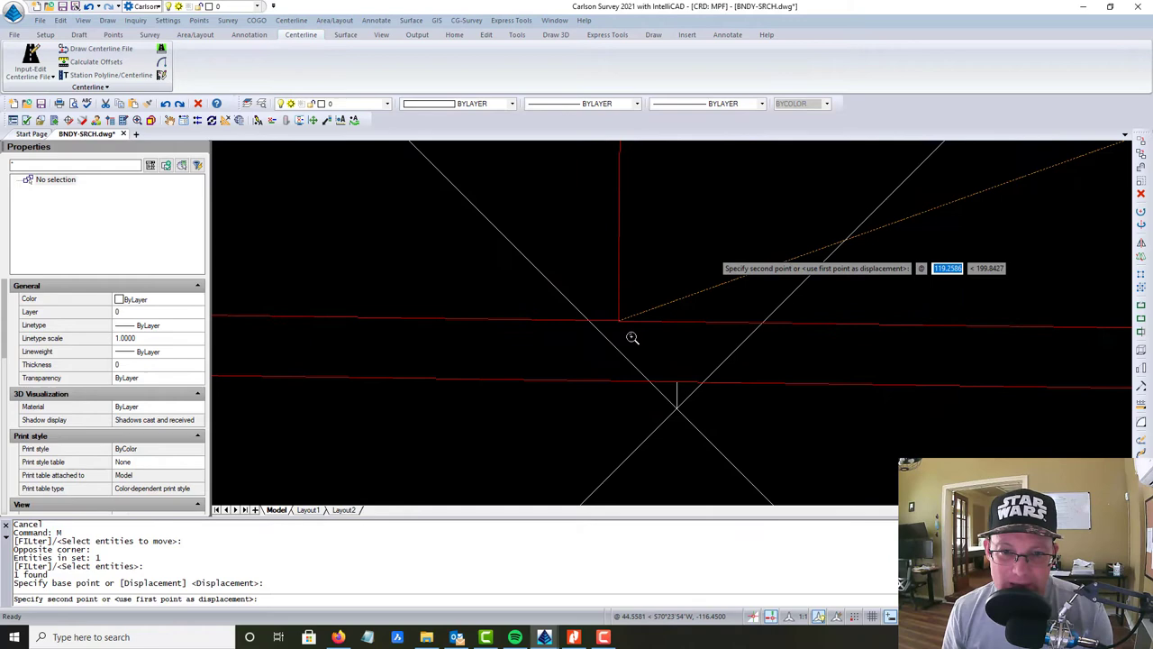
pyautogui.scroll(4, 631, 337)
pyautogui.click(750, 454)
pyautogui.scroll(-6, 701, 275)
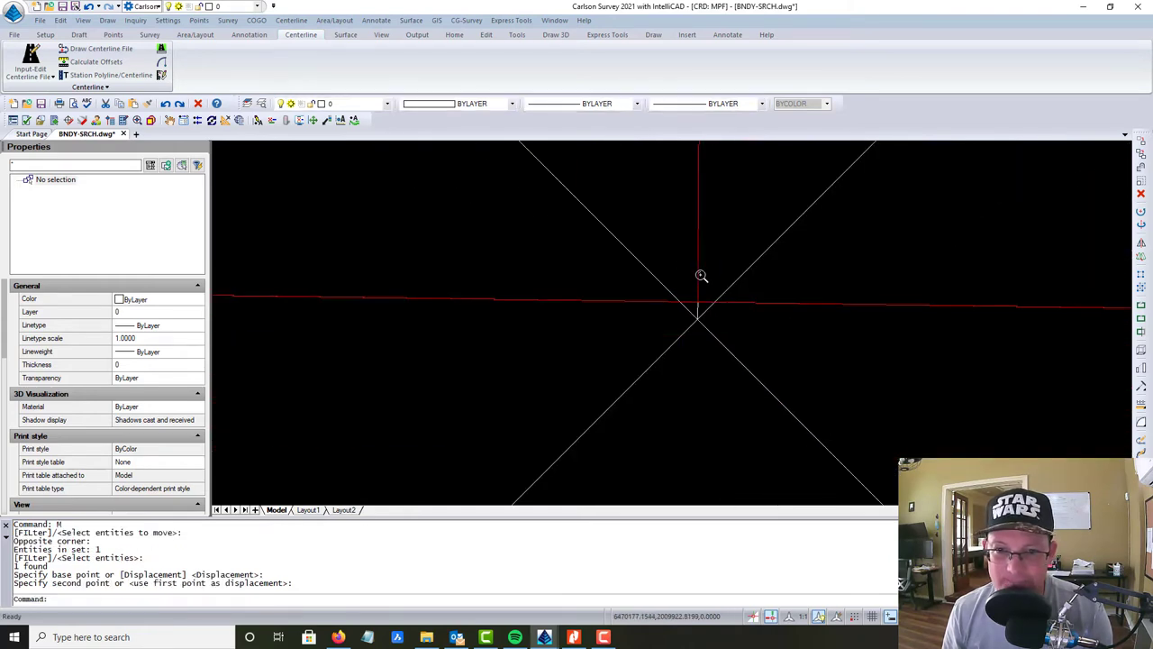
# Examine the block's fit at point 508 and compare its north-south line with found pipes 506 and 507.
pyautogui.scroll(-6, 693, 270)
pyautogui.press('Escape')
pyautogui.scroll(2, 687, 270)
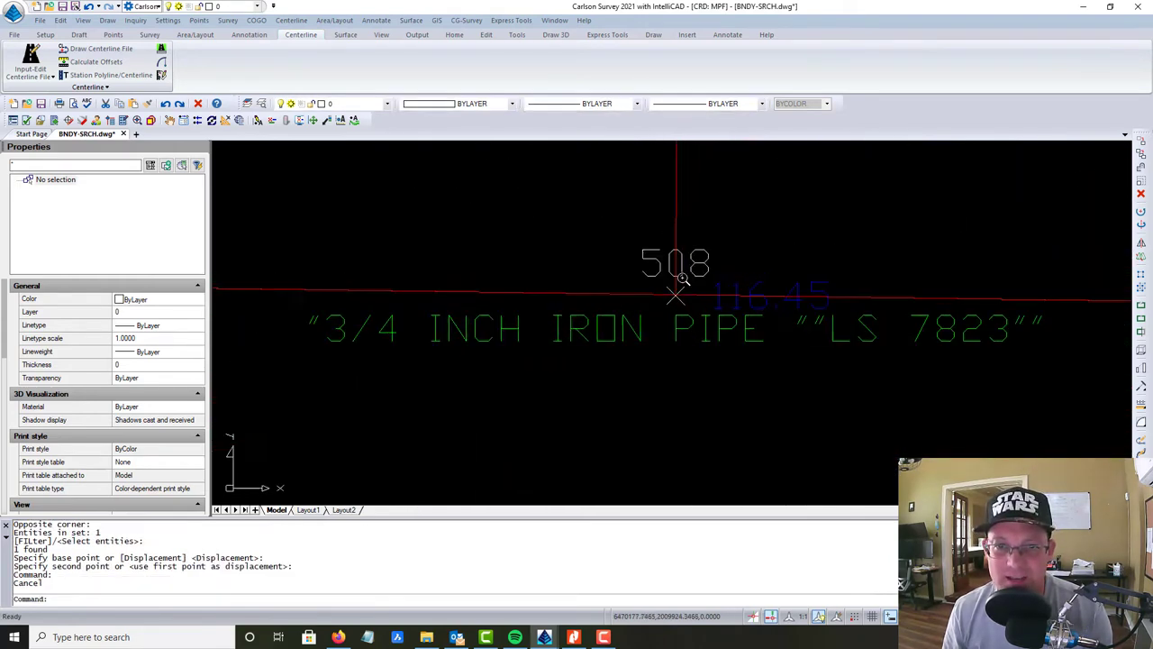
pyautogui.scroll(10, 682, 280)
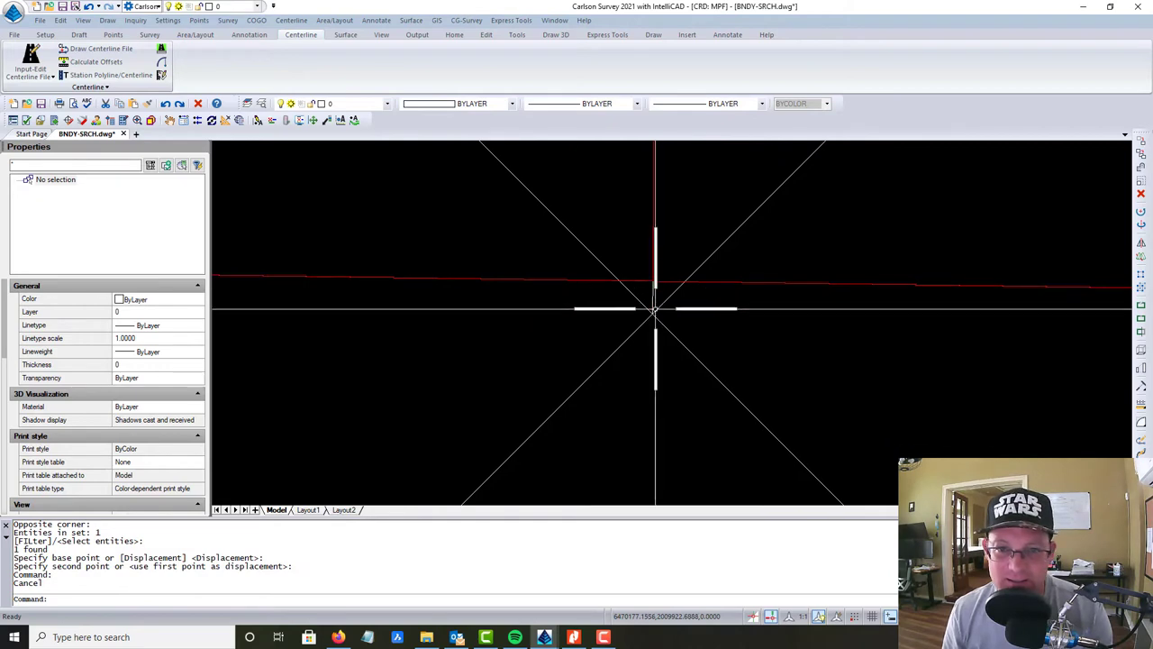
pyautogui.scroll(-5, 657, 283)
pyautogui.scroll(5, 660, 288)
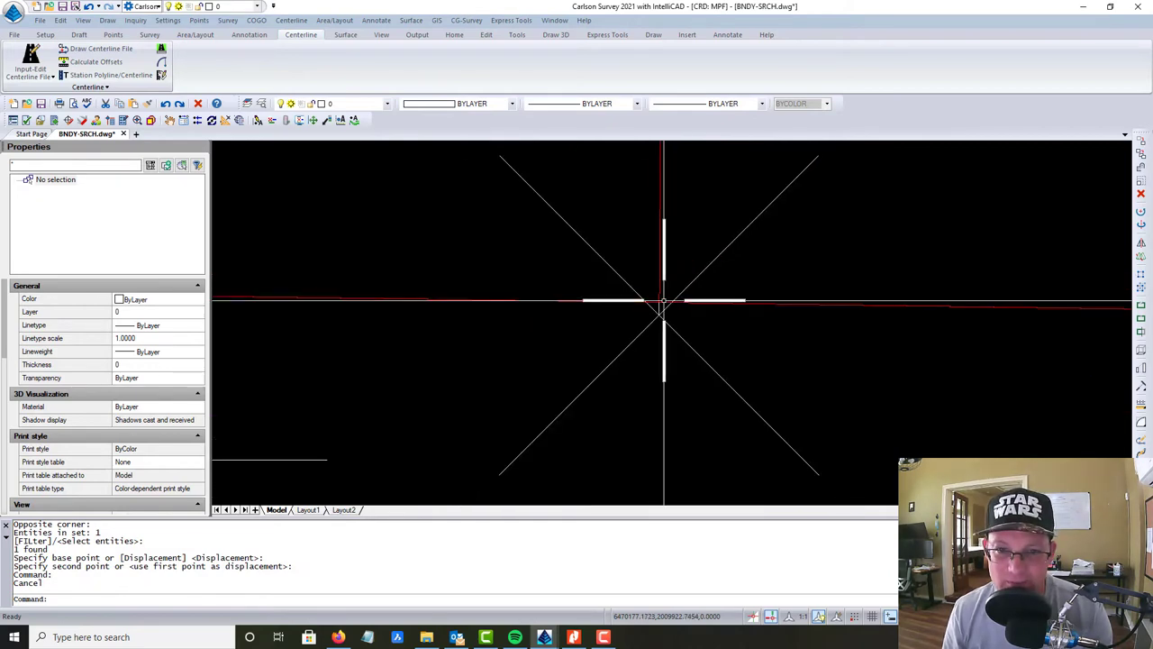
pyautogui.scroll(-8, 663, 303)
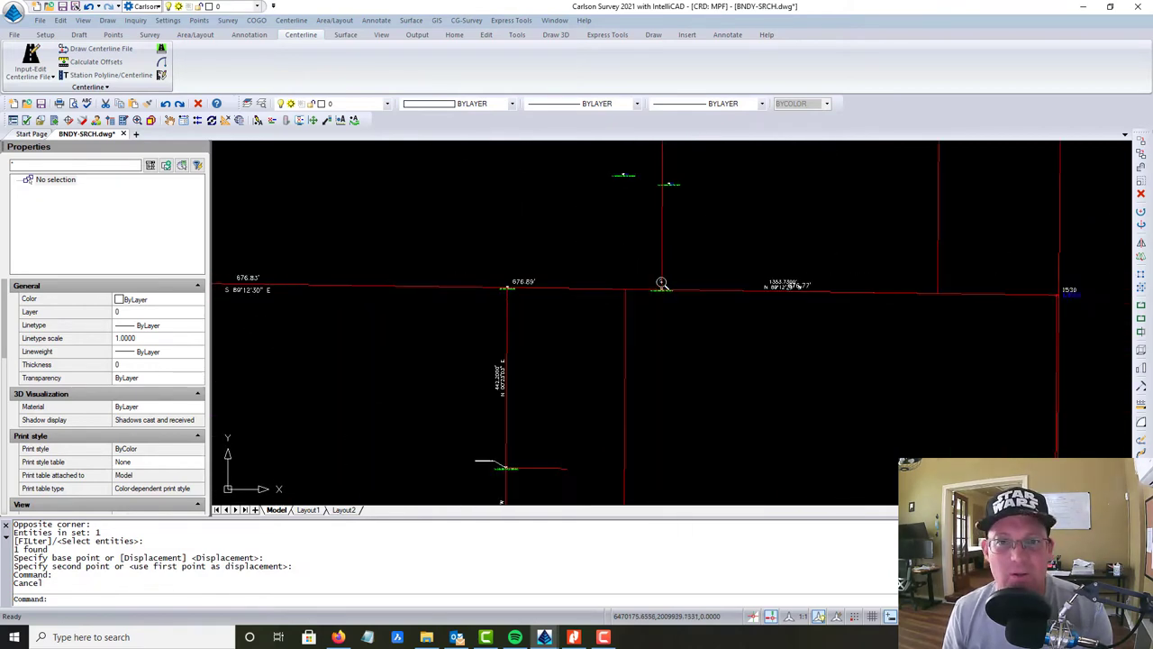
pyautogui.scroll(10, 662, 284)
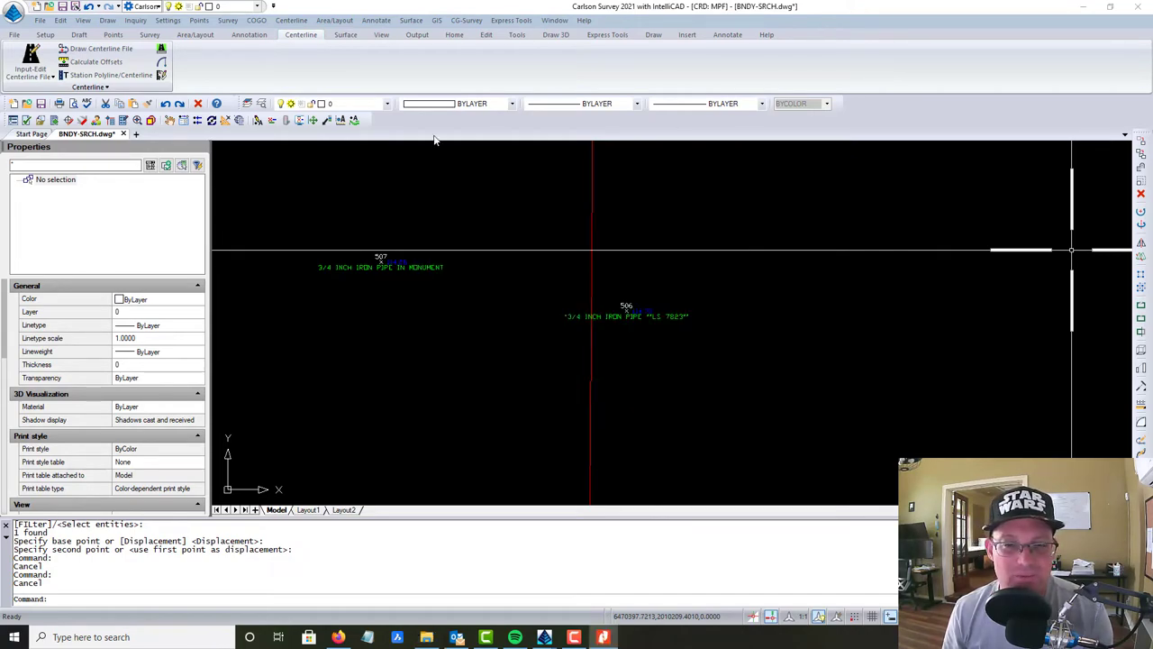
# Switch to the 44-M-074 record map in Nitro Pro and examine the Tuolumne Road monuments and lot lines on page 2.
pyautogui.moveTo(0, 30); pyautogui.dragTo(525, 1)
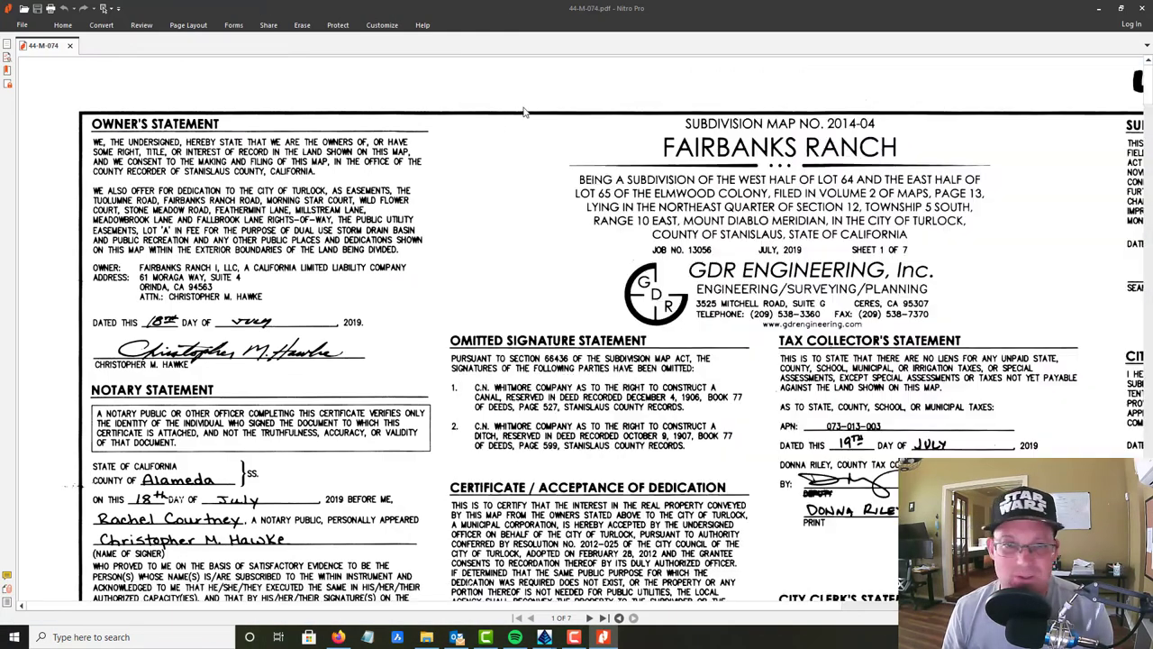
pyautogui.scroll(-5, 702, 386)
pyautogui.scroll(-3, 722, 410)
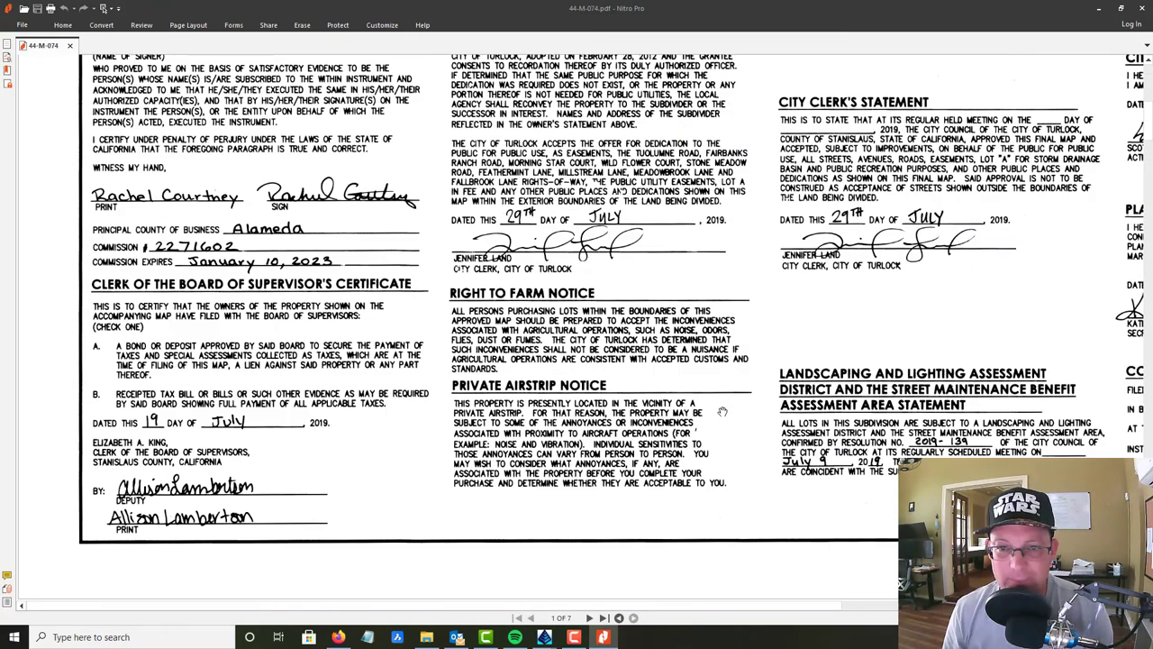
pyautogui.scroll(-5, 731, 442)
pyautogui.scroll(-8, 718, 256)
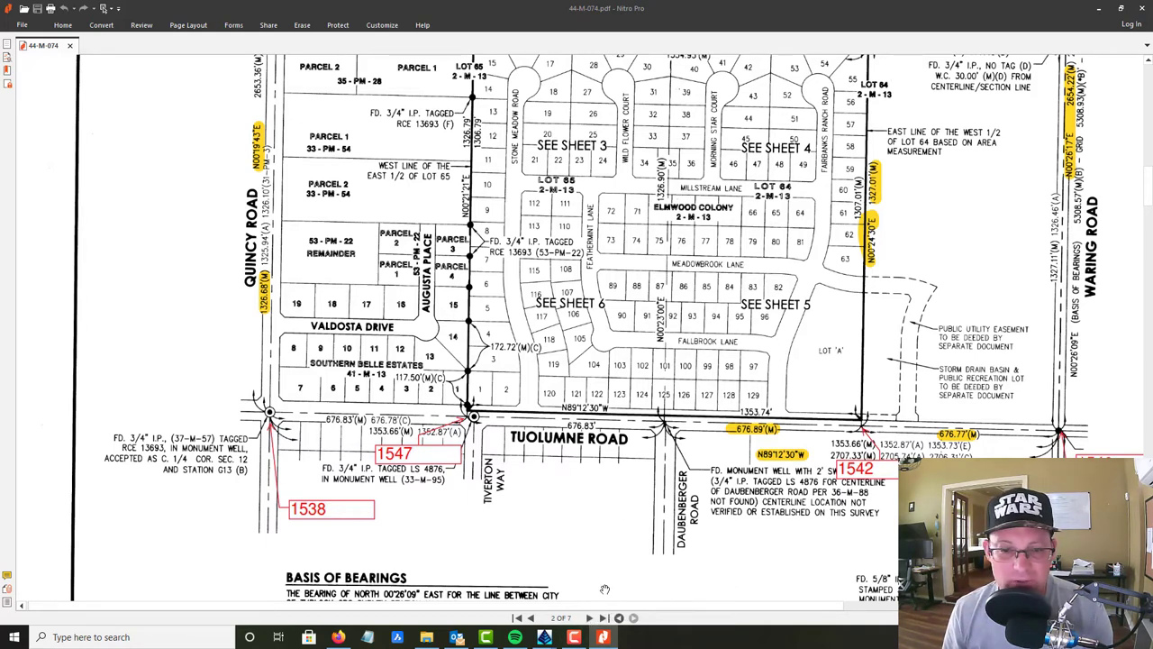
# Go to page 5 of the record map and examine the Fairbanks Ranch Road centerline monuments from Fallbrook Lane to Tuolumne Road.
pyautogui.click(589, 618)
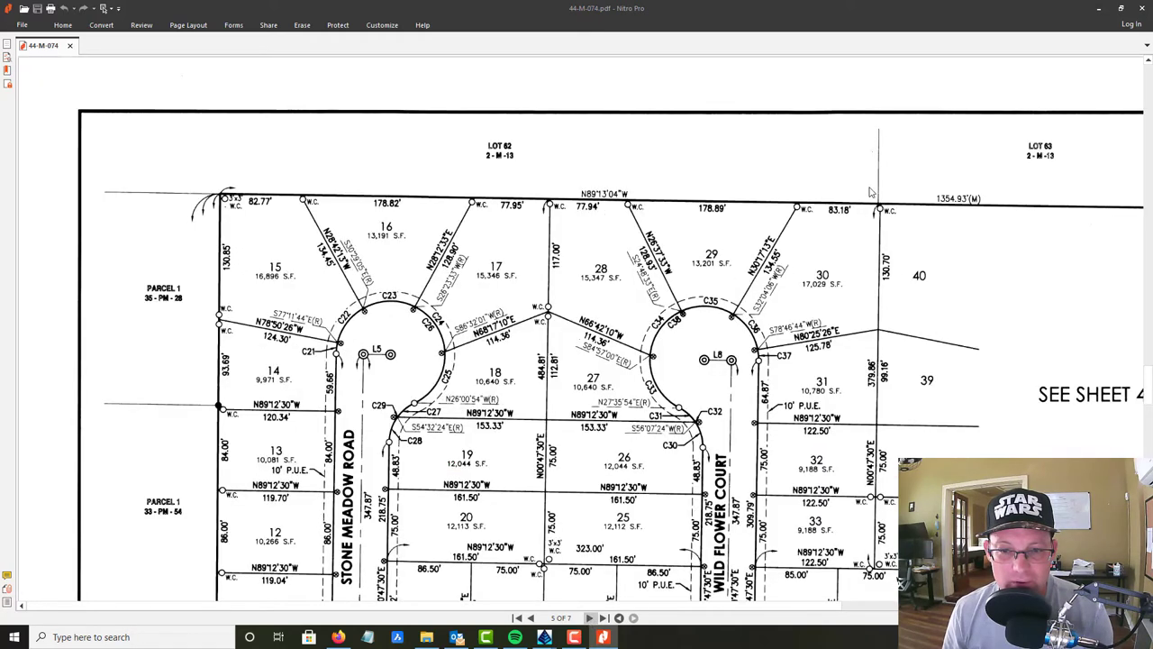
pyautogui.scroll(-5, 757, 510)
pyautogui.scroll(1, 718, 538)
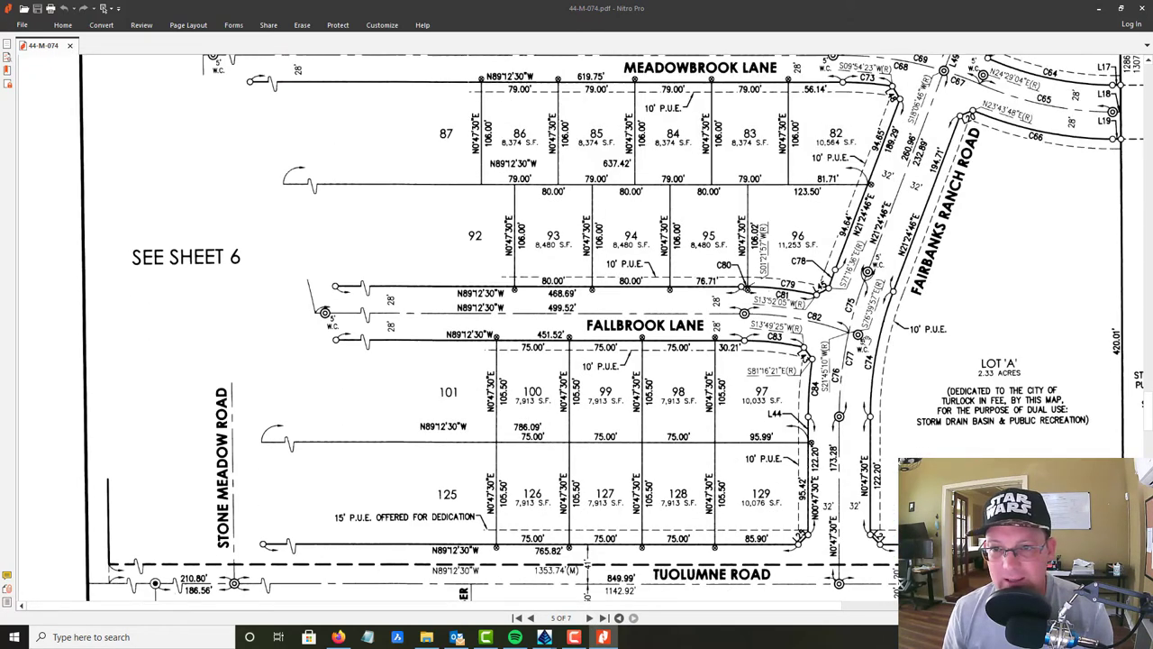
pyautogui.keyDown('ctrl'); pyautogui.scroll(3, 851, 335); pyautogui.keyUp('ctrl')
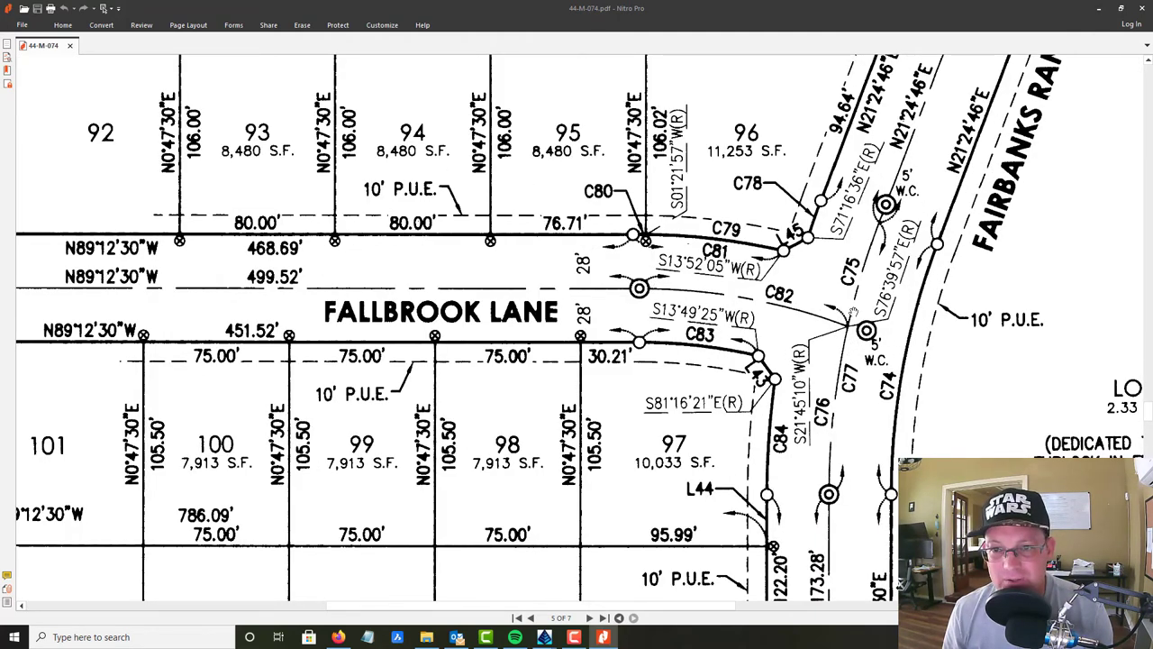
pyautogui.moveTo(863, 479); pyautogui.dragTo(758, 476)
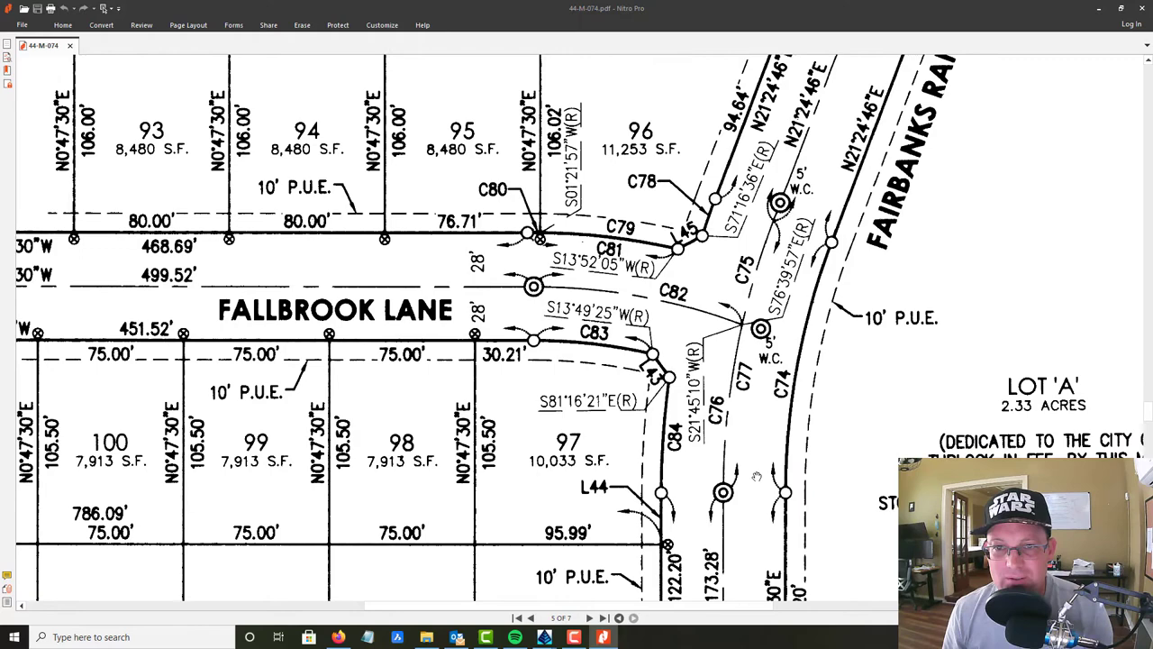
pyautogui.scroll(-7, 707, 289)
pyautogui.scroll(1, 711, 289)
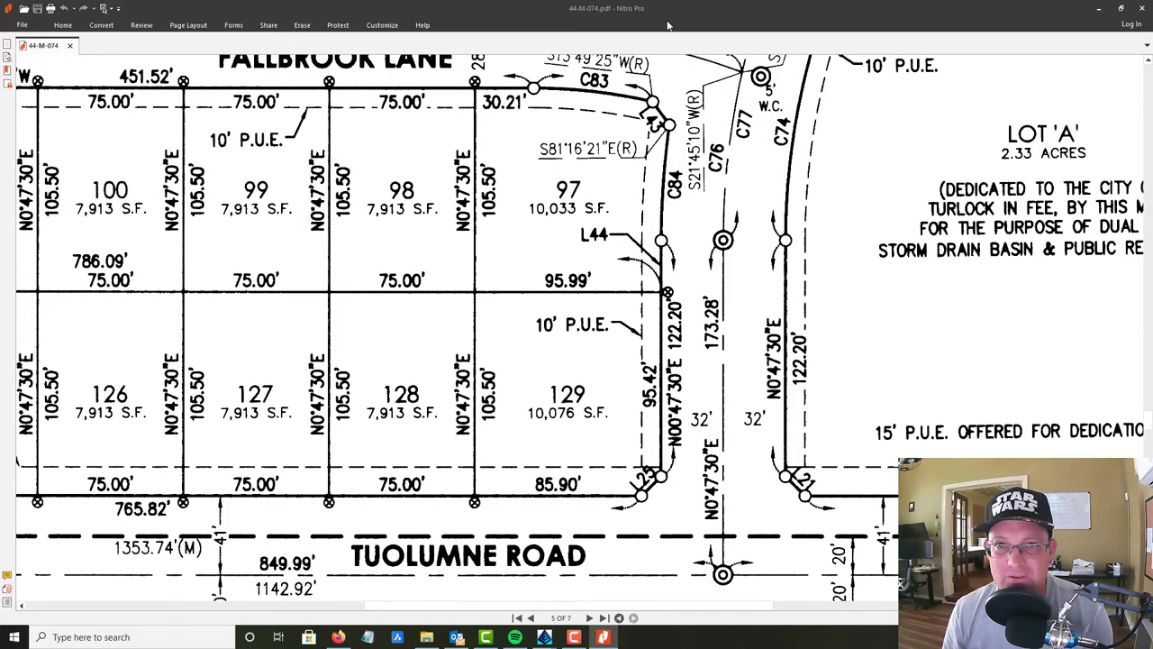
# Return to the BNDY-SRCH drawing in Carlson Survey and erase the fitted MP 044-074 block.
pyautogui.click(1098, 8)
pyautogui.scroll(-6, 785, 346)
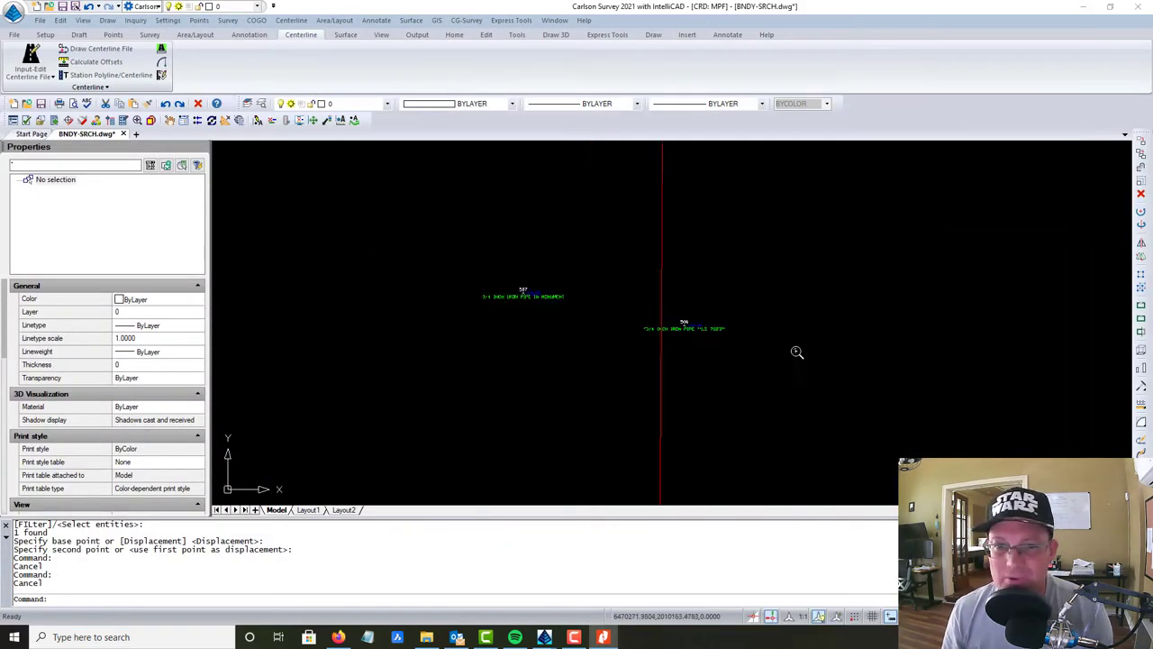
pyautogui.moveTo(703, 306); pyautogui.dragTo(734, 341, button='middle')
pyautogui.click(595, 331)
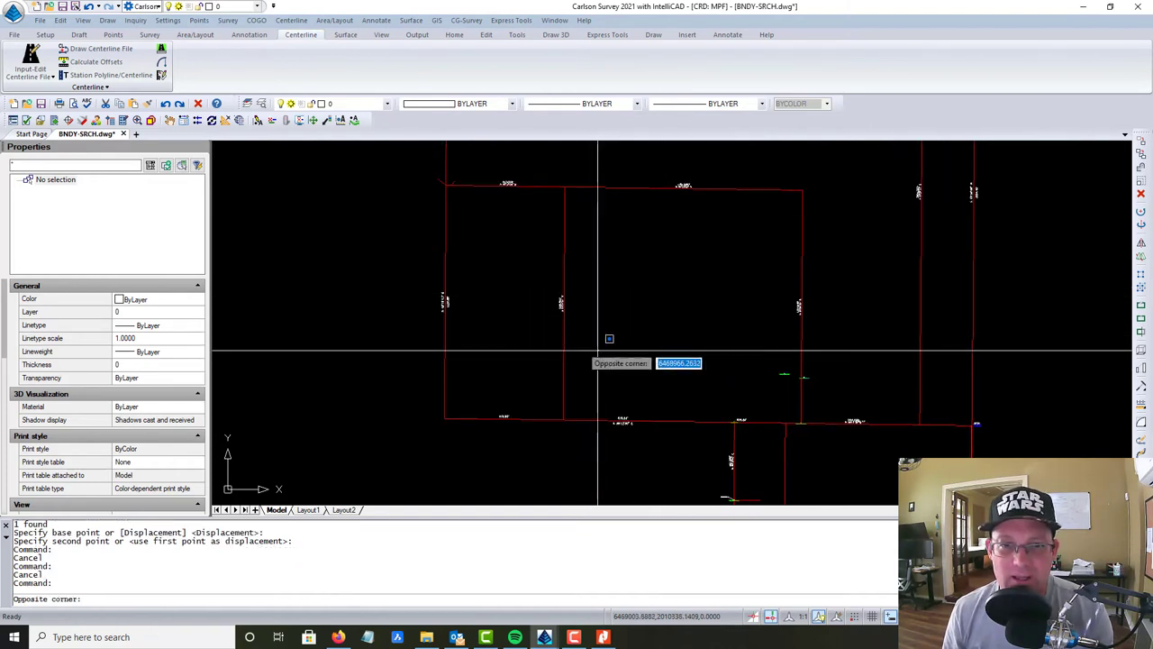
pyautogui.click(746, 258)
pyautogui.press('Delete')
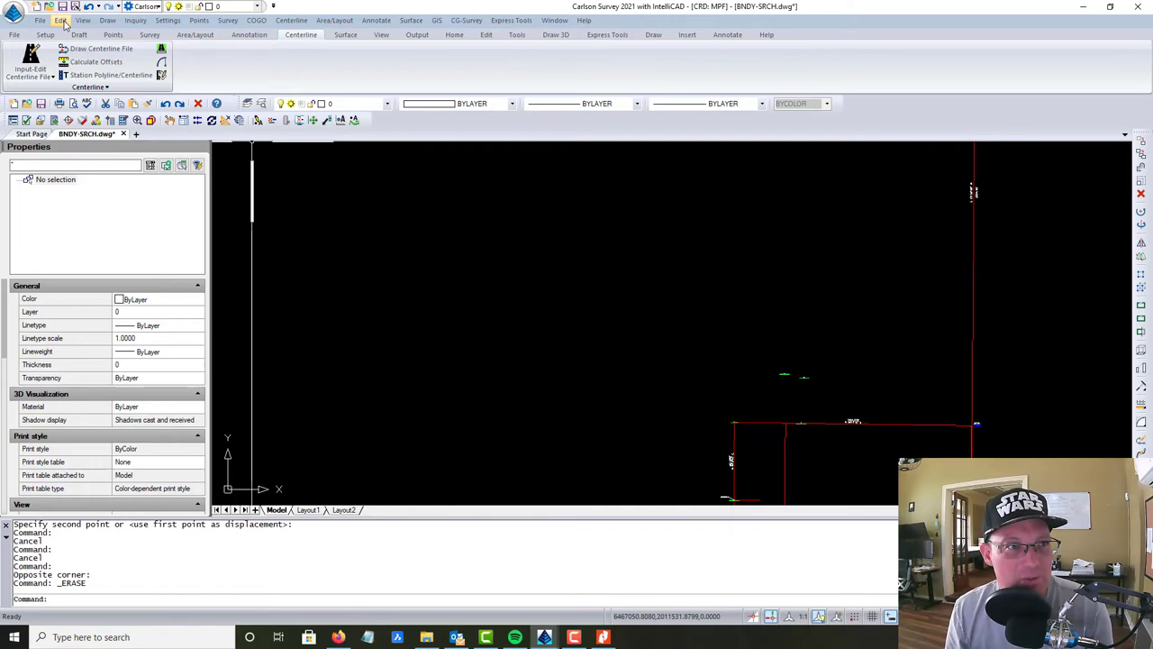
# Start opening another drawing and browse to the COGO folder inside the 037-018 job's Boundary folder.
pyautogui.click(40, 19)
pyautogui.click(65, 52)
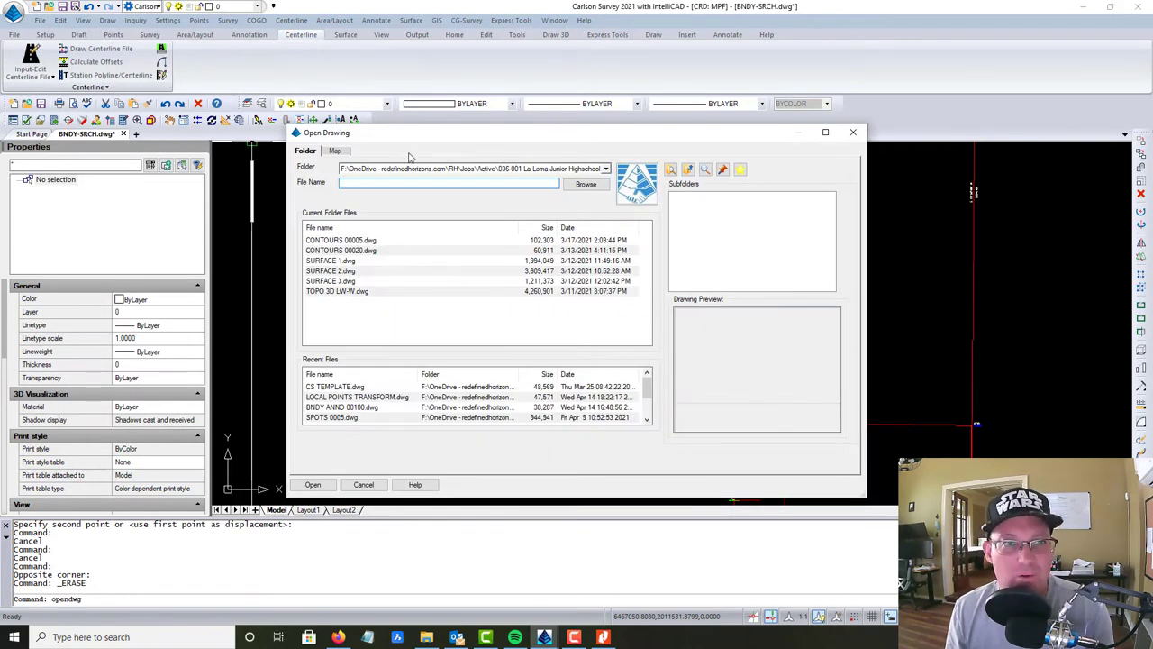
pyautogui.click(312, 486)
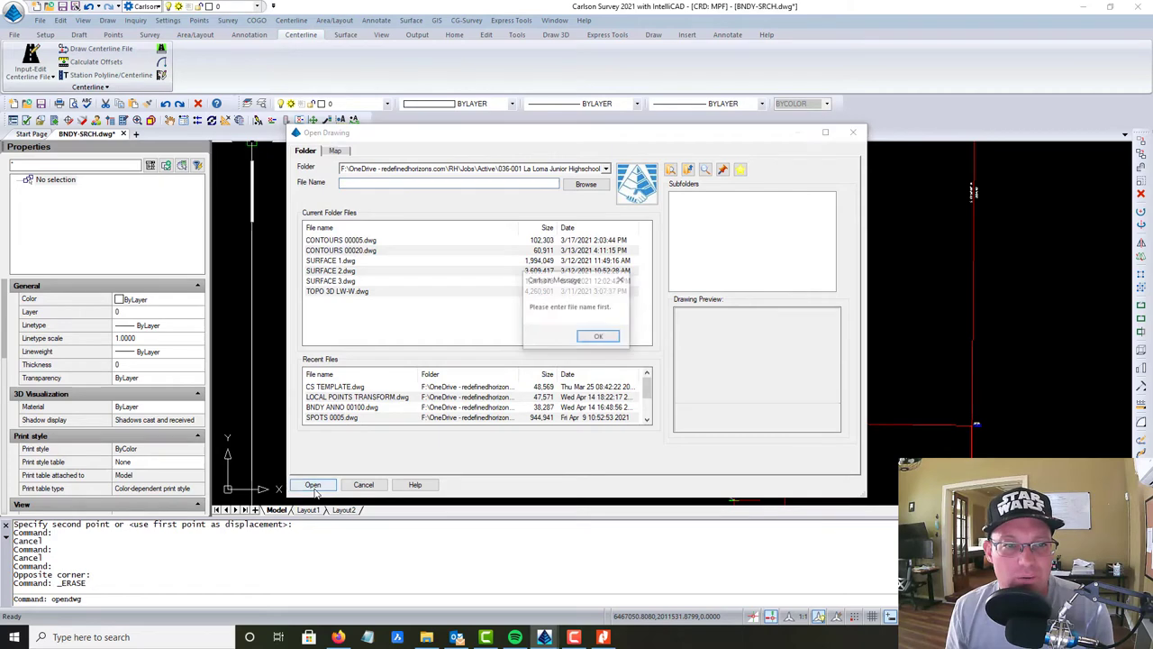
pyautogui.click(617, 339)
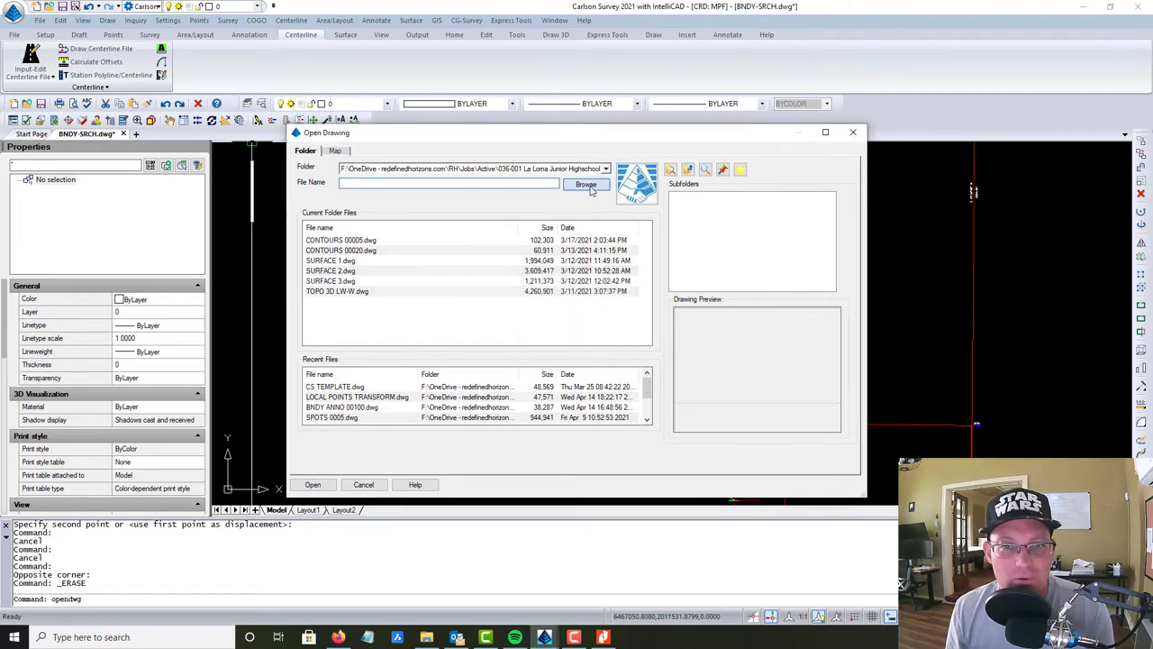
pyautogui.click(587, 186)
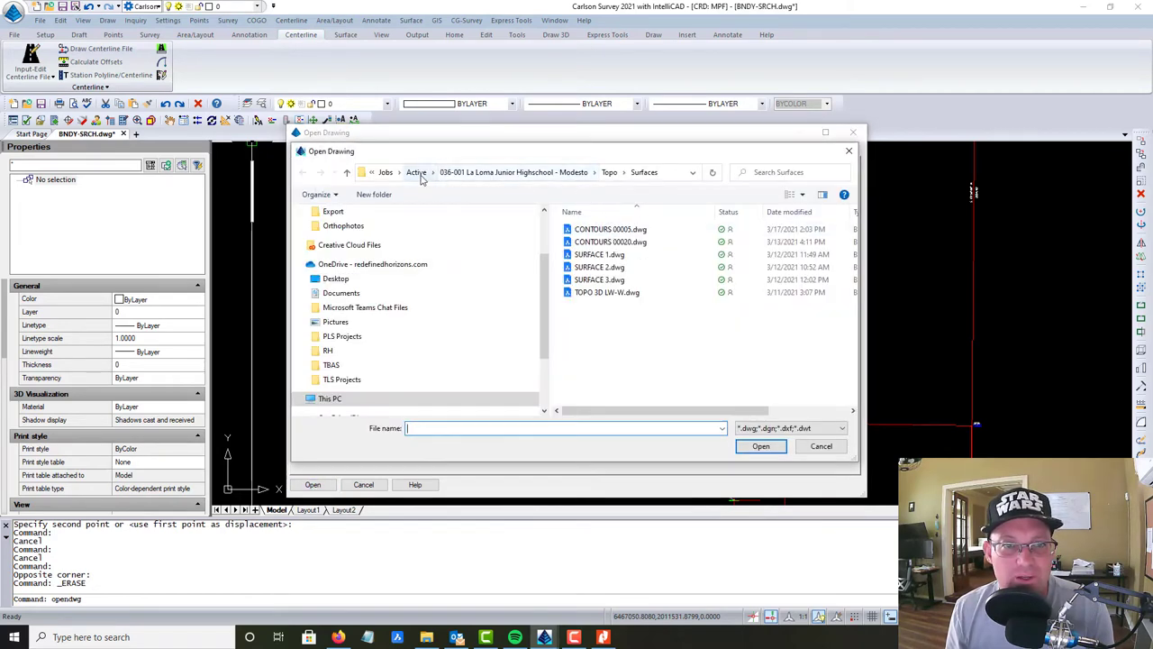
pyautogui.click(415, 173)
pyautogui.scroll(-10, 734, 360)
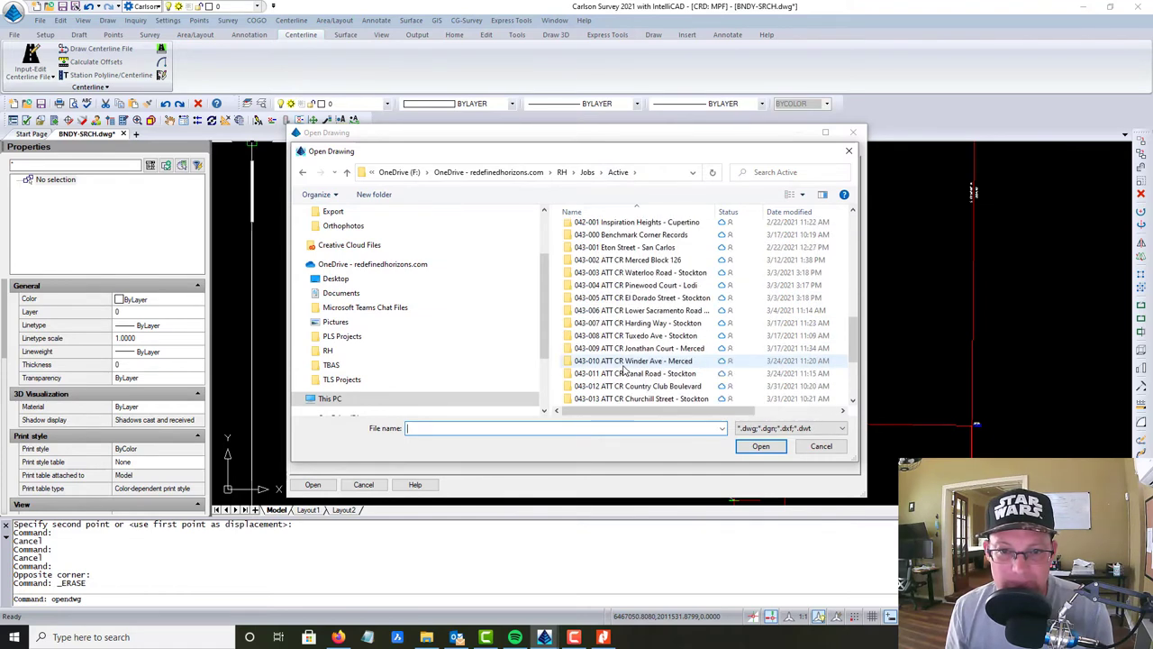
pyautogui.scroll(4, 622, 367)
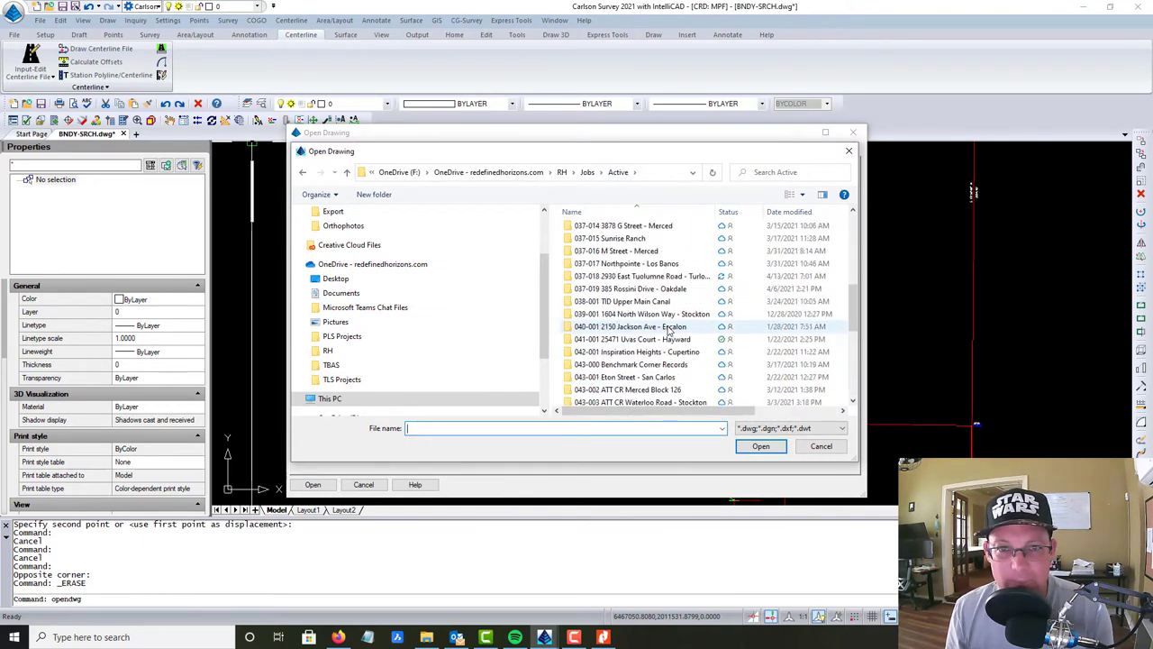
pyautogui.doubleClick(667, 276)
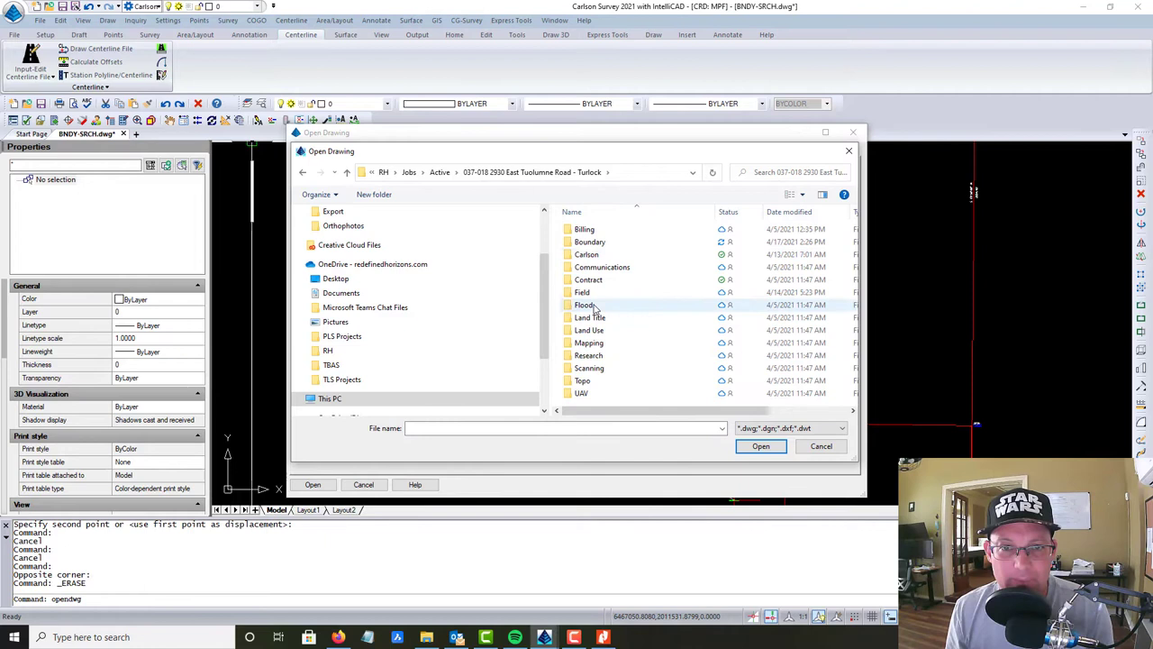
pyautogui.doubleClick(589, 243)
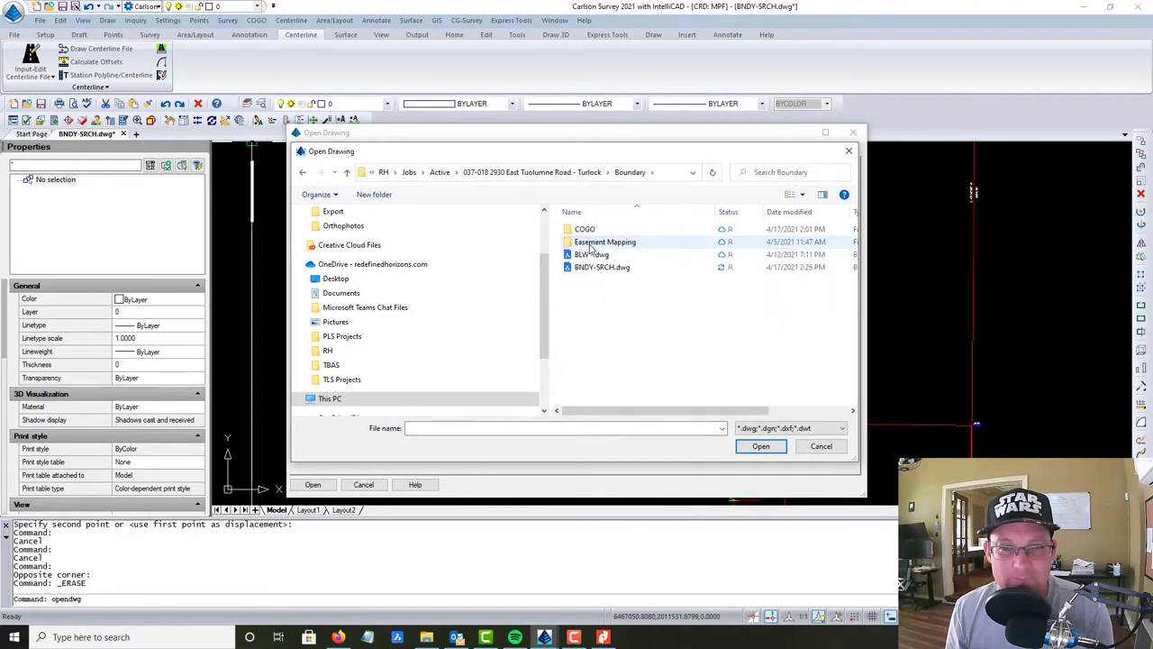
pyautogui.doubleClick(587, 232)
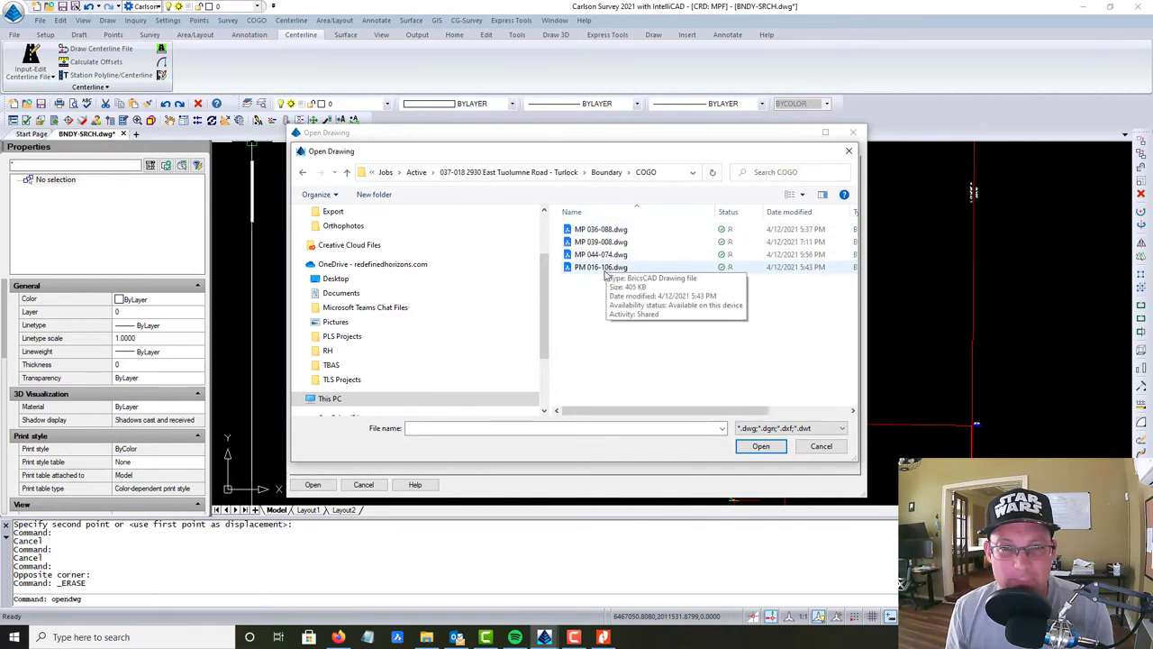
# Open the MP 044-074.dwg drawing from the COGO folder.
pyautogui.click(602, 254)
pyautogui.click(761, 446)
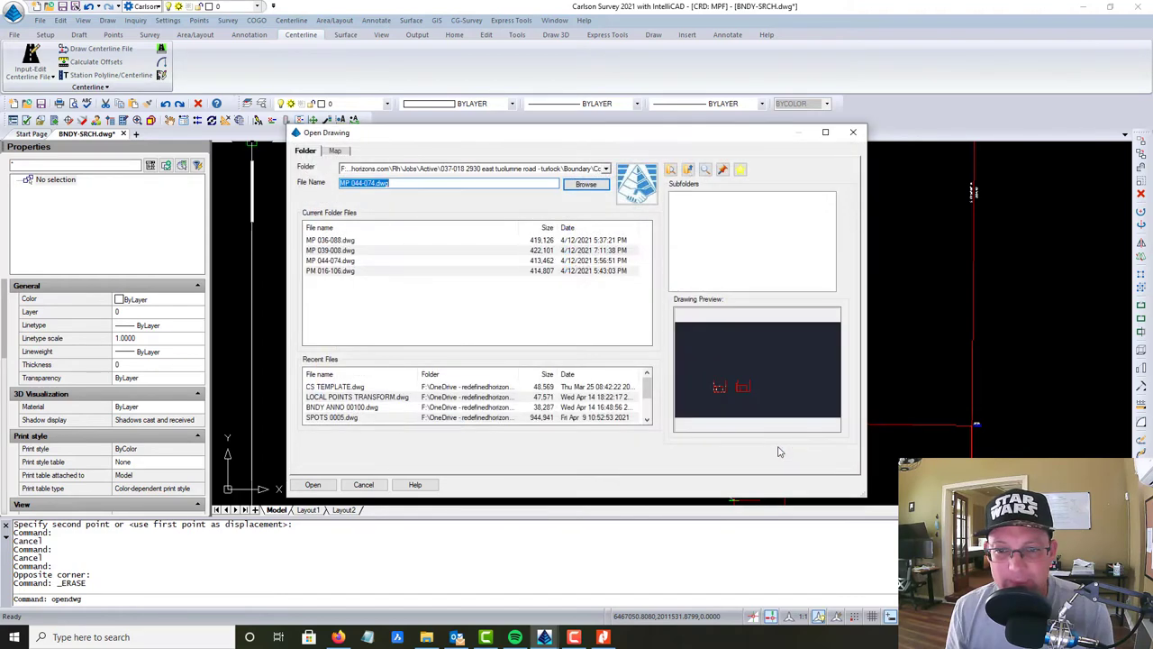
pyautogui.click(312, 484)
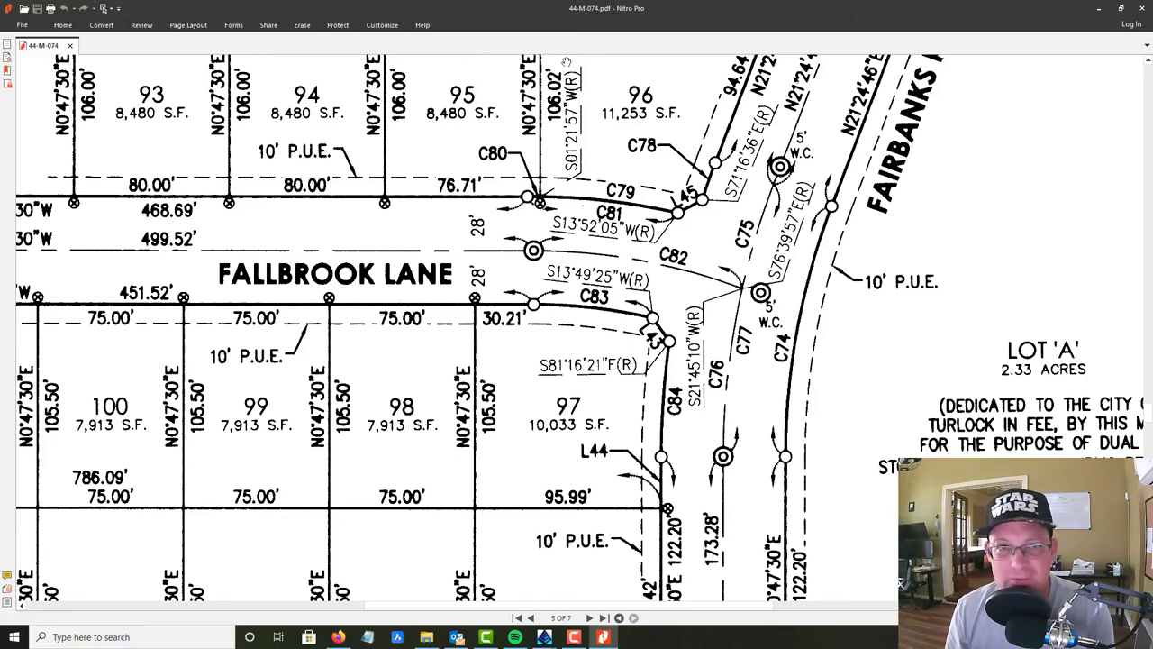
# Move the record map window off the drawing and erase the unlabeled block copy east of the annotated MP 044-074 linework.
pyautogui.moveTo(485, 9); pyautogui.dragTo(1152, 234)
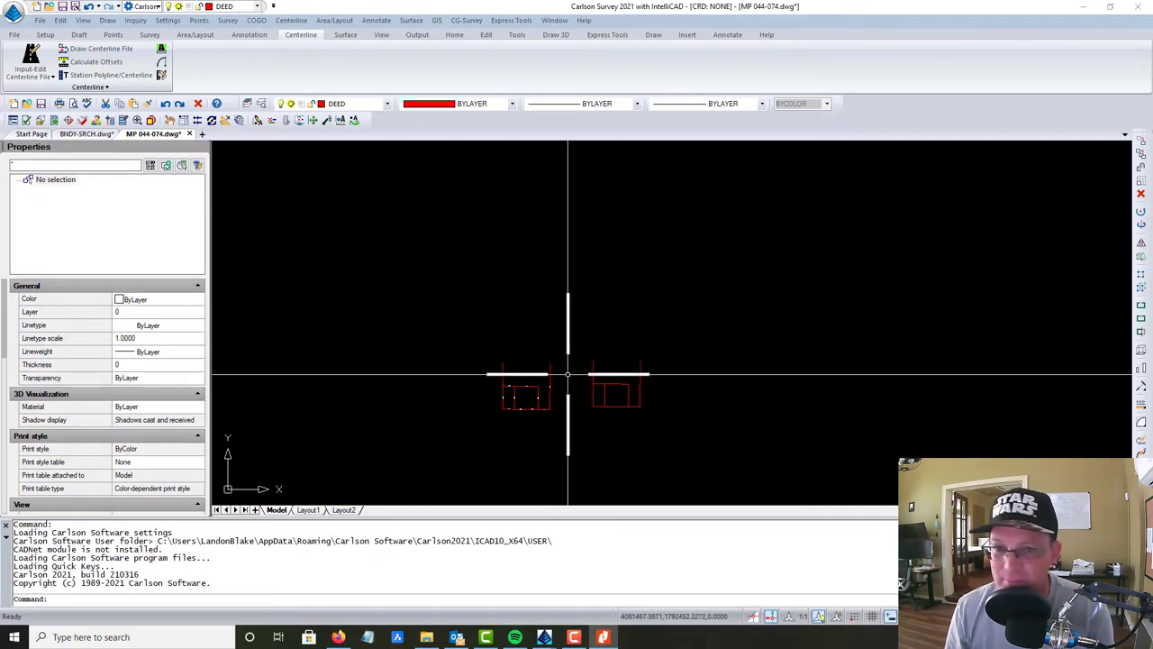
pyautogui.scroll(3, 607, 442)
pyautogui.click(758, 439)
pyautogui.click(522, 239)
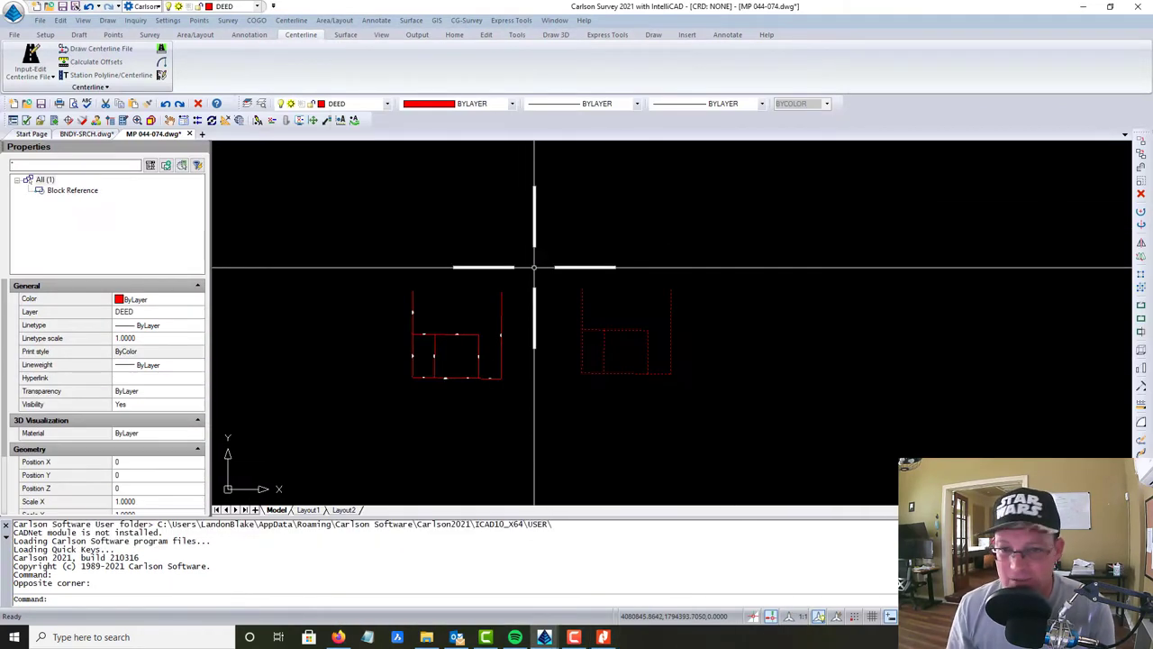
pyautogui.press('Delete')
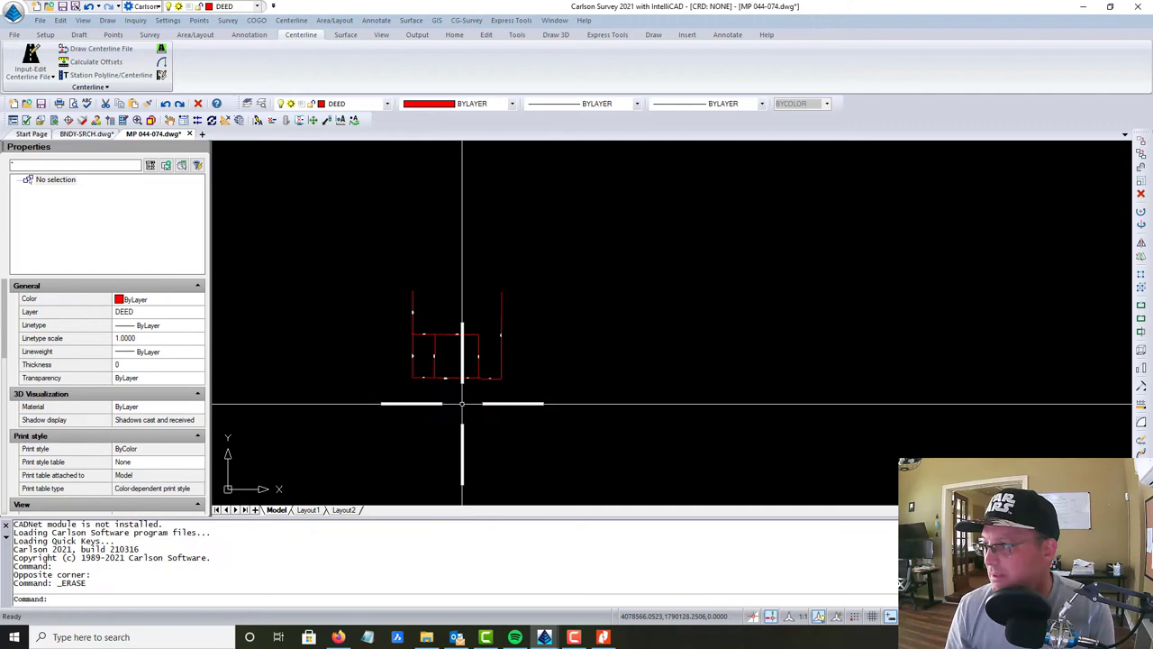
# Examine the bearing and distance labels on the north-south lines and the south line of the MP 044-074 linework.
pyautogui.moveTo(463, 399); pyautogui.dragTo(509, 255, button='middle')
pyautogui.scroll(8, 528, 211)
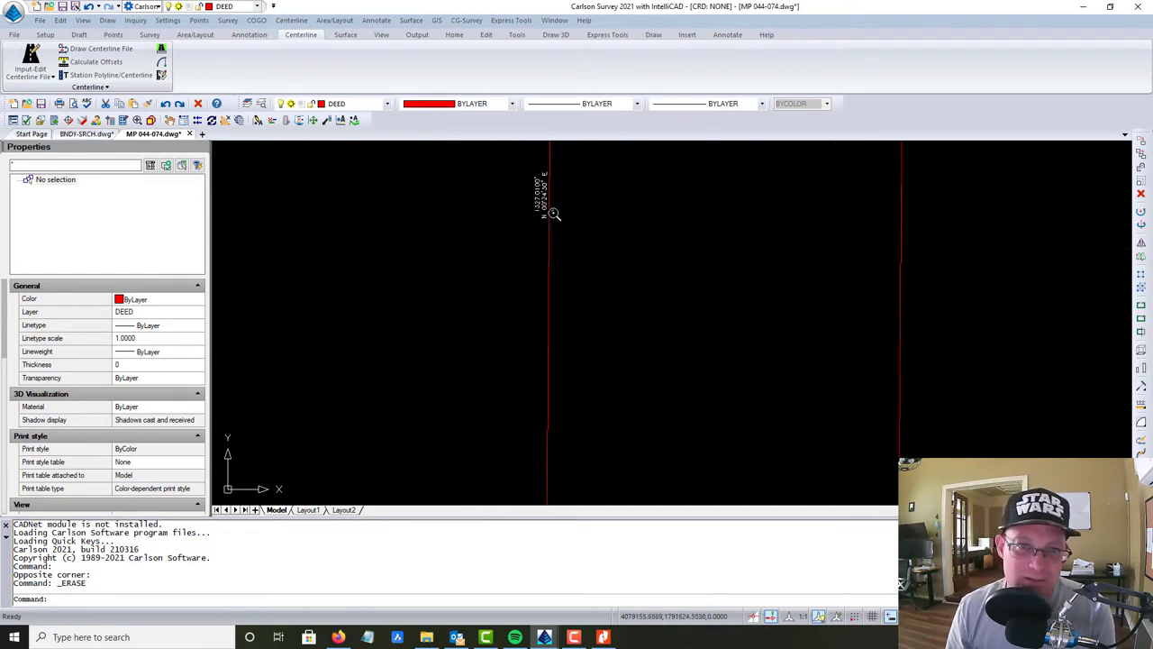
pyautogui.scroll(-5, 550, 239)
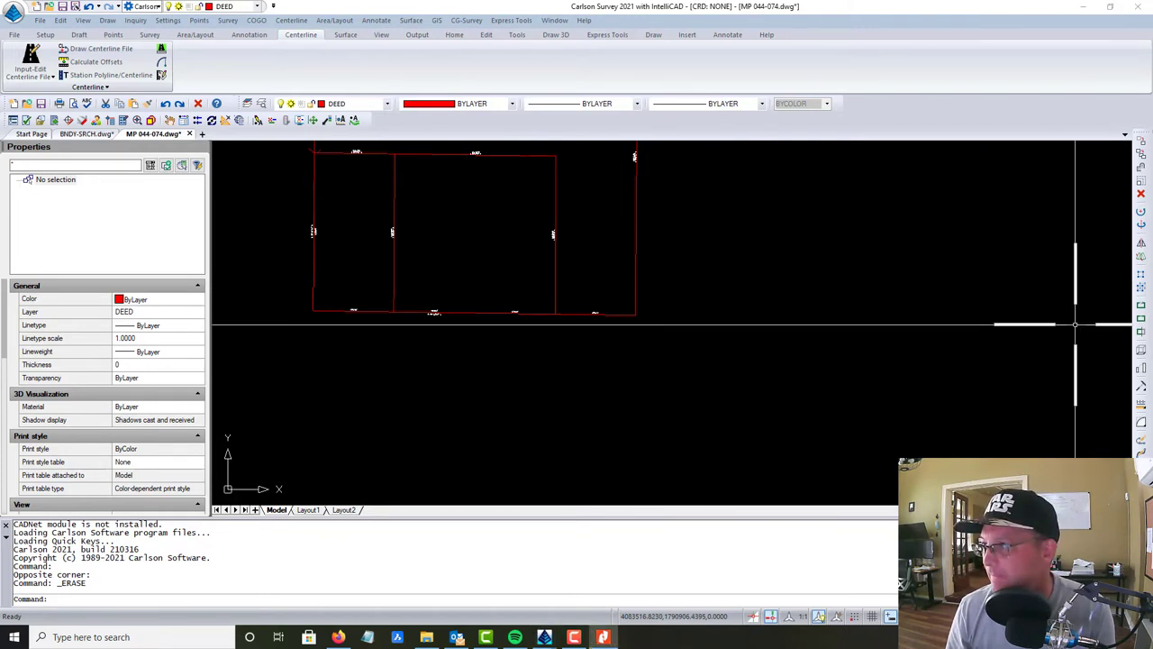
pyautogui.scroll(3, 534, 320)
pyautogui.scroll(2, 534, 320)
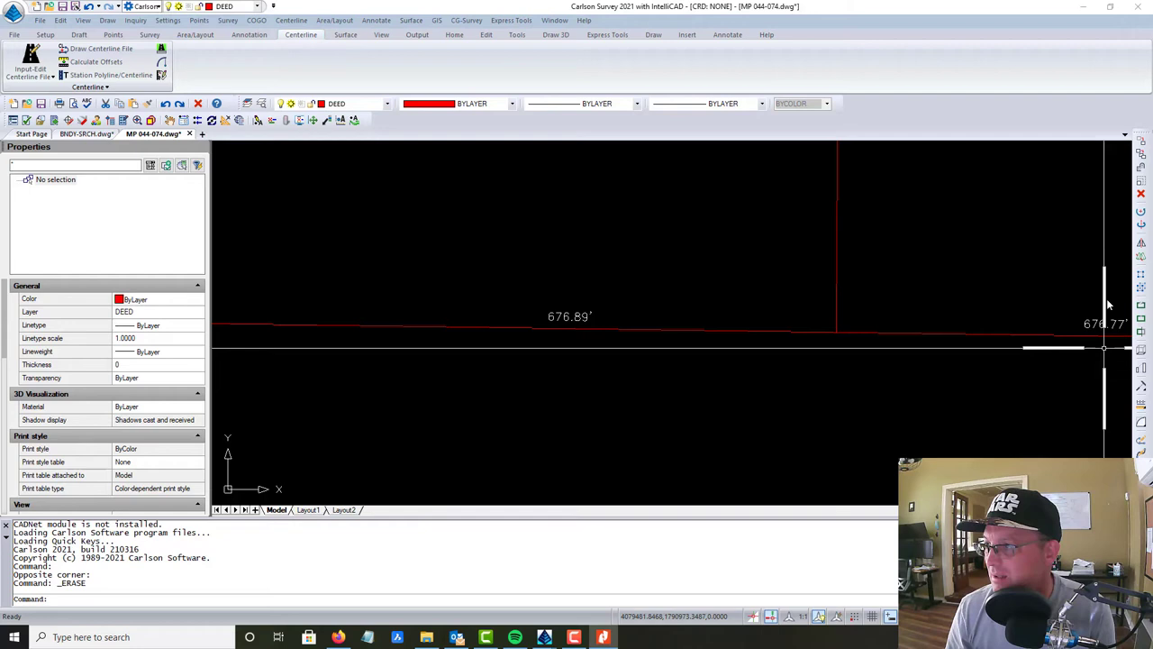
pyautogui.scroll(-5, 755, 302)
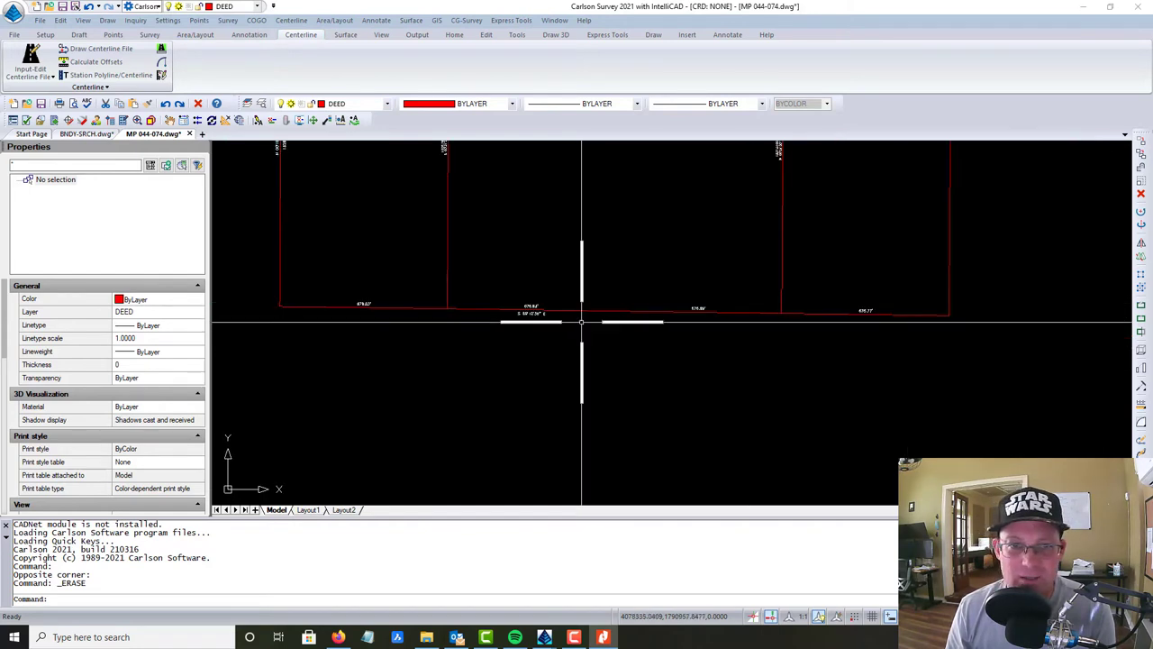
pyautogui.scroll(3, 423, 321)
pyautogui.scroll(-6, 421, 322)
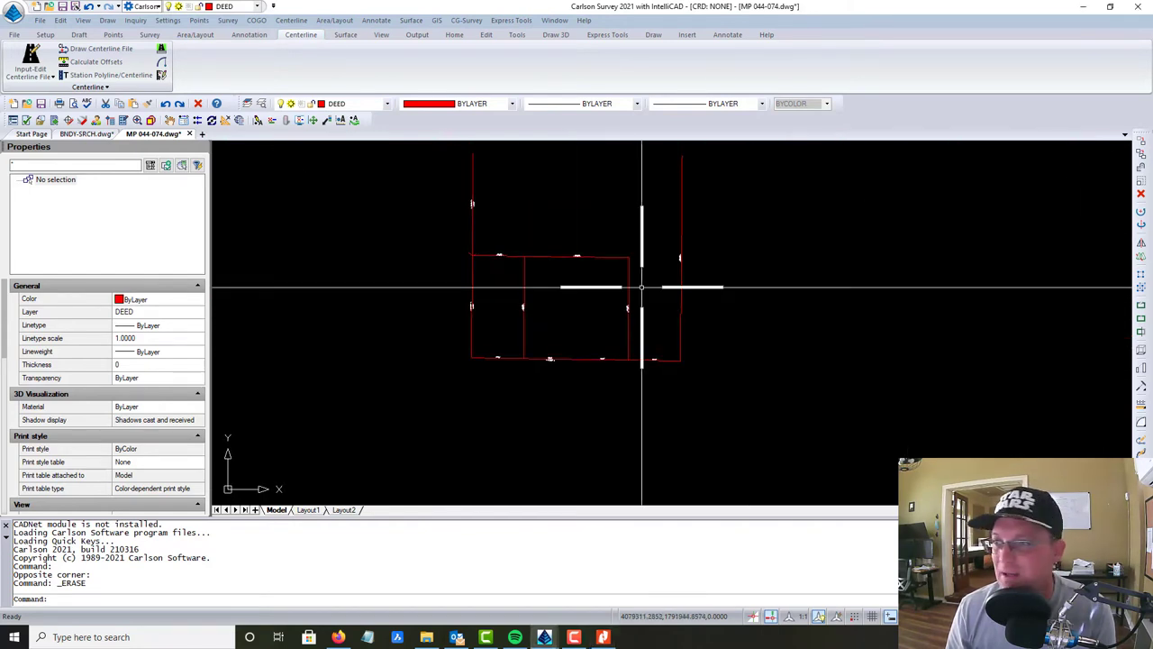
# Compare the distances along the south line near the eastern interior corner with the 44-M-074 record map.
pyautogui.hotkey('alt', 'Tab')
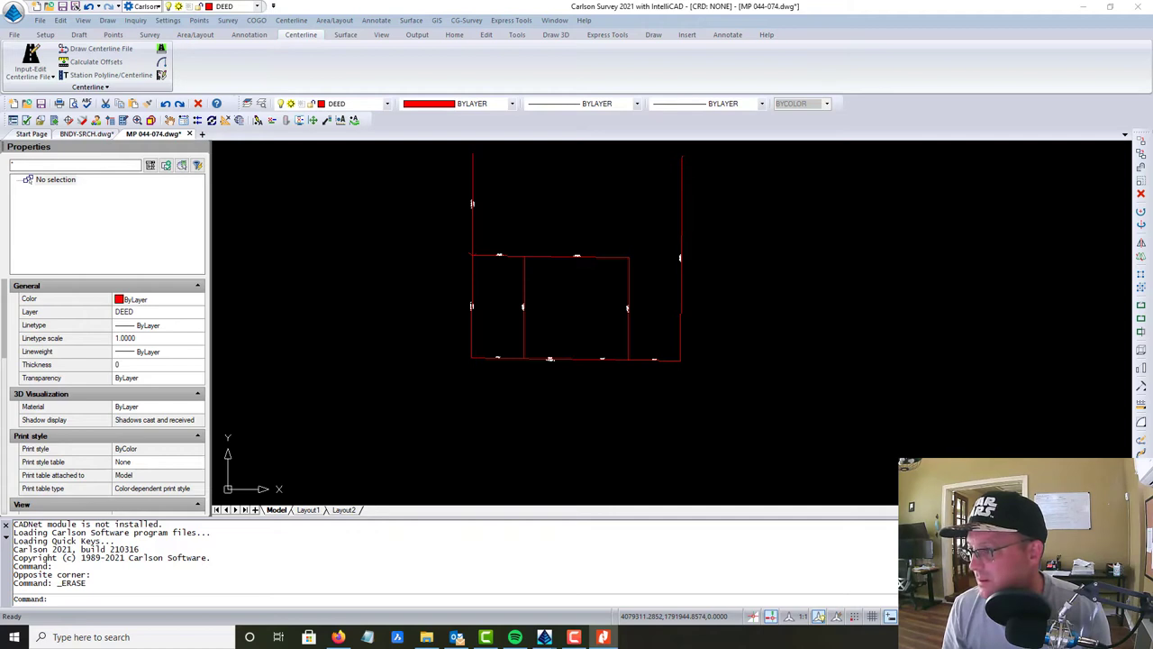
pyautogui.scroll(5, 784, 301)
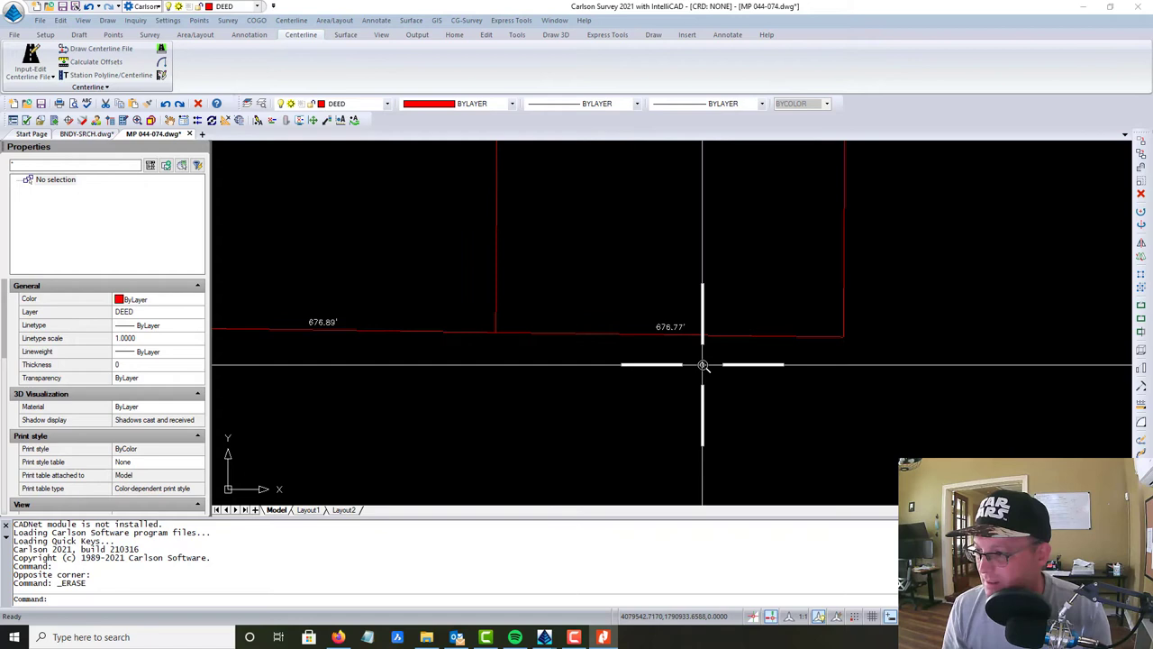
pyautogui.scroll(2, 405, 273)
pyautogui.scroll(3, 481, 327)
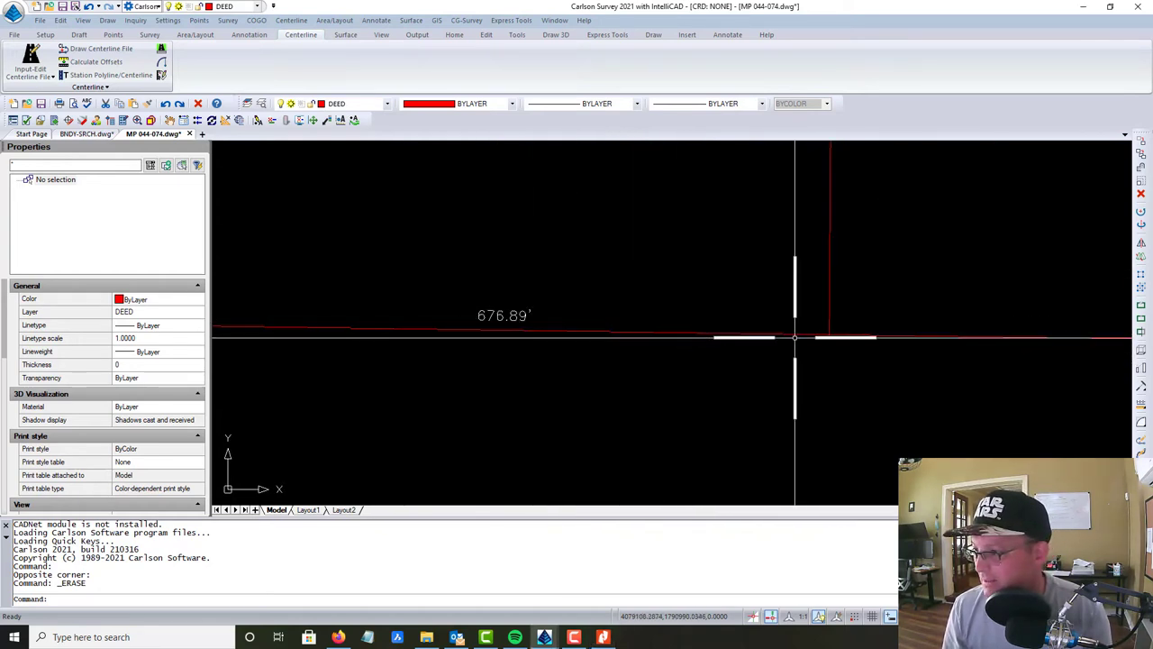
pyautogui.scroll(-2, 463, 309)
pyautogui.moveTo(463, 308); pyautogui.dragTo(845, 373, button='middle')
pyautogui.scroll(-1, 845, 373)
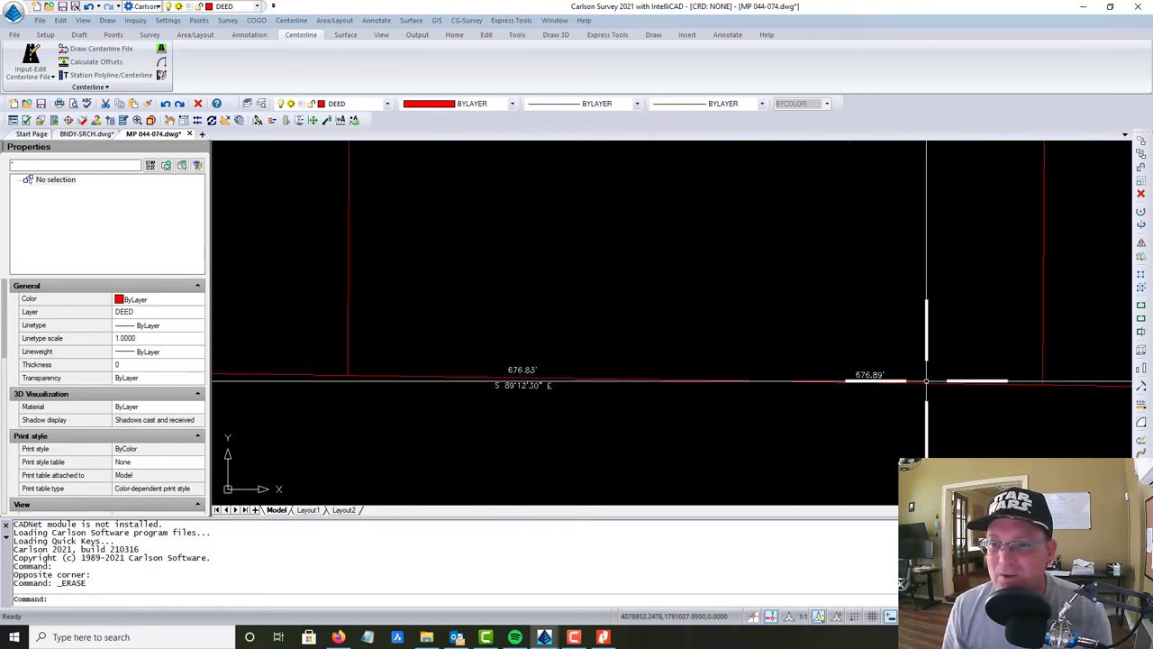
pyautogui.moveTo(939, 386); pyautogui.dragTo(762, 377, button='middle')
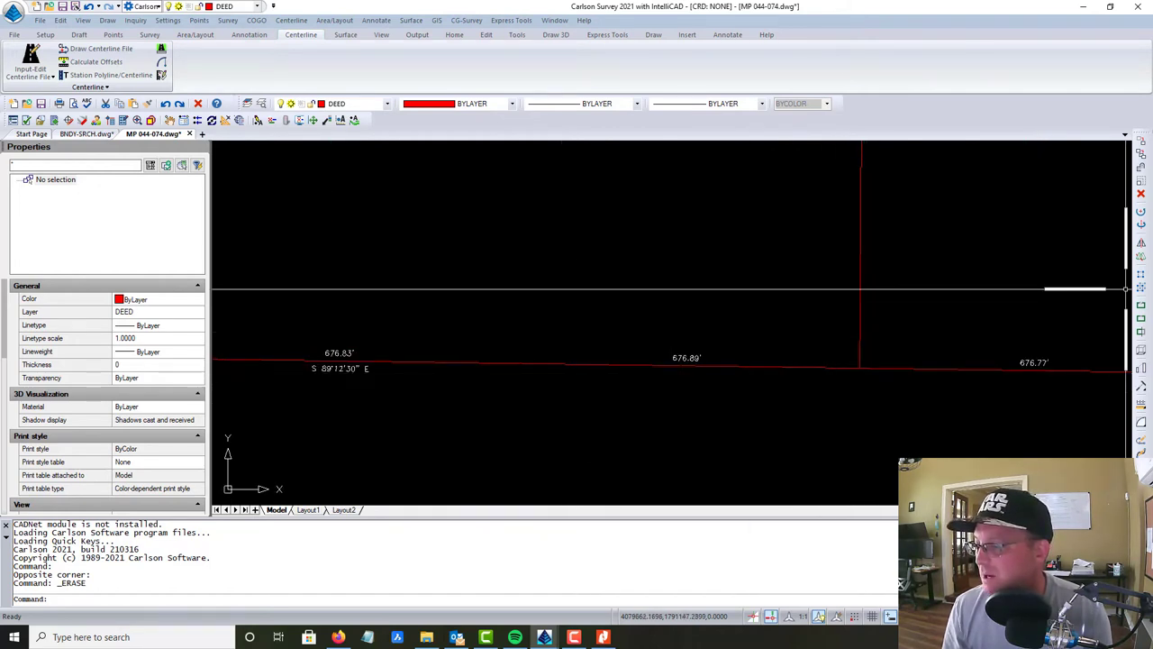
pyautogui.hotkey('alt', 'Tab')
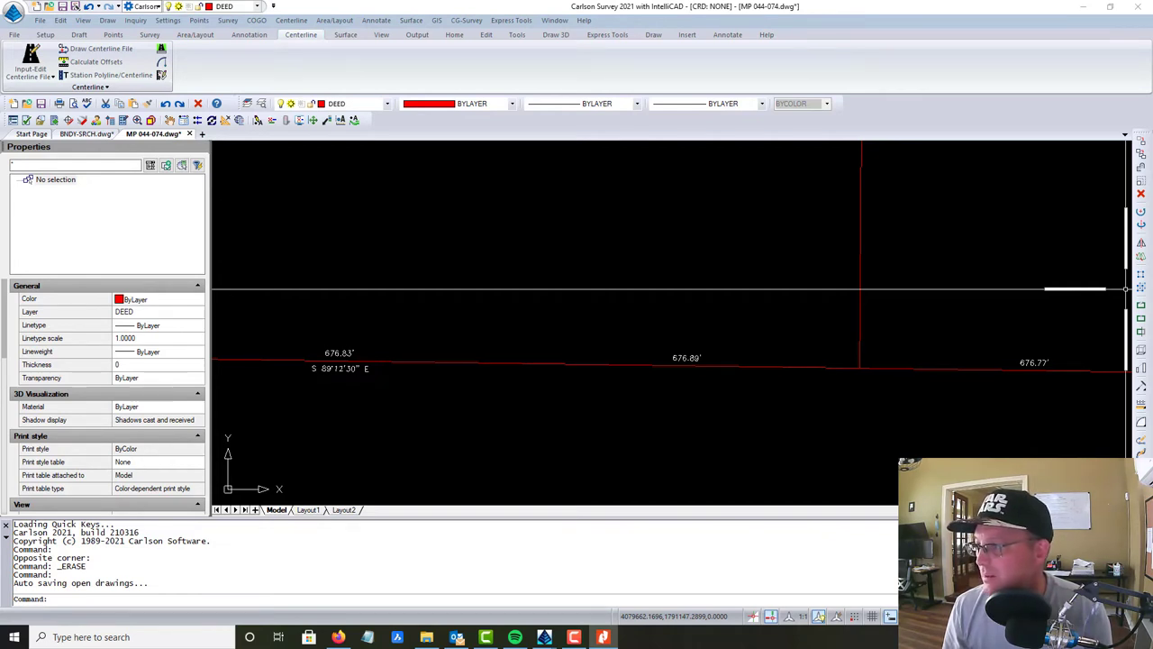
# Draw a circle of radius 292.93 centered on the south-line corner between the 676.89' and 676.77' segments.
pyautogui.click(840, 413)
pyautogui.click(728, 408)
pyautogui.press('Escape')
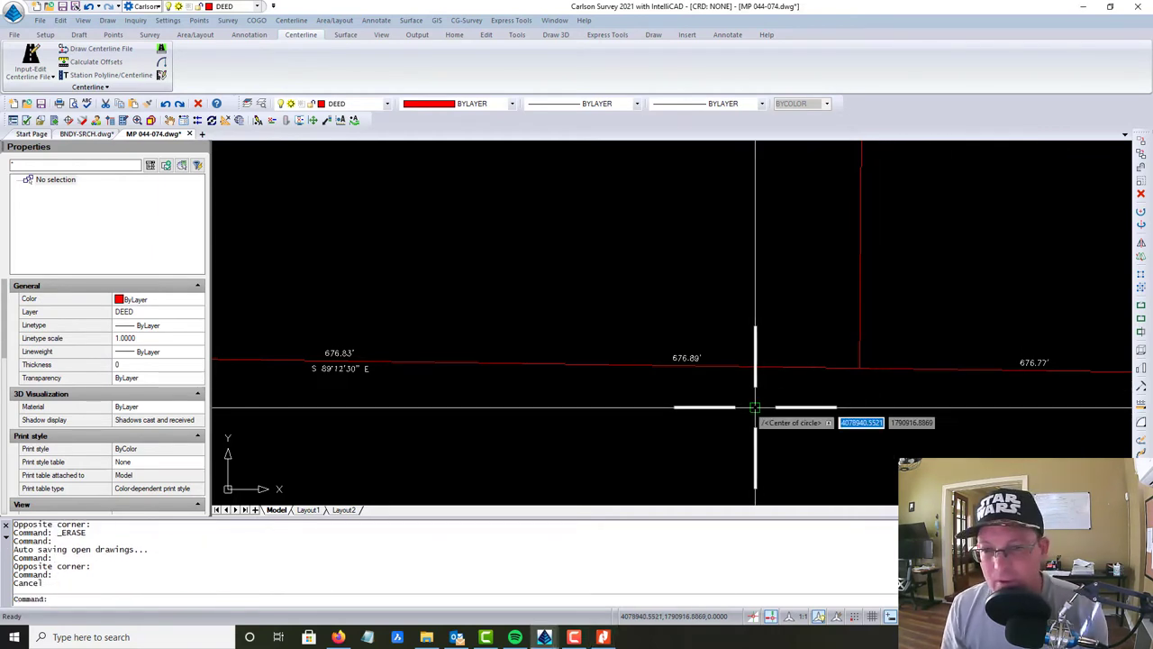
pyautogui.click(855, 370)
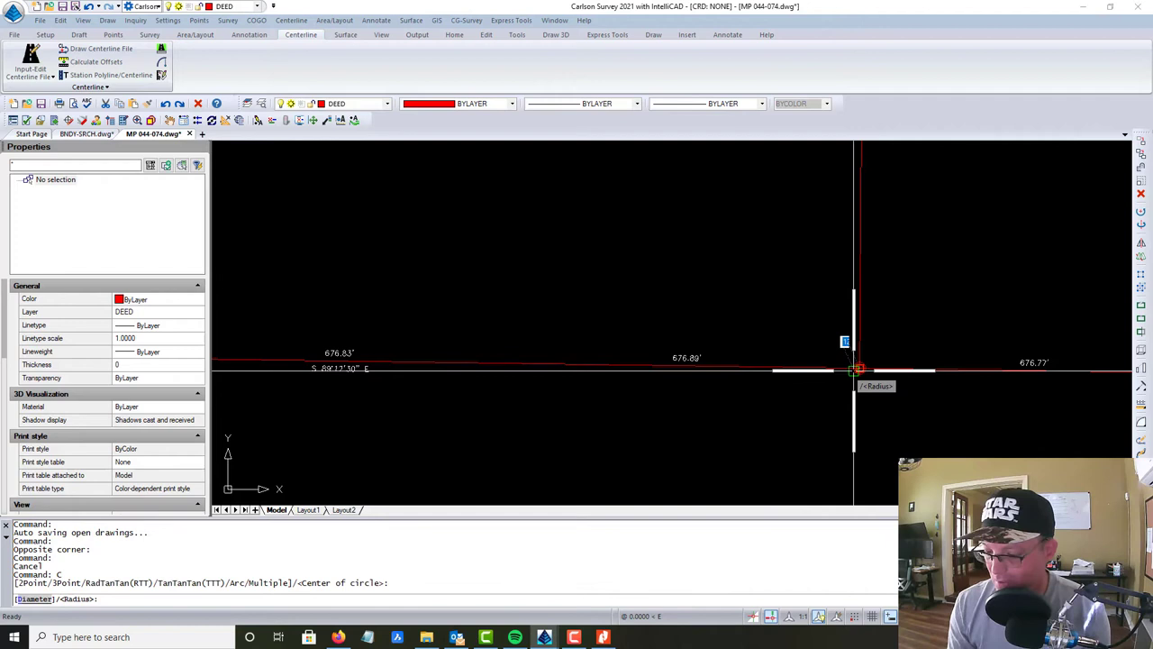
pyautogui.write('252.93')
pyautogui.press('Return')
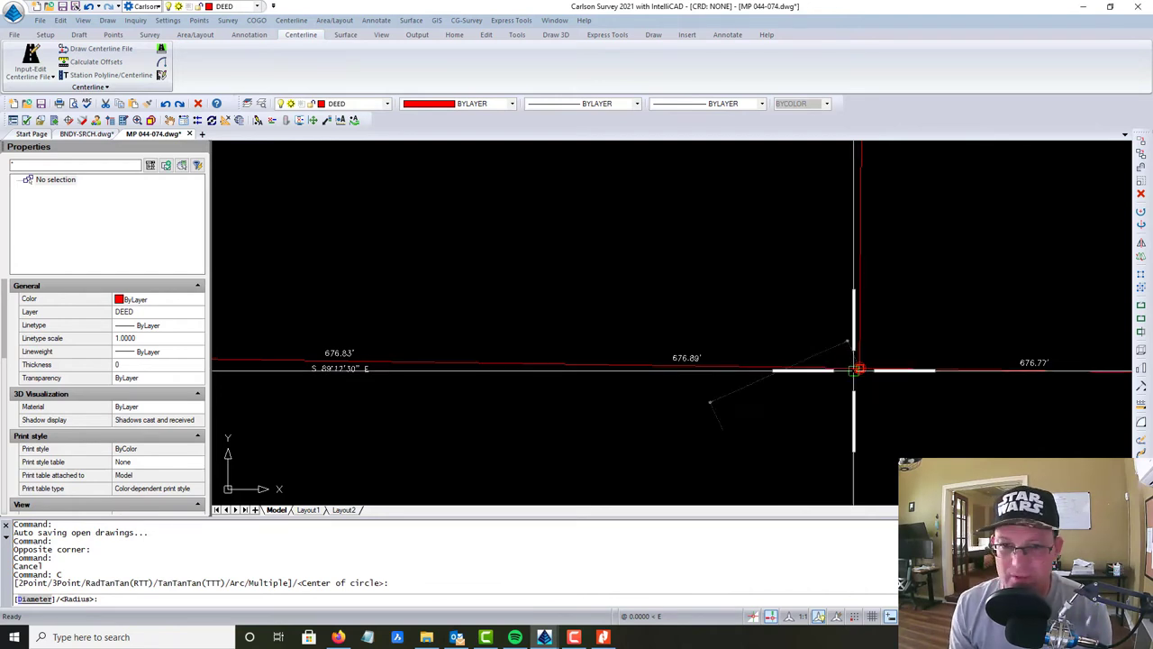
pyautogui.moveTo(811, 350); pyautogui.dragTo(825, 420, button='middle')
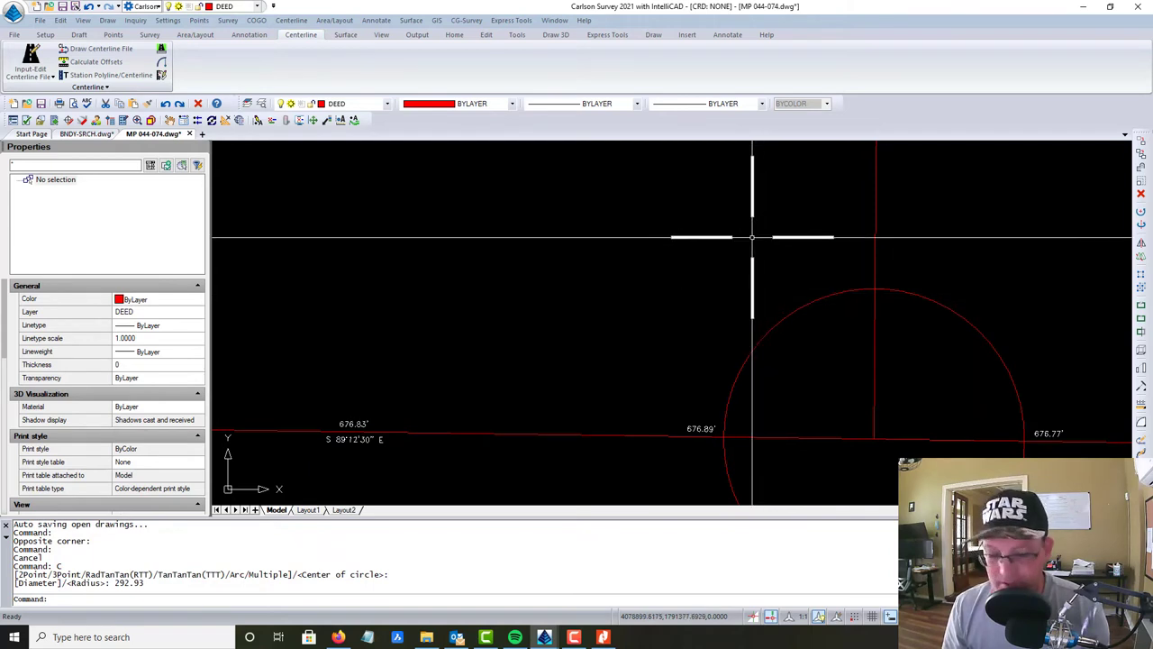
pyautogui.write('L')
pyautogui.press('Return')
pyautogui.press('Escape')
pyautogui.press('Escape')
pyautogui.press('Escape')
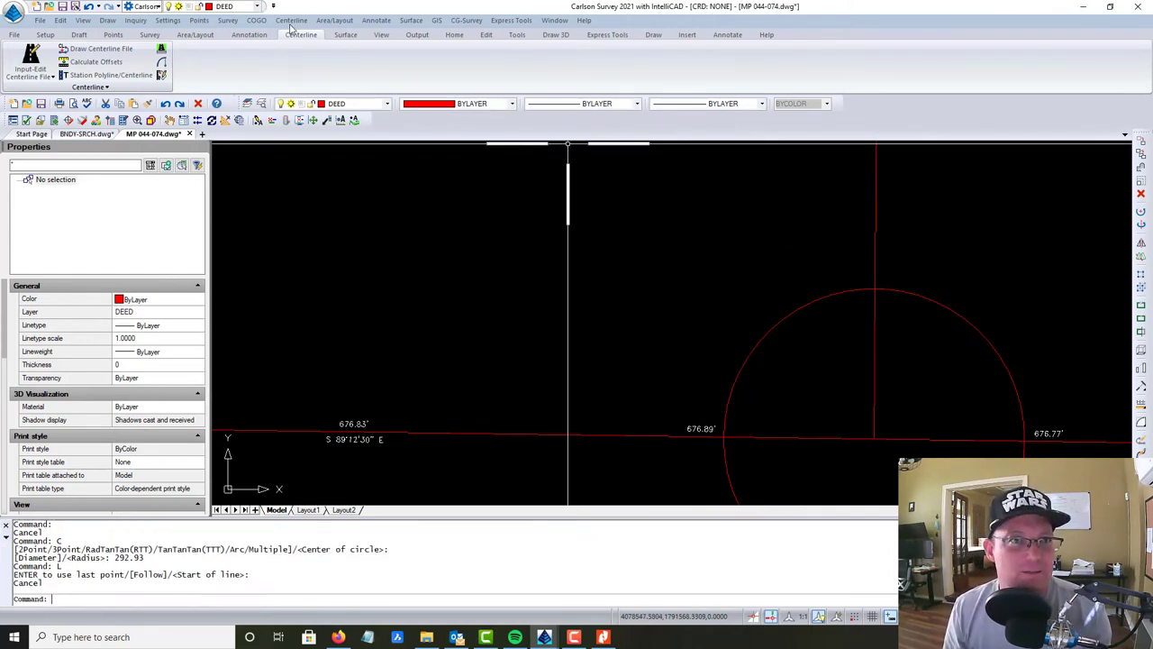
# Locate a point from the circle's west intersection with the south line using bearing 100.4730, distance 173.28 and the default zenith angle.
pyautogui.click(231, 25)
pyautogui.moveTo(260, 28)
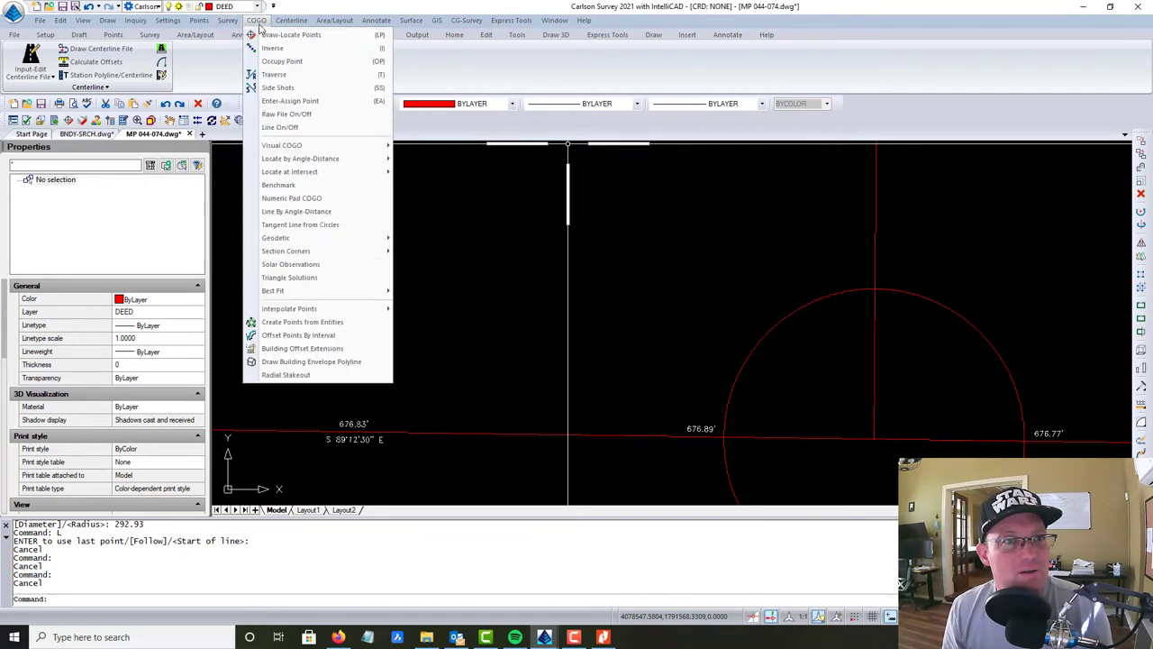
pyautogui.moveTo(338, 164)
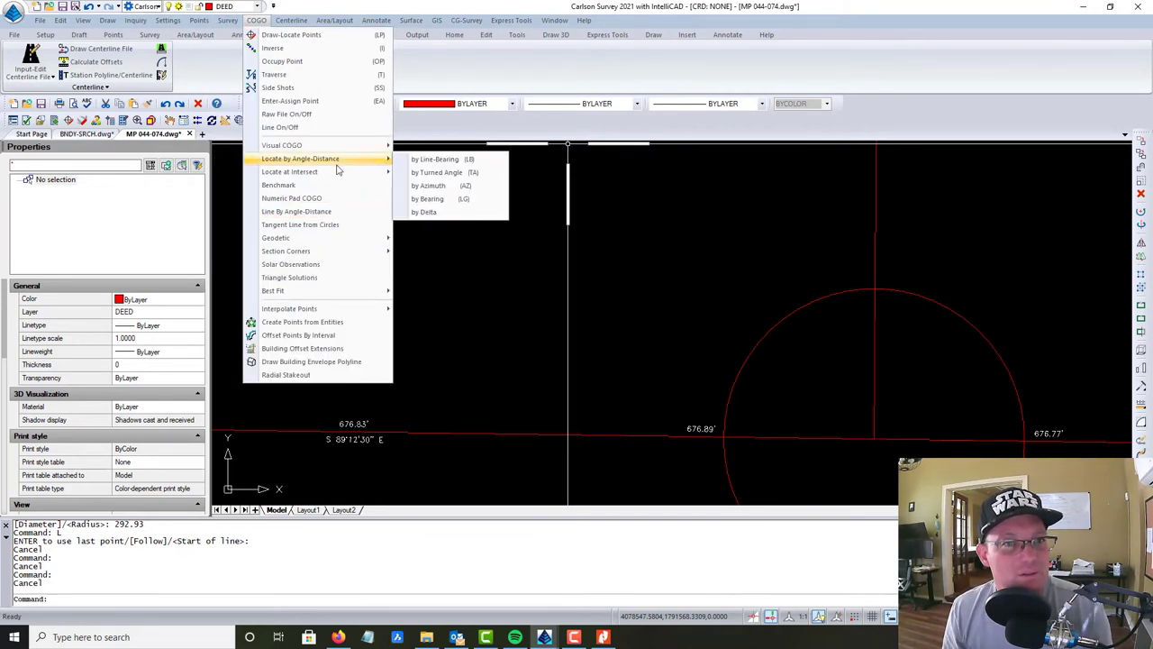
pyautogui.click(445, 206)
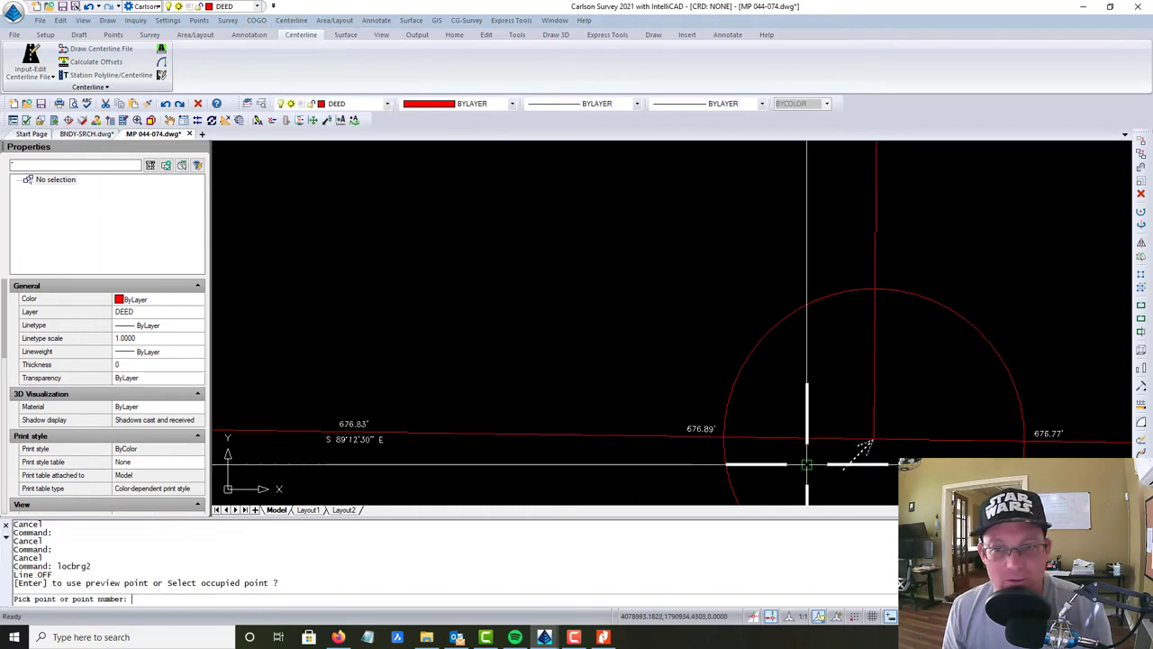
pyautogui.click(724, 437)
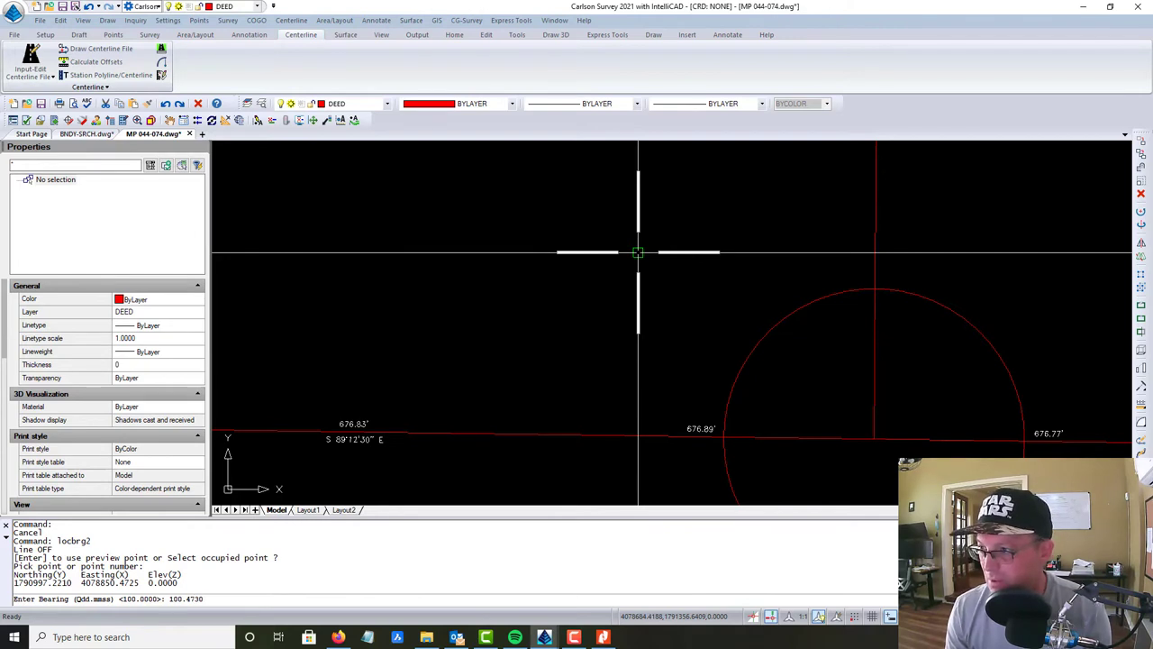
pyautogui.press('Return')
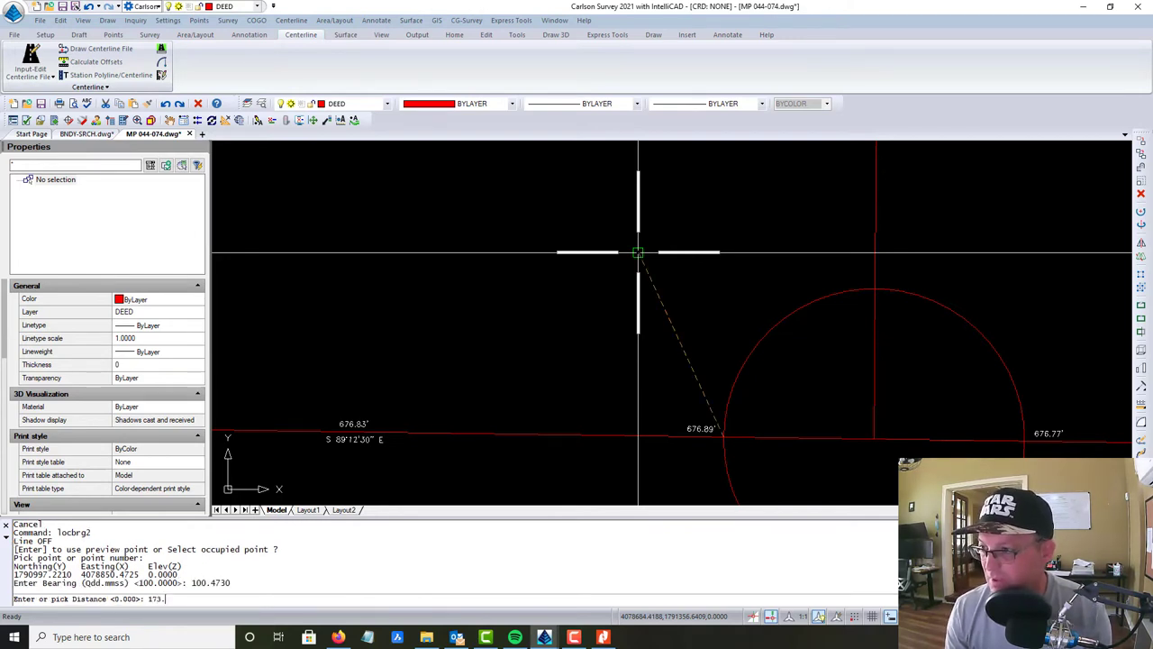
pyautogui.write('173.28')
pyautogui.press('Return')
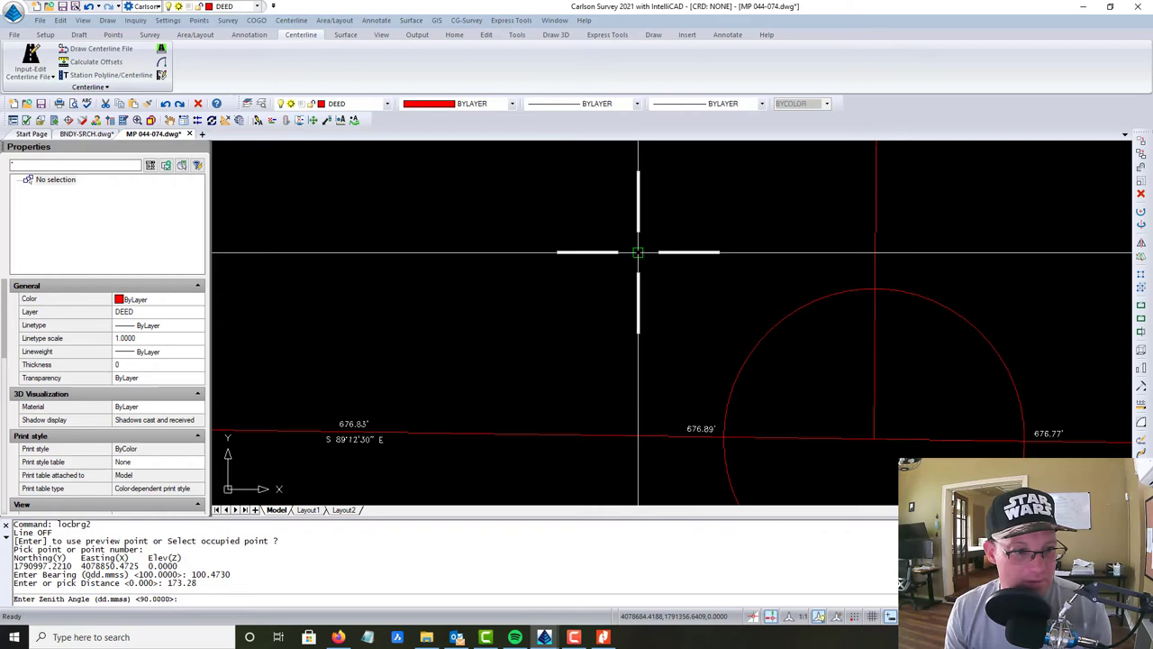
pyautogui.press('Return')
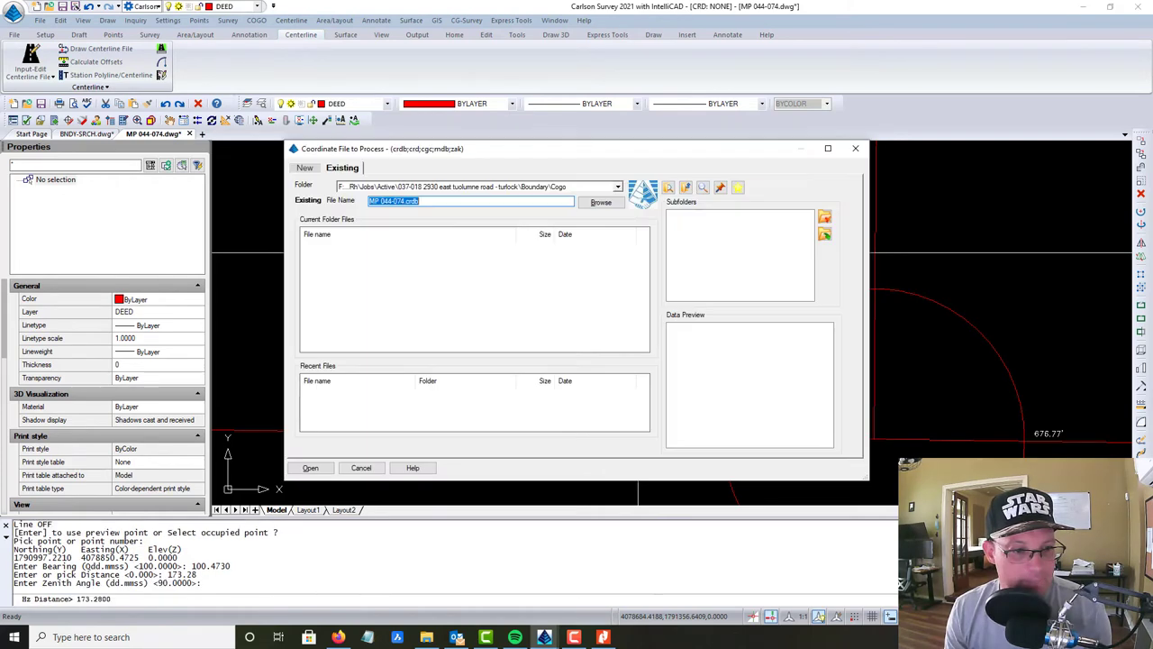
# Create the coordinate file MP 044-074.crdb for the located point and leave the point description blank.
pyautogui.press('Return')
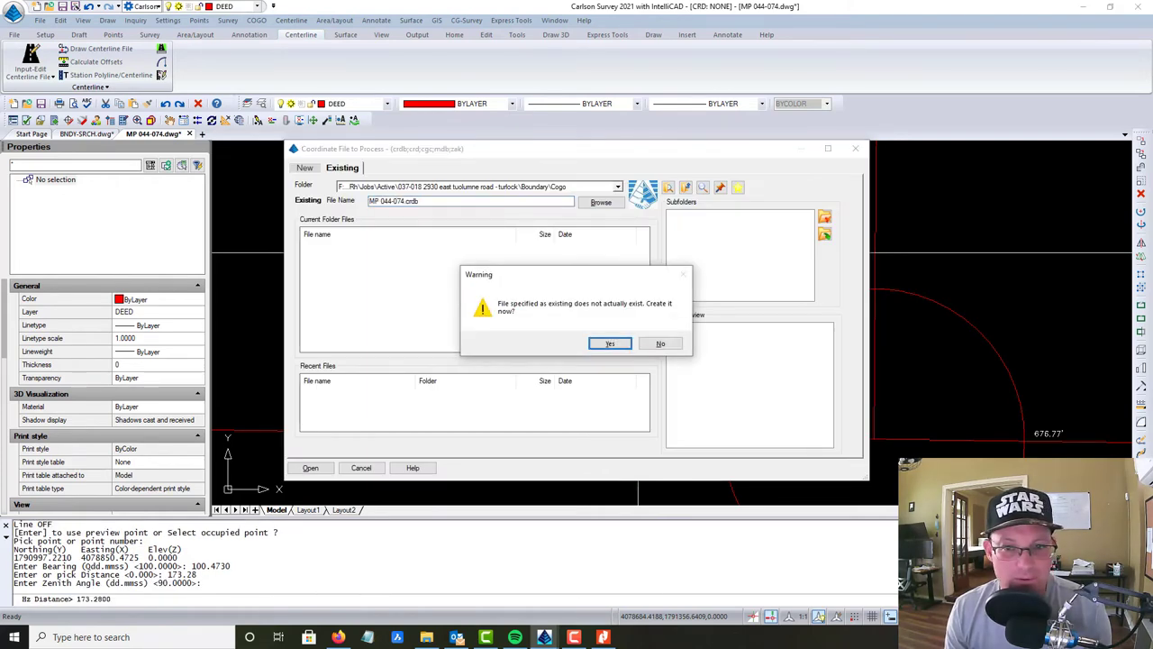
pyautogui.click(589, 346)
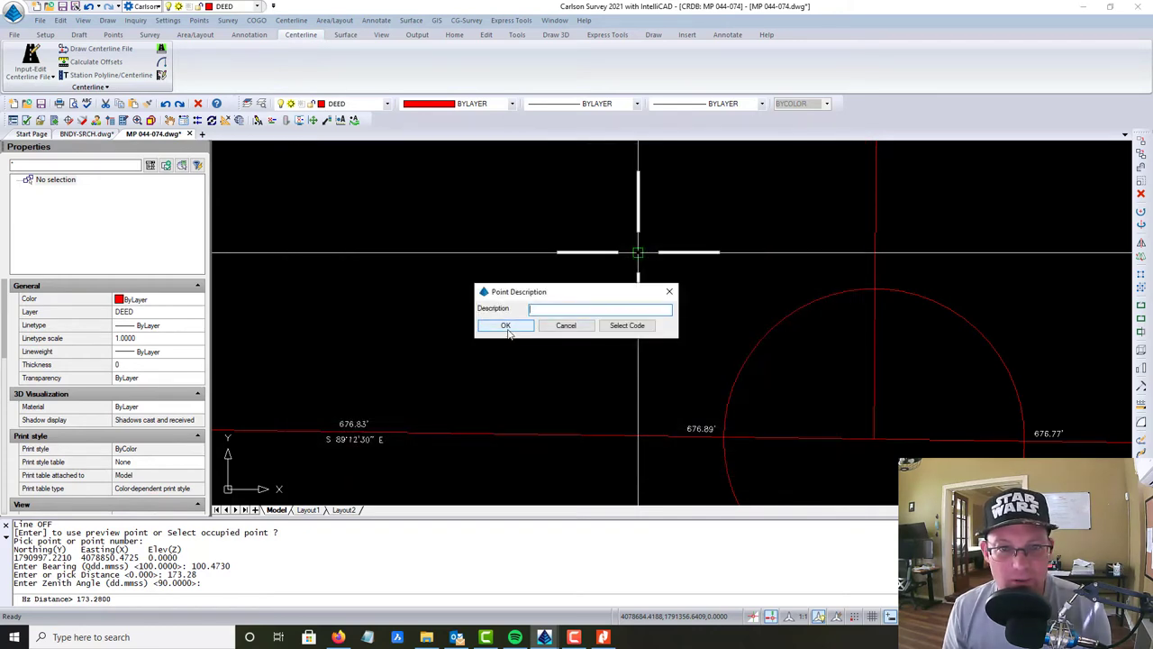
pyautogui.click(505, 325)
# Erase the located point and its labels beside the circle's west side.
pyautogui.scroll(5, 665, 421)
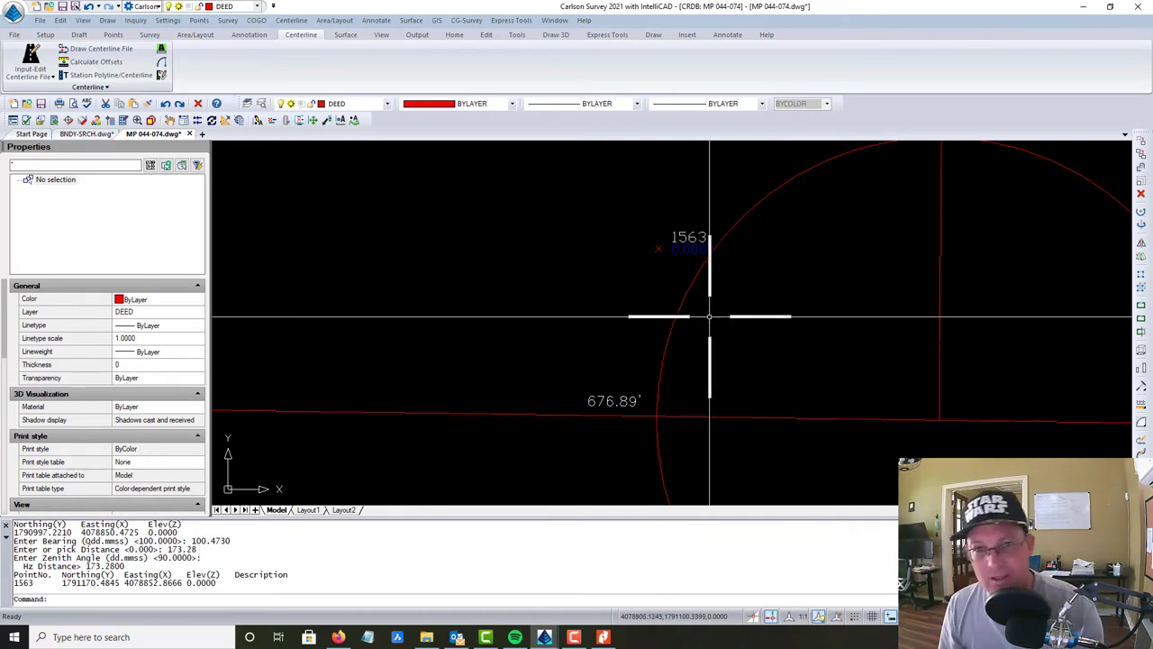
pyautogui.click(703, 288)
pyautogui.click(618, 198)
pyautogui.press('Delete')
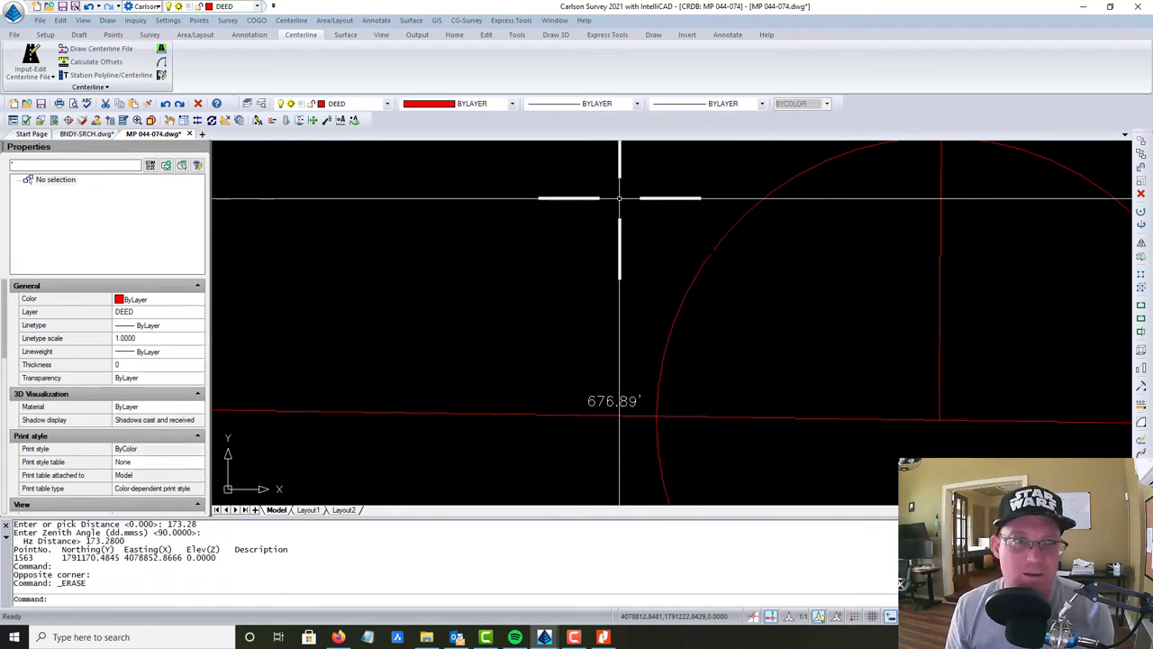
pyautogui.click(248, 35)
pyautogui.click(256, 20)
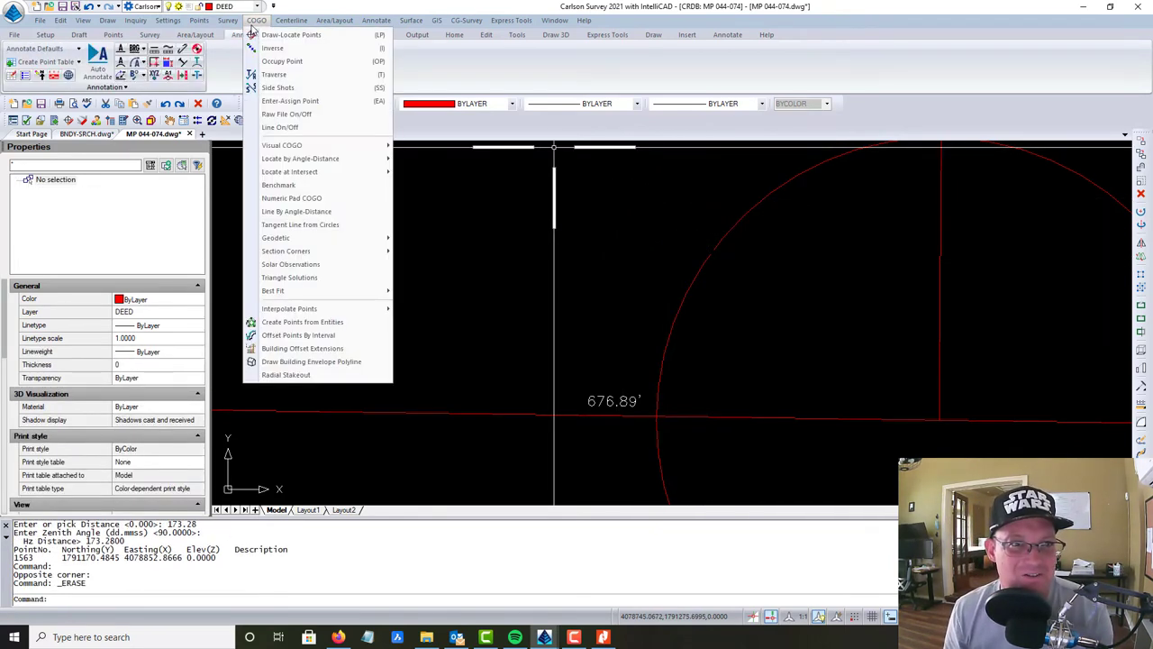
pyautogui.click(327, 213)
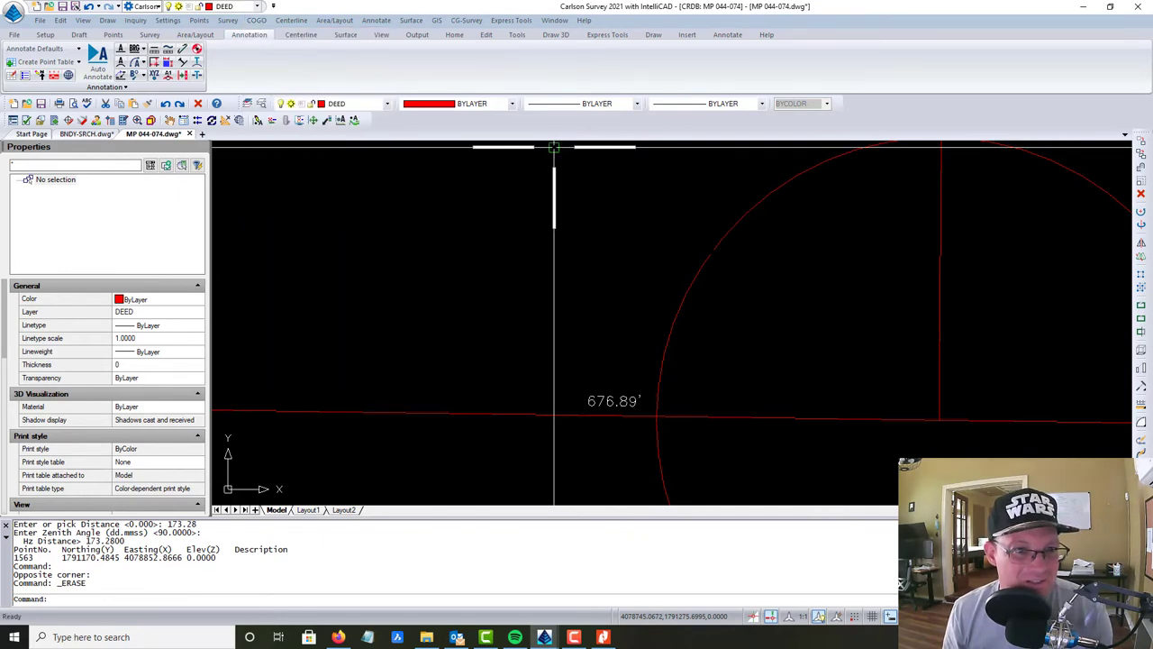
pyautogui.click(656, 416)
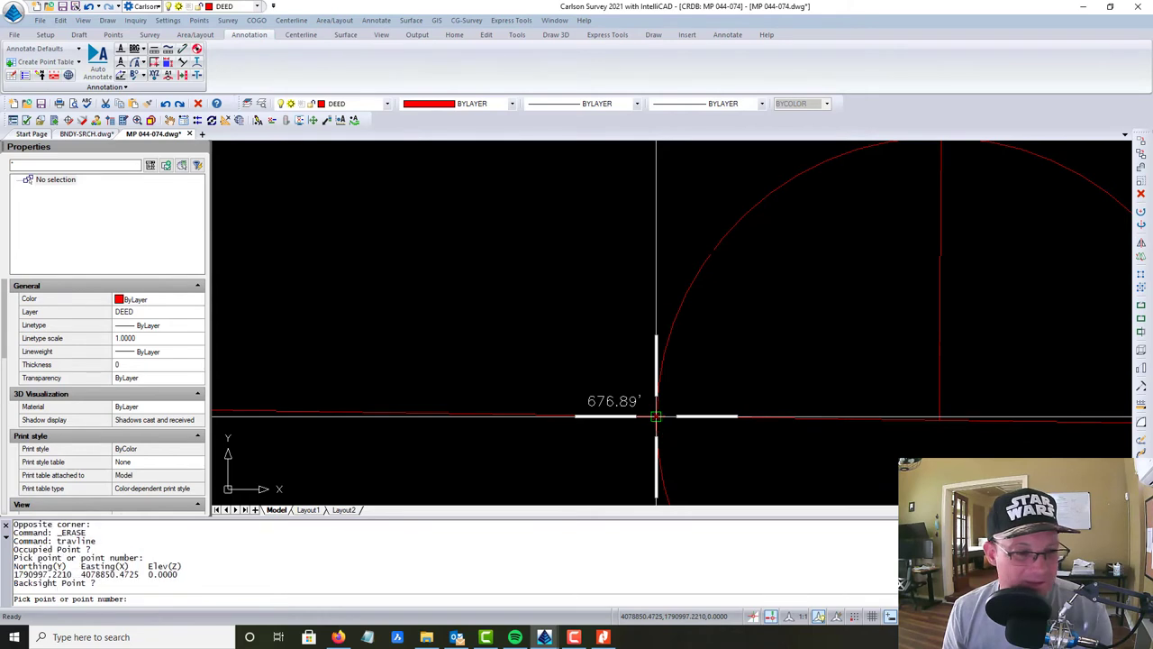
pyautogui.moveTo(690, 175)
pyautogui.mouseDown(button='middle')
pyautogui.moveTo(428, 245)
pyautogui.moveTo(463, 244)
pyautogui.mouseUp(button='middle')
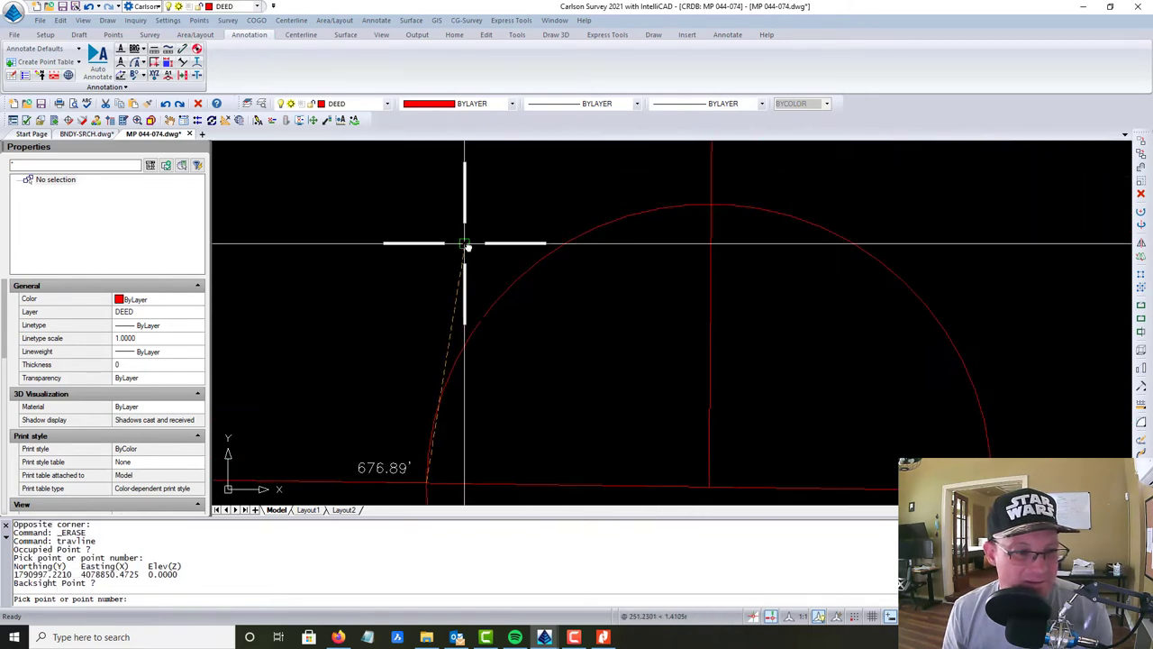
pyautogui.scroll(-4, 463, 245)
pyautogui.scroll(2, 478, 226)
pyautogui.press('Escape')
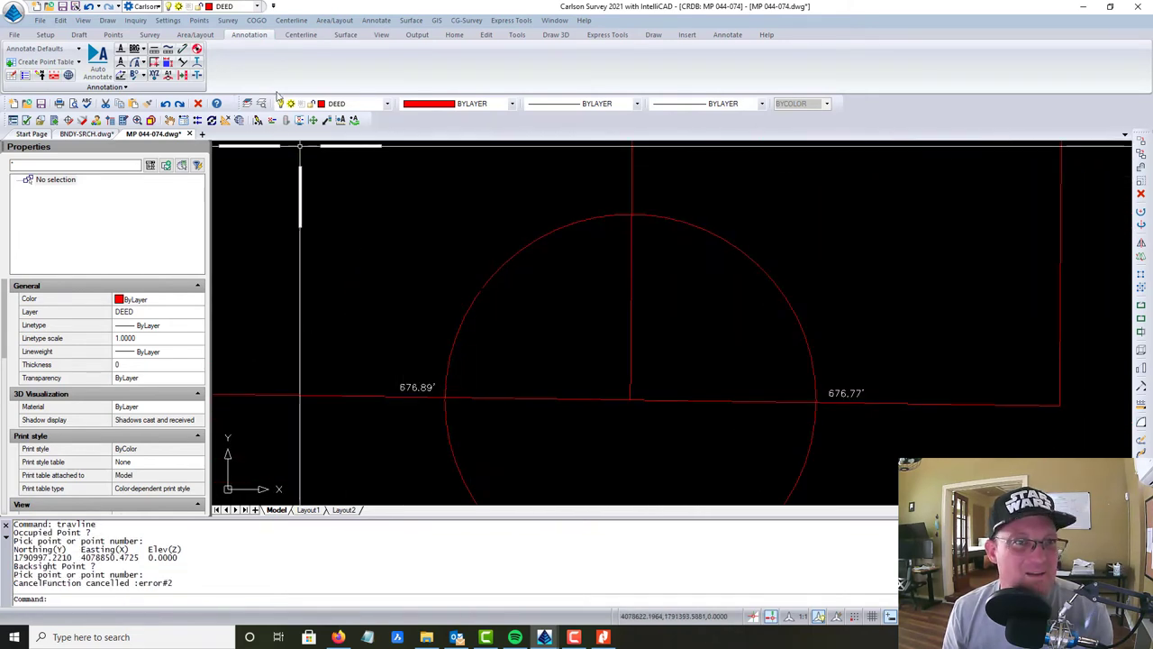
pyautogui.click(257, 20)
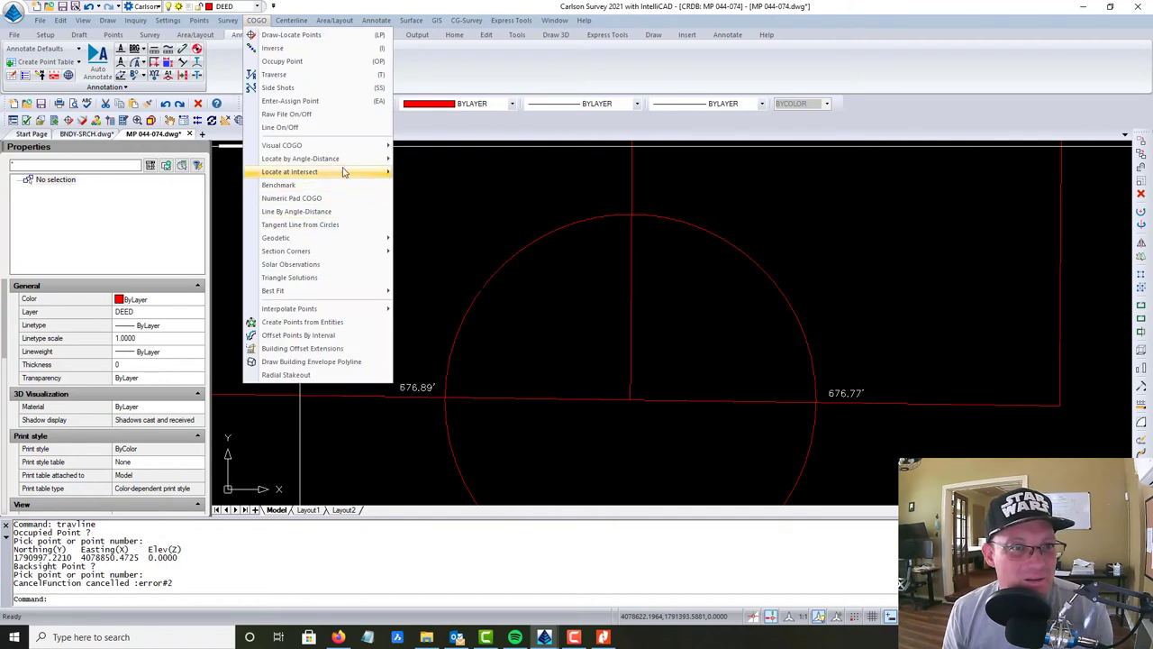
pyautogui.moveTo(350, 163)
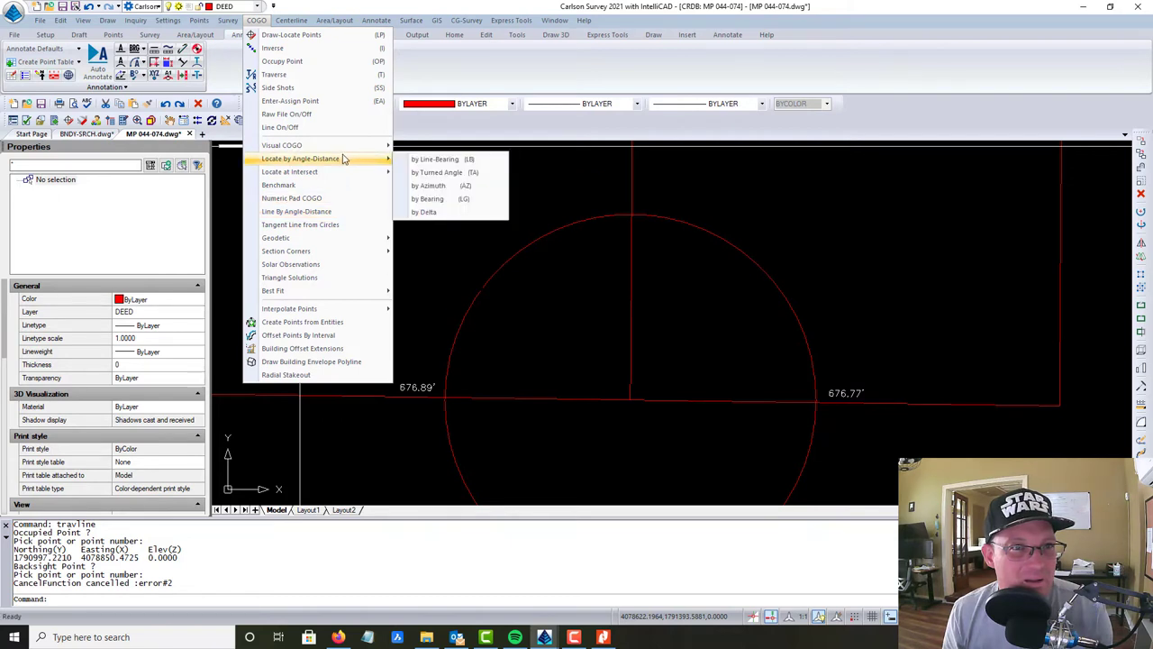
pyautogui.moveTo(224, 18)
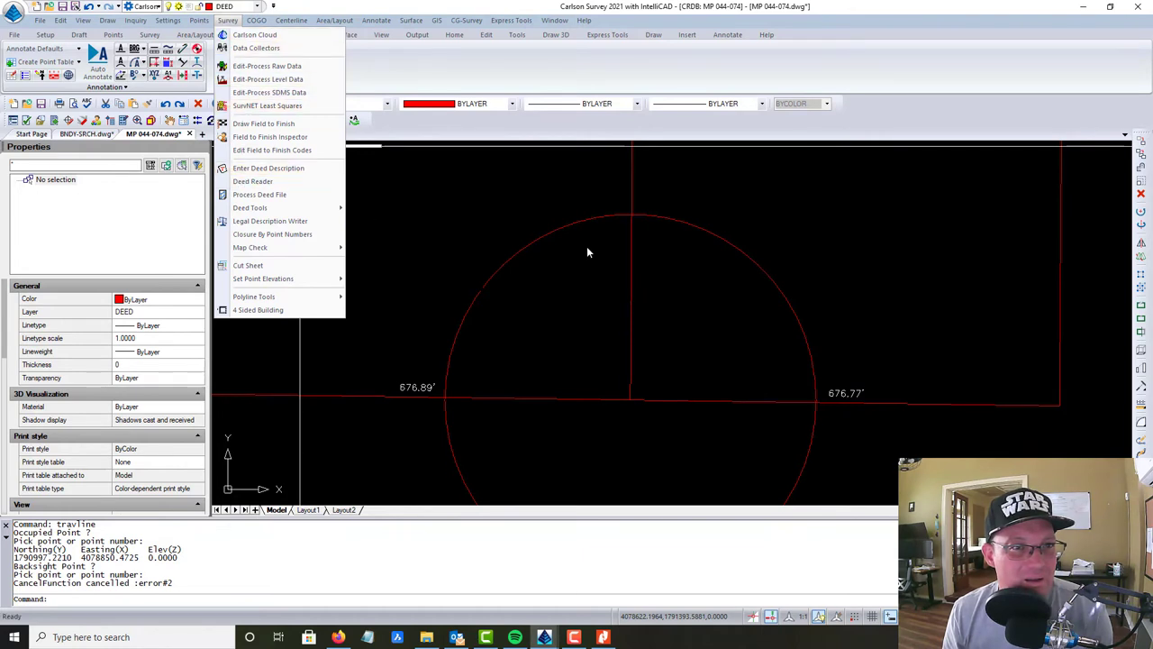
pyautogui.click(542, 376)
pyautogui.click(507, 334)
pyautogui.press('Escape')
pyautogui.press('Escape')
pyautogui.click(499, 316)
pyautogui.click(417, 270)
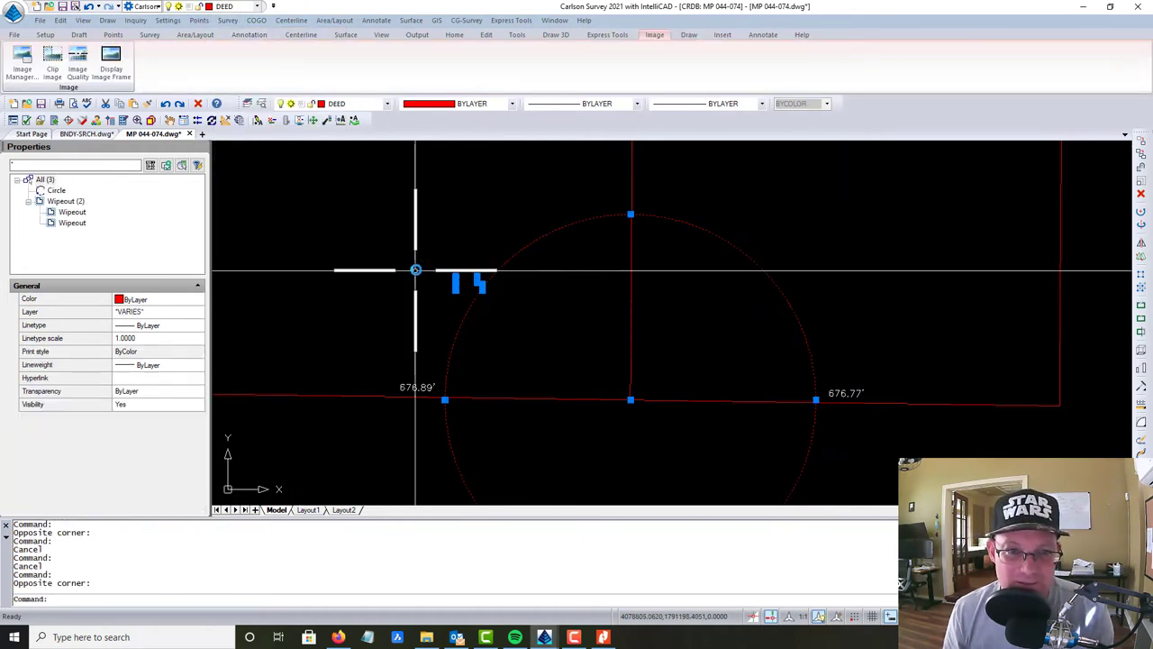
pyautogui.press('Escape')
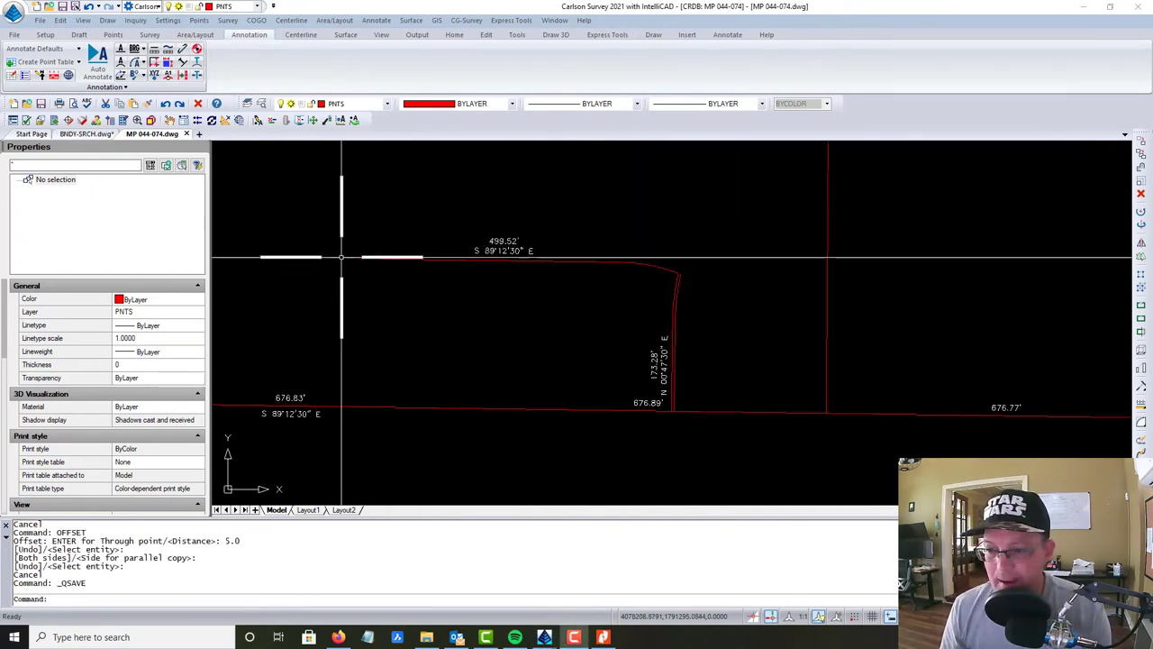
# Examine the 173.28' and 499.52' lines, their curved ends and the parallel offset line within the MP 044-074 linework.
pyautogui.scroll(3, 689, 312)
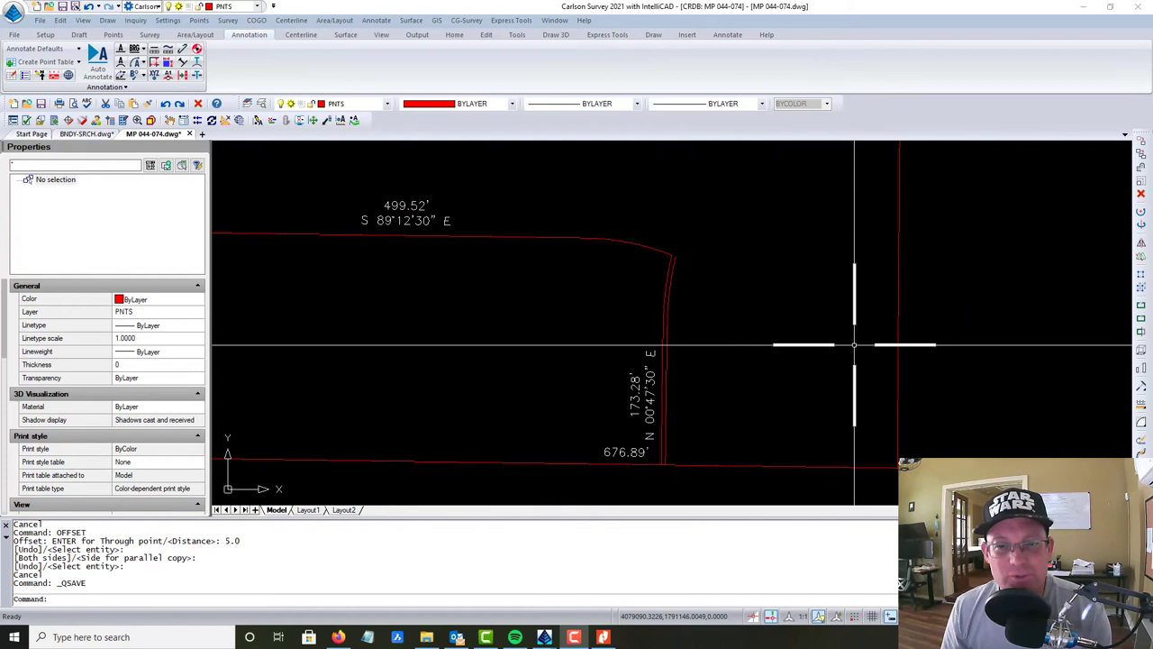
pyautogui.click(747, 324)
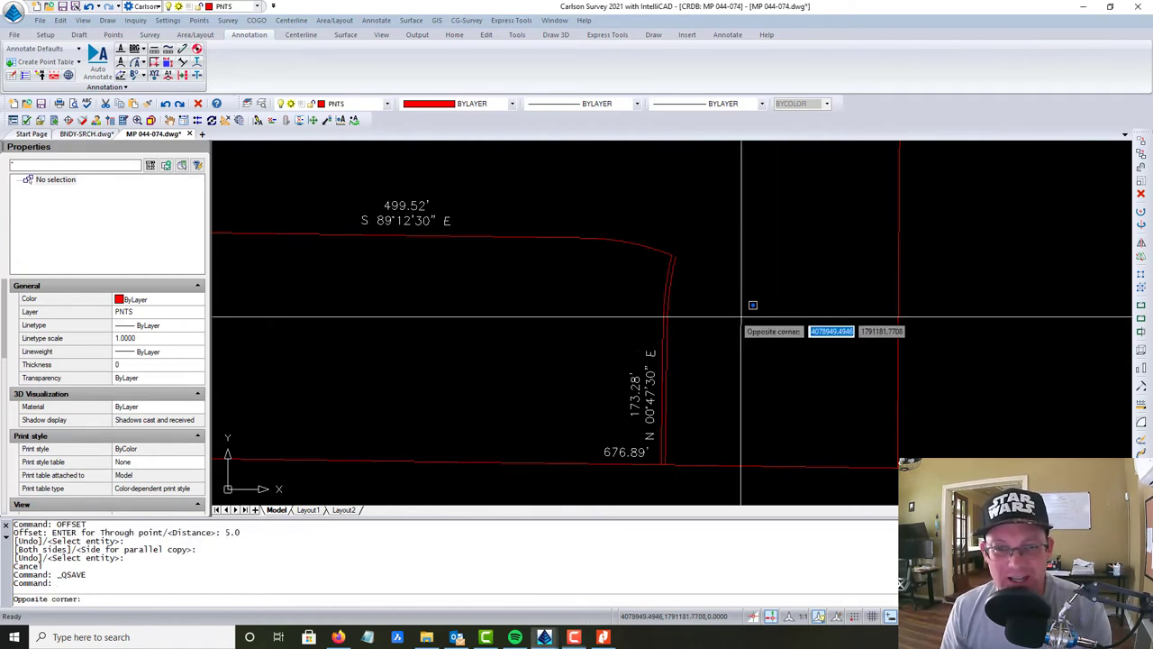
pyautogui.click(610, 201)
pyautogui.press('Escape')
pyautogui.scroll(-3, 630, 307)
pyautogui.scroll(5, 675, 306)
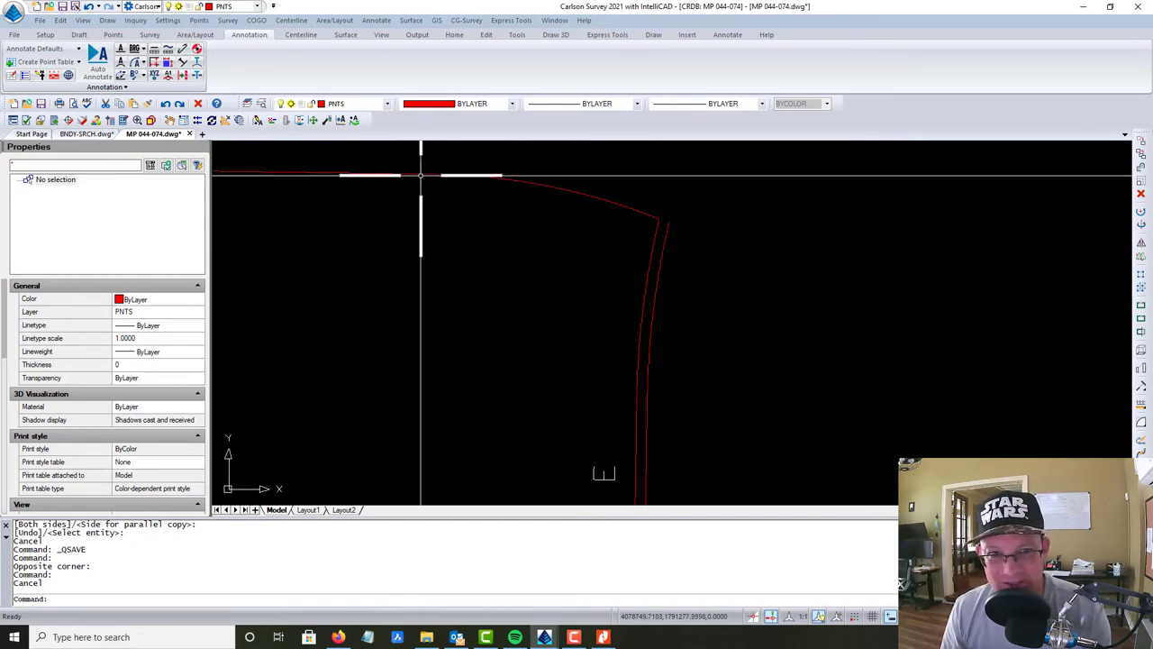
pyautogui.press('Escape')
pyautogui.scroll(-8, 489, 322)
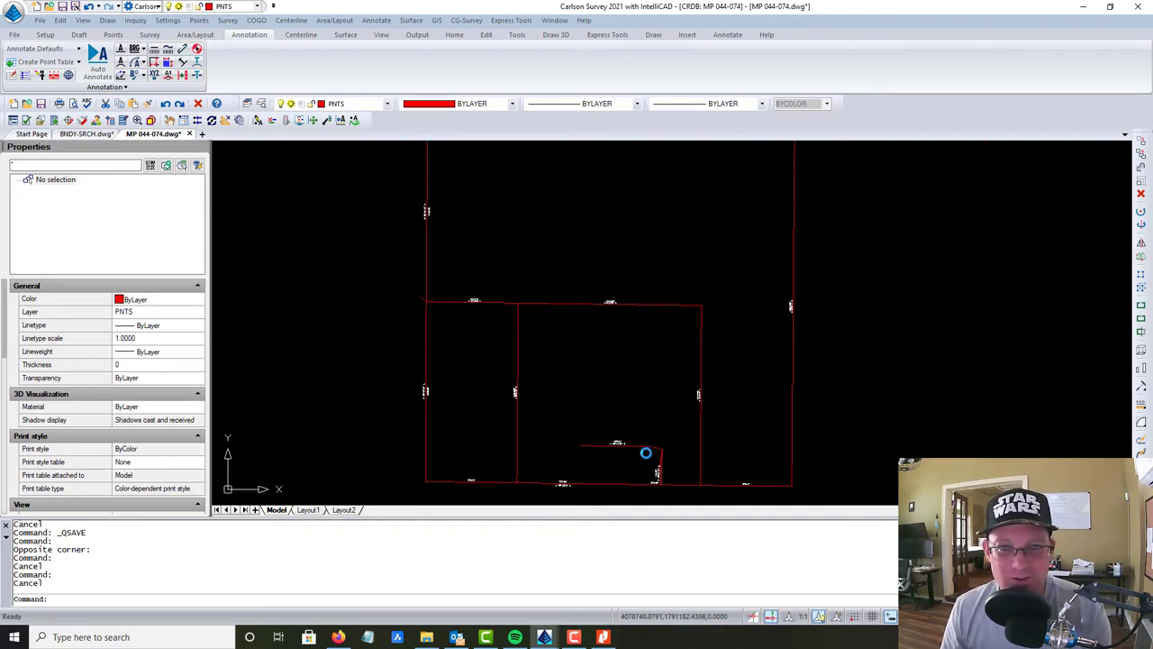
pyautogui.moveTo(611, 341); pyautogui.dragTo(607, 327, button='middle')
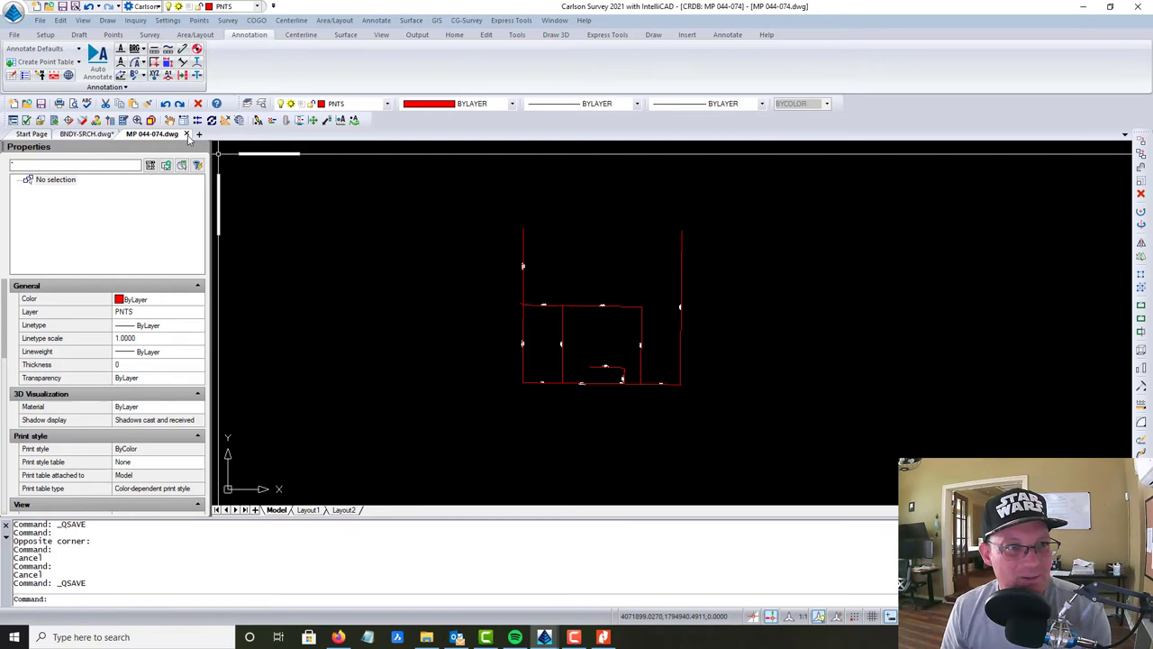
# Close the MP 044-074 drawing and insert MP 044-074.dwg into BNDY-SRCH at 0,0,0 with scale 1, redefining the existing block.
pyautogui.click(186, 134)
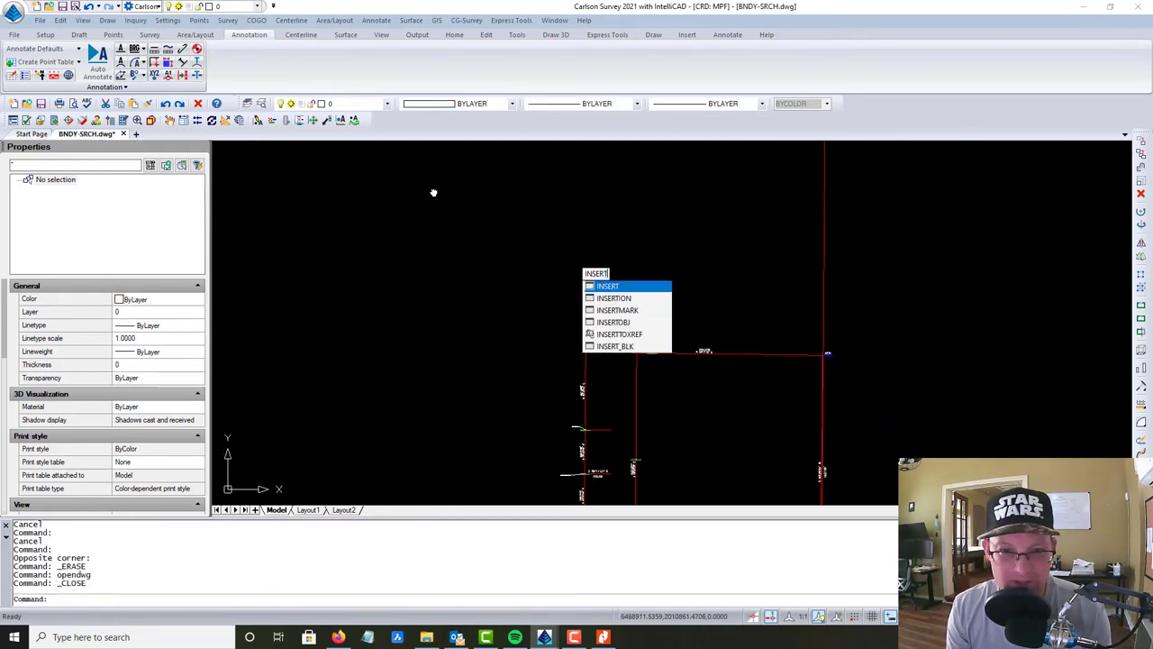
pyautogui.press('Return')
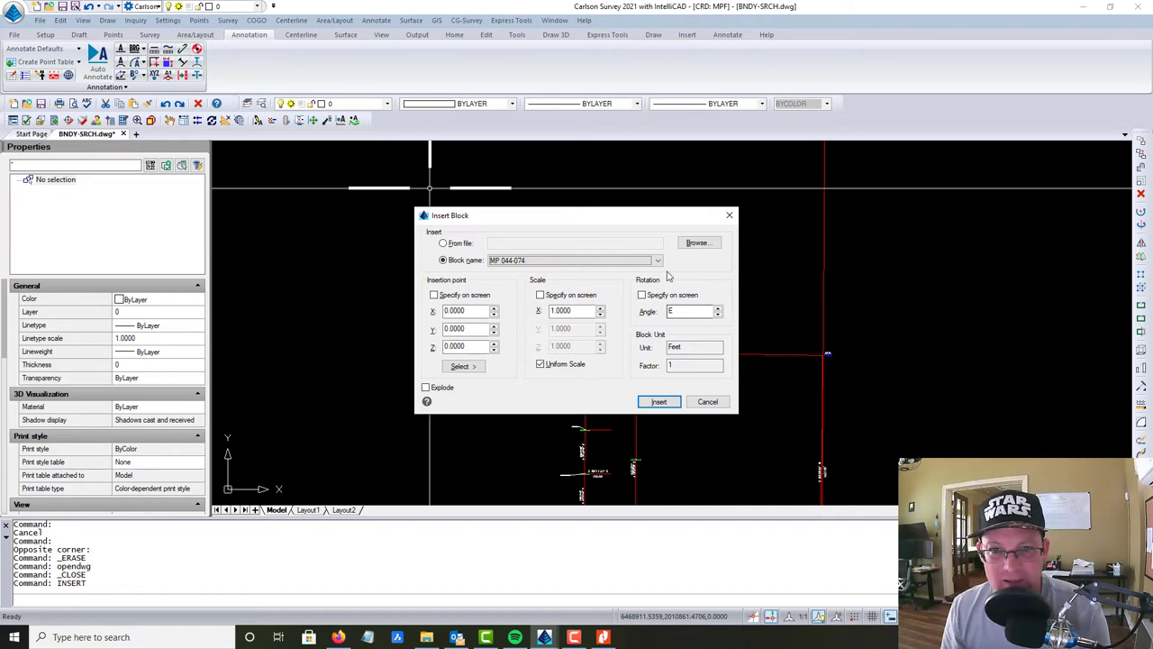
pyautogui.click(689, 245)
pyautogui.click(691, 271)
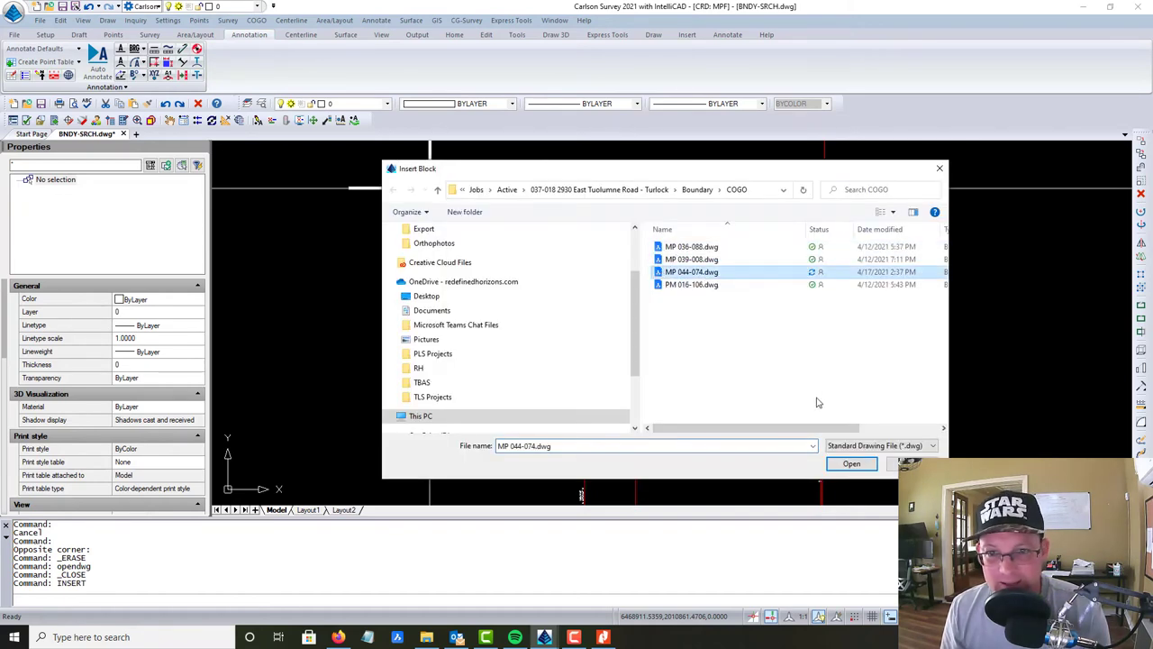
pyautogui.click(849, 462)
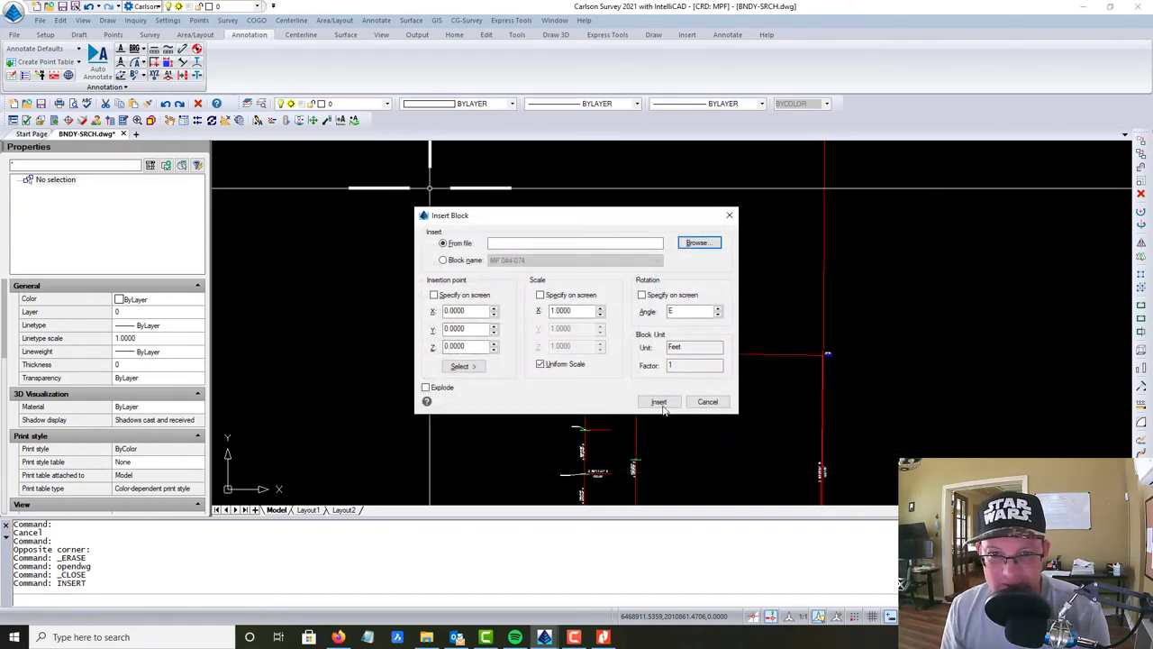
pyautogui.click(660, 404)
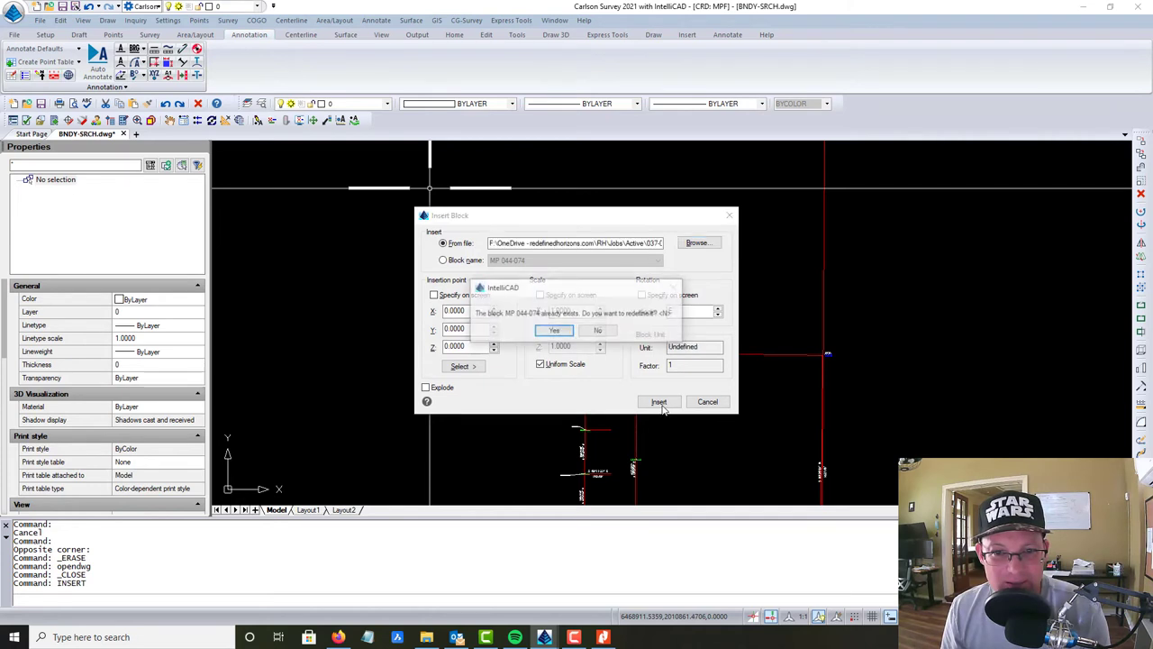
pyautogui.click(555, 331)
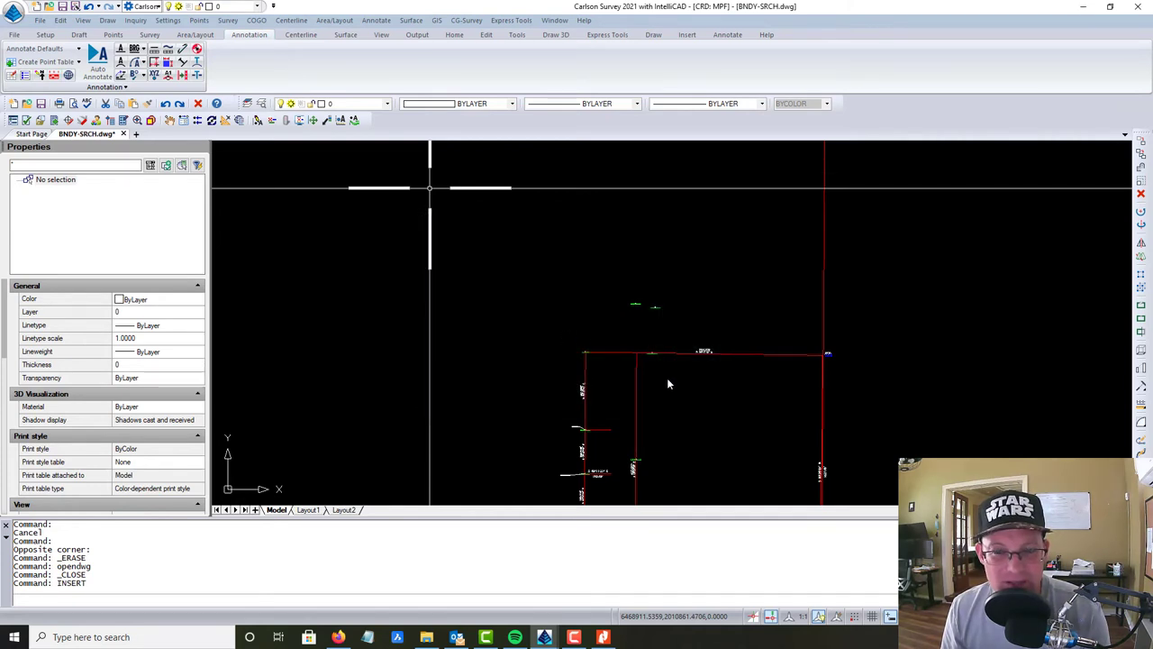
# Move the inserted MP 044-074 linework from the drawing origin to open space just north of the boundary survey.
pyautogui.scroll(-3, 604, 289)
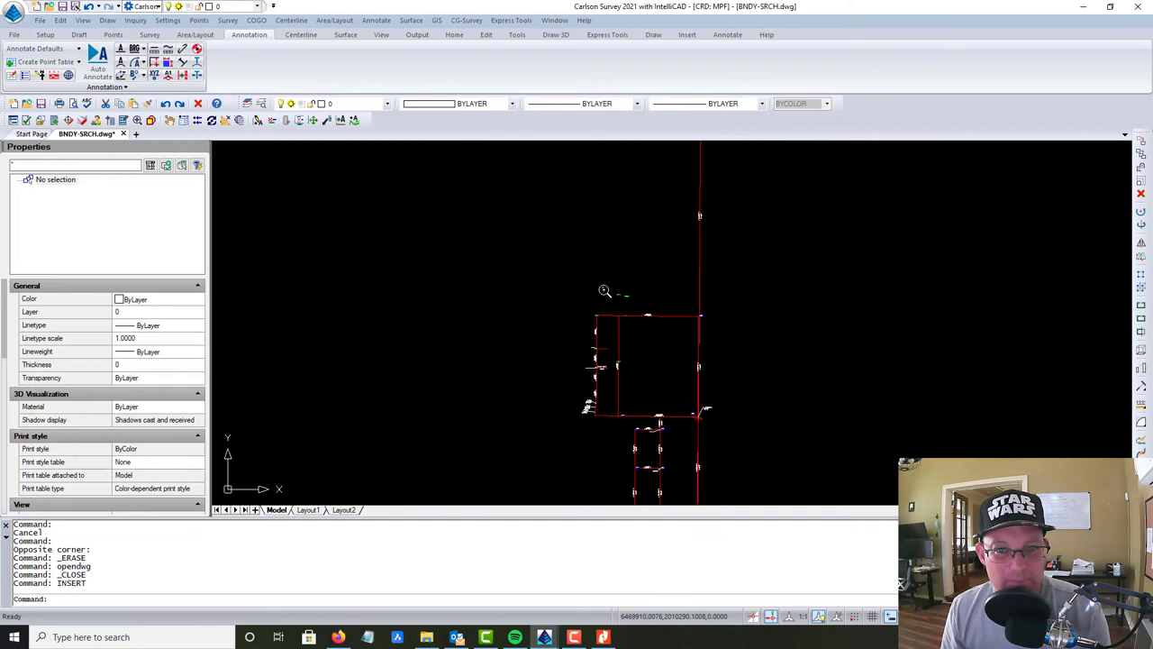
pyautogui.middleClick(438, 324)
pyautogui.middleClick(438, 325)
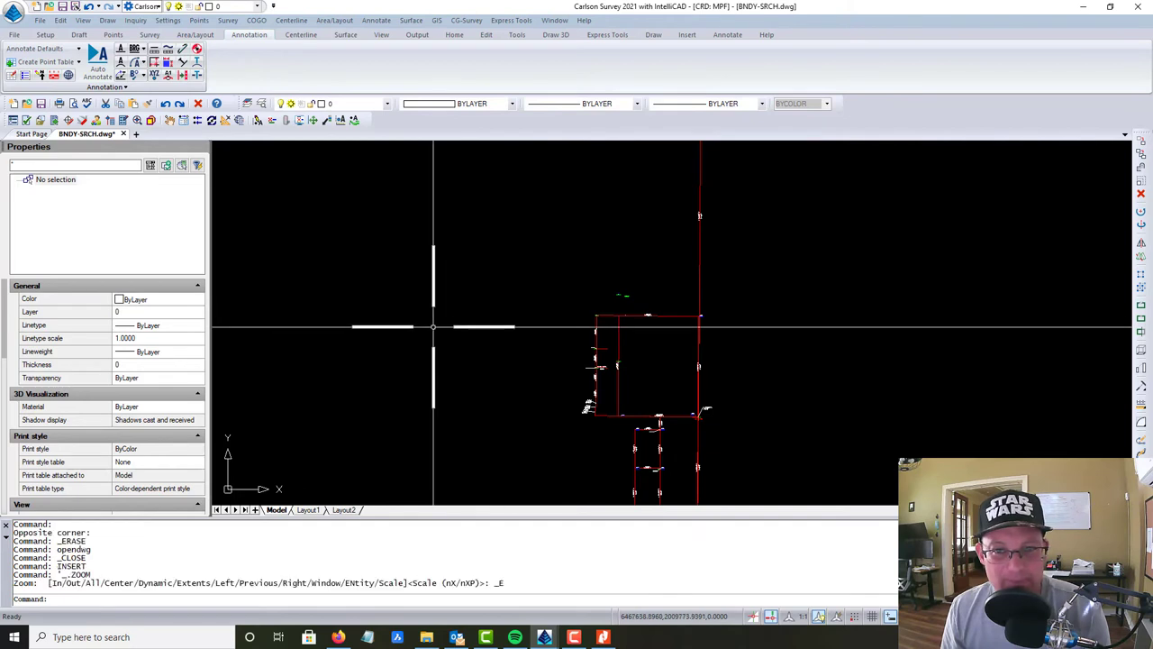
pyautogui.write('m')
pyautogui.press('Return')
pyautogui.click(517, 346)
pyautogui.click(426, 317)
pyautogui.press('Return')
pyautogui.click(437, 325)
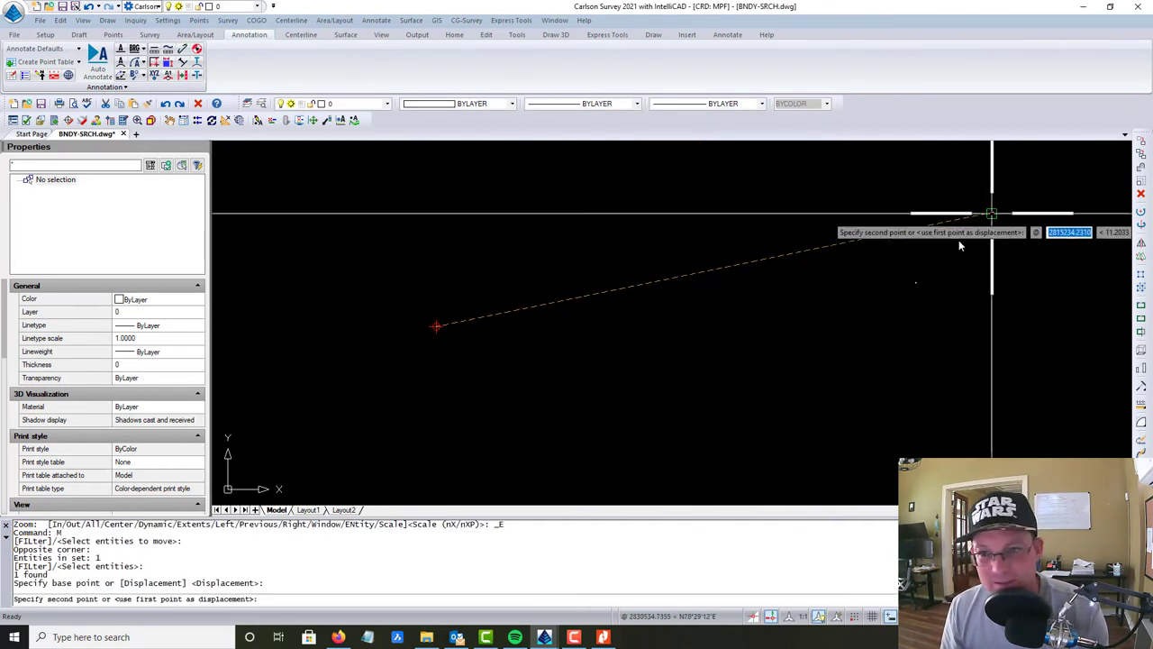
pyautogui.scroll(2, 935, 275)
pyautogui.scroll(3, 887, 266)
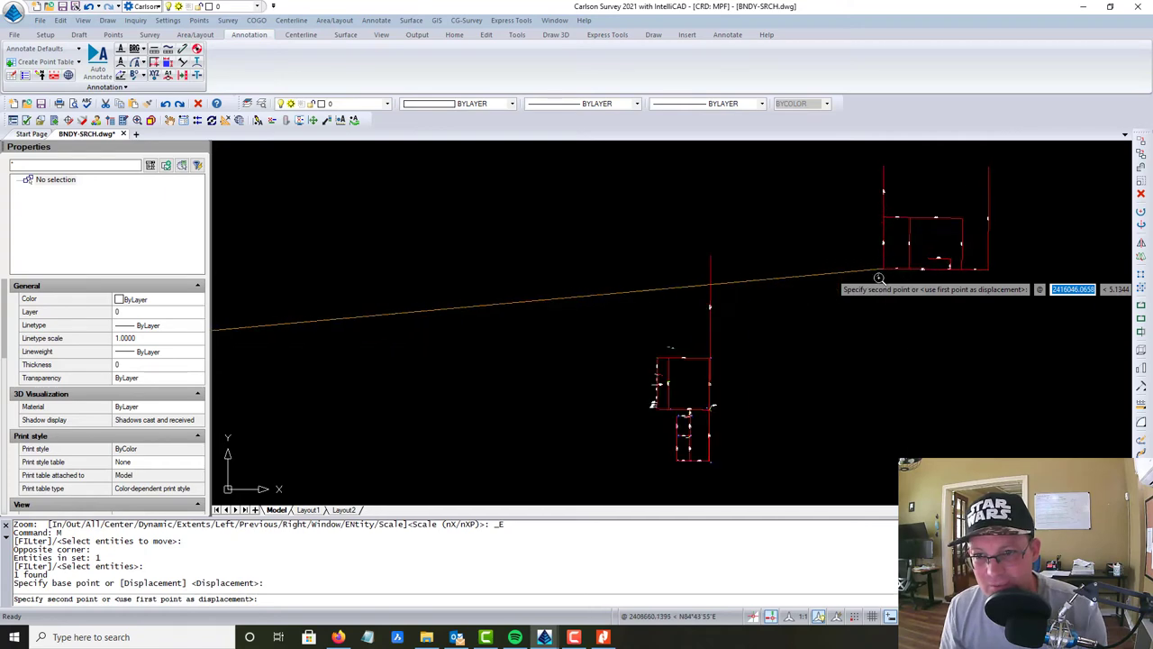
pyautogui.press('Escape')
# Move the MP 044-074 block so the upper end of the offset curve beside the 173.28' line lands on point 506.
pyautogui.scroll(5, 591, 346)
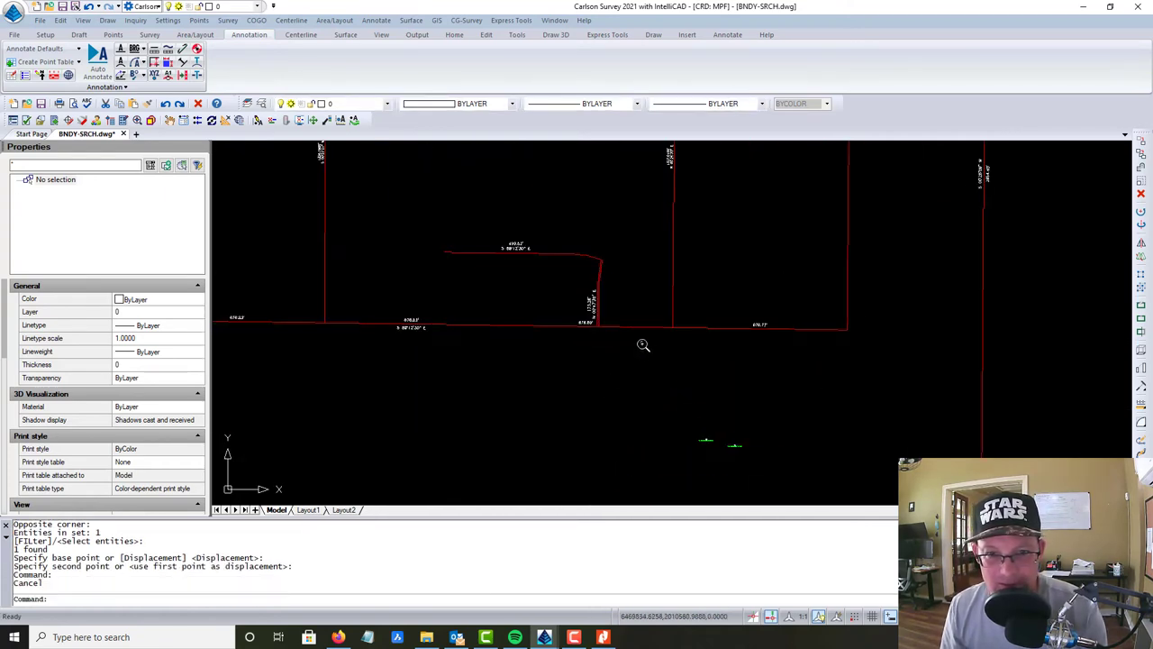
pyautogui.write('m')
pyautogui.press('Return')
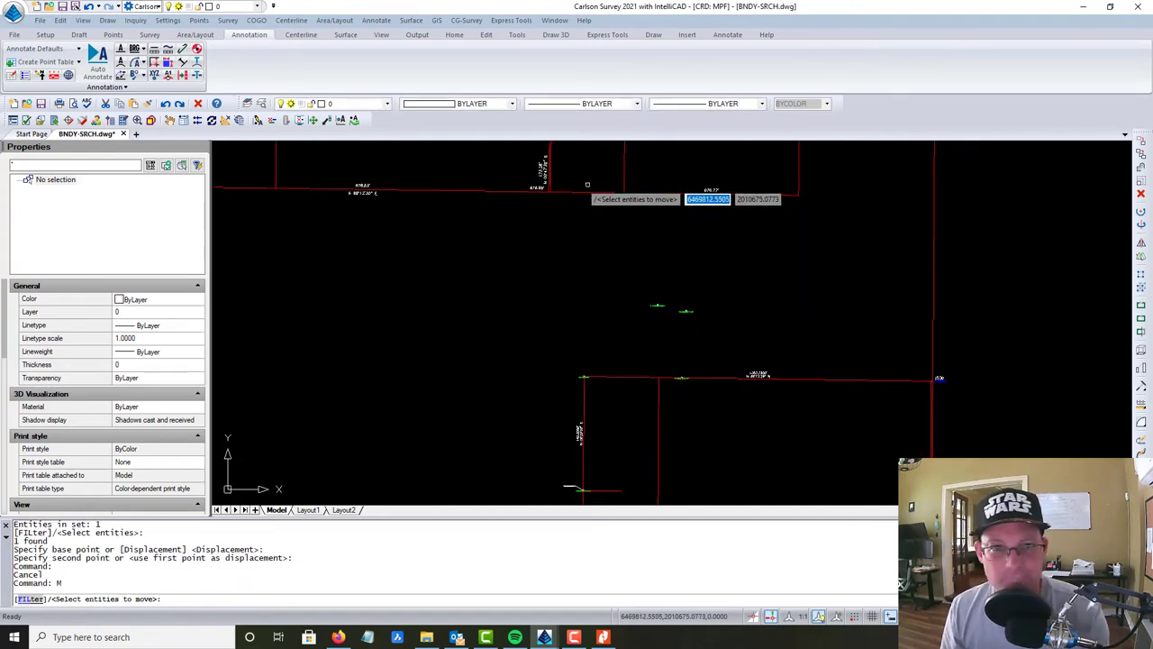
pyautogui.moveTo(587, 184); pyautogui.dragTo(569, 248, button='middle')
pyautogui.click(547, 201)
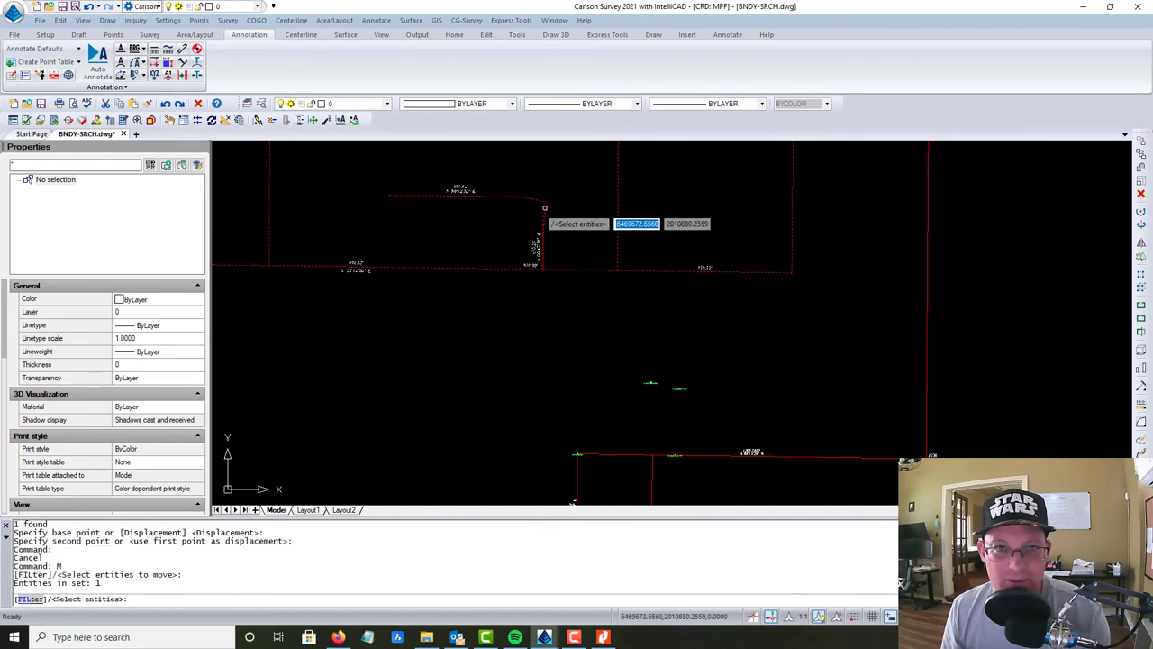
pyautogui.press('Return')
pyautogui.scroll(5, 549, 217)
pyautogui.click(554, 225)
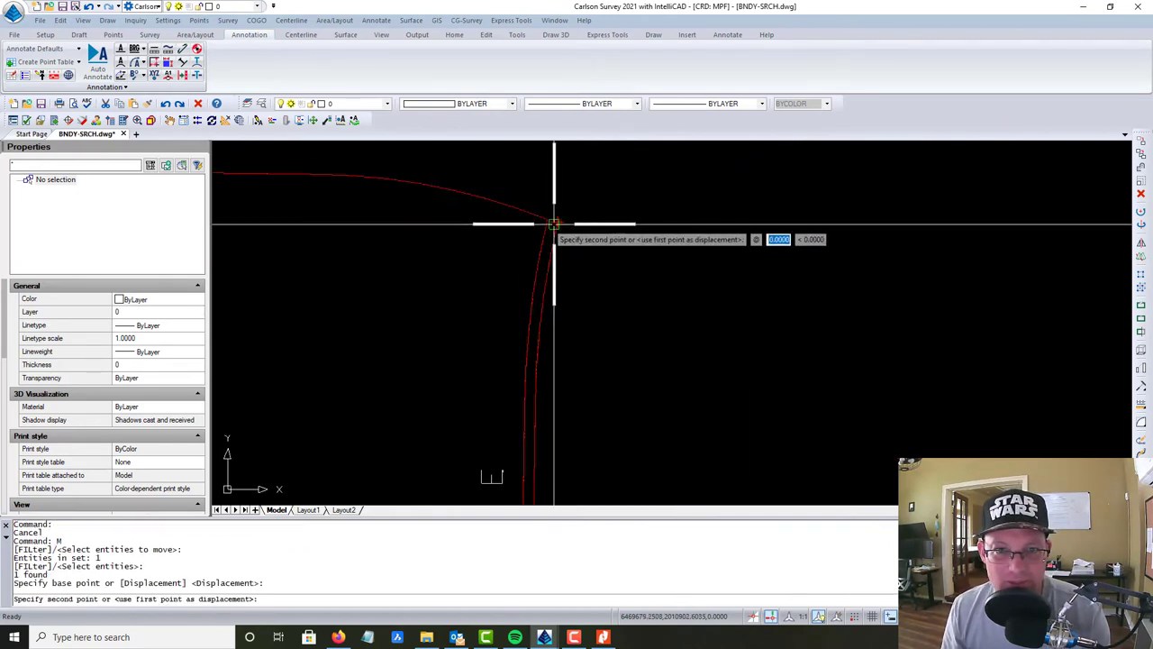
pyautogui.scroll(-6, 553, 230)
pyautogui.scroll(5, 753, 434)
pyautogui.scroll(8, 753, 434)
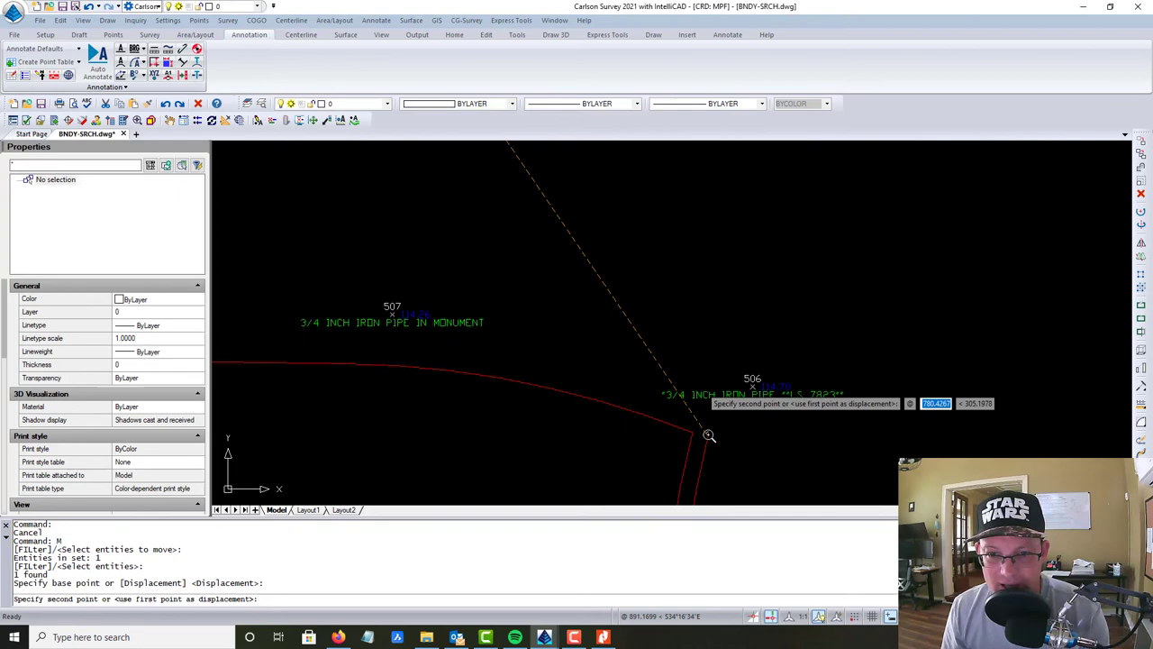
pyautogui.click(796, 338)
# Rotate the MP 044-074 block about point 506 by reference, aligning the start of its curve with point 507.
pyautogui.scroll(-10, 514, 283)
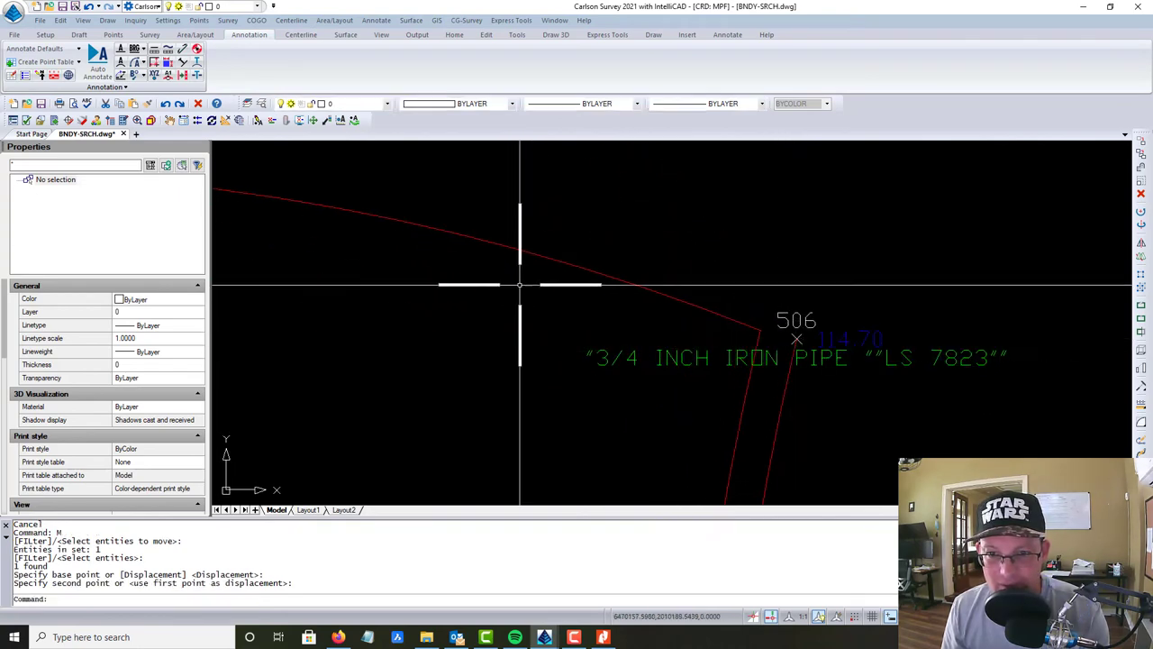
pyautogui.write('RO')
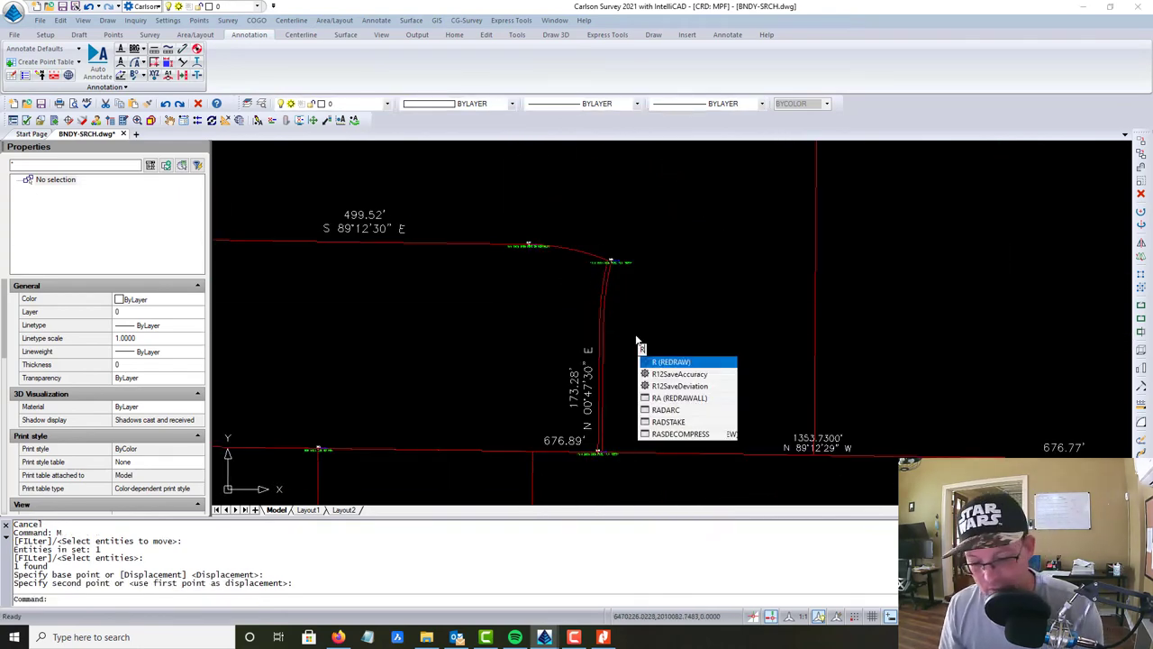
pyautogui.press('Return')
pyautogui.click(634, 334)
pyautogui.click(571, 298)
pyautogui.scroll(8, 592, 261)
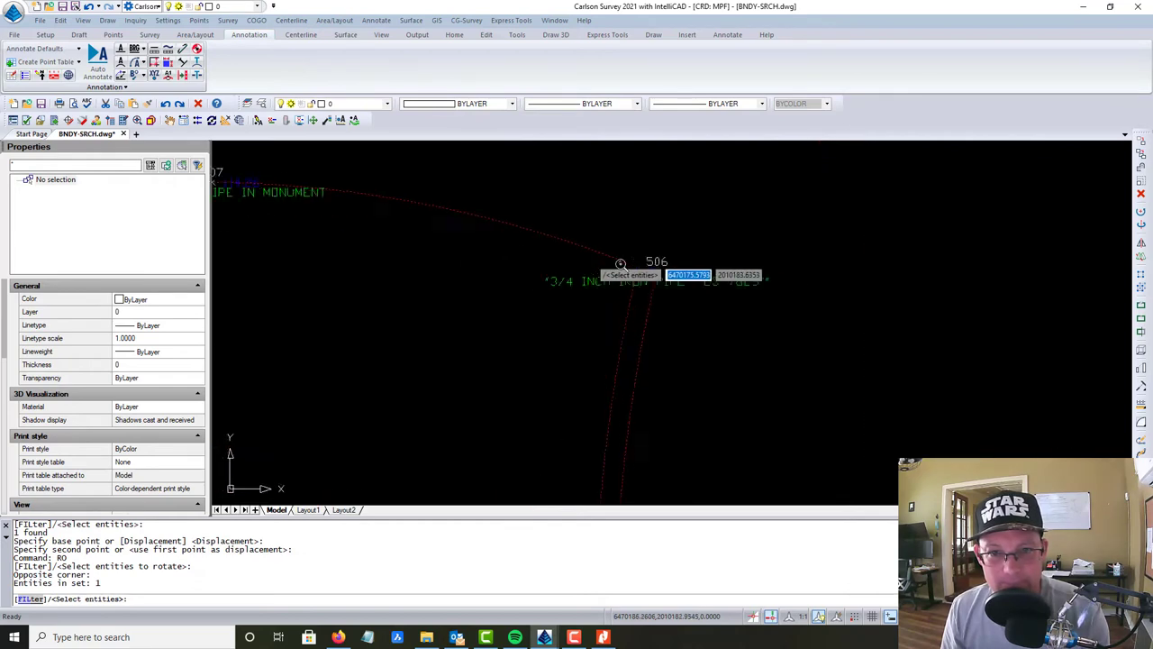
pyautogui.press('Return')
pyautogui.click(683, 269)
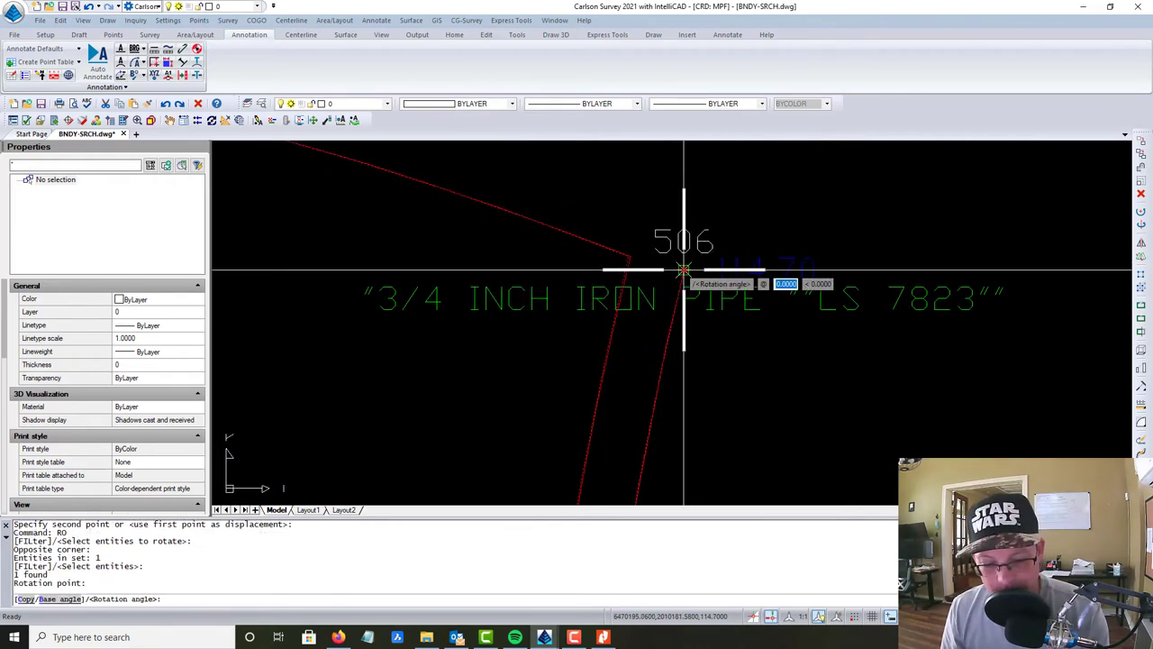
pyautogui.write('R')
pyautogui.press('Return')
pyautogui.click(684, 269)
pyautogui.scroll(-5, 587, 329)
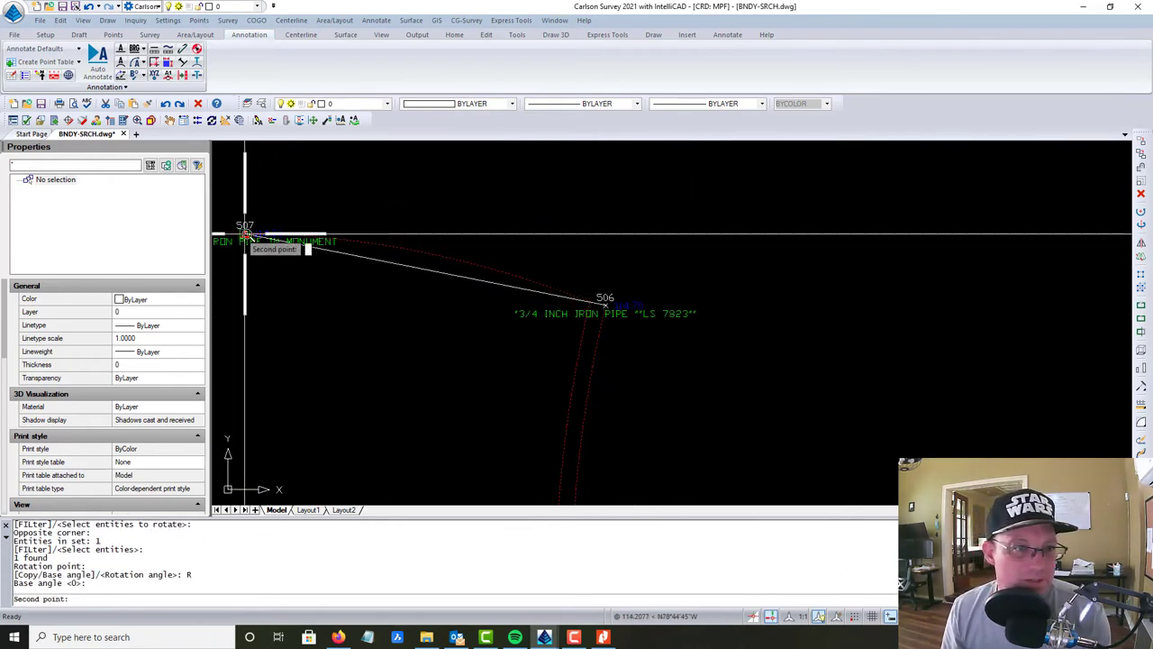
pyautogui.scroll(8, 261, 247)
pyautogui.click(389, 245)
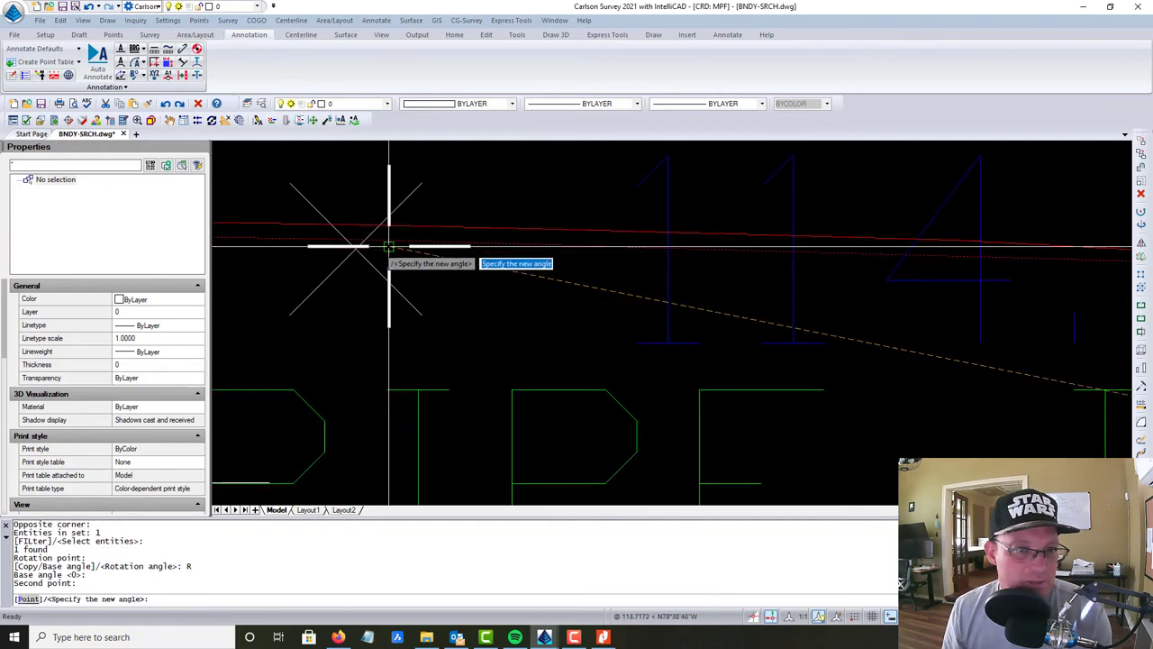
pyautogui.press('Escape')
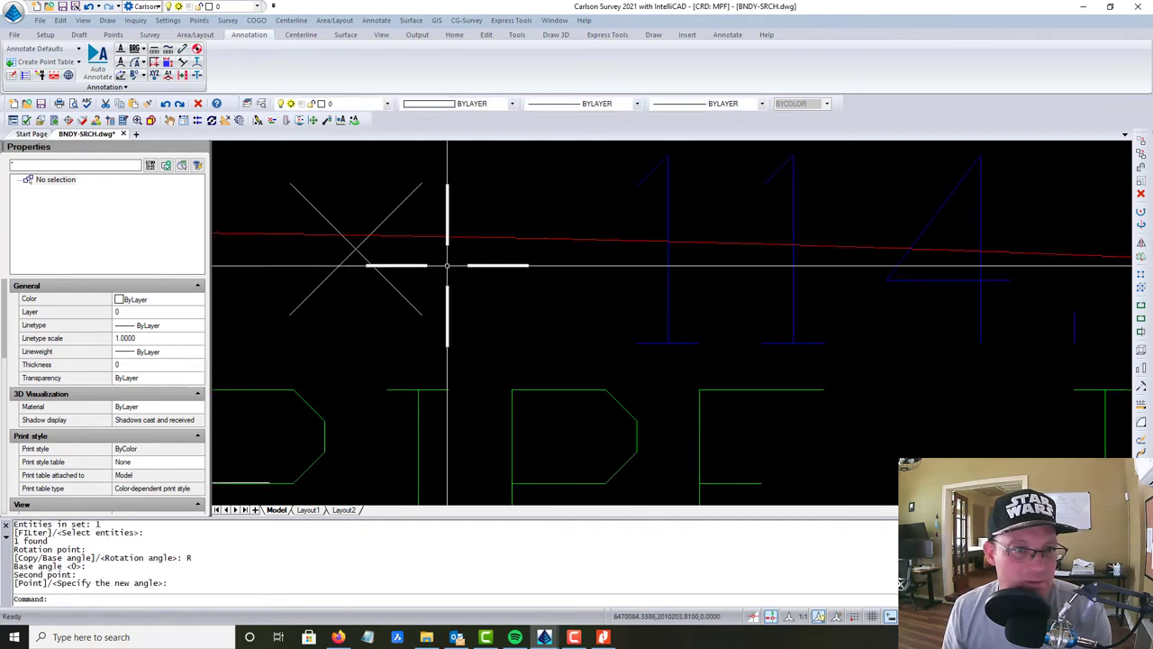
# Examine how the lower end of the 173.28' line fits against point 508.
pyautogui.scroll(-5, 384, 232)
pyautogui.moveTo(655, 361); pyautogui.dragTo(658, 134, button='middle')
pyautogui.moveTo(635, 378); pyautogui.dragTo(655, 106, button='middle')
pyautogui.scroll(5, 669, 360)
pyautogui.scroll(6, 576, 454)
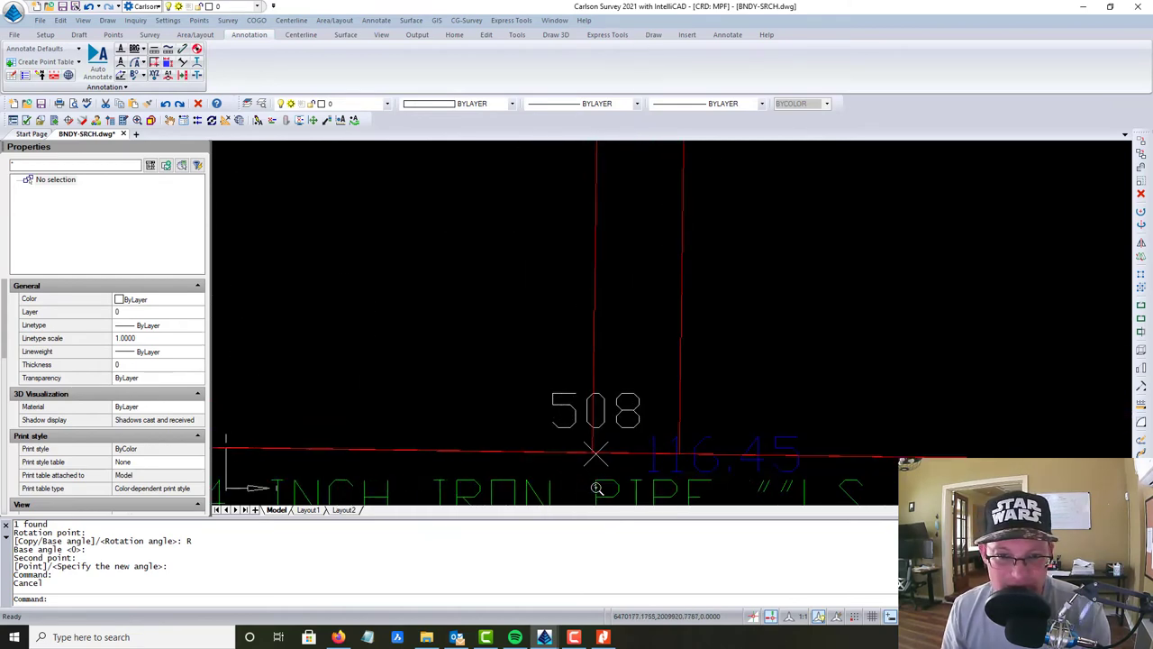
pyautogui.press('Escape')
pyautogui.scroll(3, 589, 406)
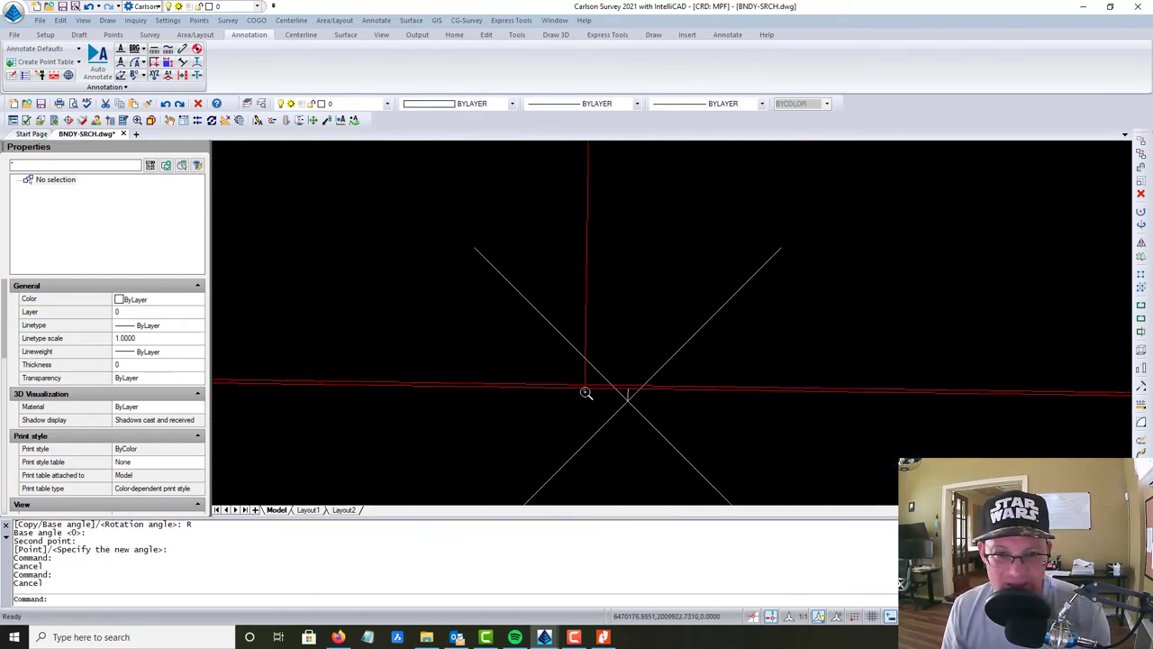
pyautogui.scroll(-2, 587, 391)
pyautogui.press('Escape')
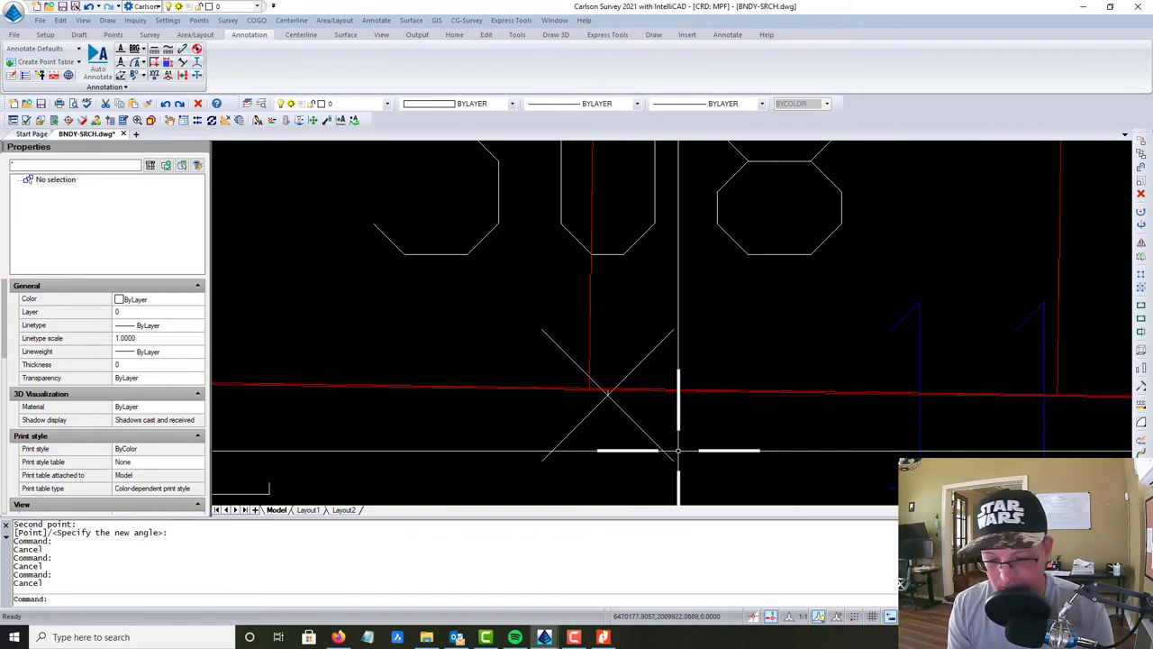
# Measure the gap between the lower end of the 173.28' line and point 508 with an aligned dimension, without placing it.
pyautogui.write('dim')
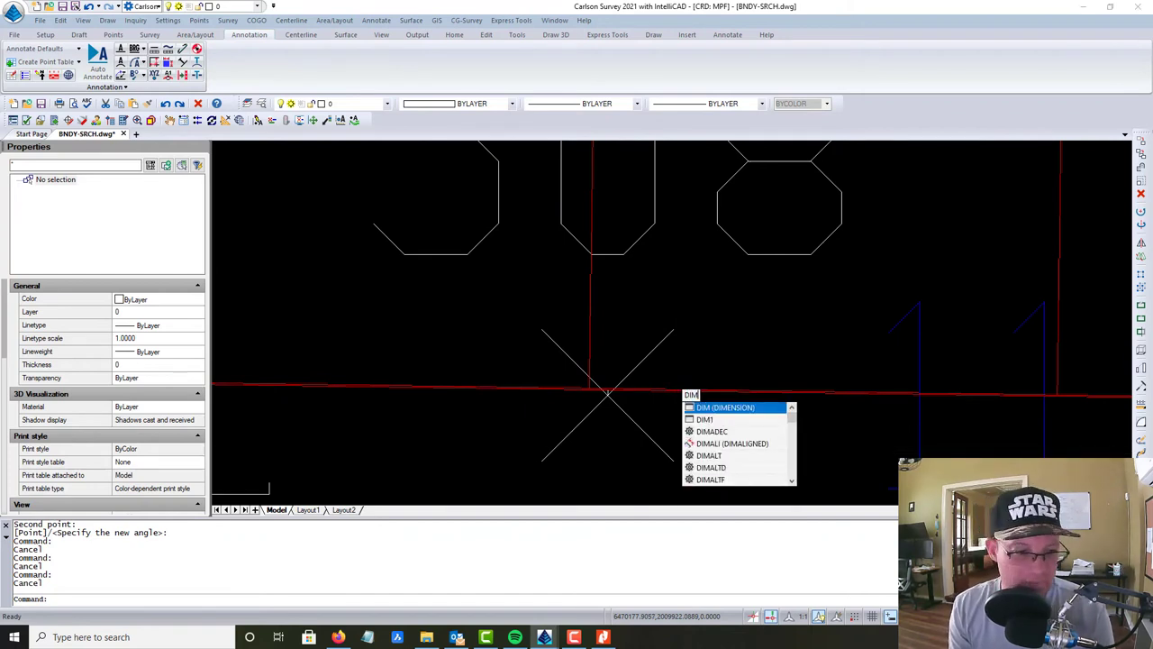
pyautogui.press('Return')
pyautogui.write('al')
pyautogui.press('Return')
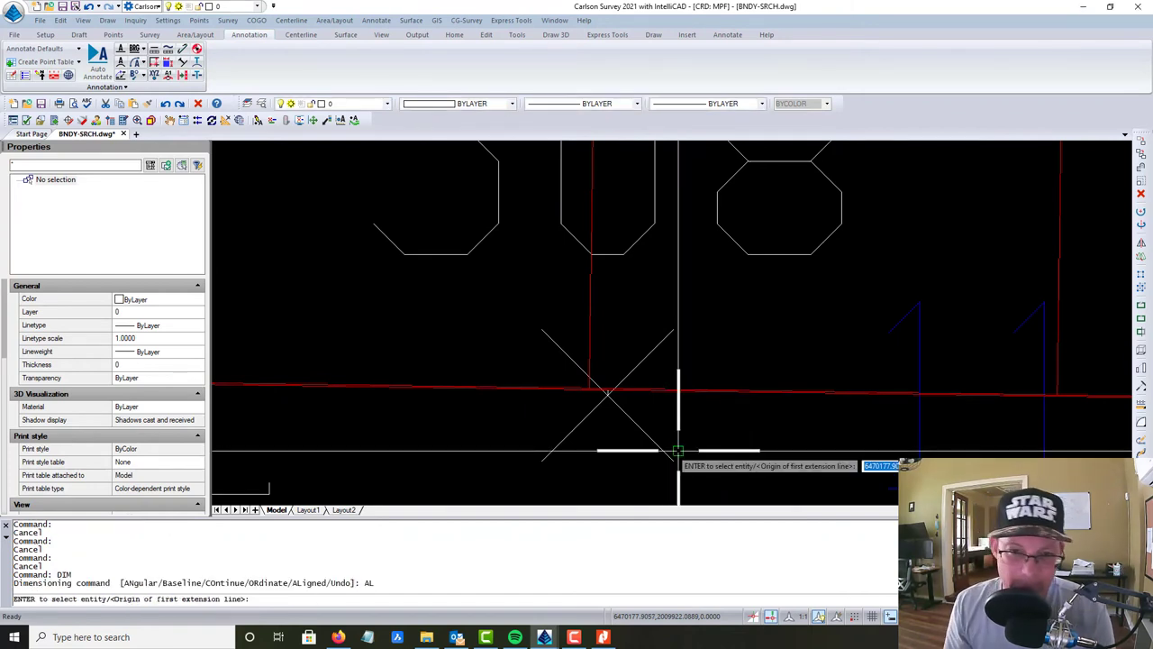
pyautogui.click(590, 389)
pyautogui.click(608, 393)
pyautogui.scroll(-5, 608, 397)
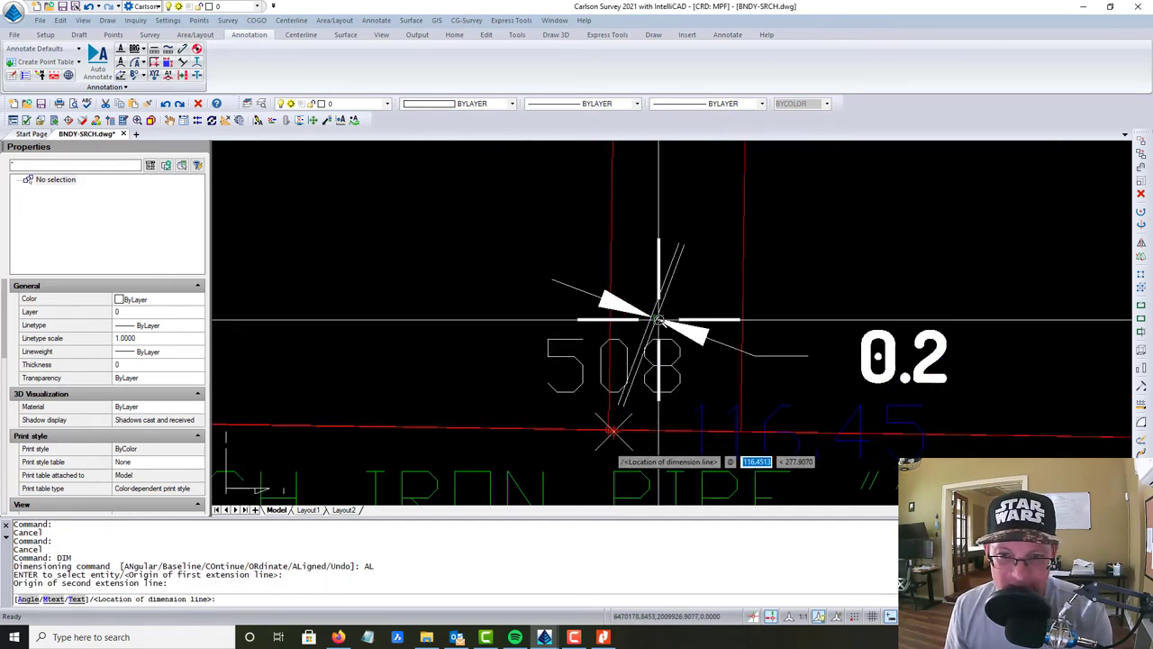
pyautogui.press('Escape')
pyautogui.scroll(-2, 650, 357)
pyautogui.scroll(-3, 630, 361)
pyautogui.scroll(3, 600, 383)
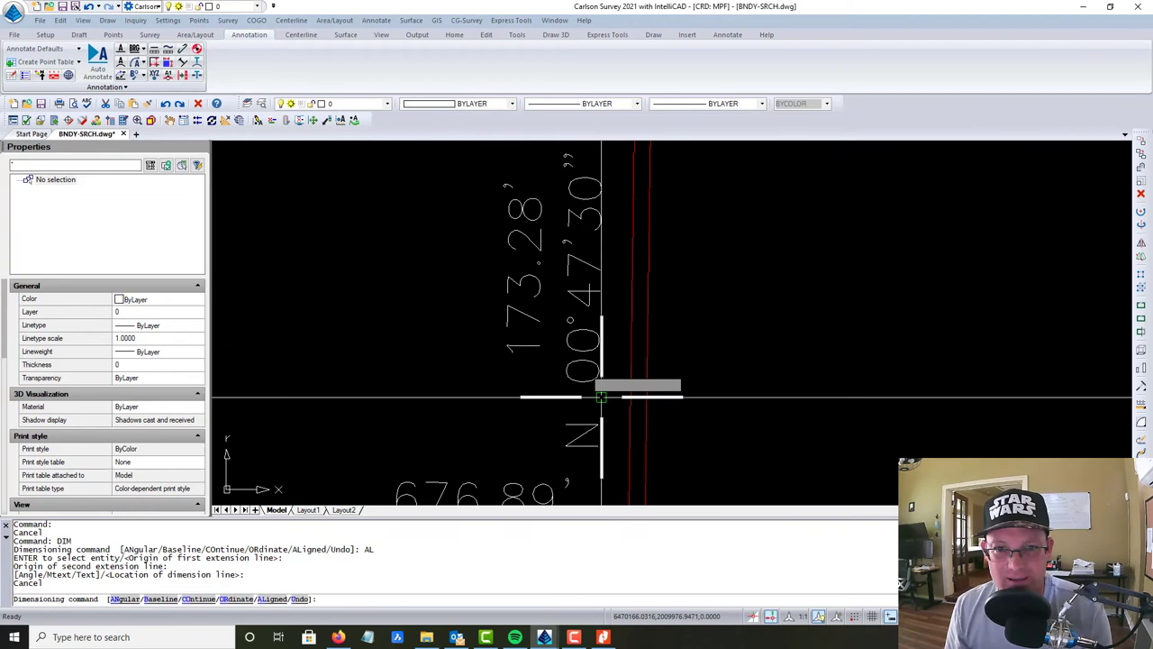
pyautogui.scroll(-4, 554, 263)
pyautogui.scroll(4, 556, 249)
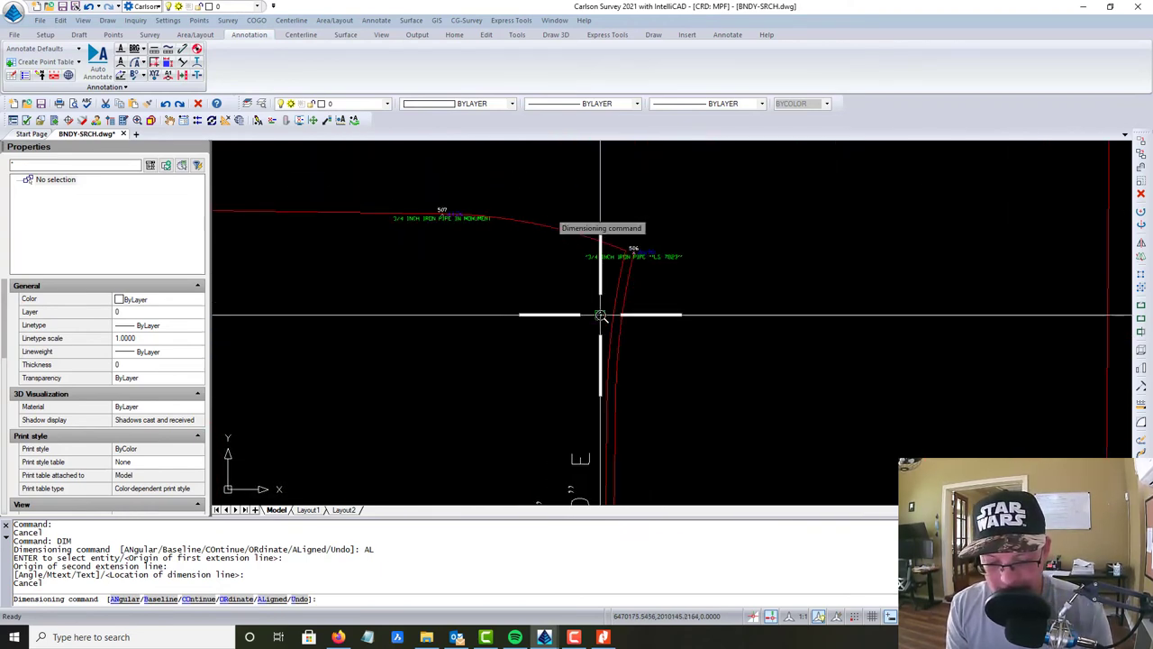
pyautogui.write('RO')
pyautogui.press('Return')
pyautogui.press('Escape')
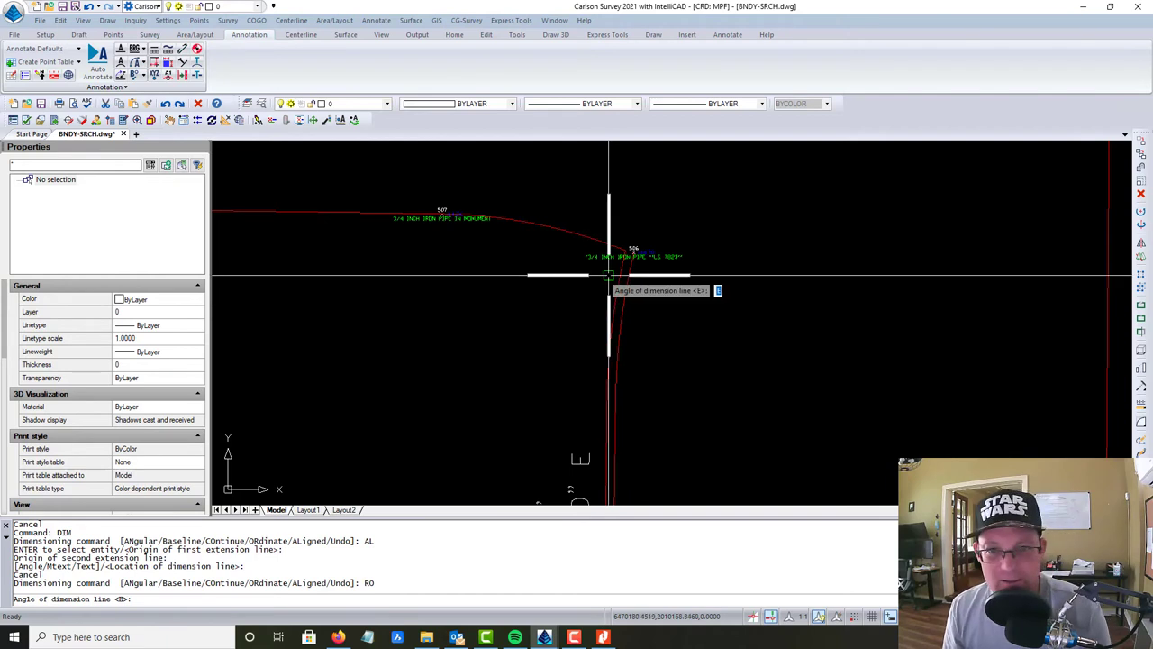
pyautogui.write('RO')
pyautogui.press('Return')
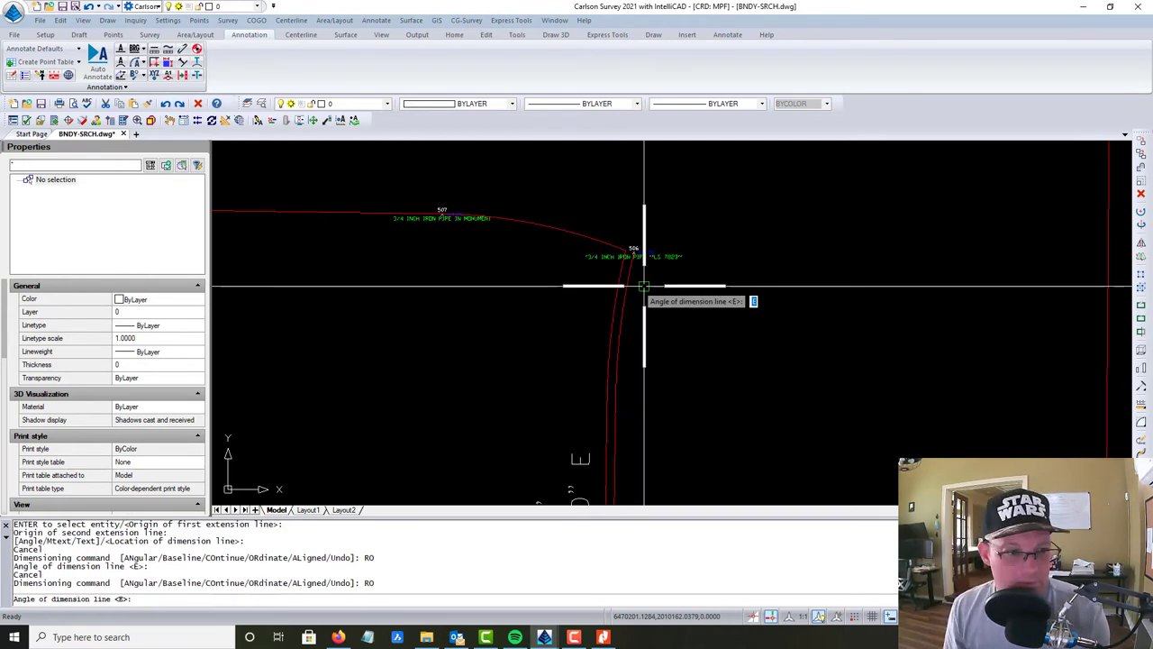
pyautogui.press('Escape')
pyautogui.press('Escape')
# Rotate the MP 044-074 block about point 506 by reference, aligning the lower end of its 173.28' line with point 508.
pyautogui.write('RO')
pyautogui.press('Return')
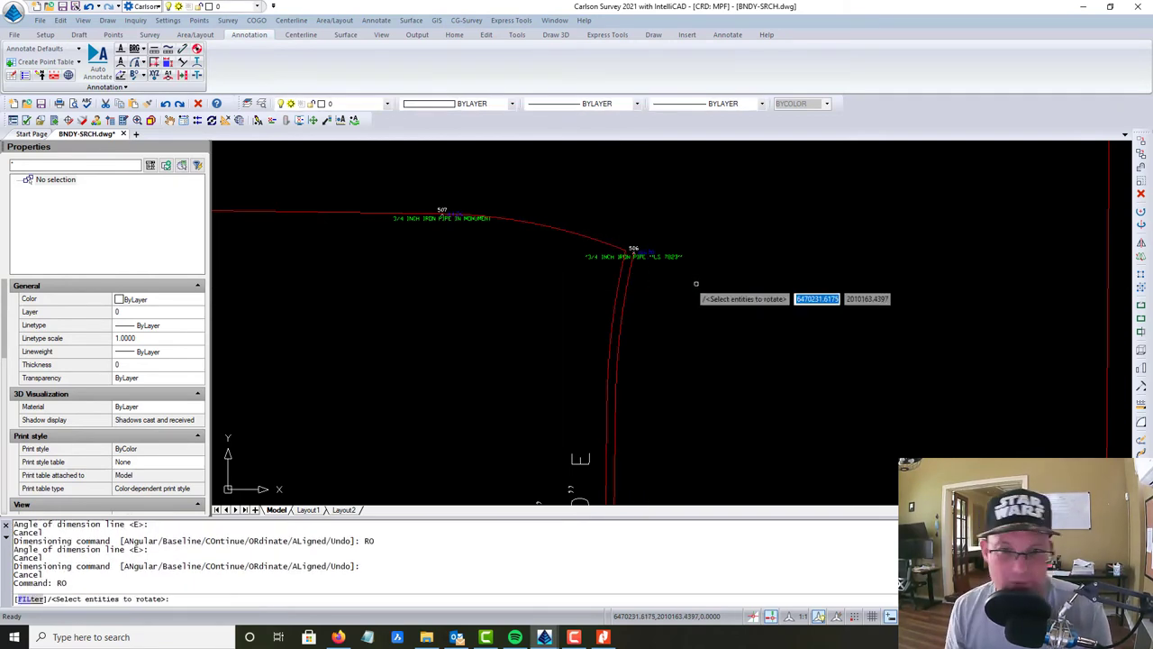
pyautogui.click(616, 248)
pyautogui.scroll(10, 613, 243)
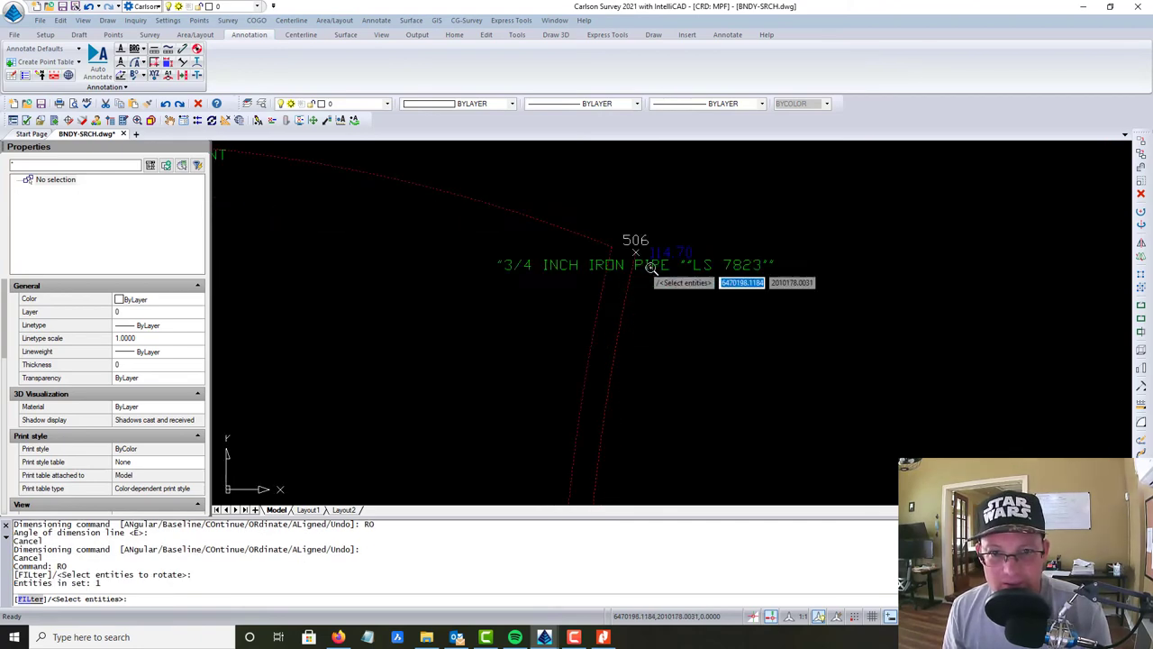
pyautogui.press('Return')
pyautogui.click(628, 244)
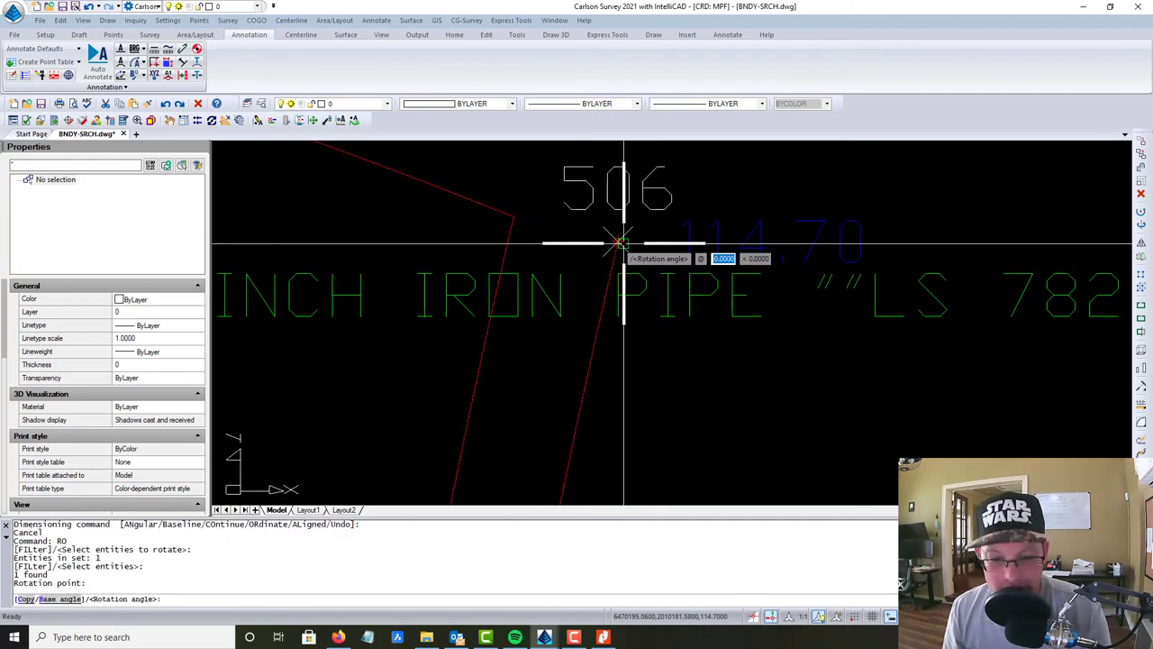
pyautogui.write('R')
pyautogui.press('Return')
pyautogui.click(625, 248)
pyautogui.scroll(-9, 663, 284)
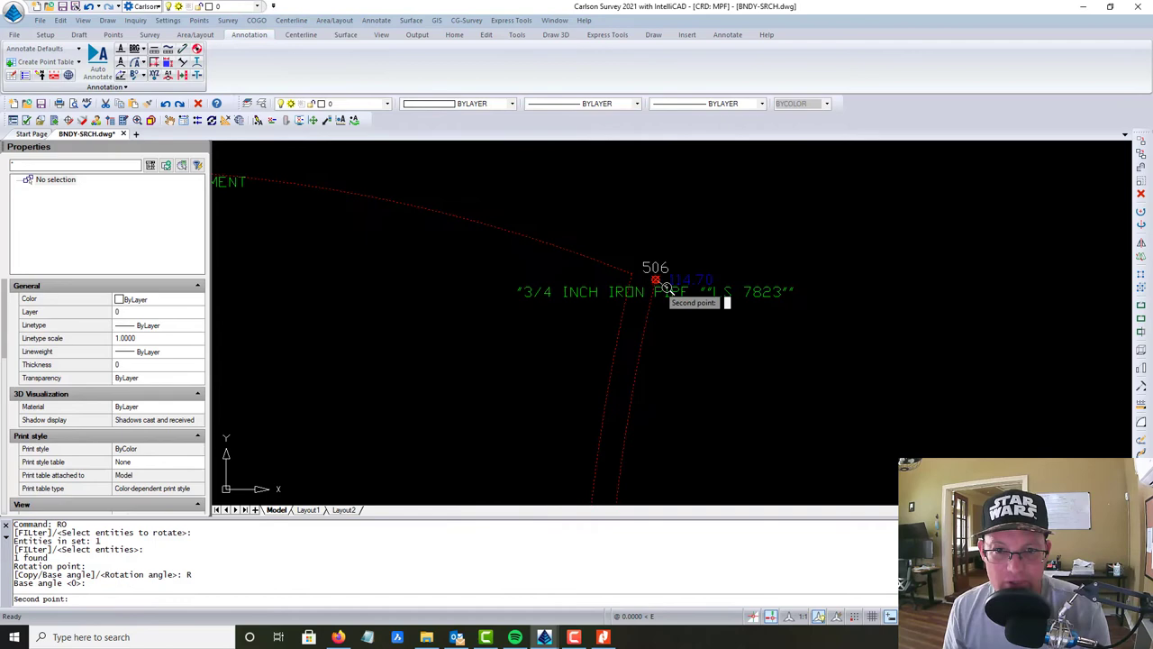
pyautogui.scroll(5, 677, 371)
pyautogui.scroll(10, 645, 358)
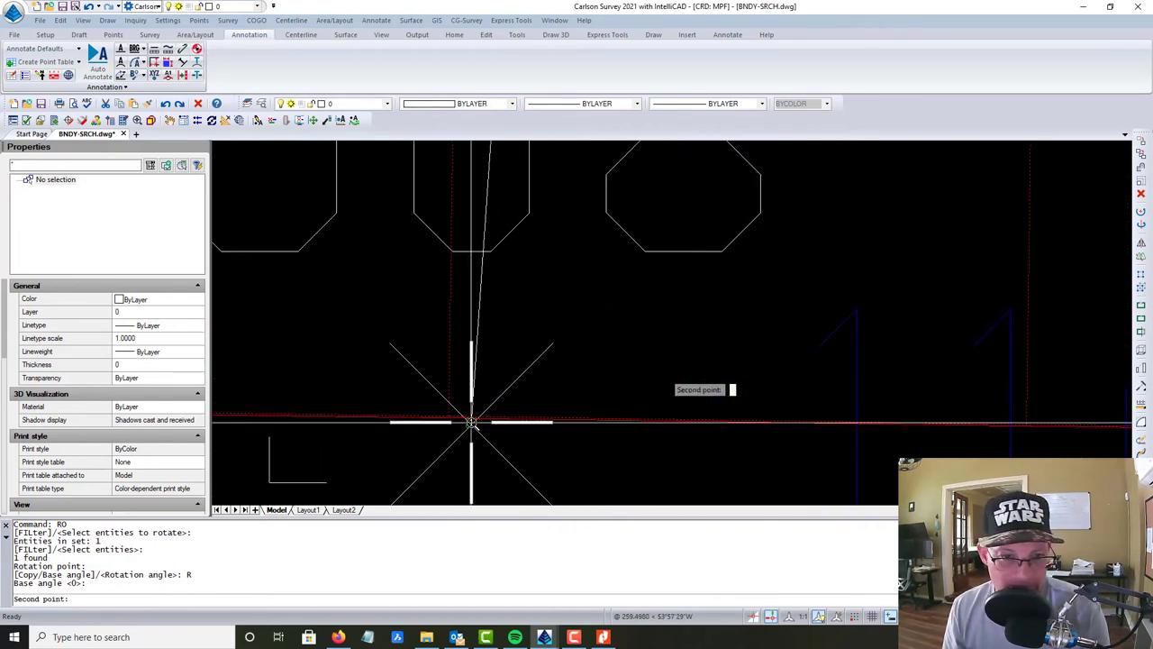
pyautogui.click(422, 407)
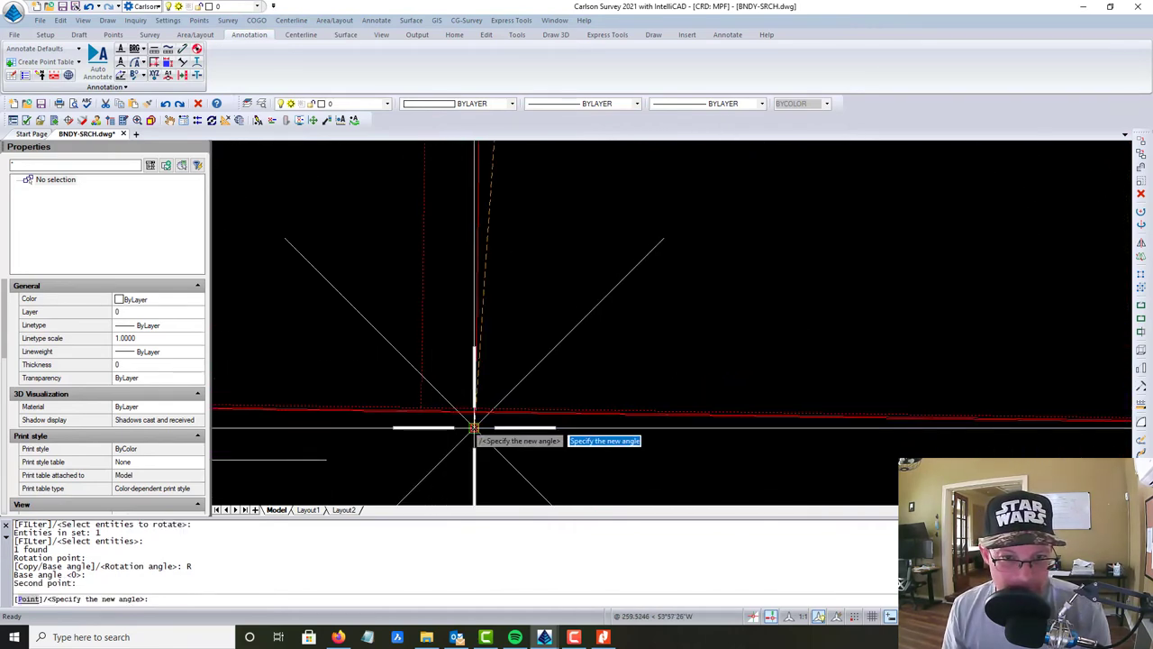
pyautogui.click(476, 426)
pyautogui.scroll(8, 483, 417)
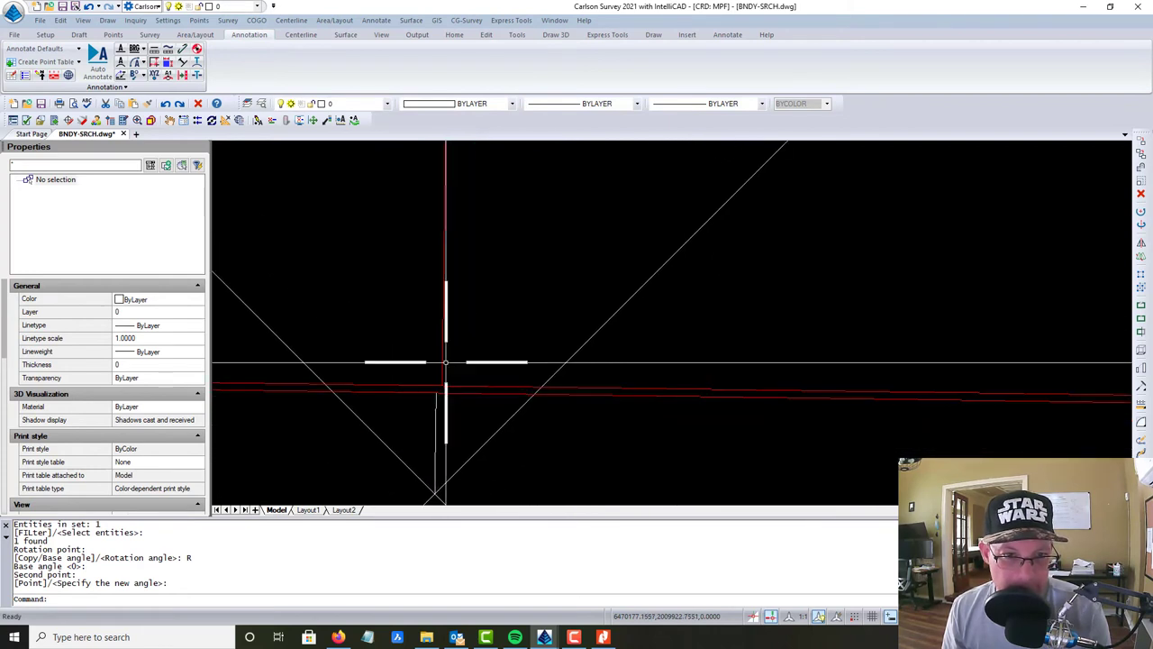
pyautogui.scroll(-5, 437, 401)
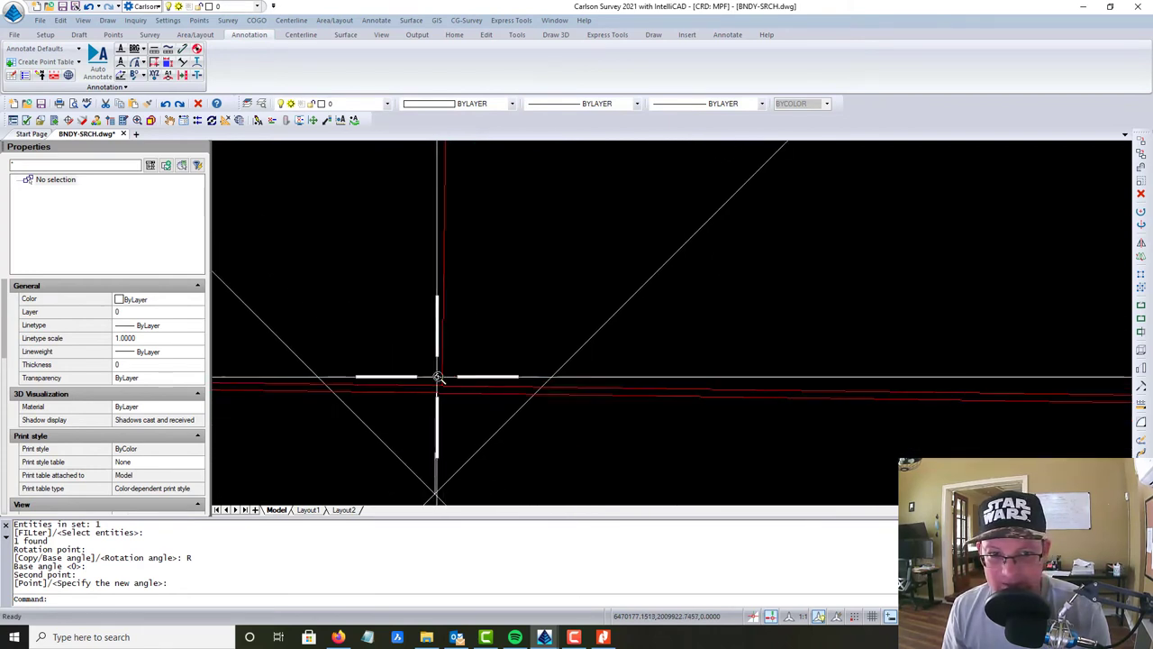
pyautogui.scroll(3, 439, 386)
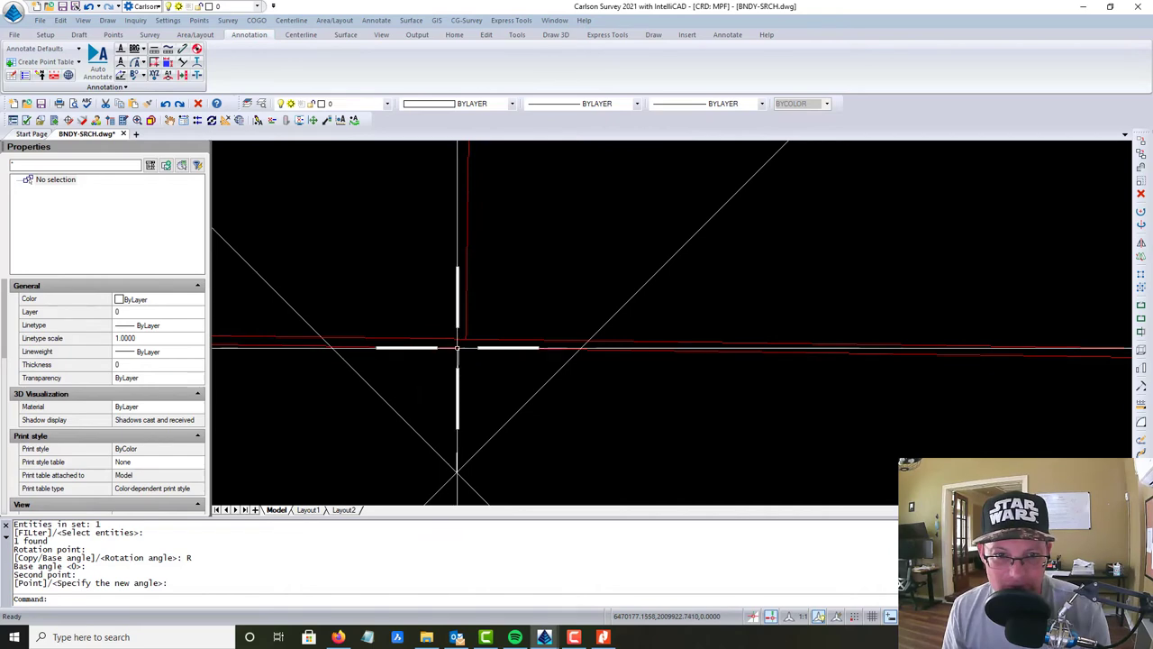
# Measure the gap between point 507 and the start of the MP 044-074 curve with an aligned dimension, without placing it.
pyautogui.scroll(-8, 464, 361)
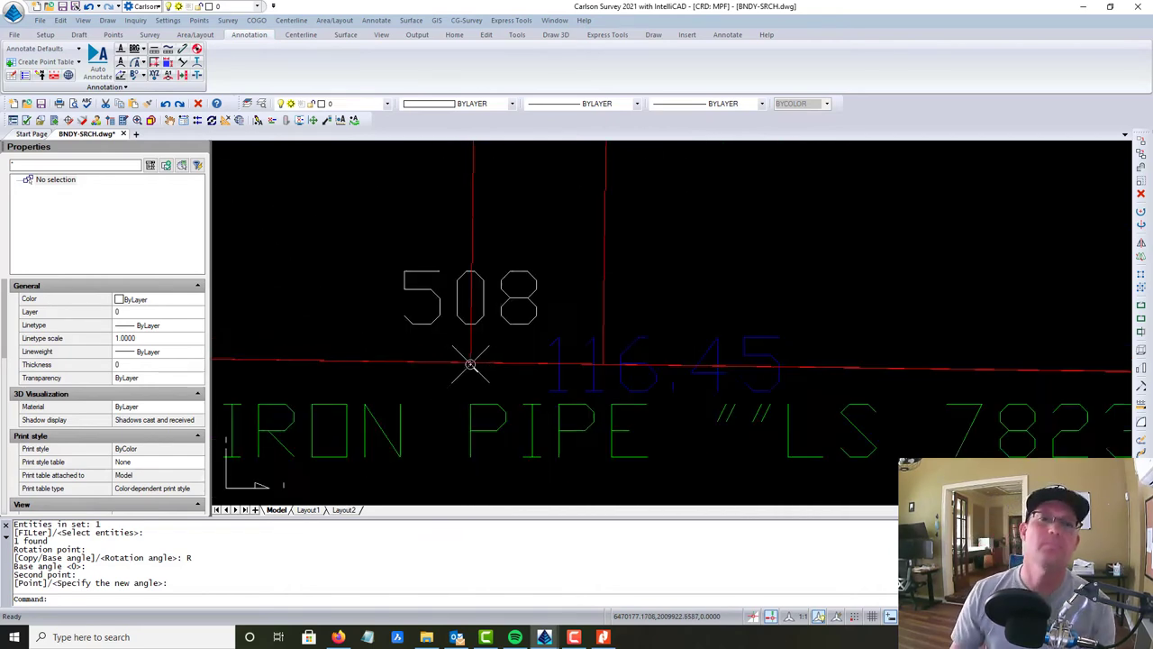
pyautogui.moveTo(468, 270); pyautogui.dragTo(550, 447, button='middle')
pyautogui.scroll(1, 547, 436)
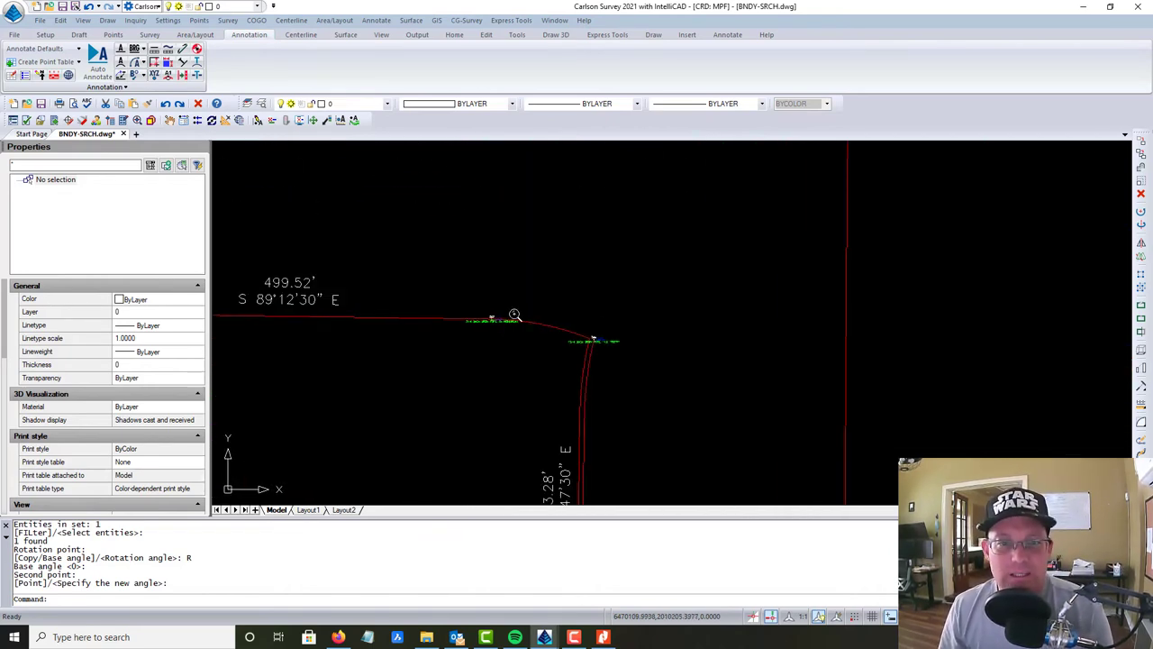
pyautogui.scroll(5, 528, 314)
pyautogui.scroll(7, 449, 334)
pyautogui.scroll(5, 496, 363)
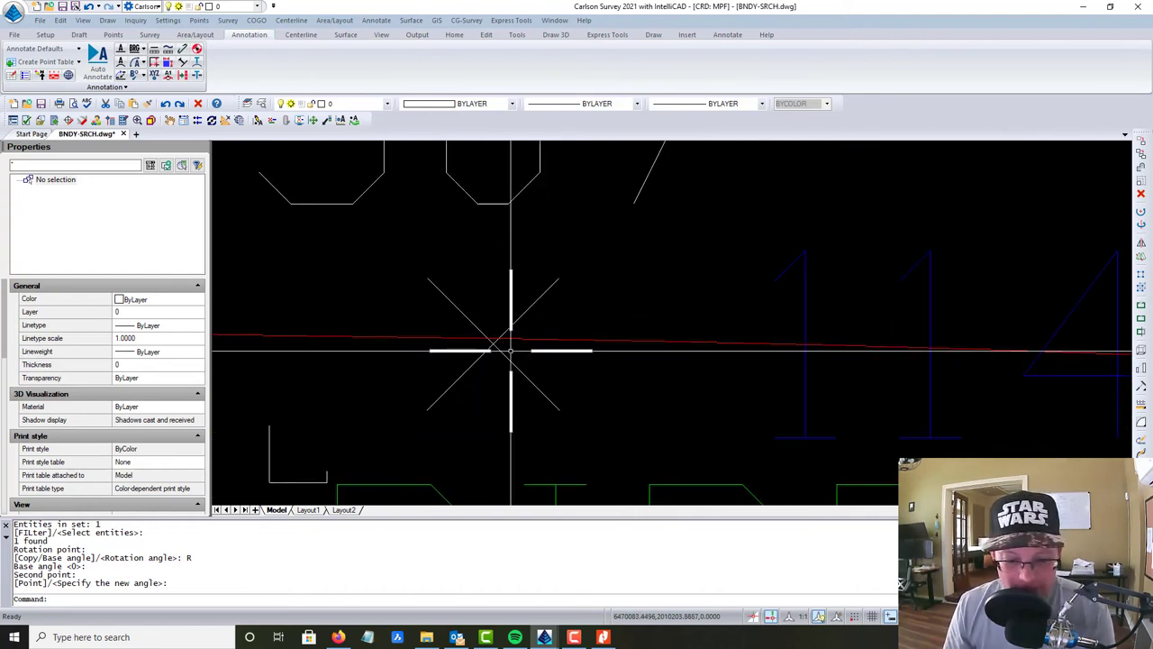
pyautogui.write('ALIG')
pyautogui.press('BackSpace')
pyautogui.press('BackSpace')
pyautogui.press('BackSpace')
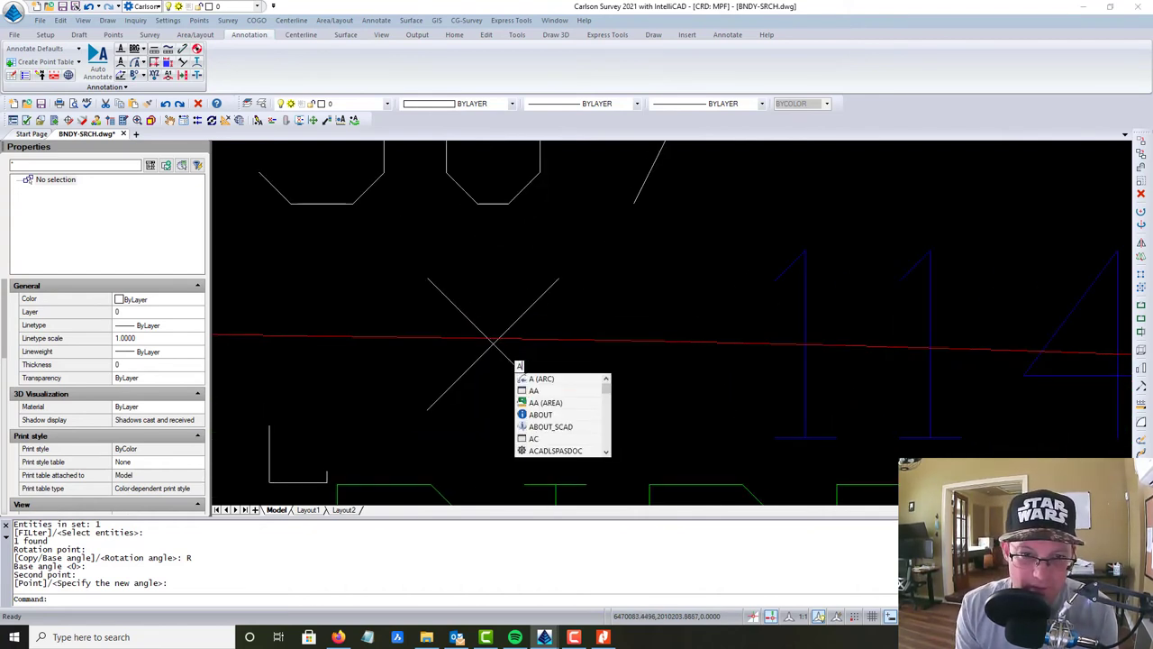
pyautogui.write('DIM')
pyautogui.press('Return')
pyautogui.write('AL')
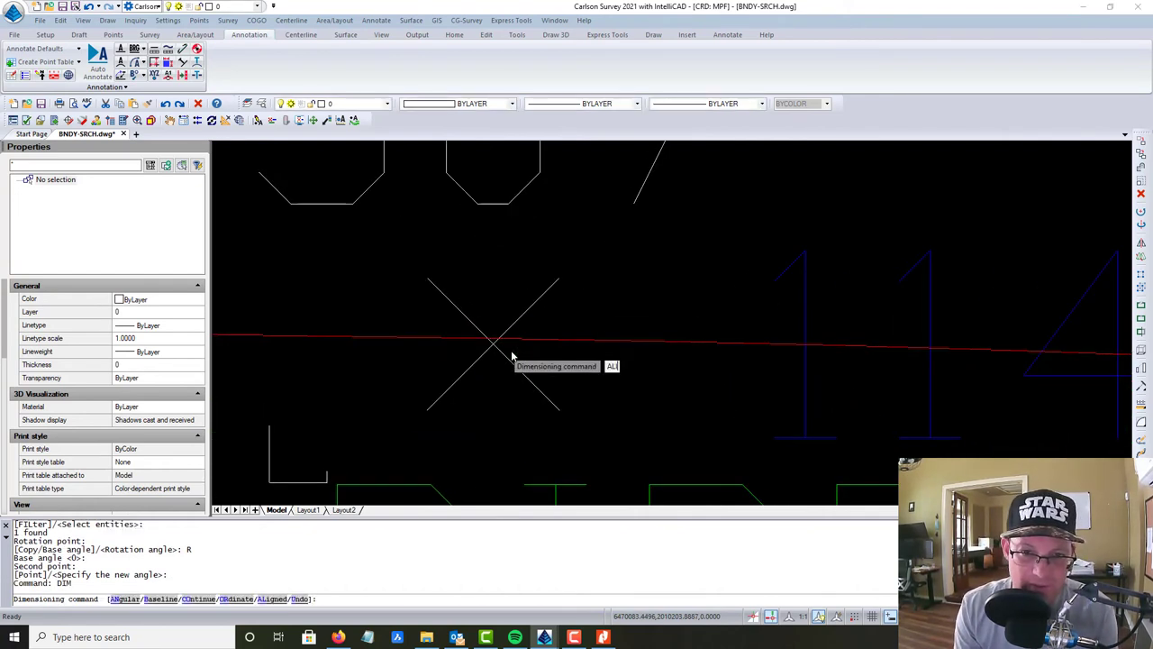
pyautogui.write('IGNED')
pyautogui.press('Return')
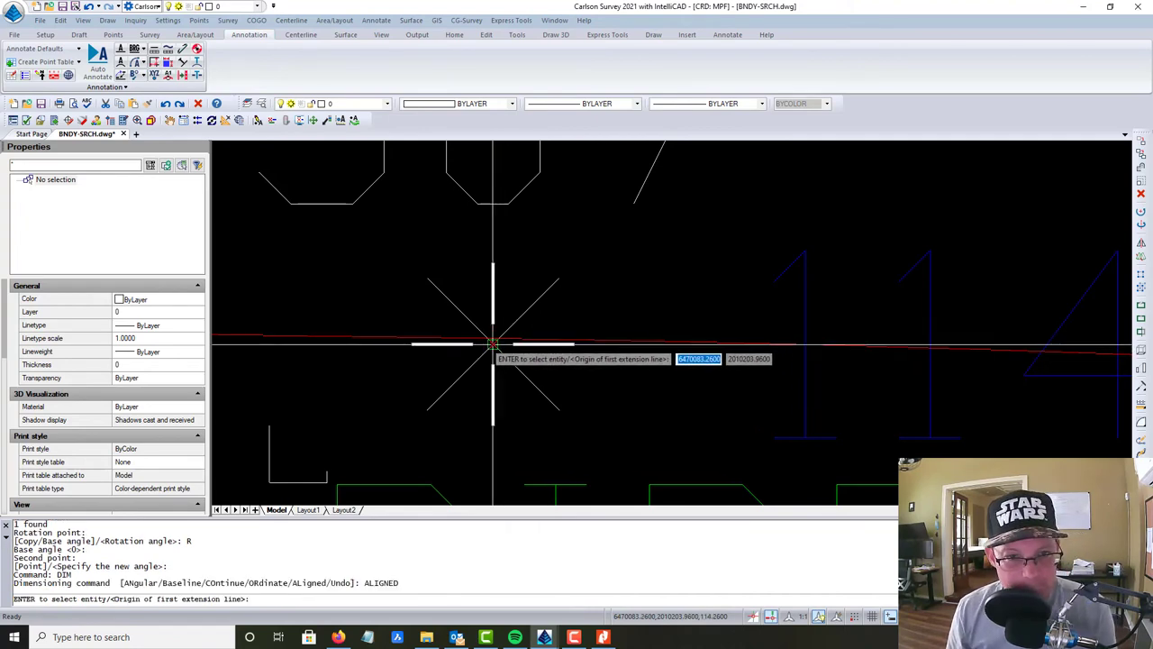
pyautogui.click(495, 343)
pyautogui.scroll(3, 493, 340)
pyautogui.scroll(2, 493, 340)
pyautogui.click(492, 338)
pyautogui.scroll(3, 493, 339)
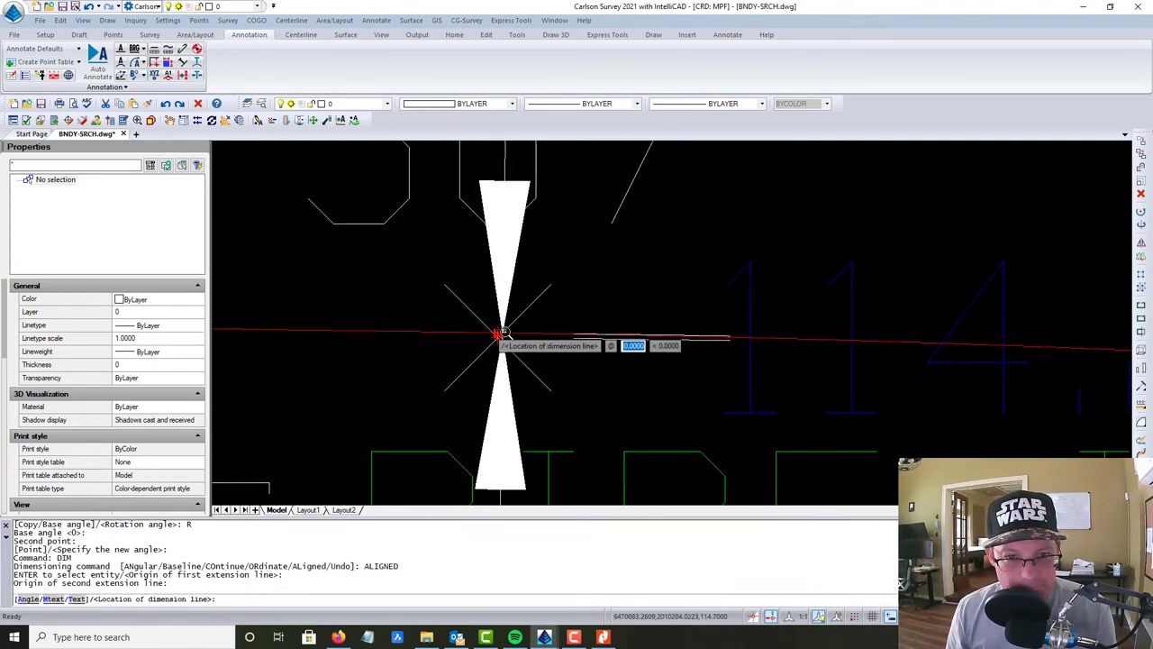
pyautogui.press('Escape')
pyautogui.scroll(-5, 527, 315)
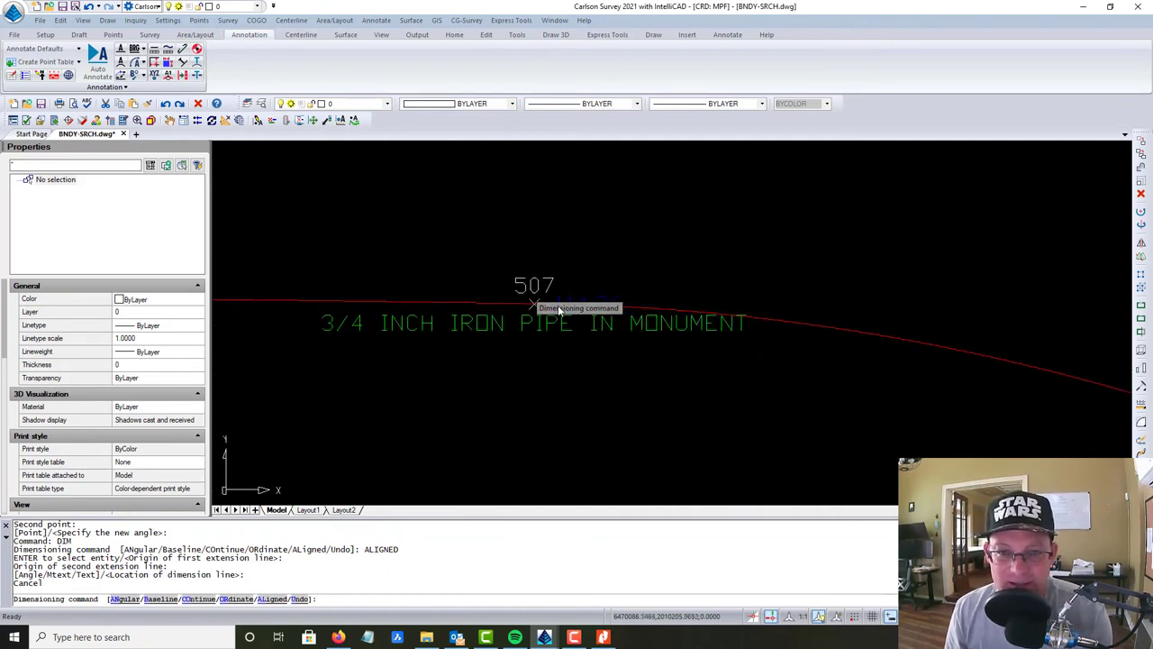
pyautogui.scroll(-5, 561, 307)
pyautogui.press('Escape')
# Select the linework just east of point 1530 to identify which block it belongs to, and clear the selection.
pyautogui.moveTo(593, 417); pyautogui.dragTo(489, 256, button='middle')
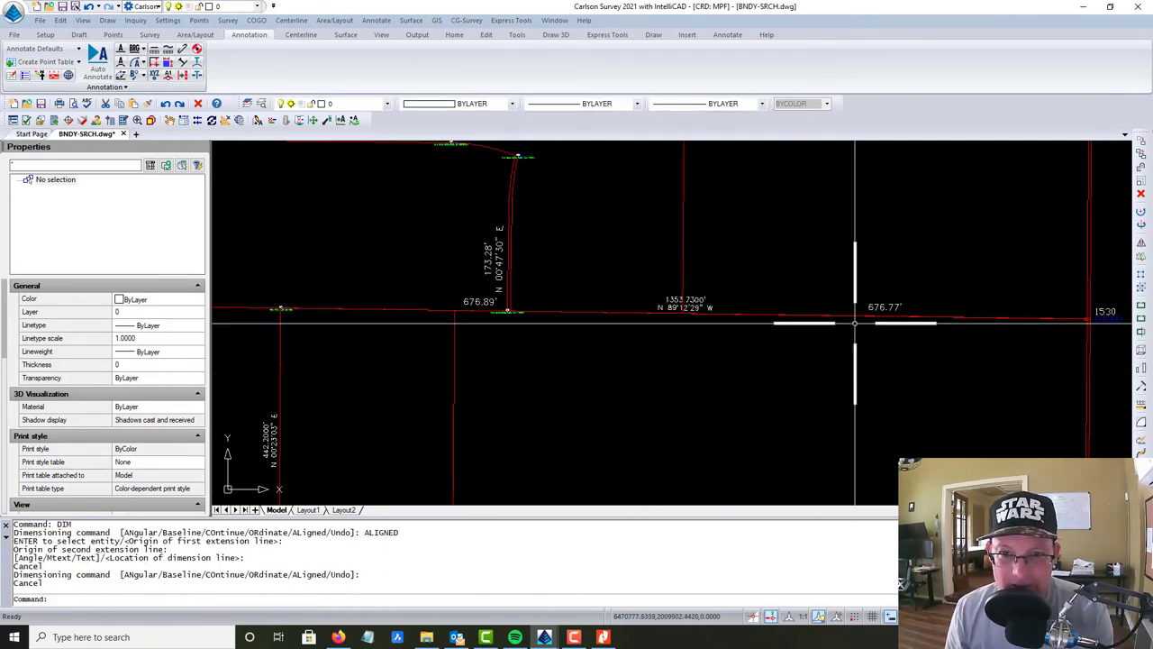
pyautogui.moveTo(676, 327); pyautogui.dragTo(351, 266, button='middle')
pyautogui.scroll(-4, 486, 290)
pyautogui.scroll(8, 610, 277)
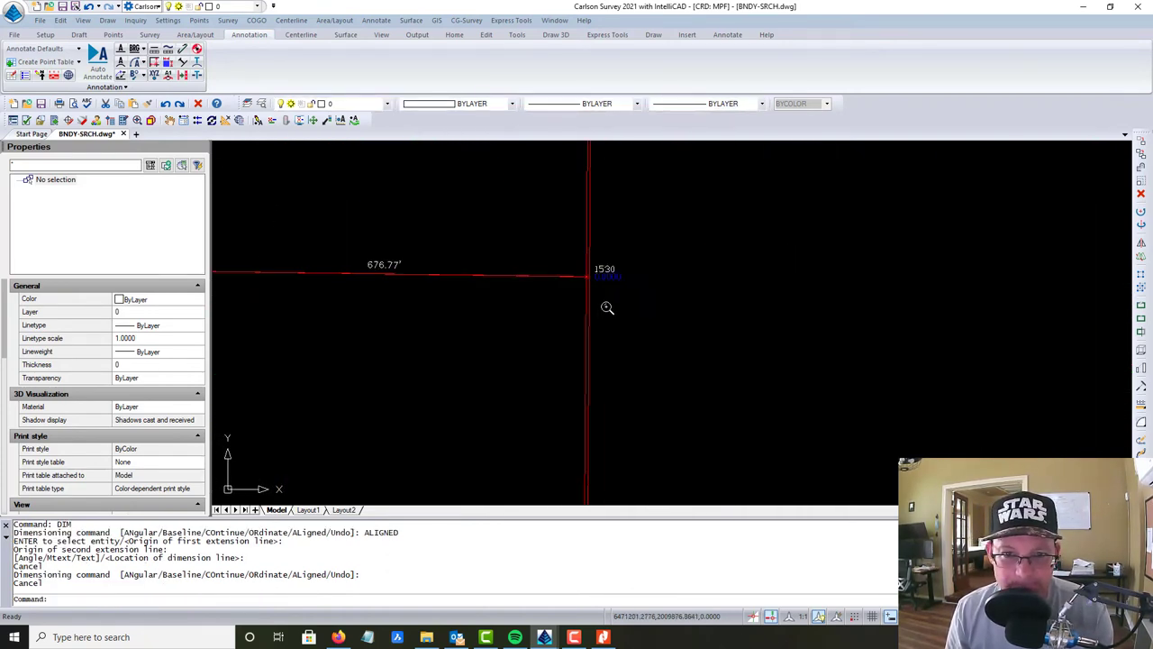
pyautogui.scroll(3, 547, 269)
pyautogui.press('Escape')
pyautogui.click(600, 280)
pyautogui.click(582, 329)
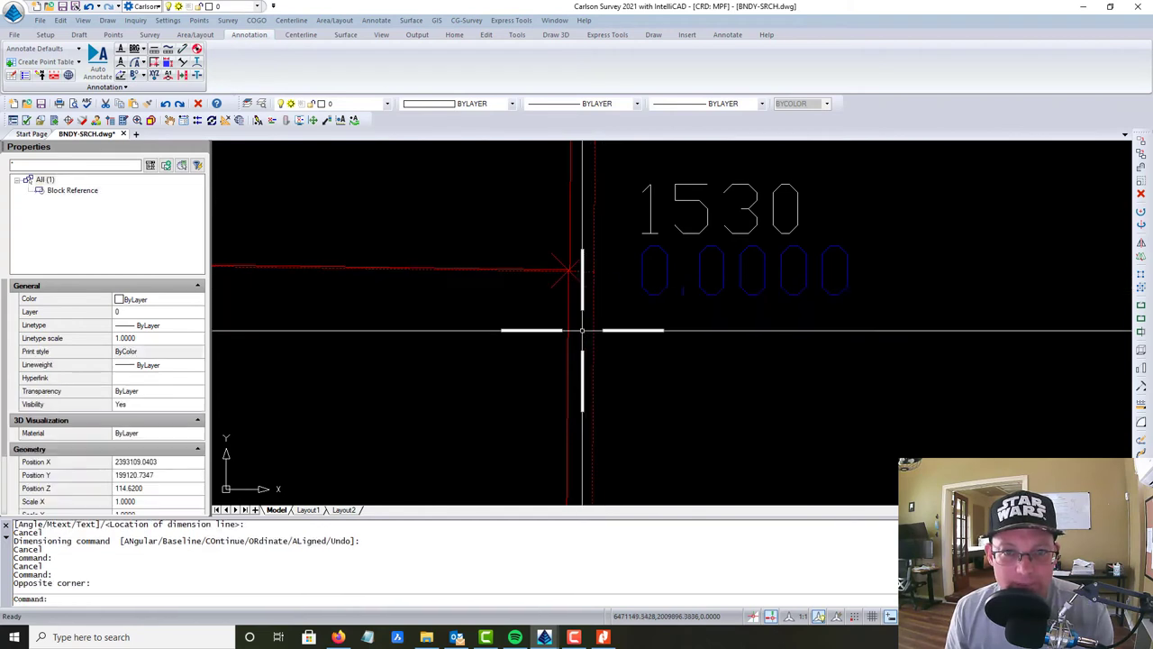
pyautogui.press('Escape')
# Measure the gap between point 1530 and the linework corner just east of it with an aligned dimension, without placing it.
pyautogui.scroll(4, 592, 270)
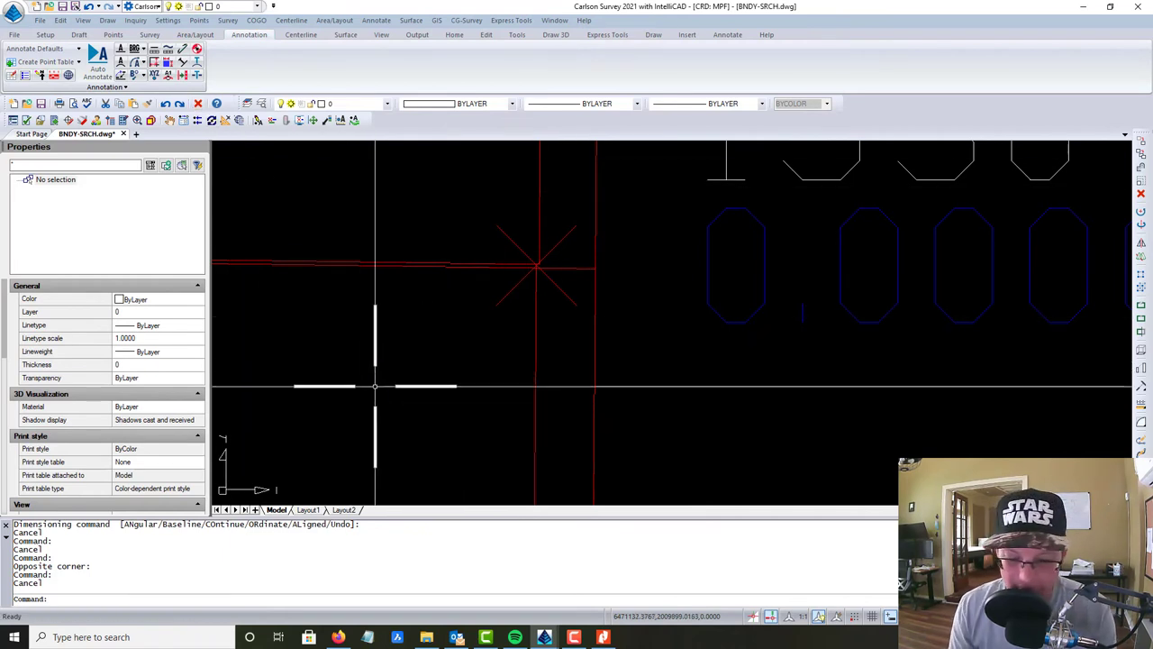
pyautogui.write('DIMENSION')
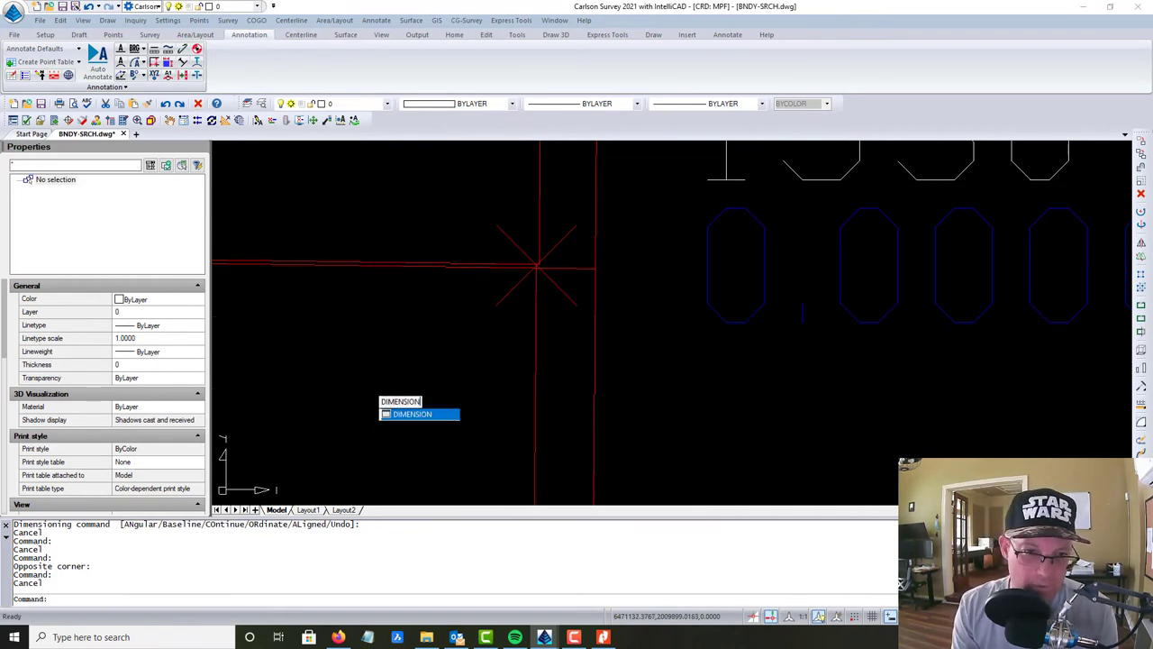
pyautogui.press('Return')
pyautogui.write('AL')
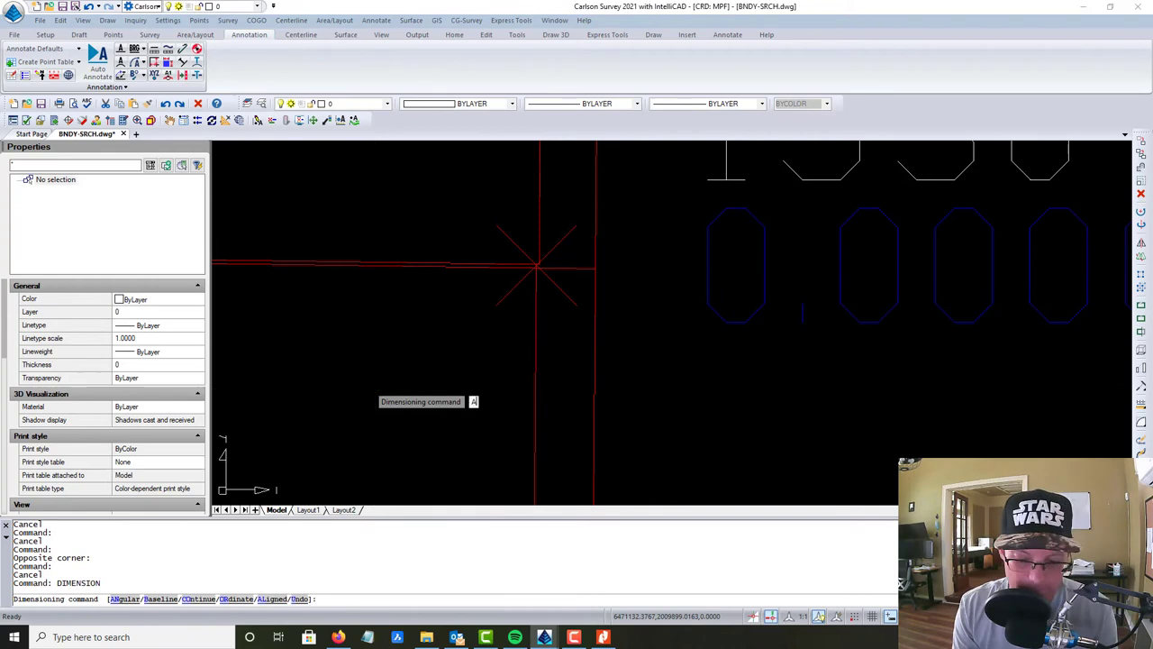
pyautogui.press('Return')
pyautogui.scroll(1, 576, 262)
pyautogui.scroll(2, 576, 262)
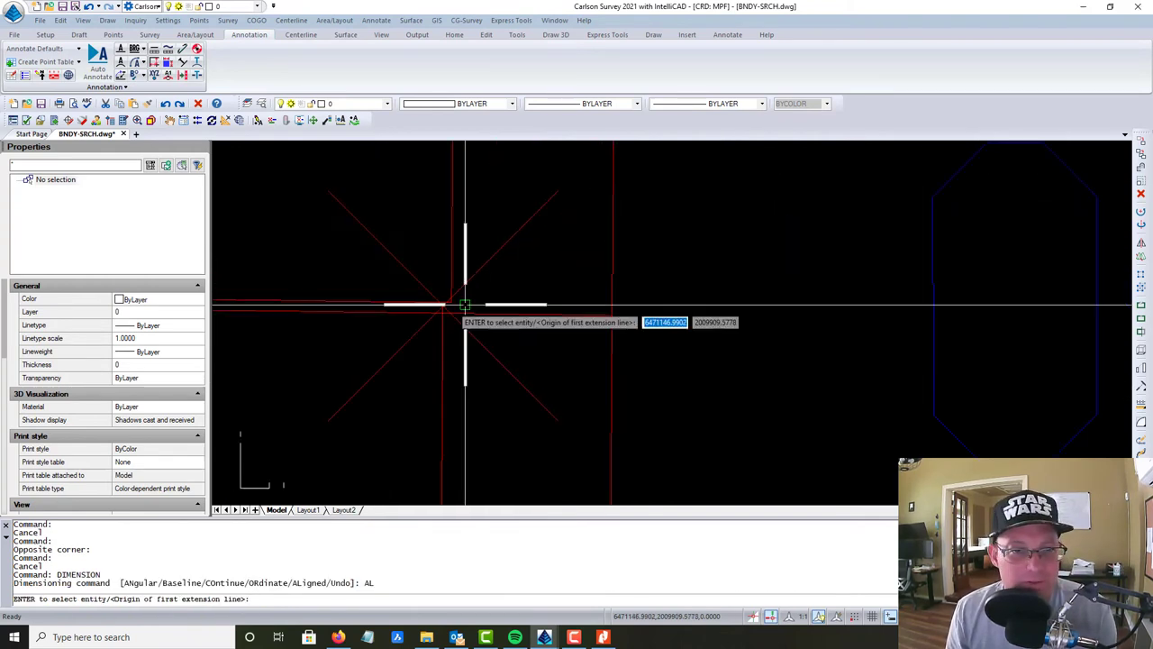
pyautogui.click(443, 305)
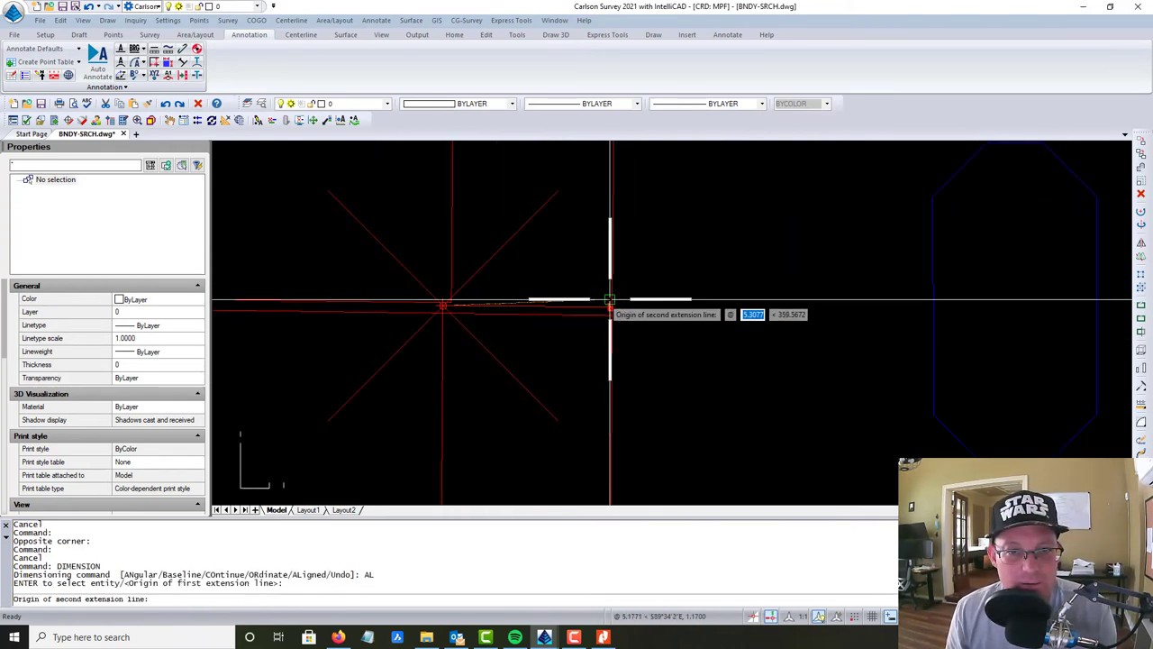
pyautogui.click(610, 311)
pyautogui.press('Escape')
pyautogui.scroll(-6, 649, 236)
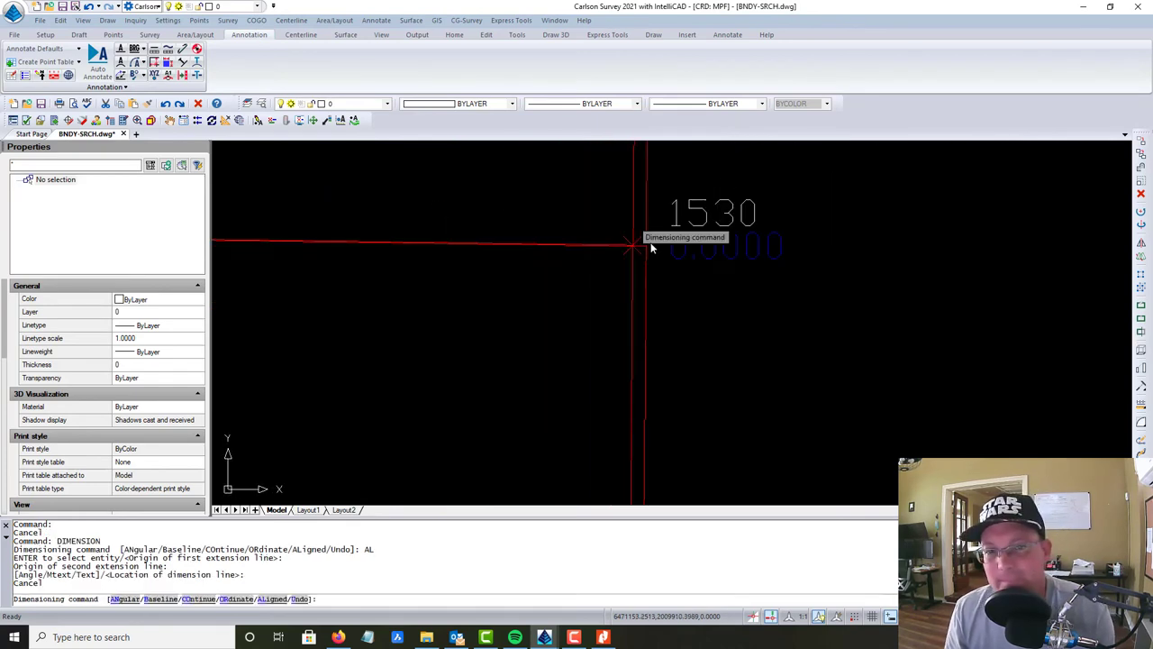
pyautogui.press('Escape')
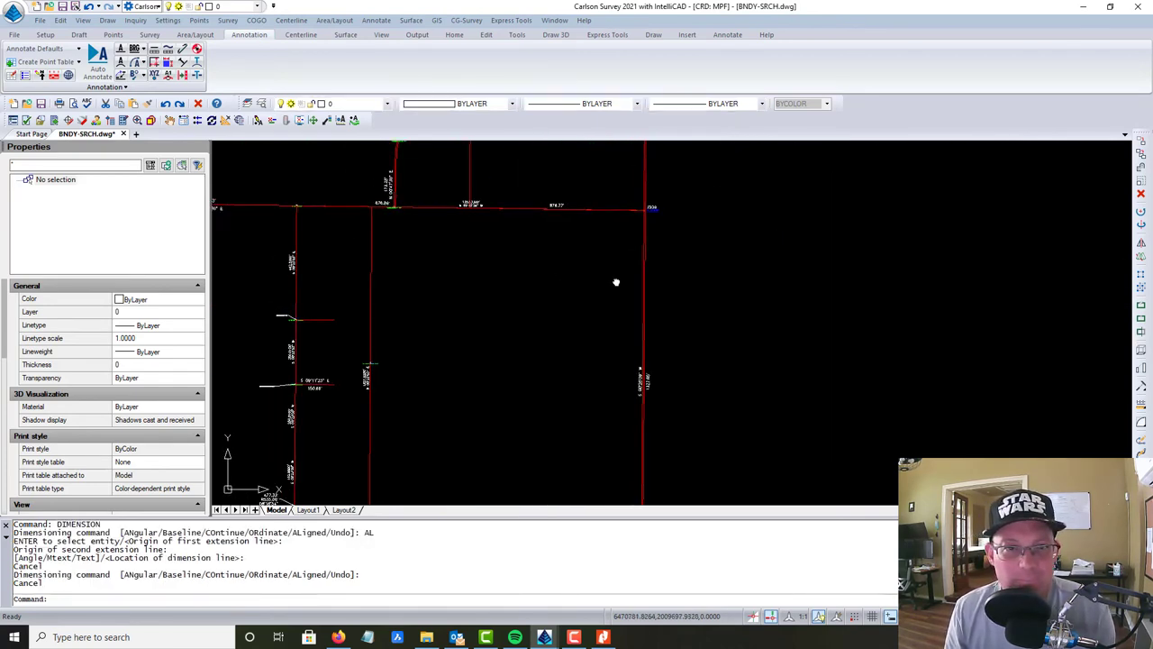
# Examine how the lower end of the rotated 173.28' line fits against point 508.
pyautogui.press('Escape')
pyautogui.press('Escape')
pyautogui.scroll(5, 423, 239)
pyautogui.scroll(10, 406, 232)
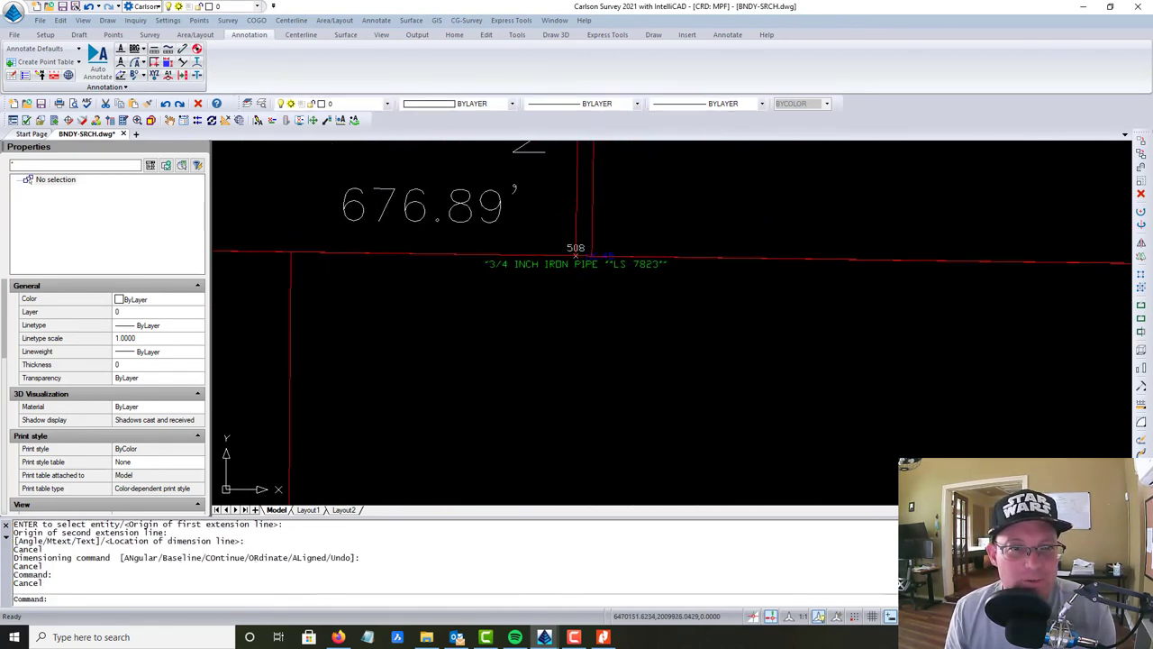
pyautogui.scroll(-10, 446, 262)
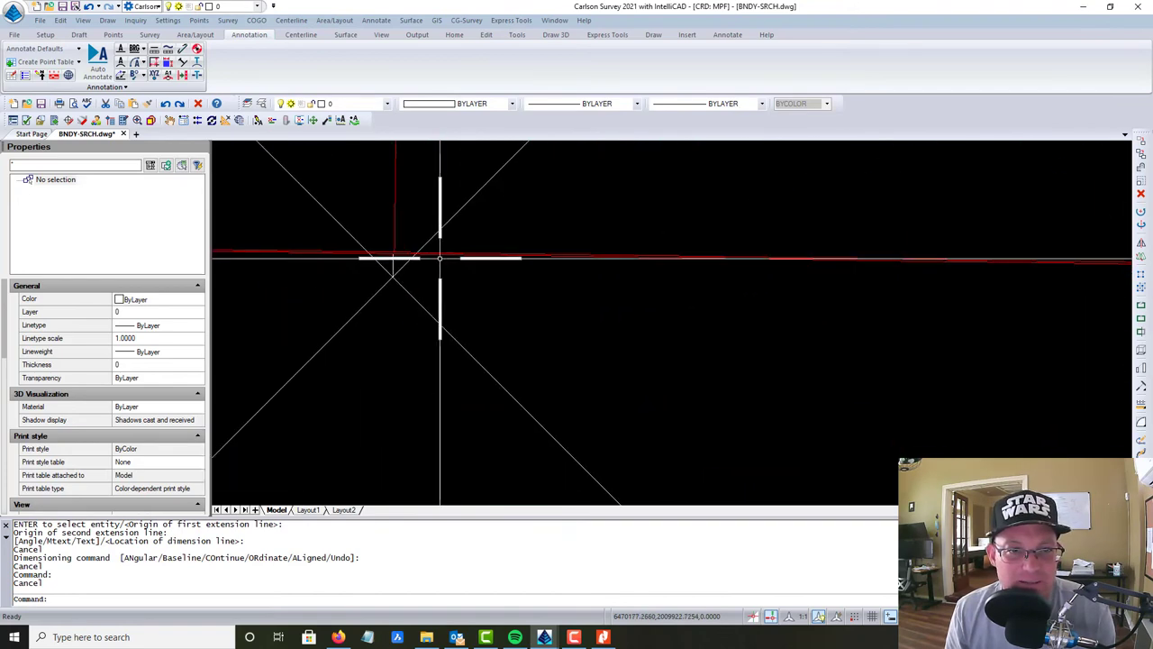
pyautogui.scroll(-6, 433, 255)
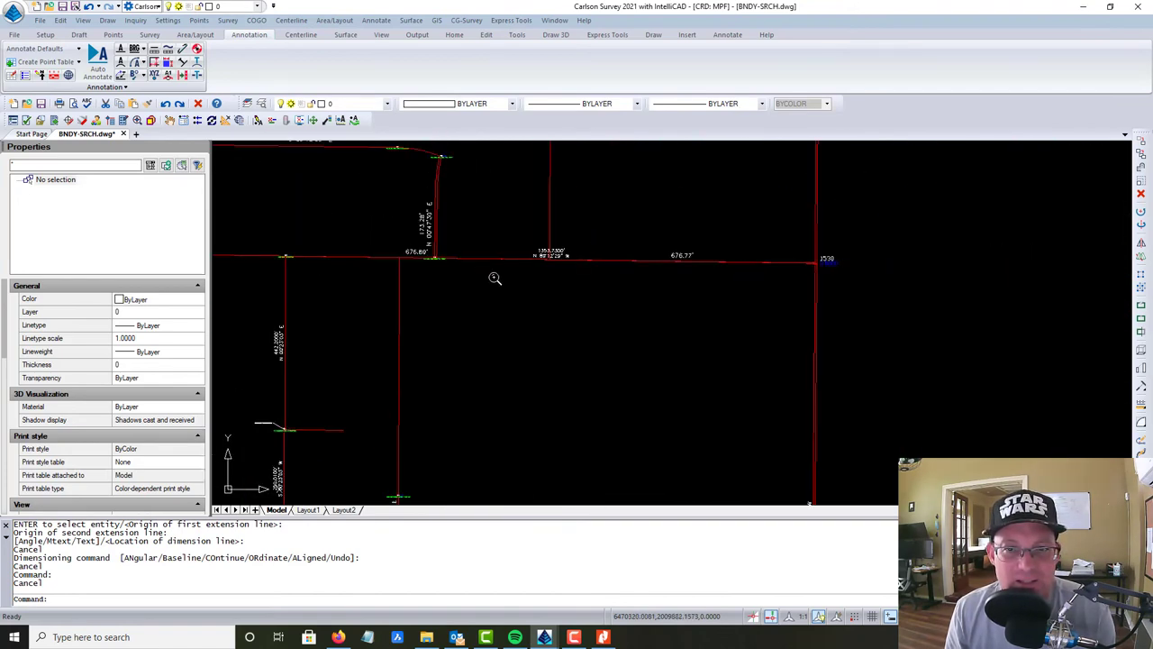
pyautogui.moveTo(495, 278); pyautogui.dragTo(510, 352, button='middle')
pyautogui.press('Escape')
# Highlight the MP 044-074 block, compare its 676.77' line with the adjoining linework, and clear the selection.
pyautogui.moveTo(548, 259); pyautogui.dragTo(695, 282, button='middle')
pyautogui.click(777, 300)
pyautogui.click(676, 260)
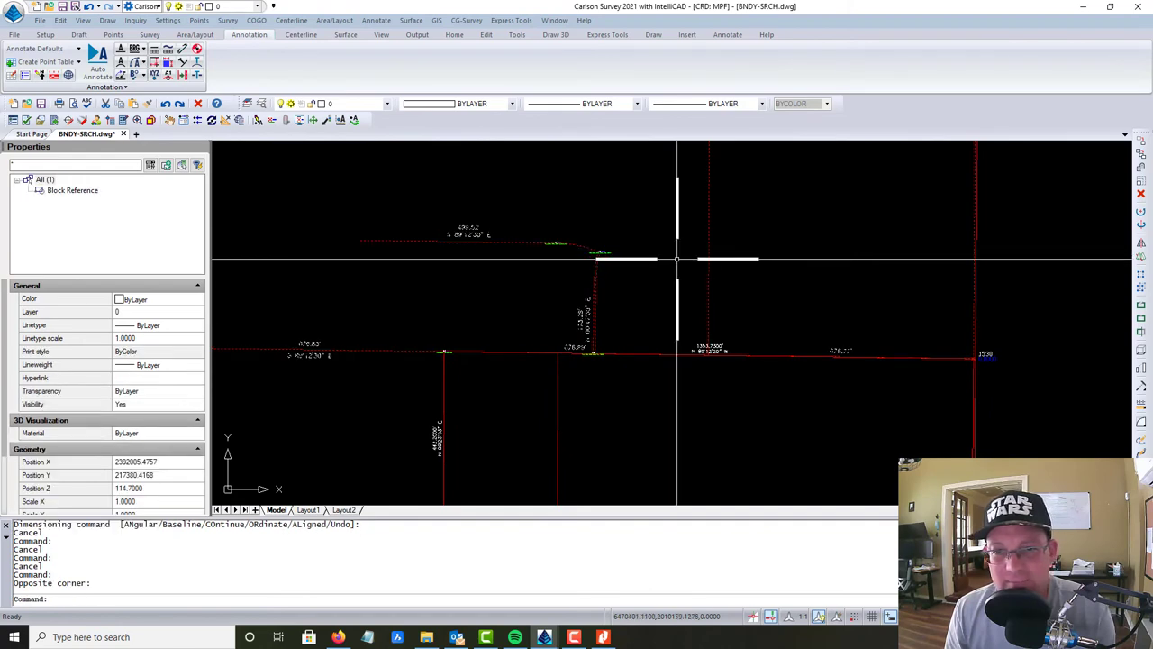
pyautogui.moveTo(752, 314); pyautogui.dragTo(672, 273, button='middle')
pyautogui.scroll(1, 901, 329)
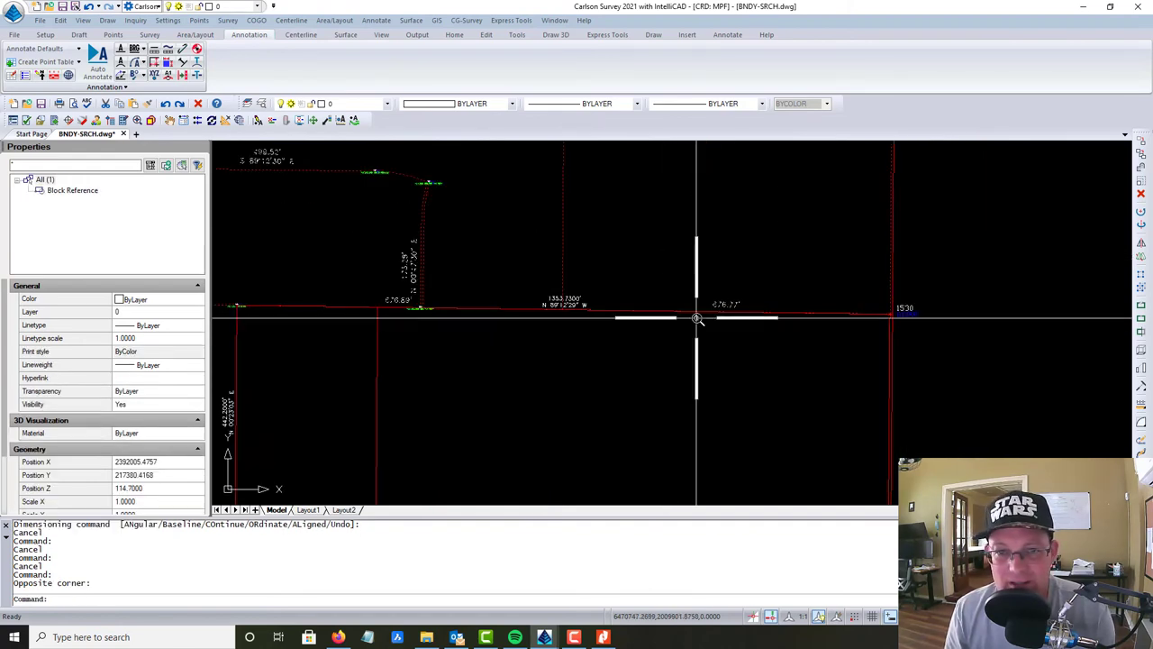
pyautogui.scroll(5, 697, 318)
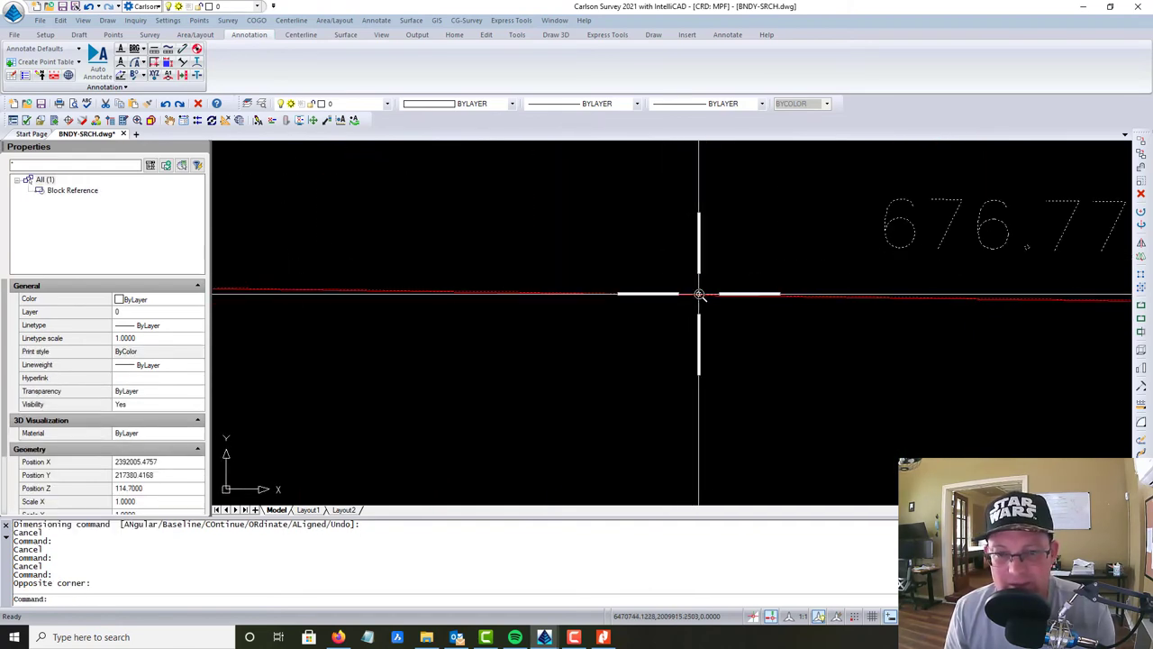
pyautogui.scroll(-4, 699, 293)
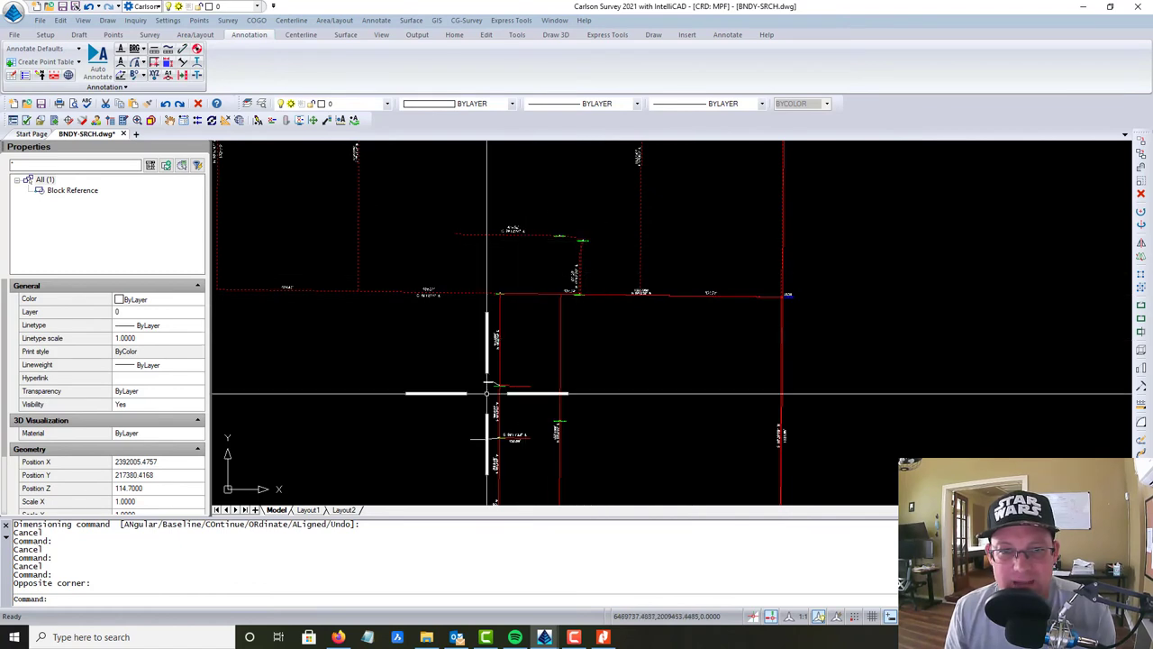
pyautogui.moveTo(533, 338); pyautogui.dragTo(512, 301, button='middle')
pyautogui.click(518, 313)
pyautogui.click(485, 326)
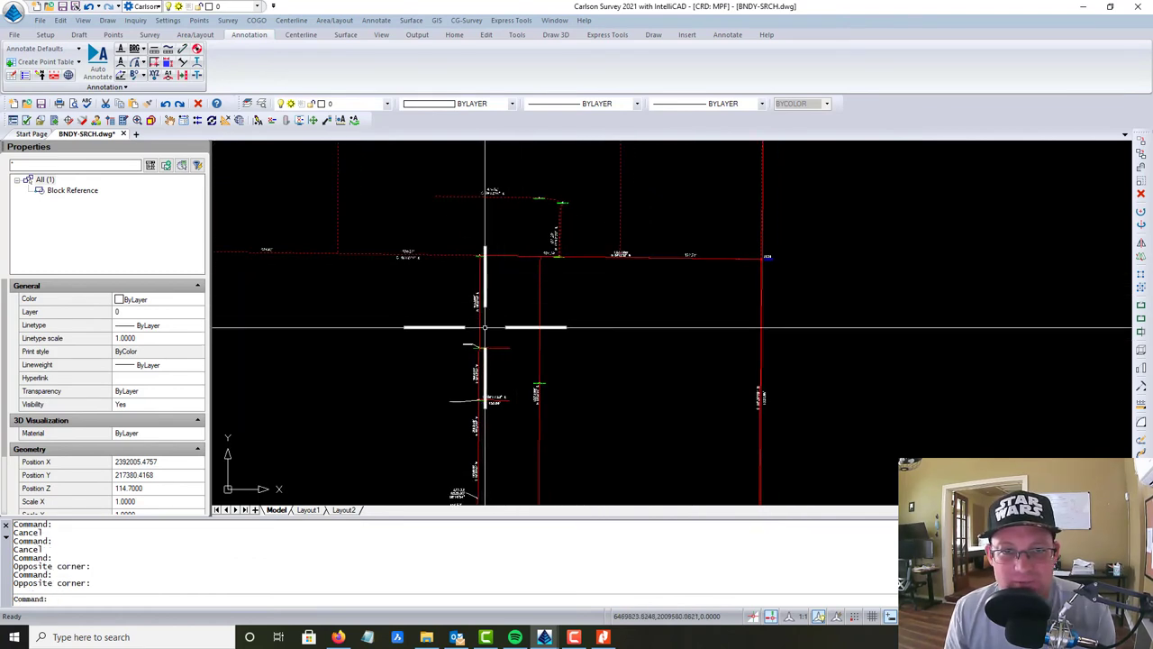
pyautogui.click(485, 327)
pyautogui.click(451, 327)
pyautogui.press('Escape')
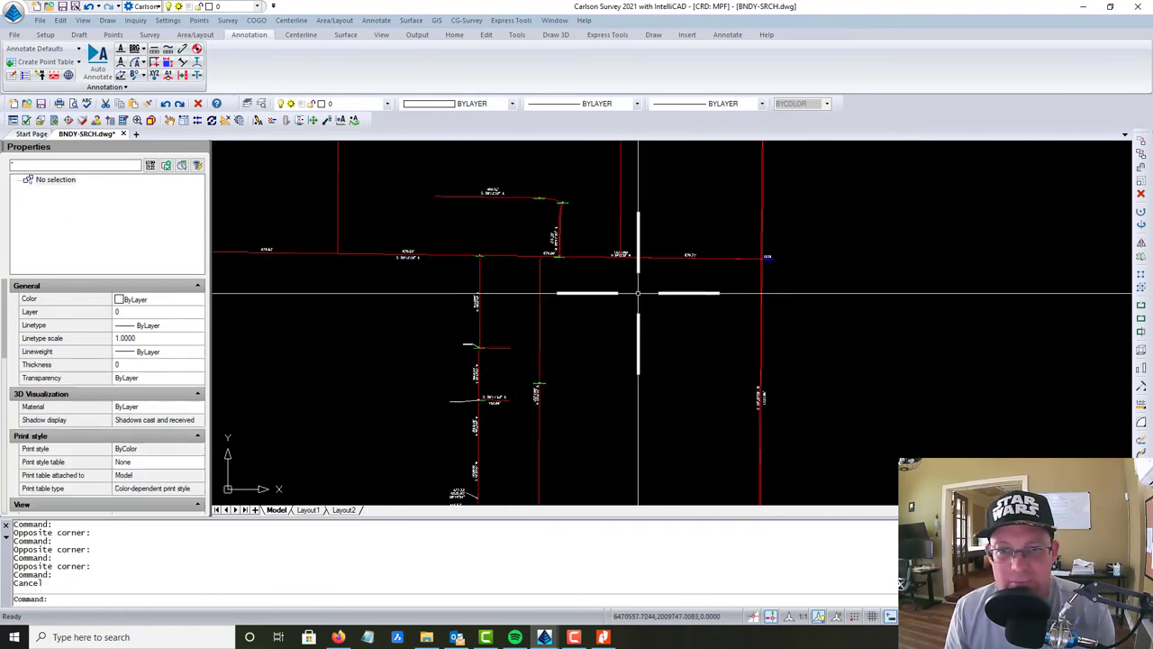
# Examine the overall fit of the MP 044-074 linework from point 1530 back to points 506, 507 and 508.
pyautogui.scroll(5, 708, 291)
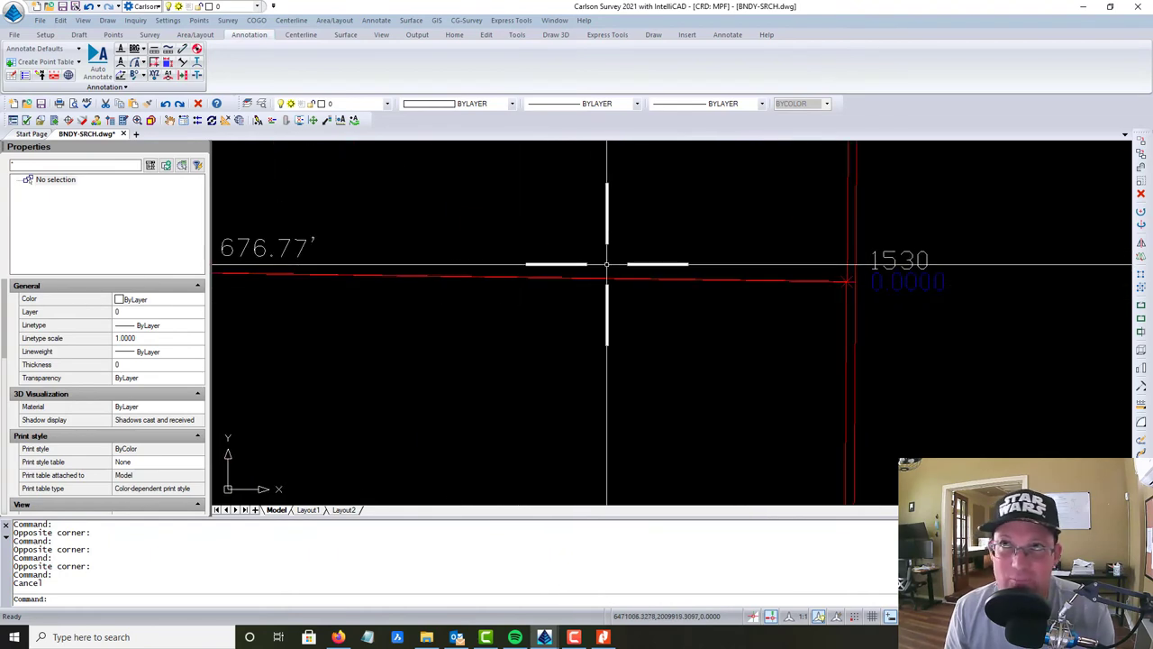
pyautogui.scroll(-5, 607, 264)
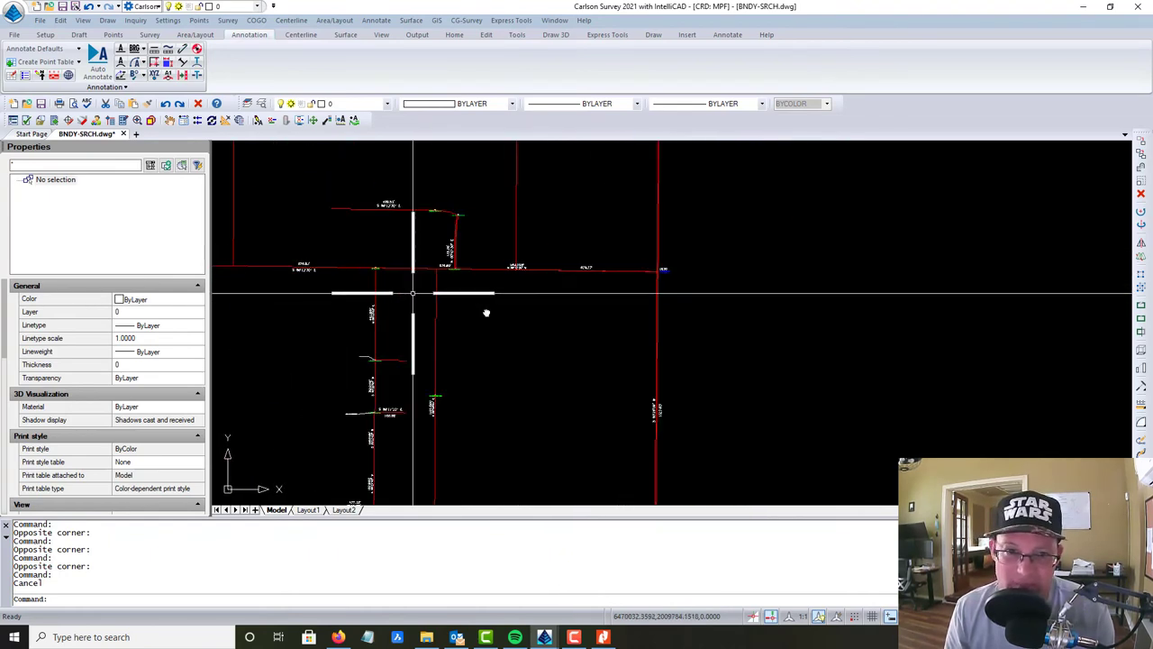
pyautogui.moveTo(486, 313); pyautogui.dragTo(548, 343, button='middle')
pyautogui.press('Escape')
pyautogui.scroll(-1, 567, 348)
pyautogui.scroll(5, 630, 322)
pyautogui.moveTo(631, 322); pyautogui.dragTo(751, 309, button='middle')
pyautogui.moveTo(624, 314); pyautogui.dragTo(598, 354, button='middle')
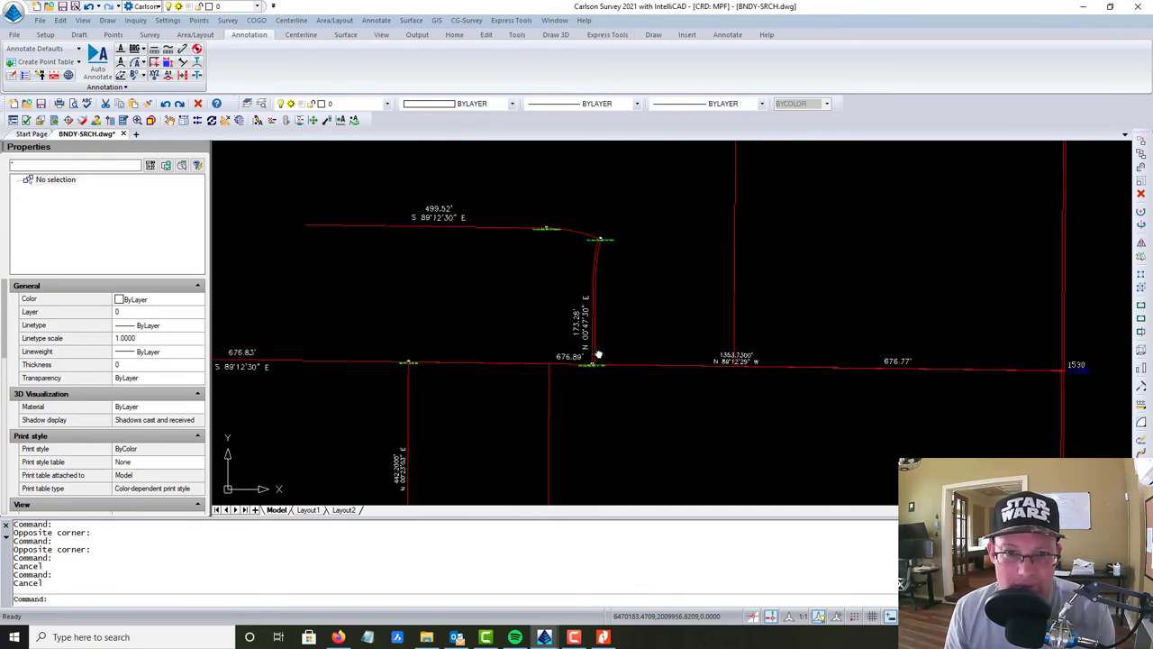
# Copy the anchor-point leader note at point 525 to a clear spot southwest of point 506.
pyautogui.moveTo(486, 312); pyautogui.dragTo(528, 217, button='middle')
pyautogui.scroll(-5, 531, 236)
pyautogui.moveTo(594, 308); pyautogui.dragTo(613, 273, button='middle')
pyautogui.scroll(5, 495, 320)
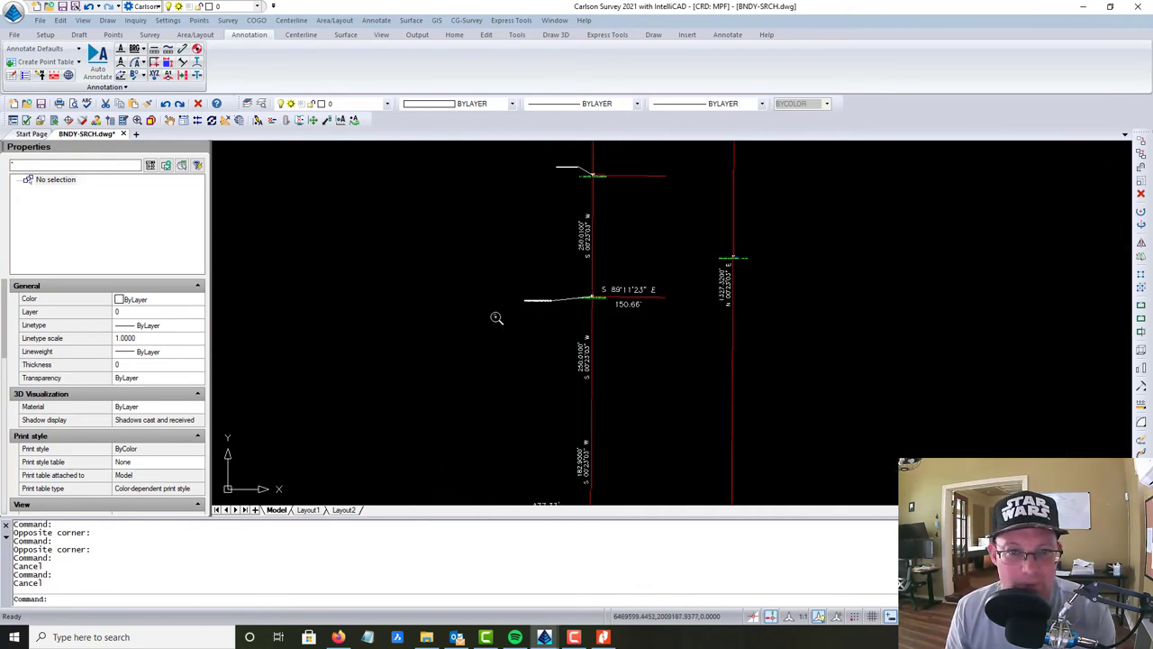
pyautogui.moveTo(496, 317); pyautogui.dragTo(474, 401, button='middle')
pyautogui.write('copy')
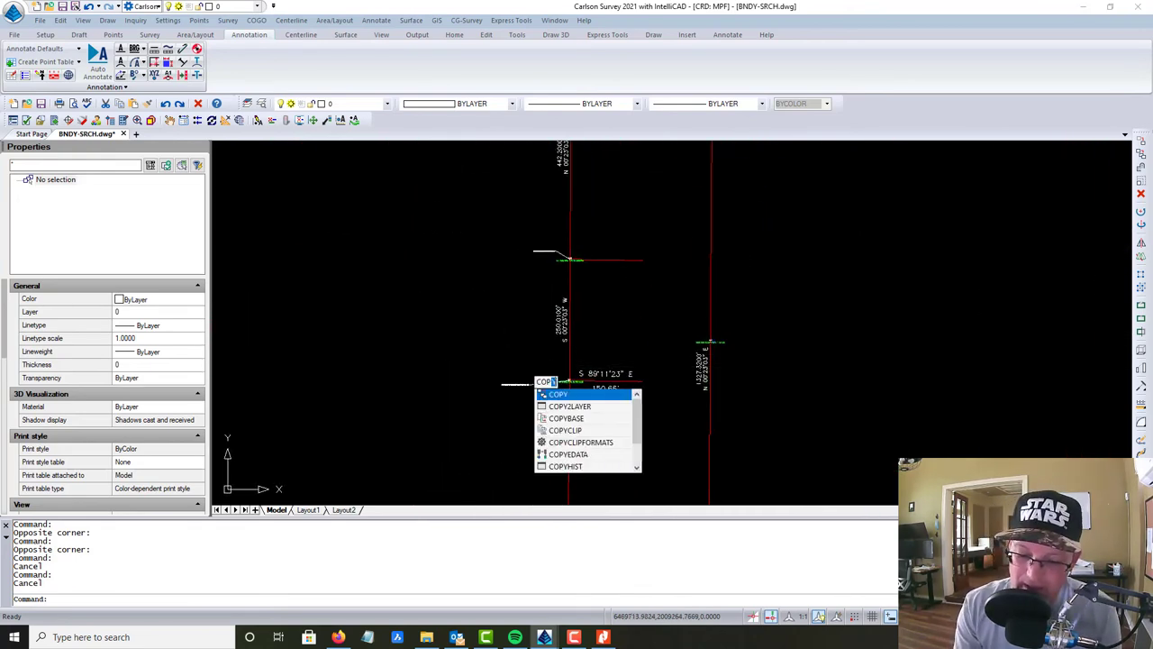
pyautogui.press('Return')
pyautogui.scroll(6, 546, 260)
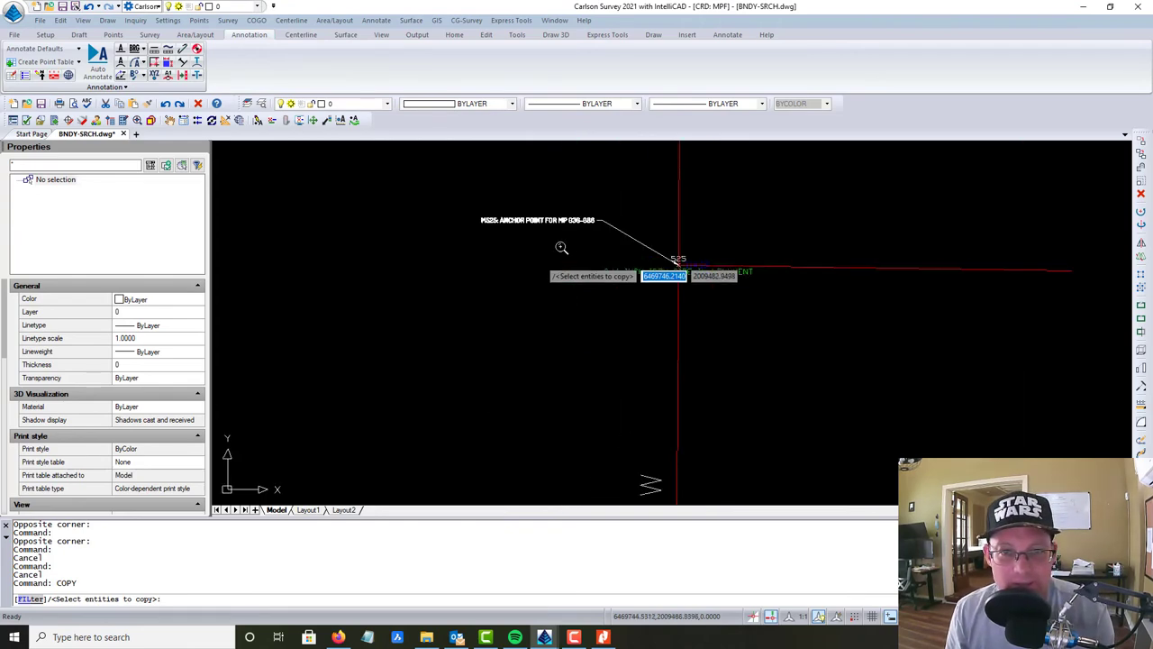
pyautogui.click(602, 246)
pyautogui.click(564, 209)
pyautogui.press('Return')
pyautogui.click(577, 218)
pyautogui.scroll(-3, 586, 242)
pyautogui.scroll(-5, 631, 270)
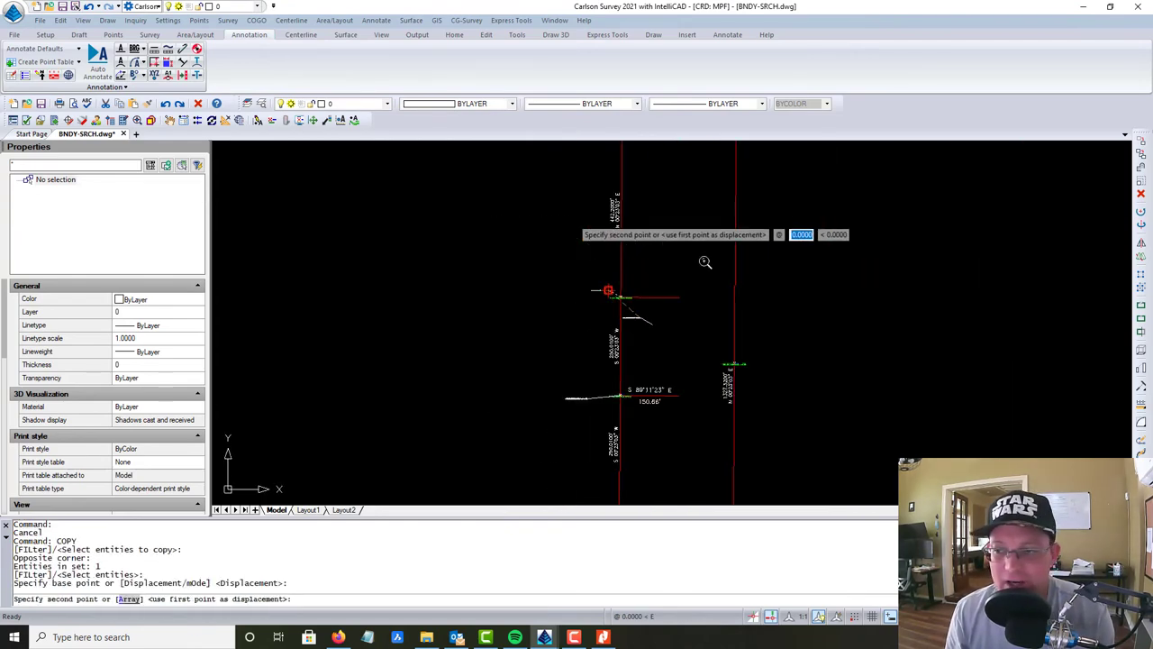
pyautogui.scroll(5, 666, 216)
pyautogui.scroll(1, 672, 208)
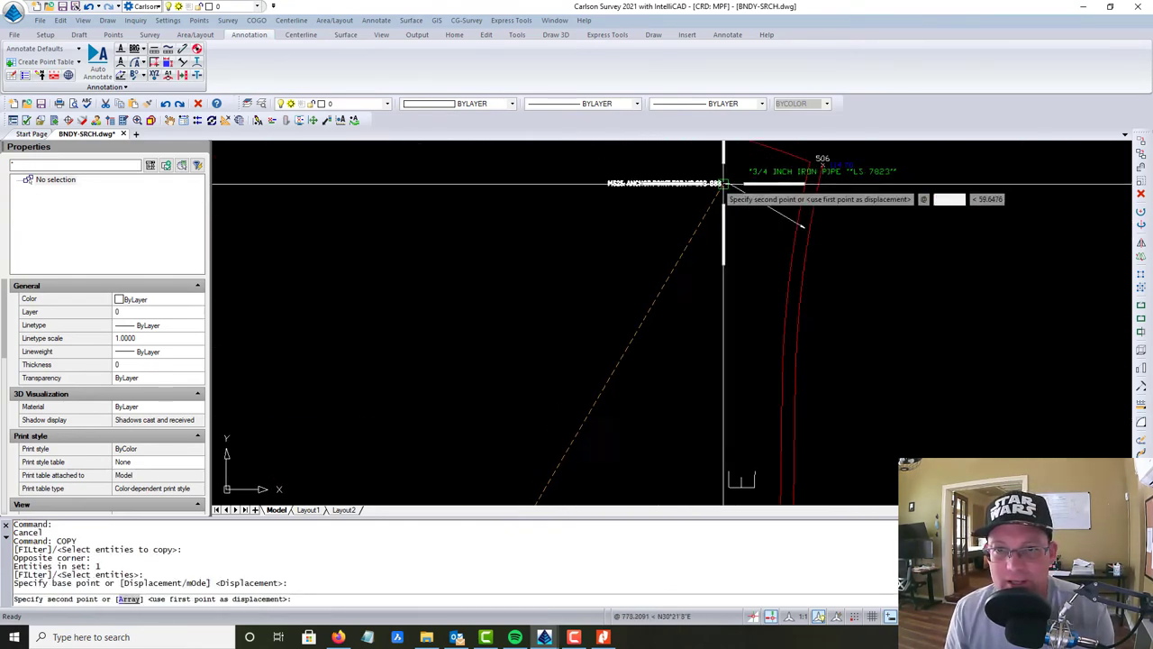
pyautogui.moveTo(723, 183); pyautogui.dragTo(679, 254, button='middle')
pyautogui.click(678, 279)
pyautogui.press('Escape')
# Stretch the copied leader's arrowhead onto point 506.
pyautogui.click(730, 314)
pyautogui.click(718, 300)
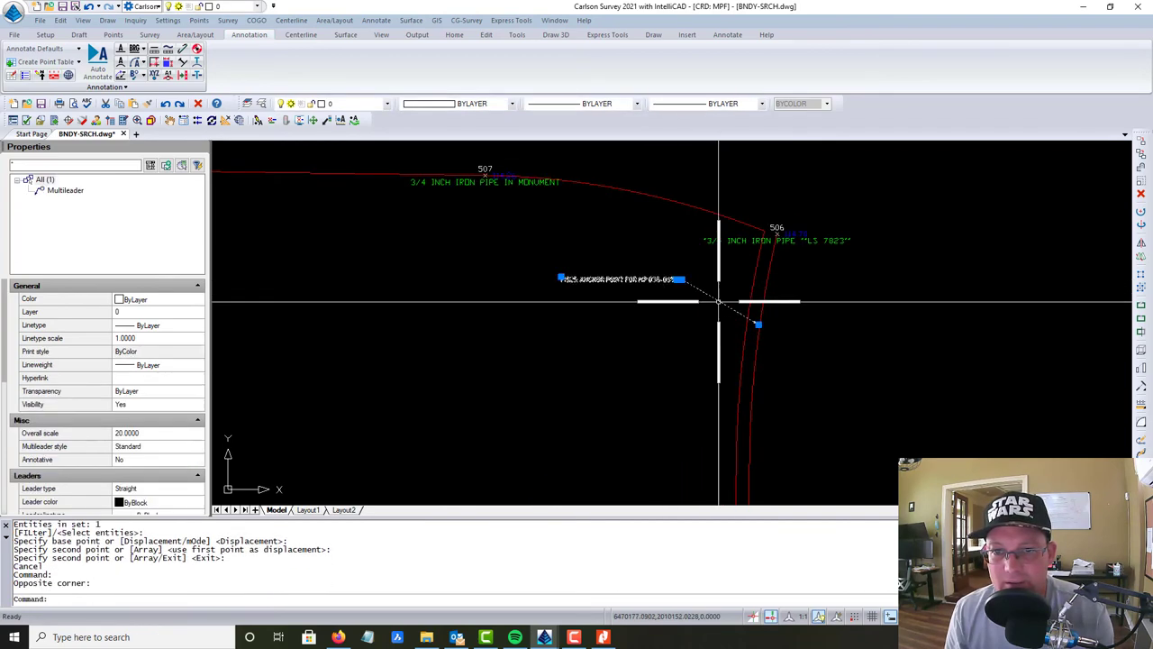
pyautogui.click(757, 323)
pyautogui.scroll(5, 767, 218)
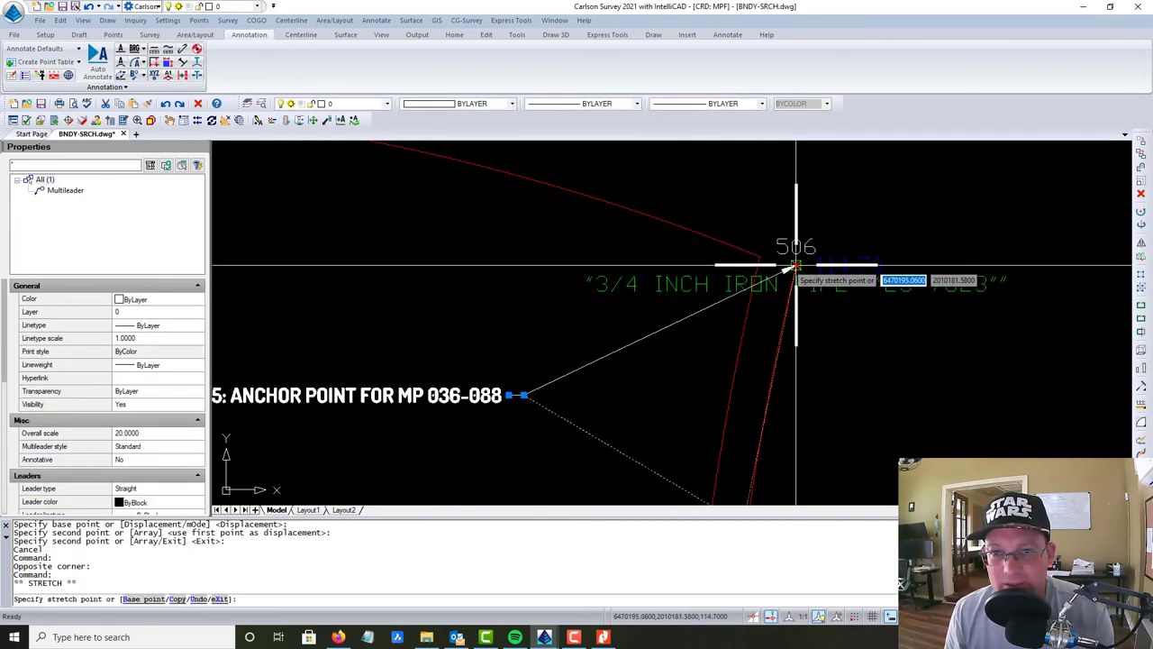
pyautogui.press('Escape')
pyautogui.press('Escape')
# Change the leader note at point 506 to read "M506: ANCHOR POINT FOR MP 044-074.".
pyautogui.moveTo(499, 391); pyautogui.dragTo(664, 334, button='middle')
pyautogui.doubleClick(482, 359)
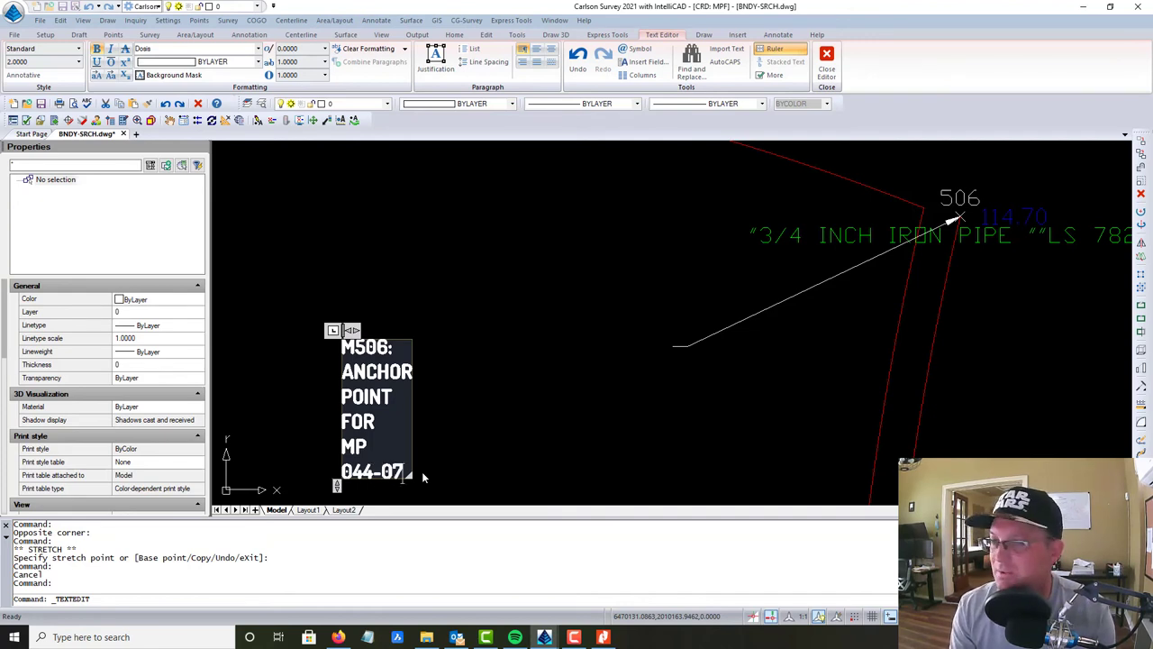
pyautogui.click(491, 418)
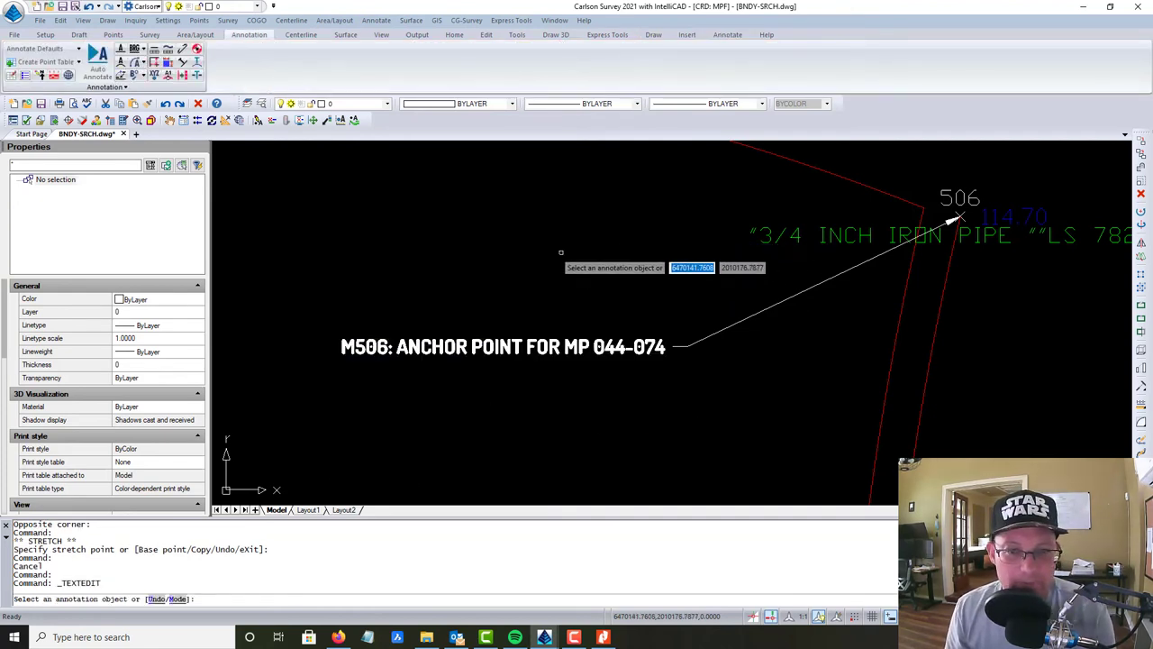
pyautogui.scroll(-1, 558, 263)
pyautogui.click(635, 330)
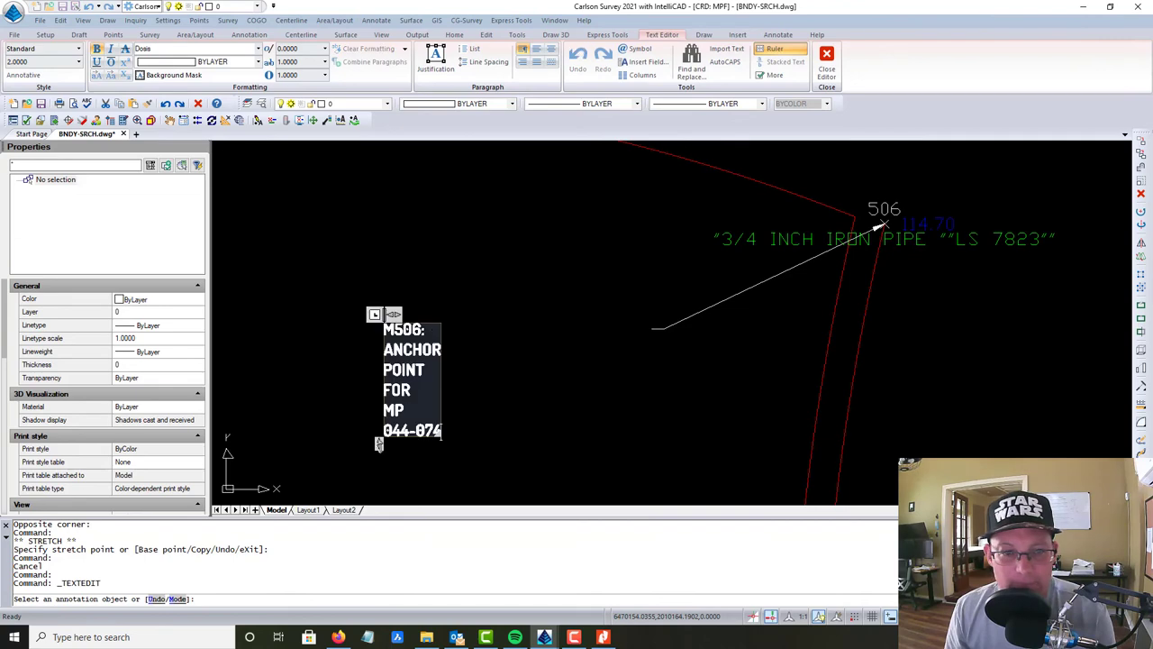
pyautogui.write('.')
pyautogui.click(502, 383)
# Copy the M506 leader note to a clear spot southwest of point 508.
pyautogui.scroll(-3, 571, 260)
pyautogui.moveTo(566, 370); pyautogui.dragTo(535, 229, button='middle')
pyautogui.scroll(-3, 534, 259)
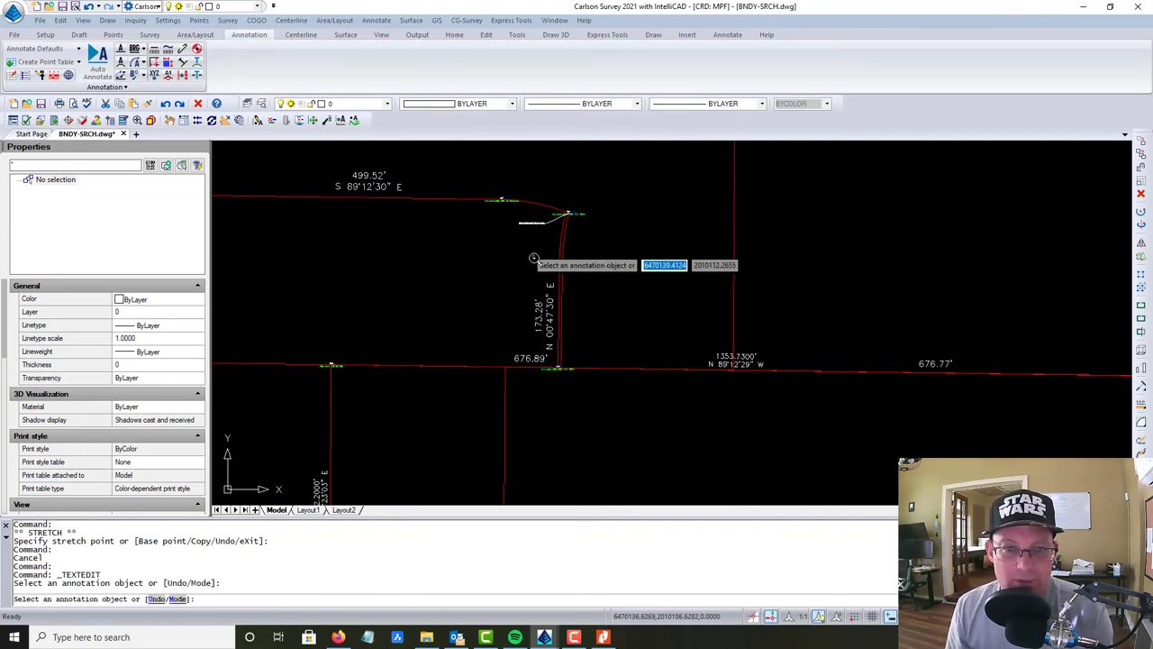
pyautogui.press('Escape')
pyautogui.write('copy')
pyautogui.press('Return')
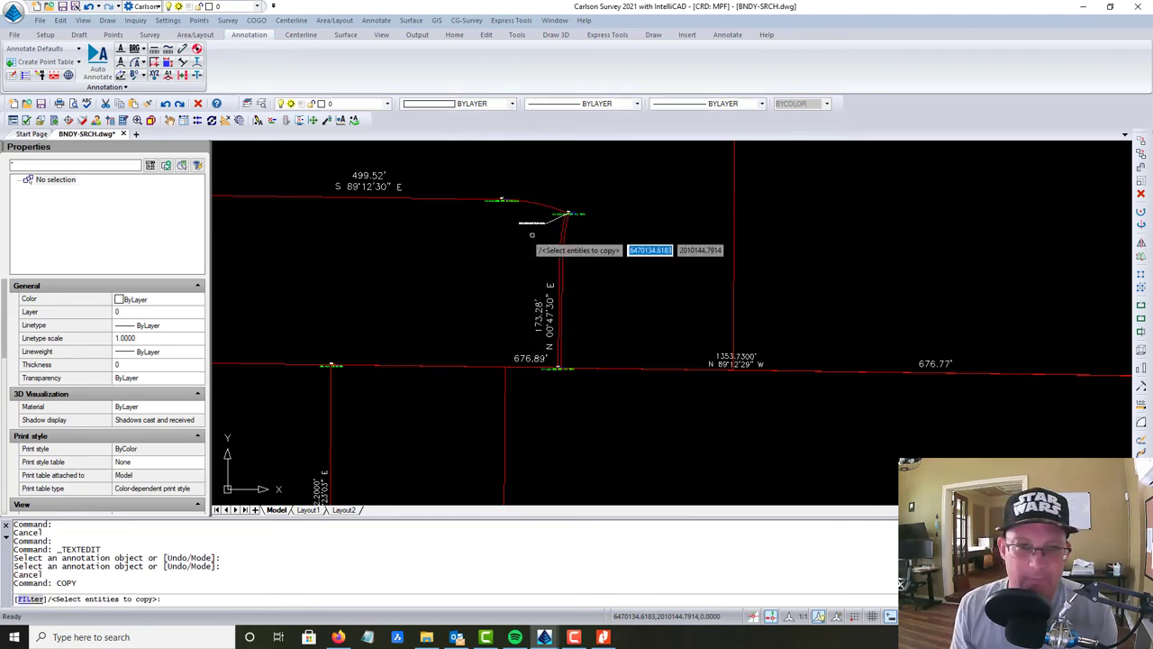
pyautogui.click(547, 223)
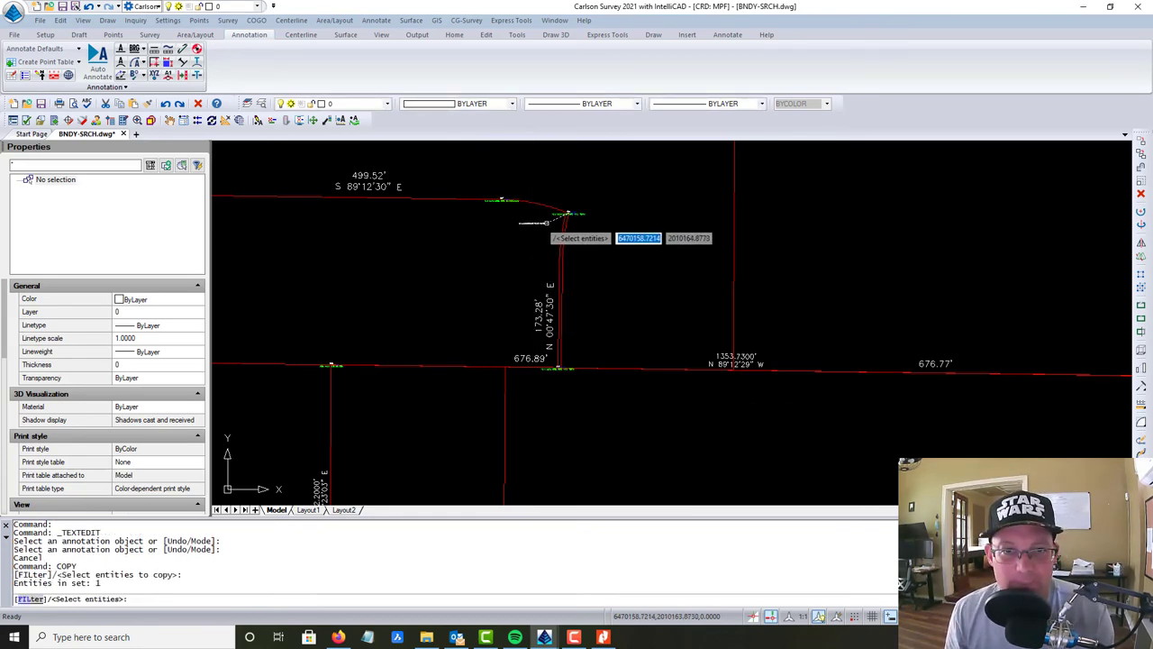
pyautogui.press('Return')
pyautogui.click(546, 223)
pyautogui.scroll(3, 571, 384)
pyautogui.scroll(3, 503, 407)
pyautogui.click(492, 358)
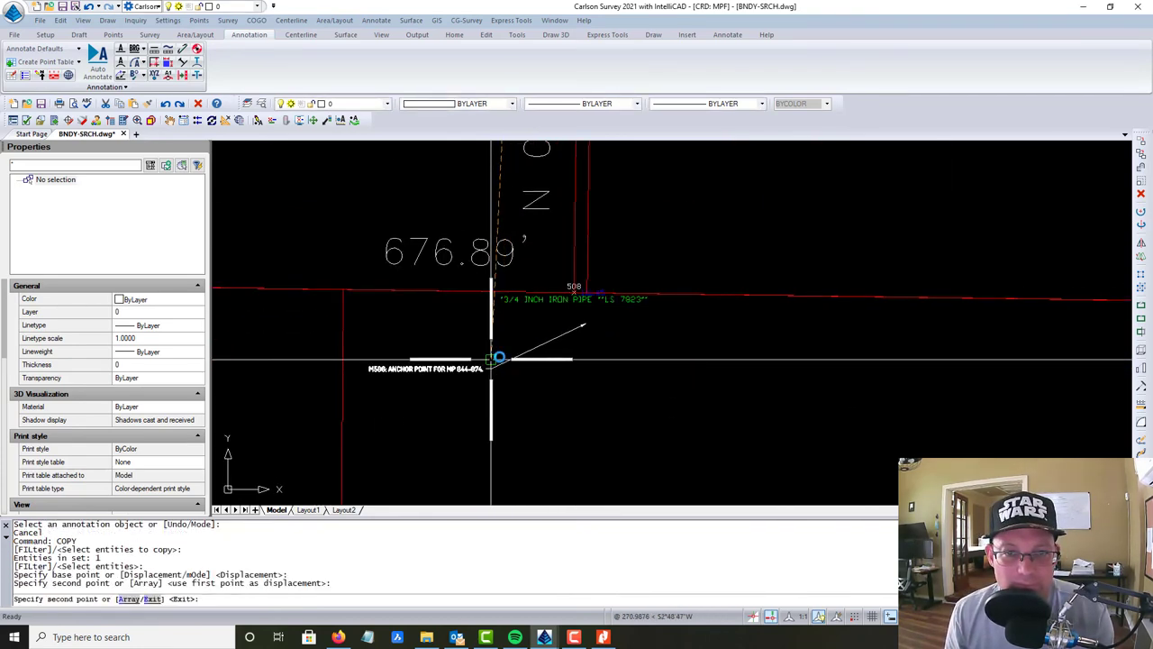
pyautogui.press('Escape')
# Stretch the new leader's arrowhead onto the linework corner at point 508.
pyautogui.scroll(3, 592, 337)
pyautogui.click(573, 319)
pyautogui.click(573, 316)
pyautogui.click(597, 301)
pyautogui.click(575, 315)
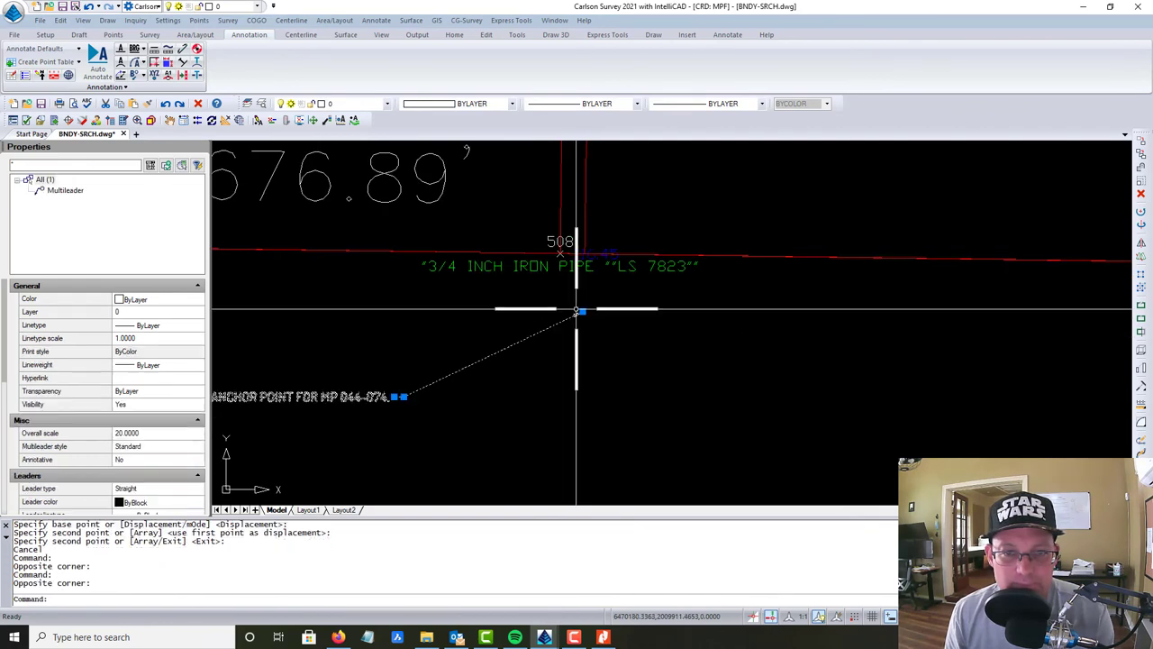
pyautogui.click(582, 312)
pyautogui.scroll(3, 592, 230)
pyautogui.scroll(8, 504, 279)
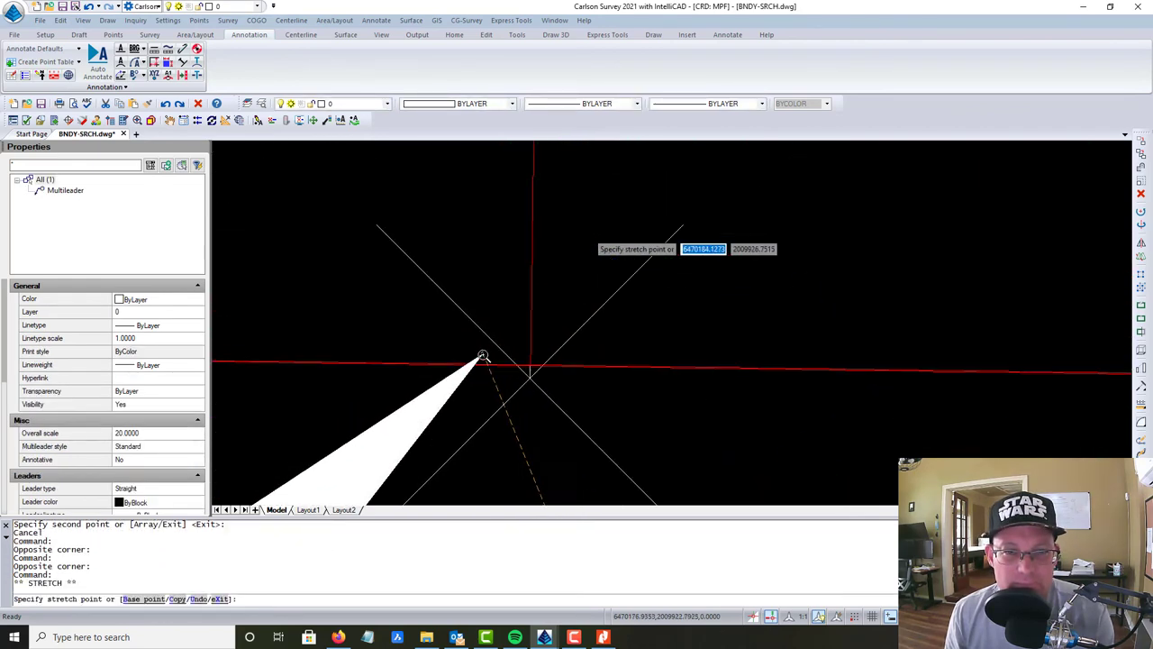
pyautogui.click(541, 368)
pyautogui.press('Escape')
# Change the leader note at point 508 to read "M508: ROTATION POINT FOR MP 044-074.".
pyautogui.scroll(-12, 445, 273)
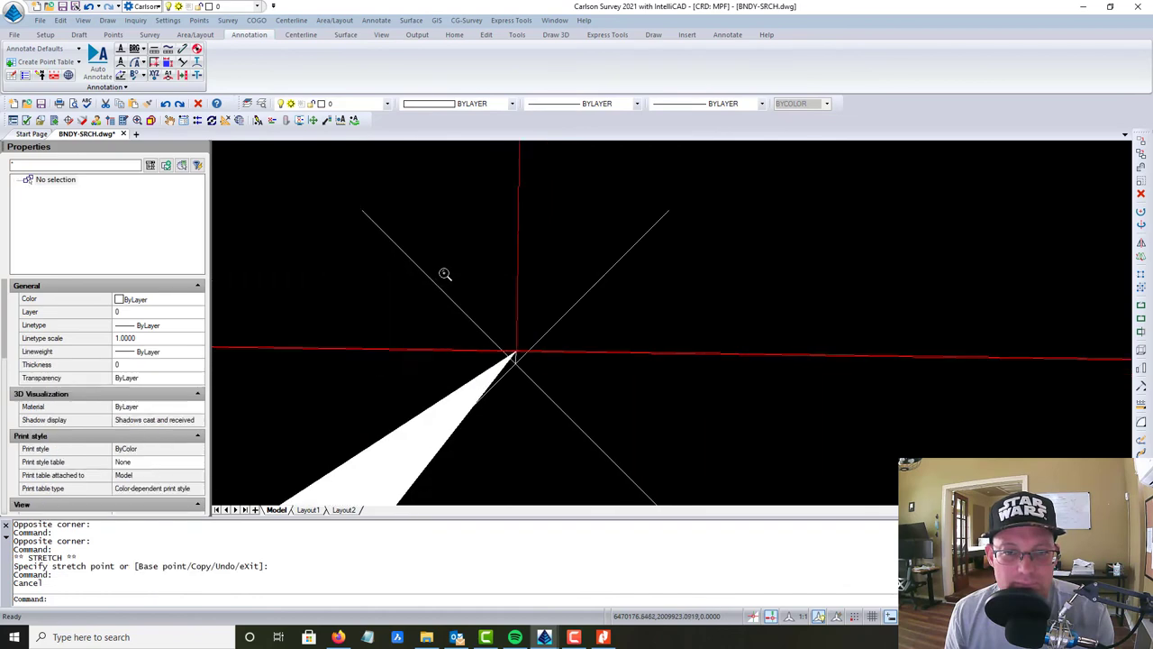
pyautogui.moveTo(286, 406); pyautogui.dragTo(622, 316, button='middle')
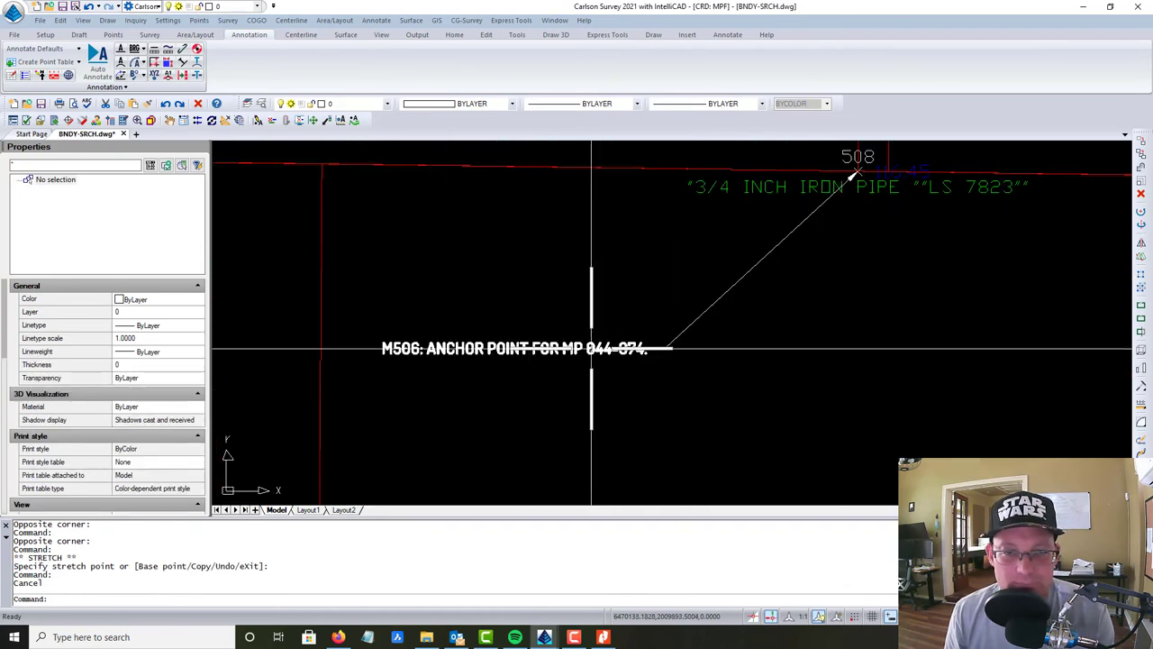
pyautogui.doubleClick(591, 347)
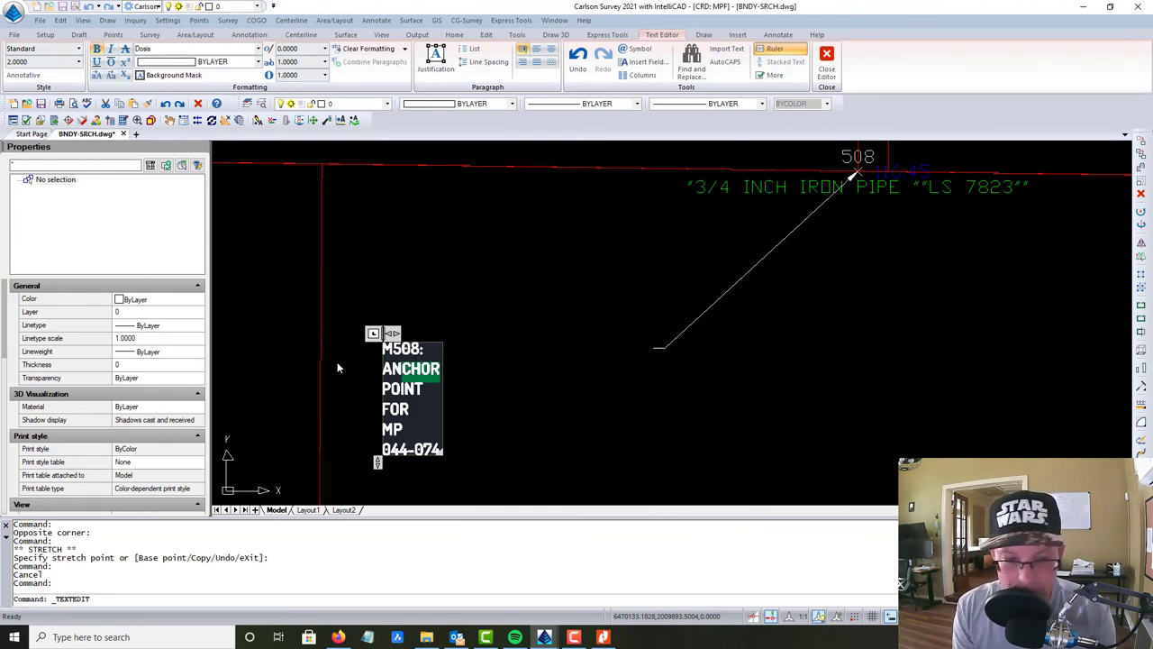
pyautogui.press('BackSpace')
pyautogui.press('BackSpace')
pyautogui.press('BackSpace')
pyautogui.press('BackSpace')
pyautogui.write('ROTATION')
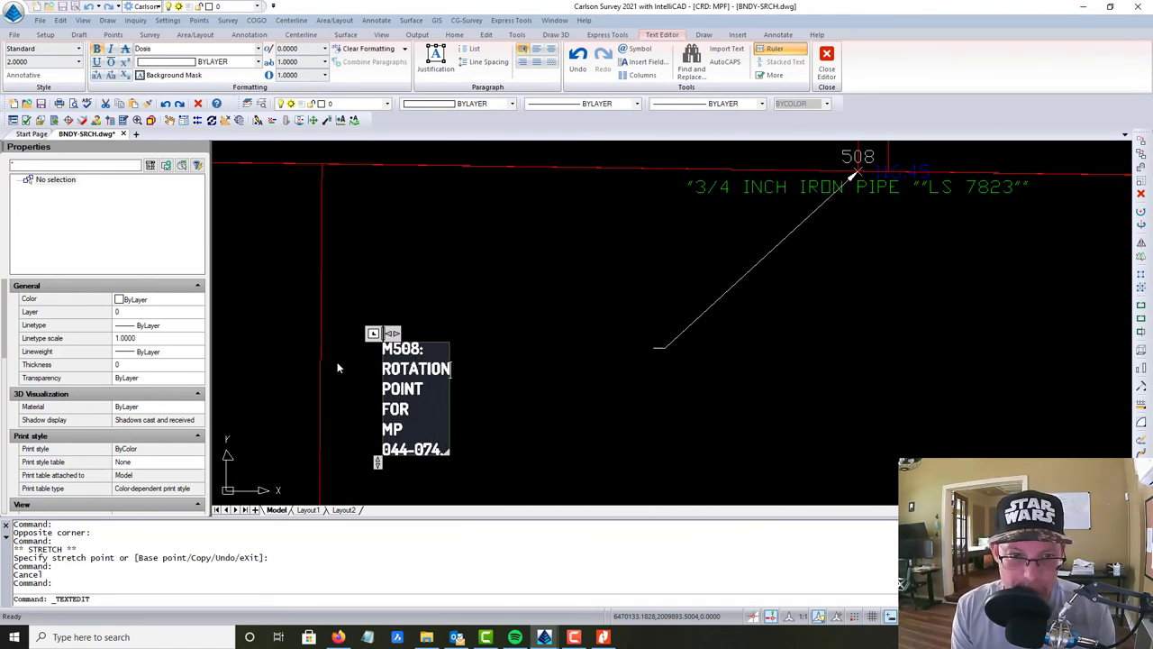
pyautogui.click(518, 383)
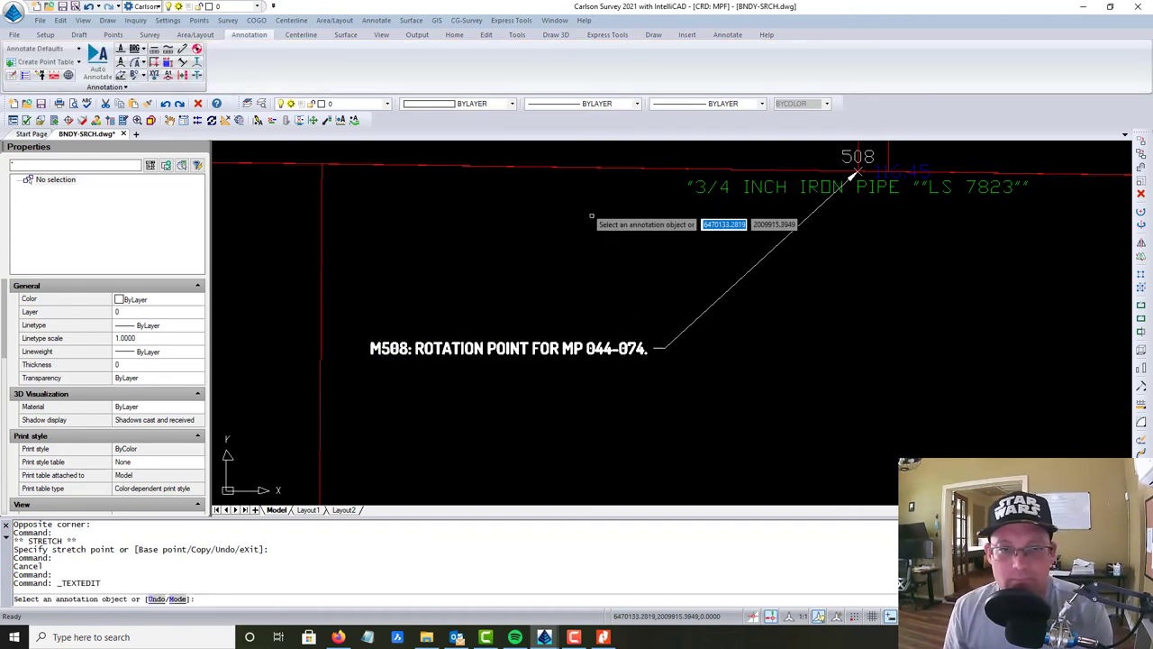
pyautogui.press('Escape')
# Save the BNDY-SRCH drawing.
pyautogui.scroll(-5, 609, 279)
pyautogui.scroll(-5, 609, 279)
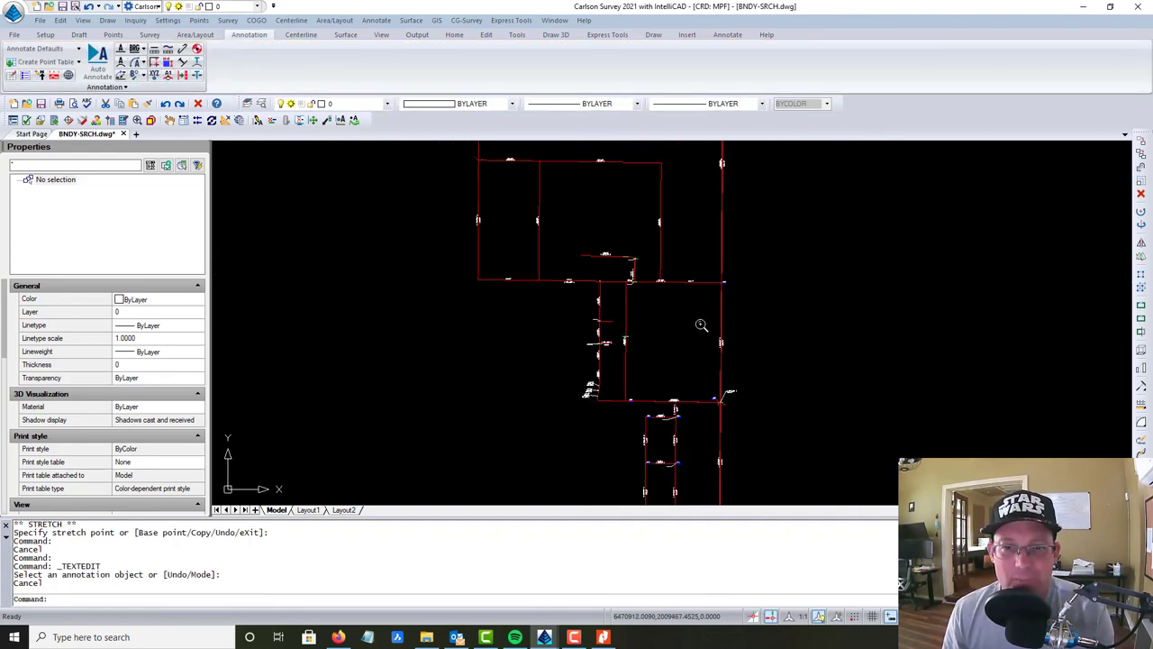
pyautogui.moveTo(700, 324)
pyautogui.mouseDown(button='middle')
pyautogui.moveTo(638, 342)
pyautogui.moveTo(538, 399)
pyautogui.mouseUp(button='middle')
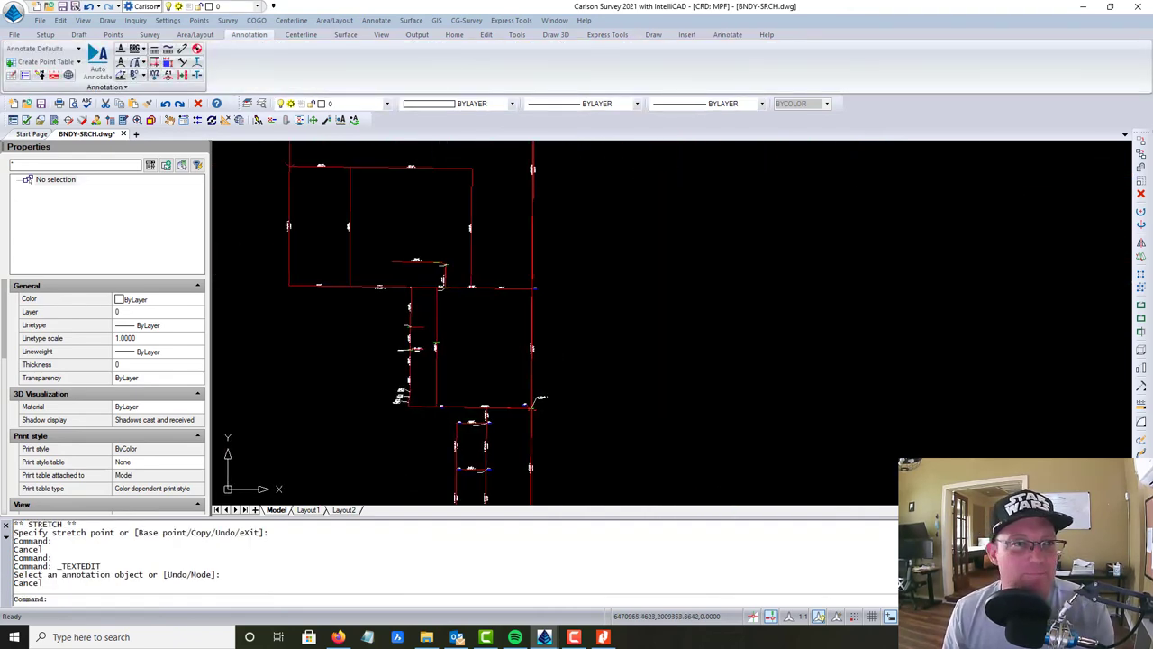
pyautogui.click(63, 9)
# Look over the boundary linework south of point 1530 and switch to the Google Maps aerial view in Firefox.
pyautogui.scroll(5, 553, 314)
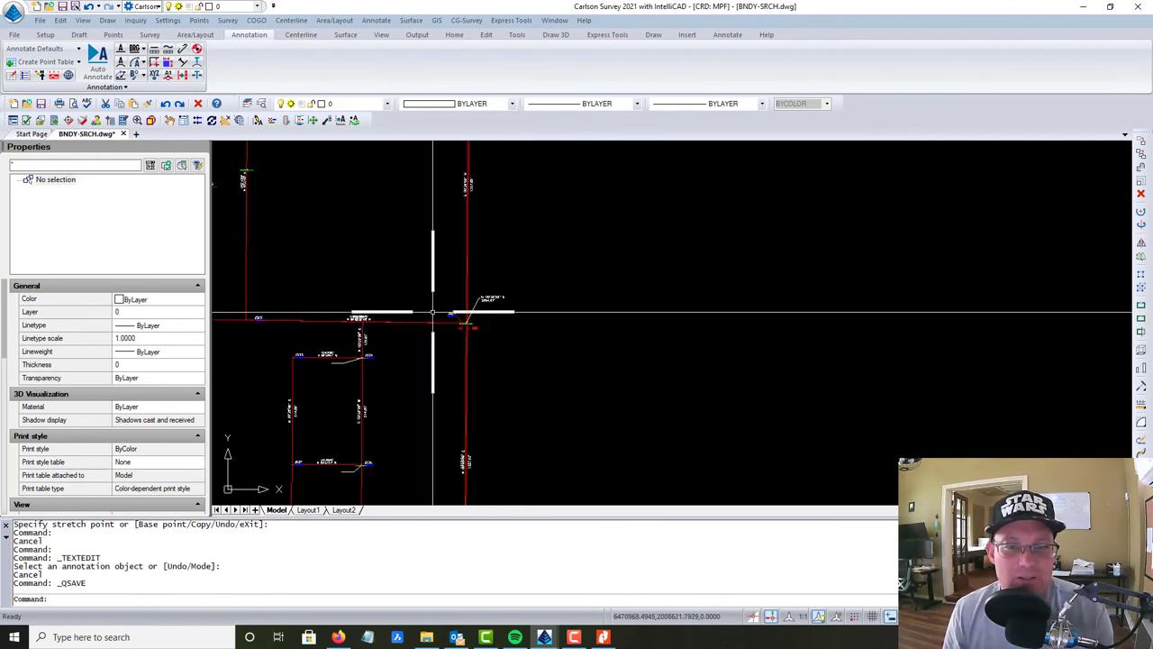
pyautogui.moveTo(456, 331); pyautogui.dragTo(577, 365, button='middle')
pyautogui.moveTo(431, 274); pyautogui.dragTo(451, 373, button='middle')
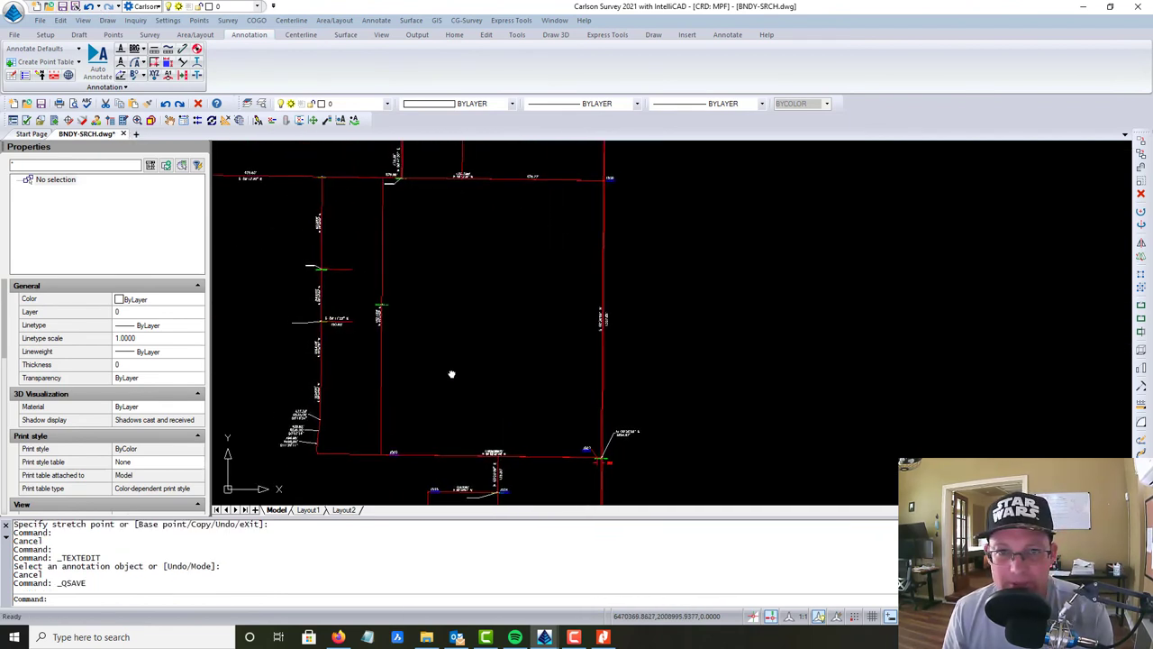
pyautogui.moveTo(560, 395)
pyautogui.mouseDown(button='middle')
pyautogui.moveTo(622, 379)
pyautogui.moveTo(613, 386)
pyautogui.mouseUp(button='middle')
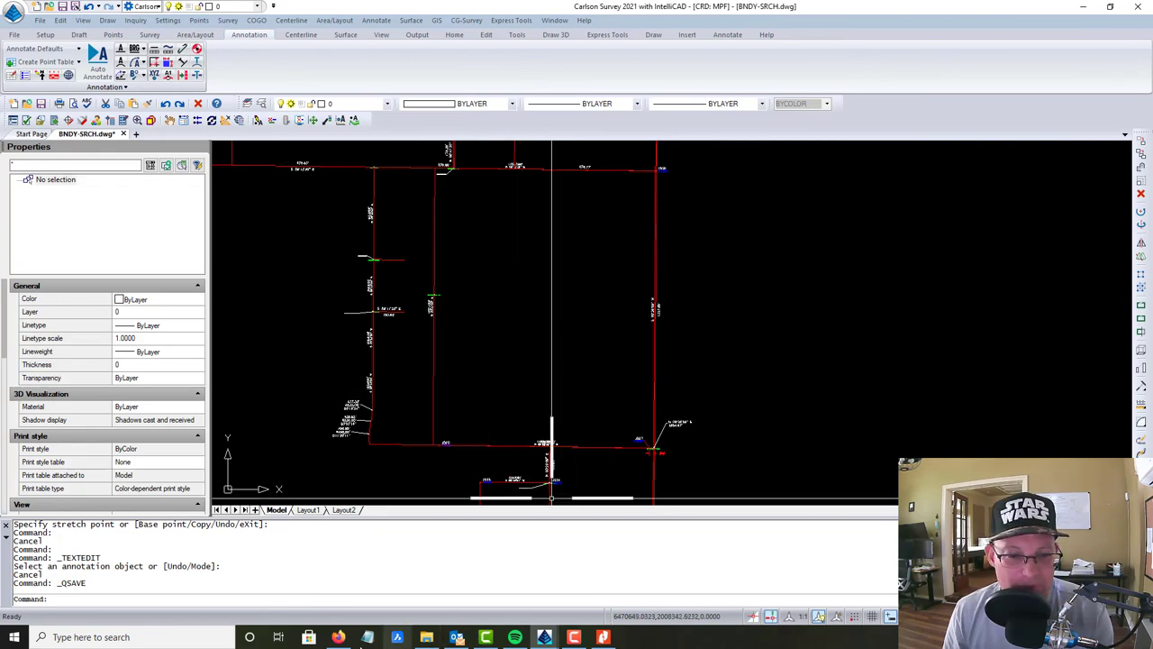
pyautogui.click(342, 640)
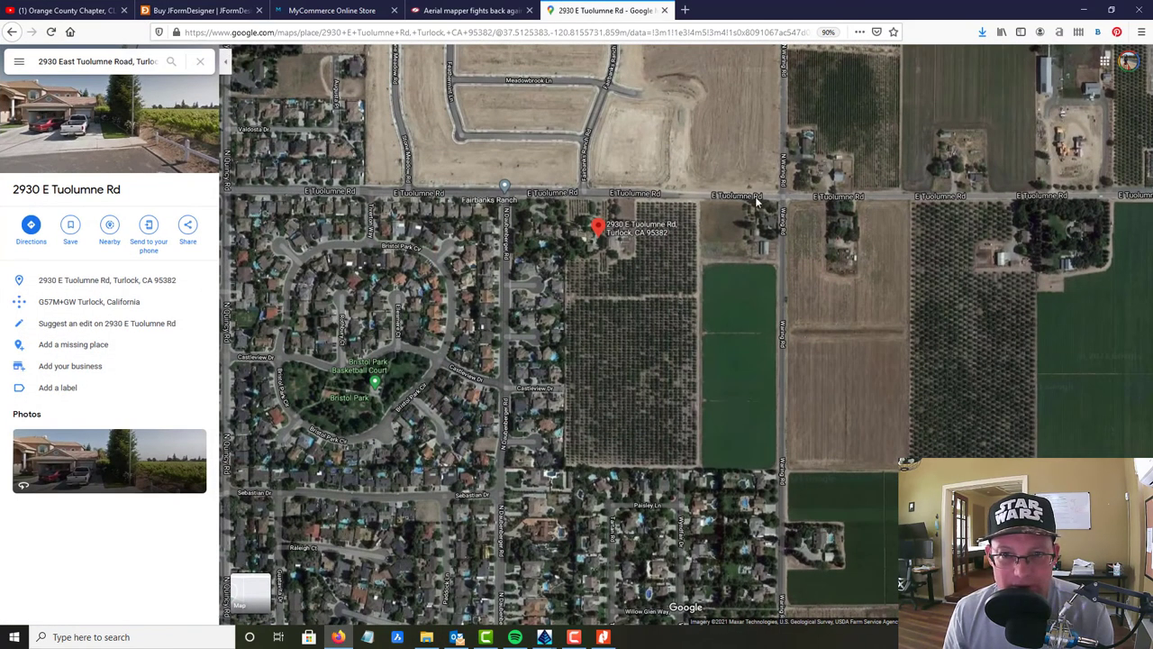